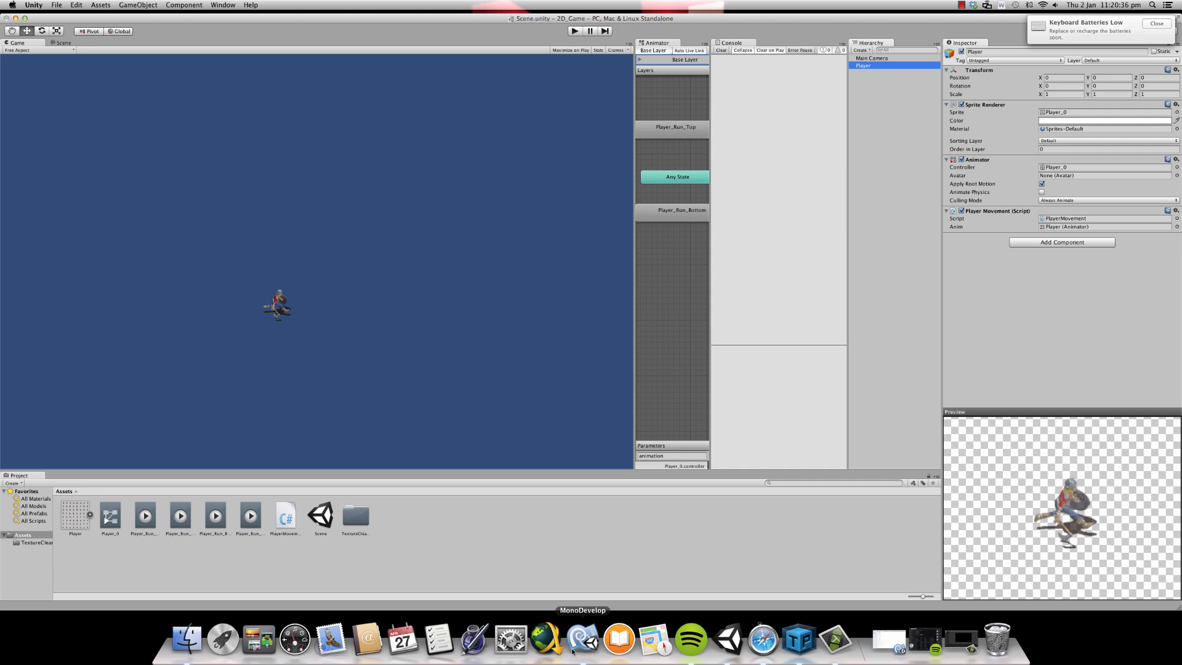
pyautogui.moveTo(491, 19); pyautogui.dragTo(469, 22)
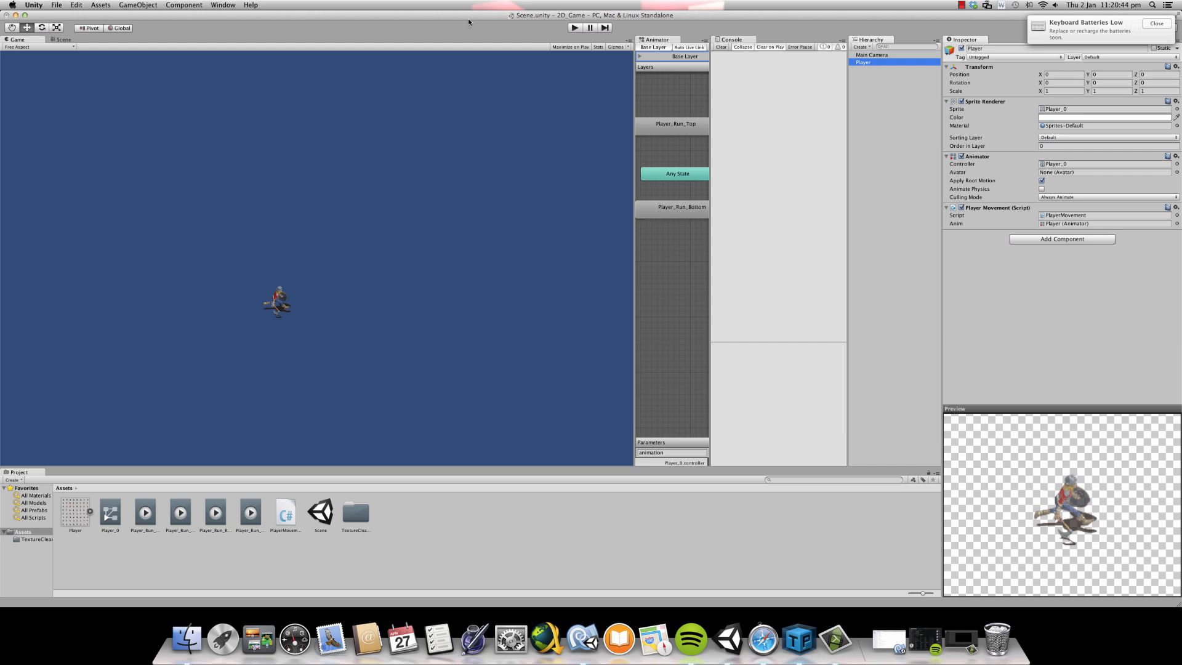
pyautogui.moveTo(583, 17); pyautogui.dragTo(585, 17)
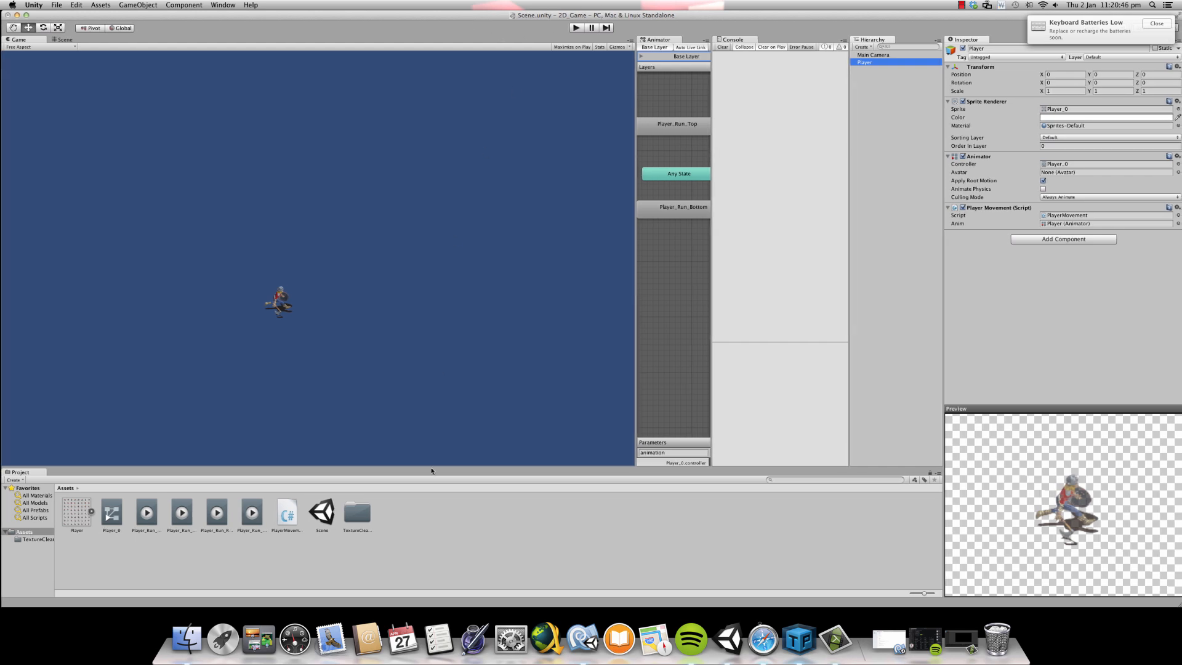
# - Switch to Finder and open the Ground Textures folder inside 2D_Game_Assets/Enviorment on the Desktop
pyautogui.click(188, 643)
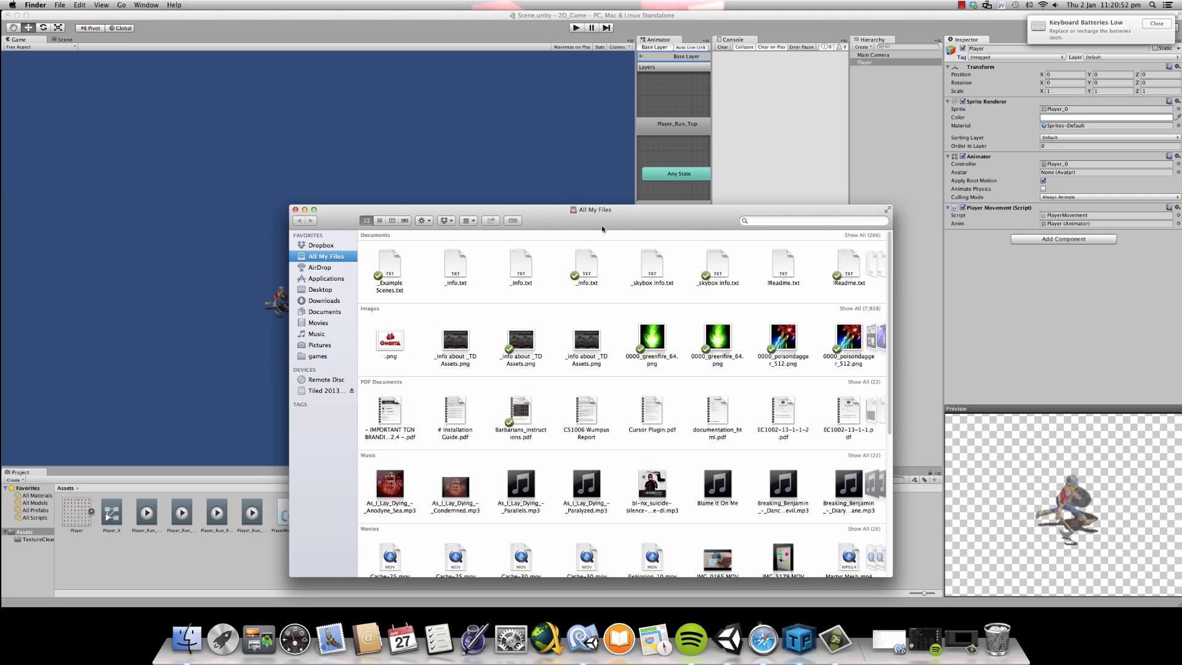
pyautogui.click(338, 248)
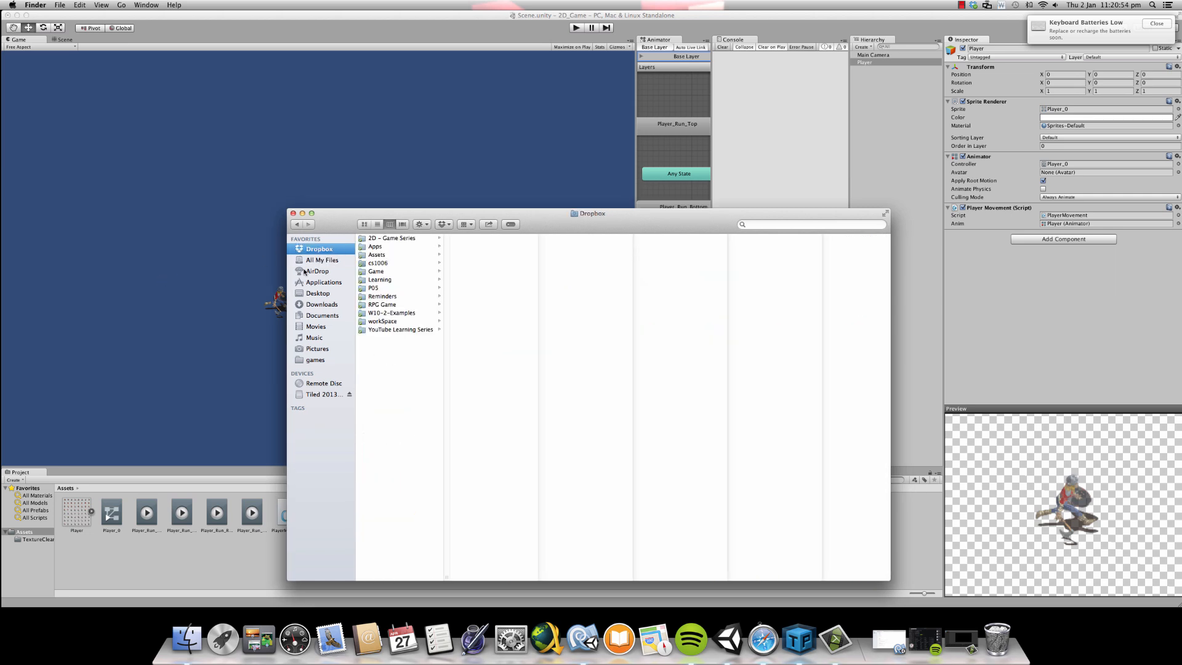
pyautogui.click(316, 294)
pyautogui.click(411, 238)
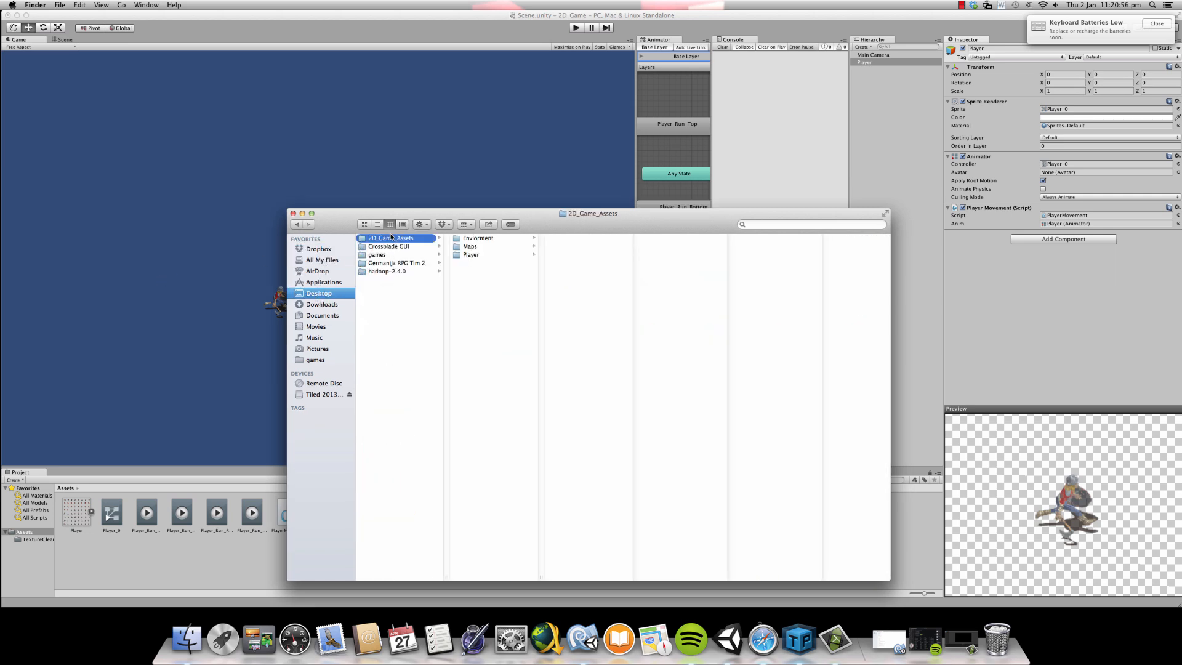
pyautogui.click(481, 239)
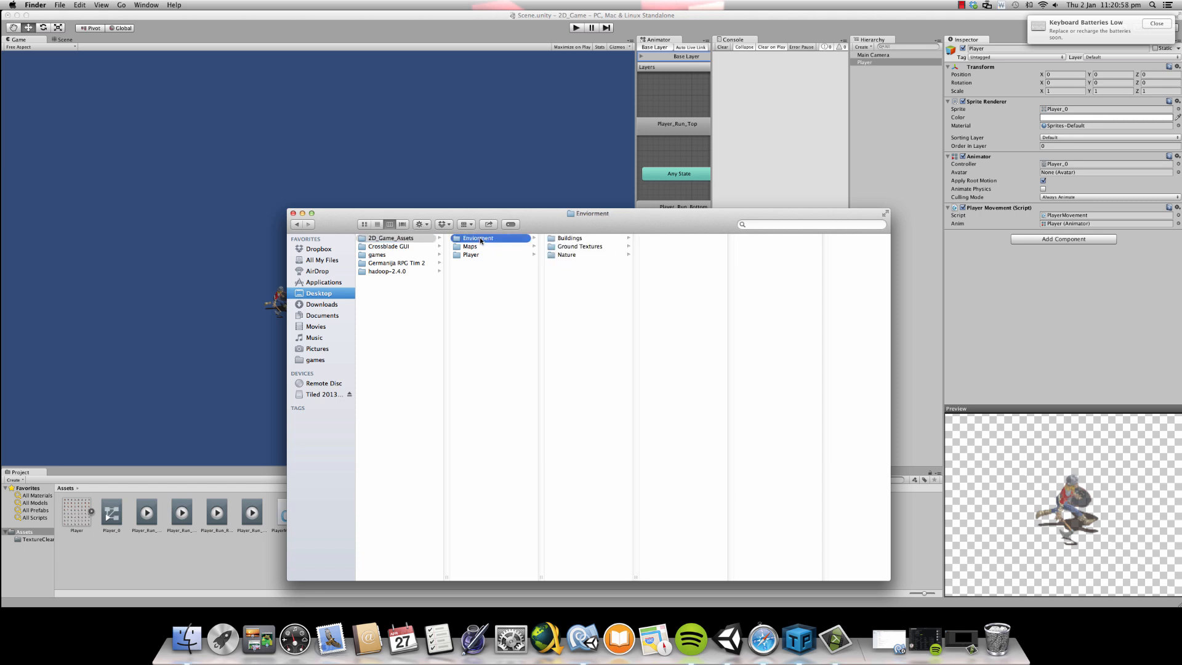
pyautogui.click(585, 247)
# - Import Sand/Grass Texture.png into the Unity project's Assets folder and select the imported texture
pyautogui.click(667, 247)
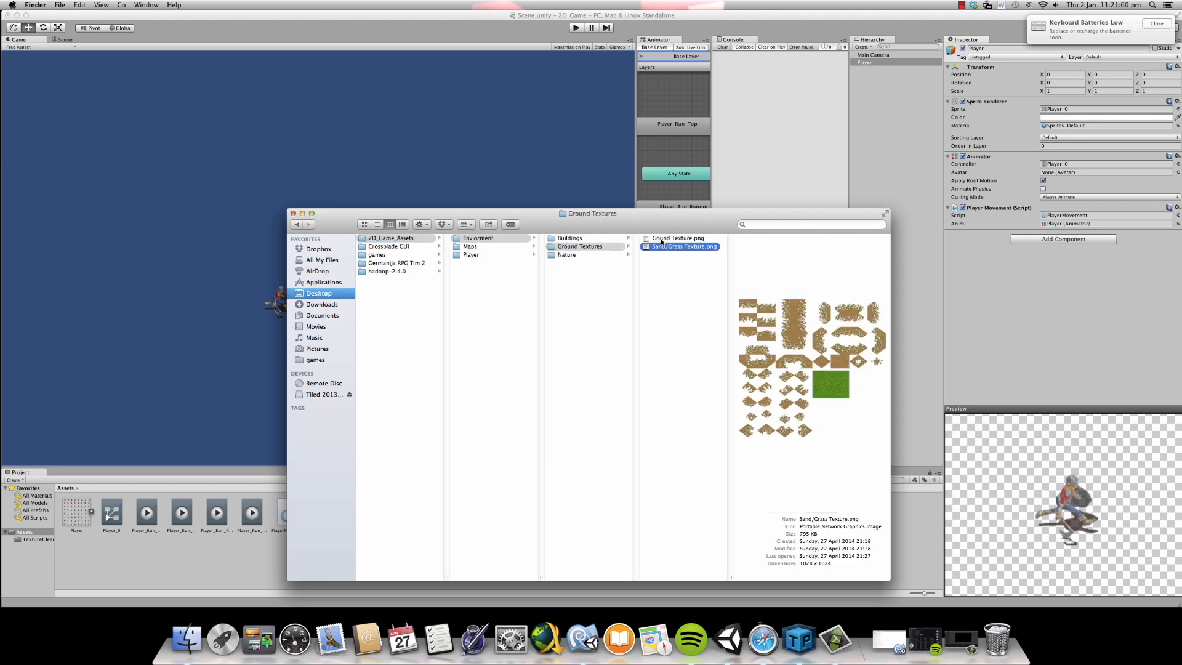
pyautogui.click(661, 238)
pyautogui.click(667, 246)
pyautogui.moveTo(671, 248); pyautogui.dragTo(222, 564)
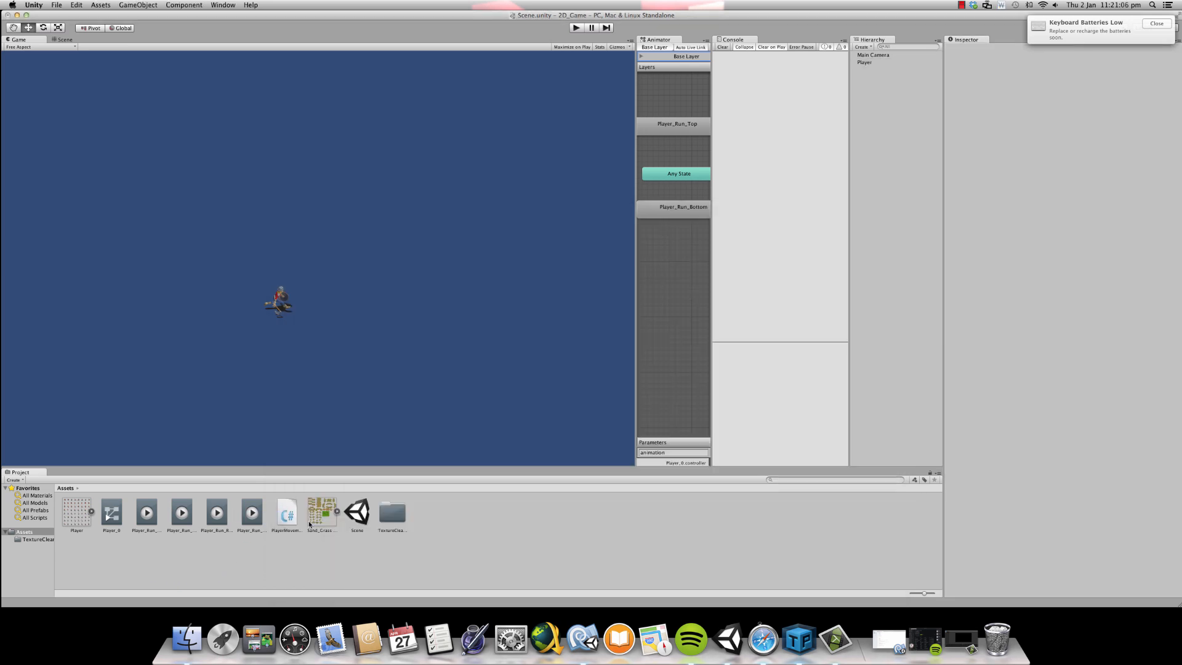
pyautogui.click(320, 512)
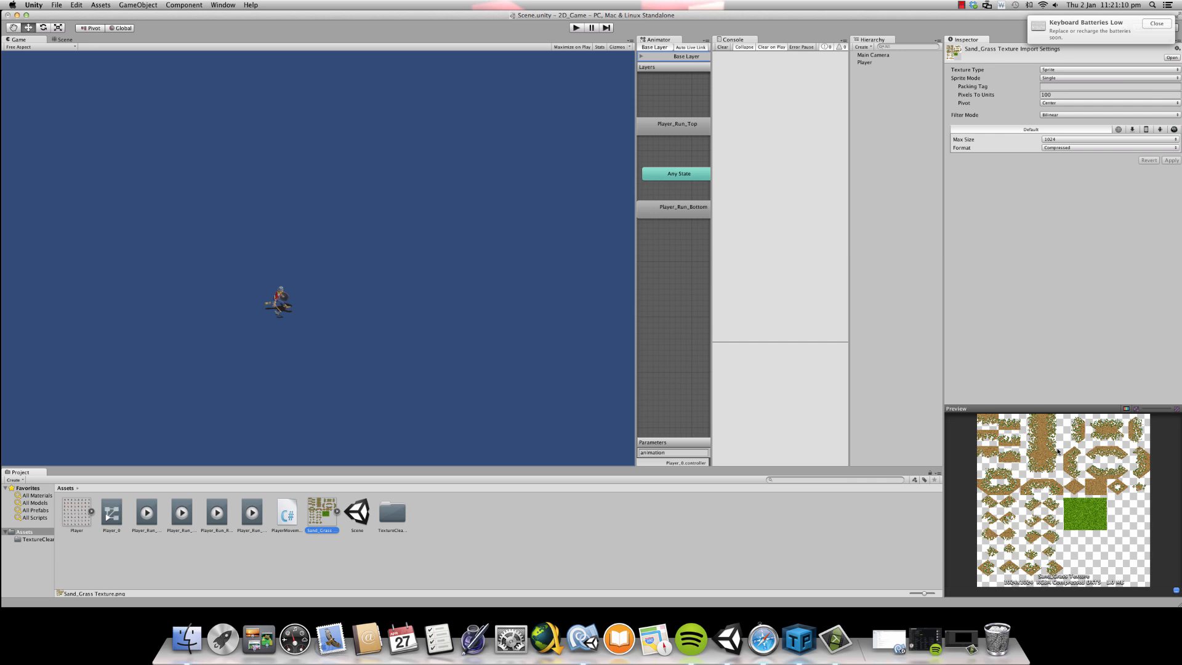
# - View Sand/Grass Texture.png at full size from Finder, examine its ground tiles, and close the image and folder windows
pyautogui.click(180, 651)
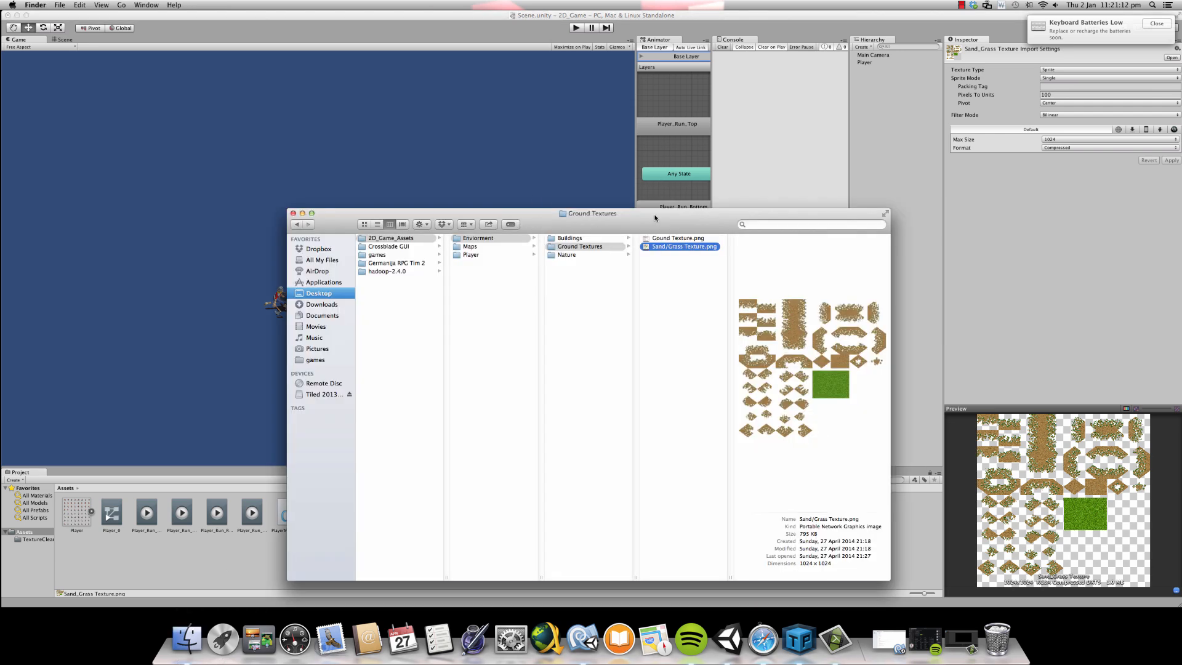
pyautogui.doubleClick(654, 250)
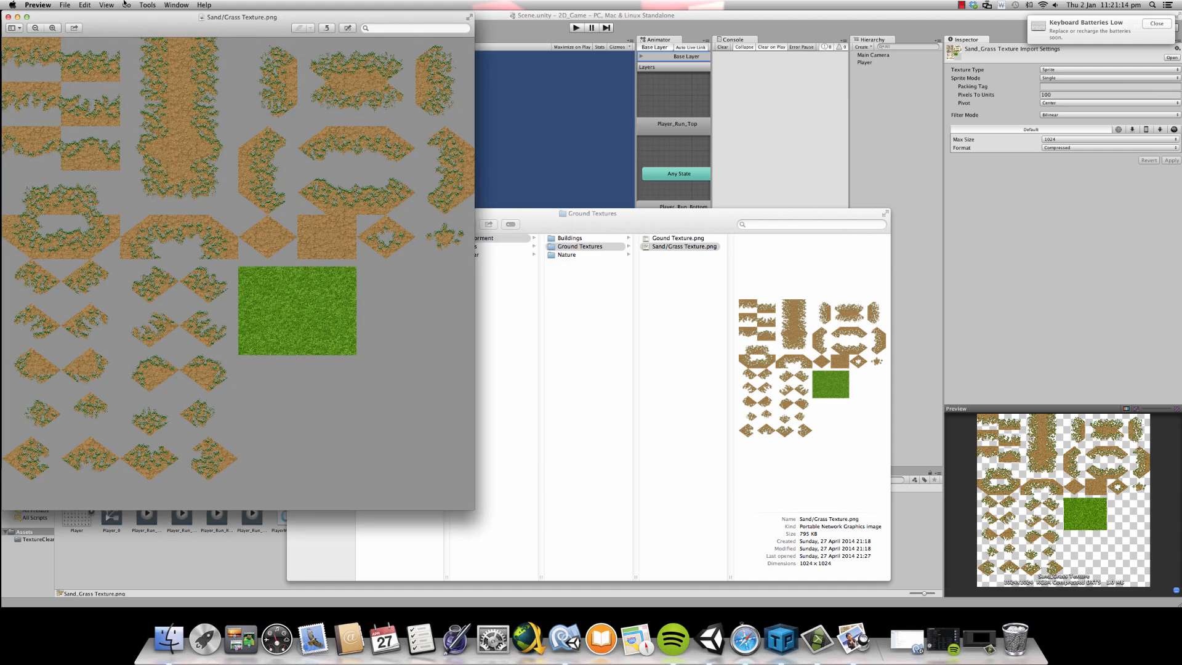
pyautogui.moveTo(177, 27); pyautogui.dragTo(580, 87)
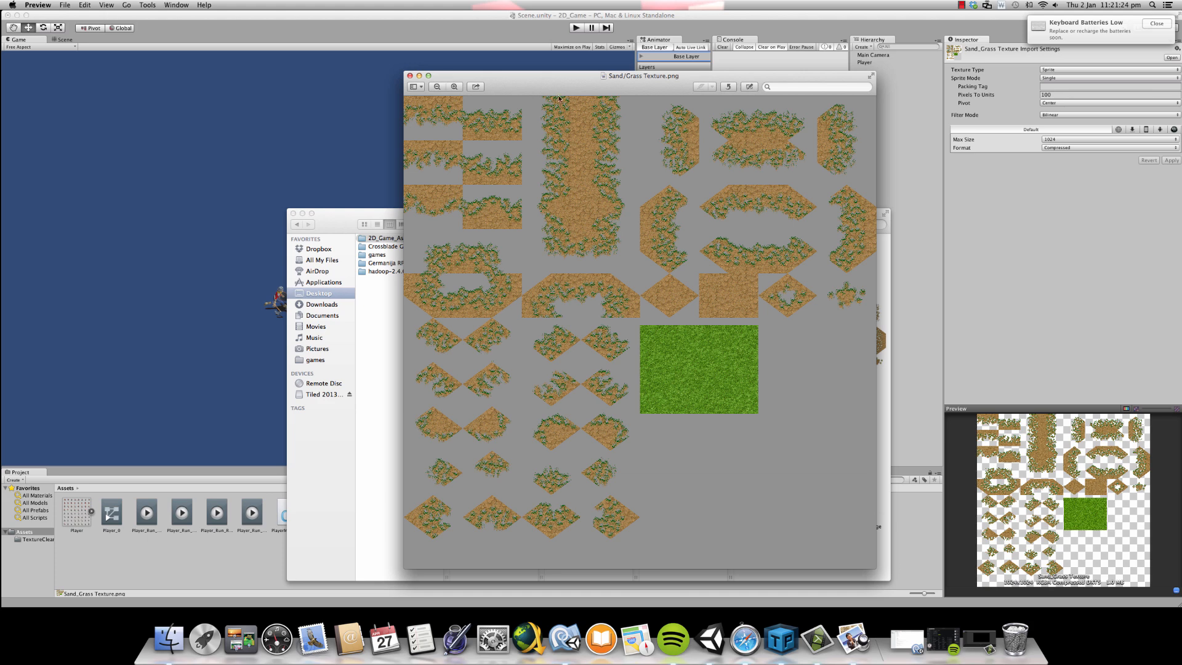
pyautogui.moveTo(559, 99); pyautogui.dragTo(578, 126)
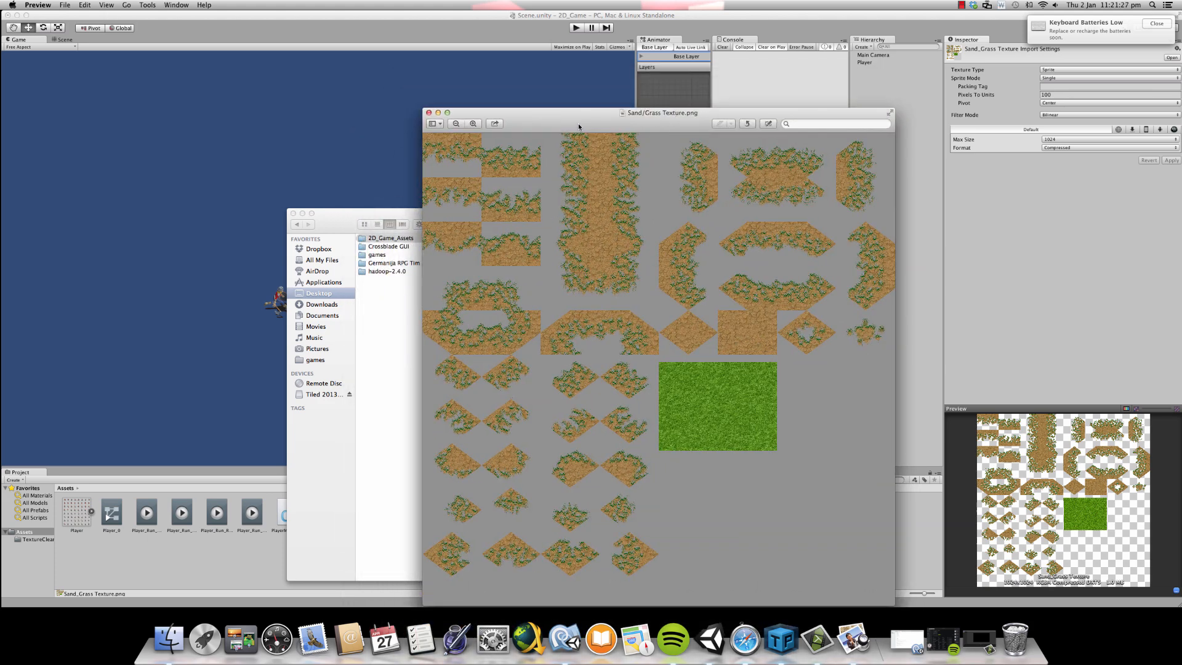
pyautogui.click(429, 112)
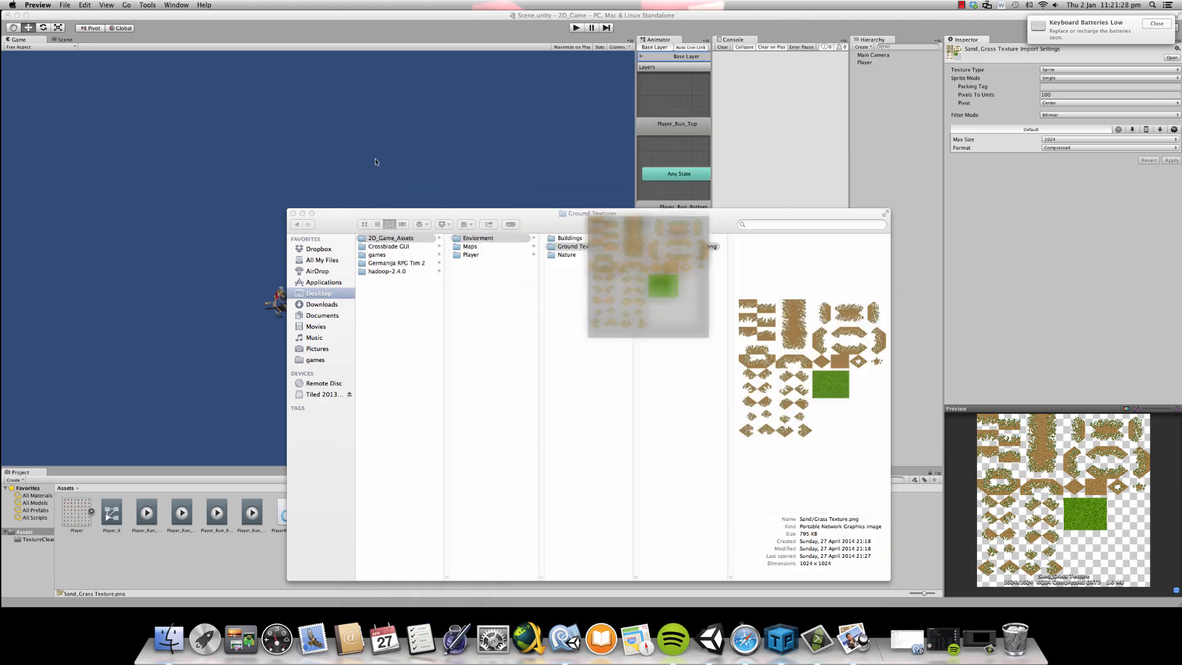
pyautogui.click(293, 213)
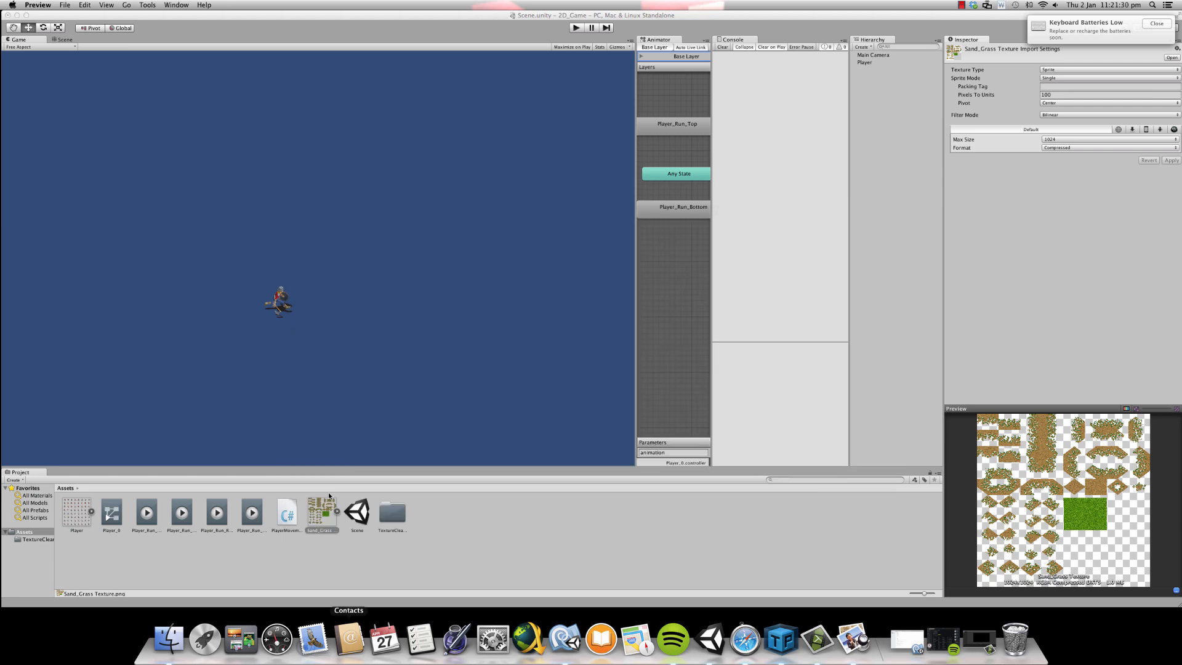
# - Look over the Sand_Grass Texture asset and the properties of the Player and Main Camera objects
pyautogui.click(332, 512)
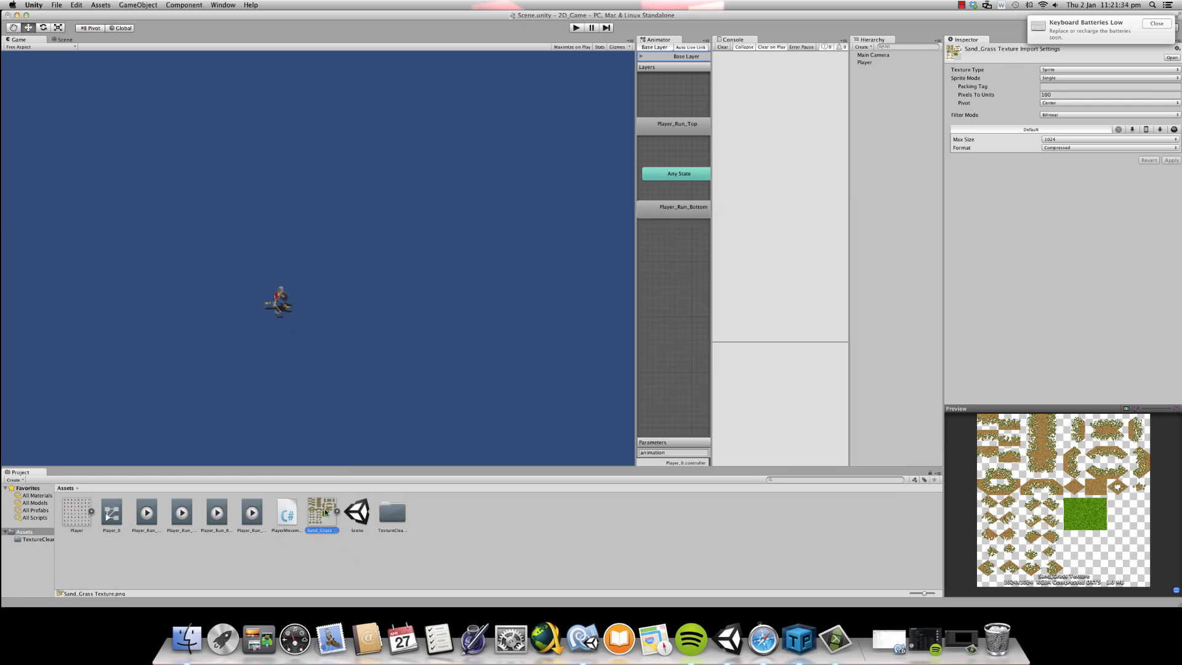
pyautogui.click(337, 511)
pyautogui.click(337, 510)
pyautogui.click(873, 61)
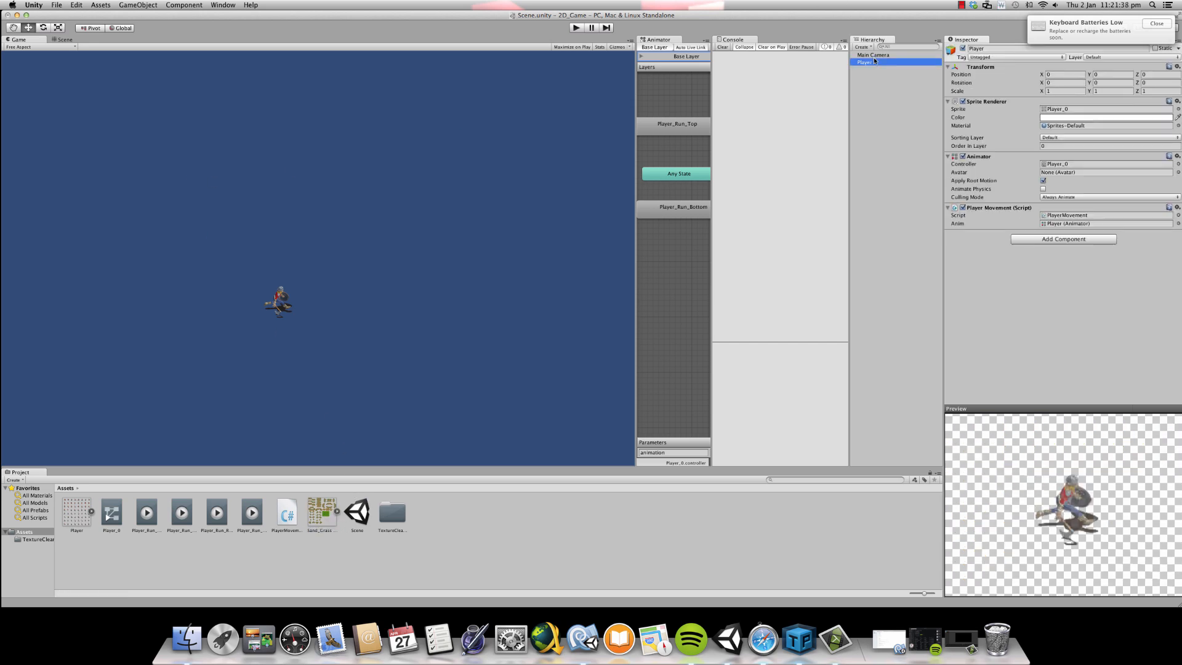
pyautogui.click(905, 57)
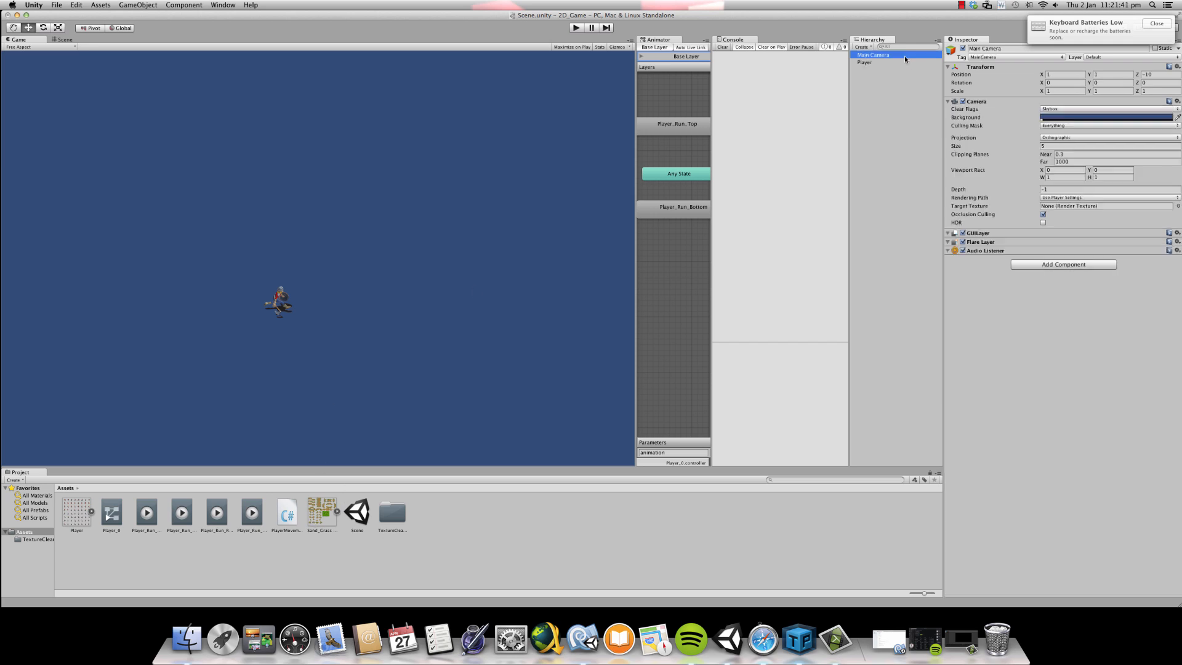
# - Set the Sand_Grass Texture's Sprite Mode to Multiple and its Filter Mode to Trilinear
pyautogui.click(329, 509)
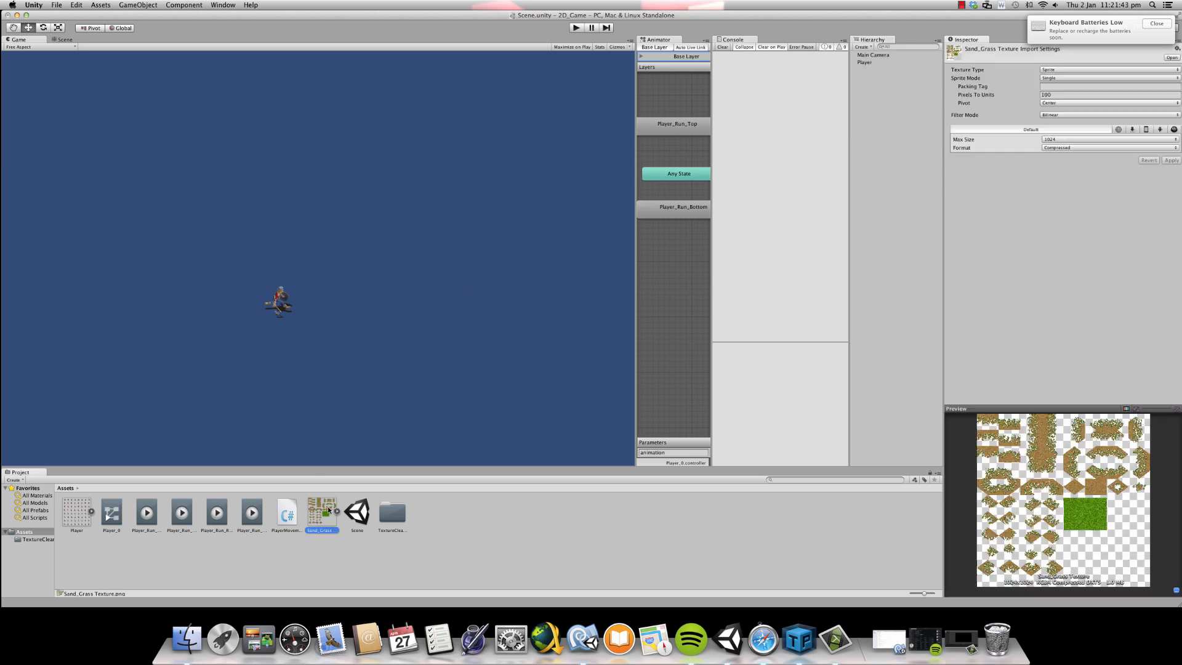
pyautogui.click(1108, 78)
pyautogui.click(1109, 86)
pyautogui.click(1088, 114)
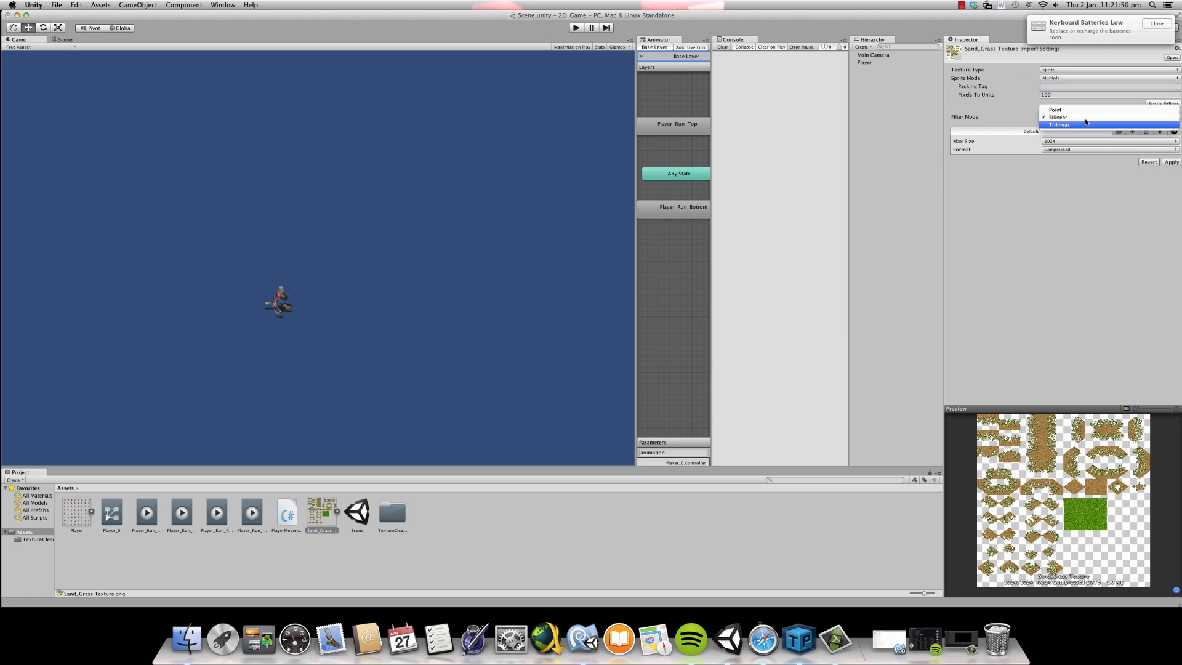
pyautogui.click(1082, 125)
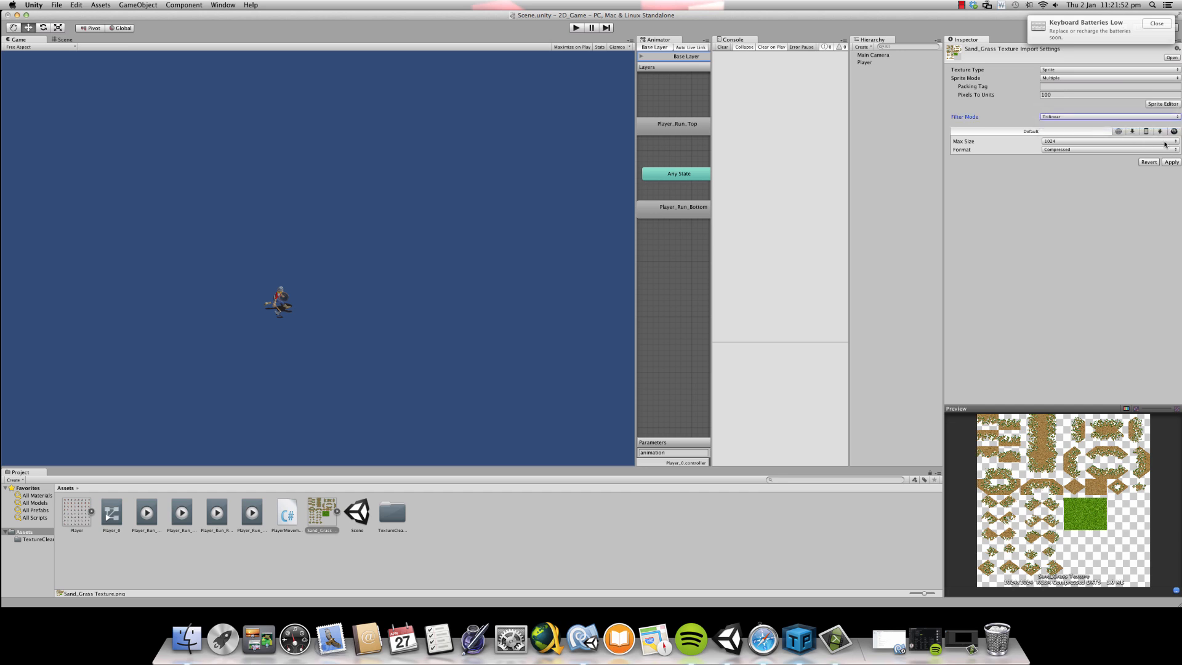
# - In the Sprite Editor, outline the green grass rectangle as a sprite about 268 × 200 px and trim it to its edges
pyautogui.click(1158, 103)
pyautogui.scroll(6, 439, 250)
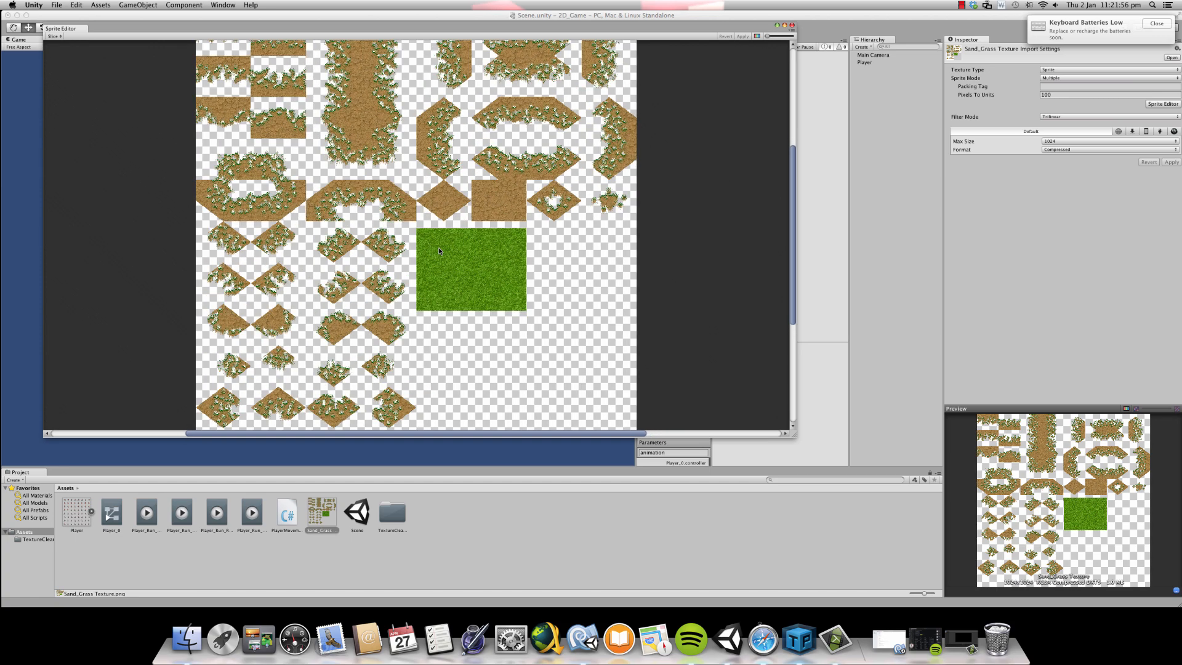
pyautogui.scroll(-3, 425, 230)
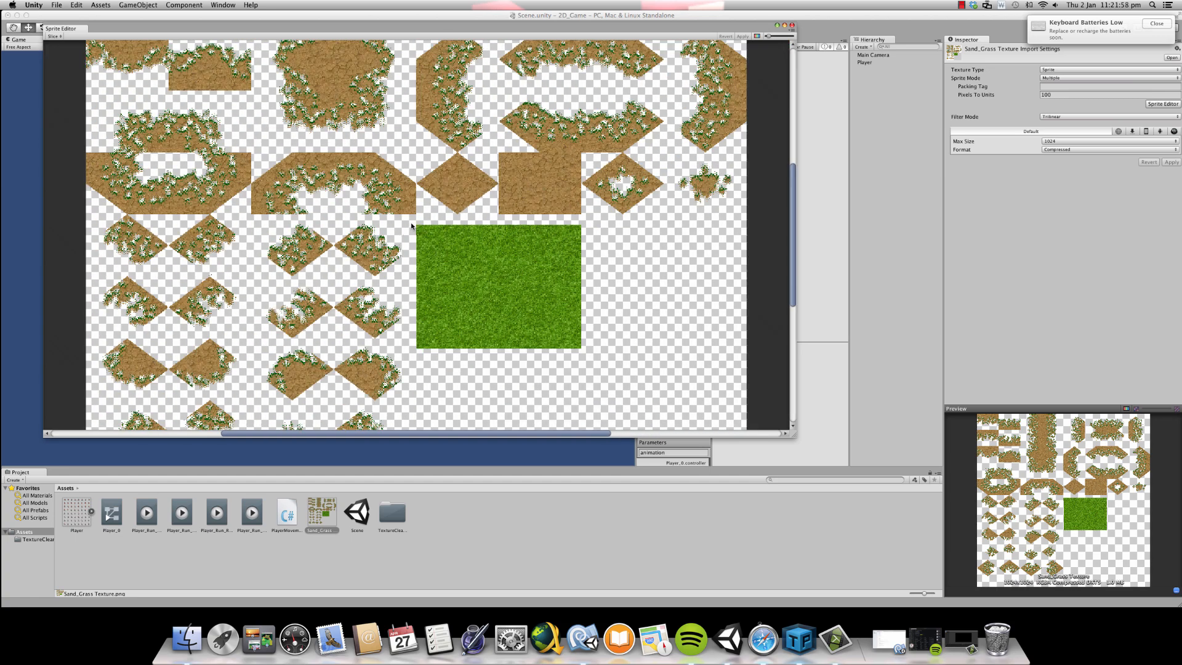
pyautogui.moveTo(417, 226); pyautogui.dragTo(586, 351)
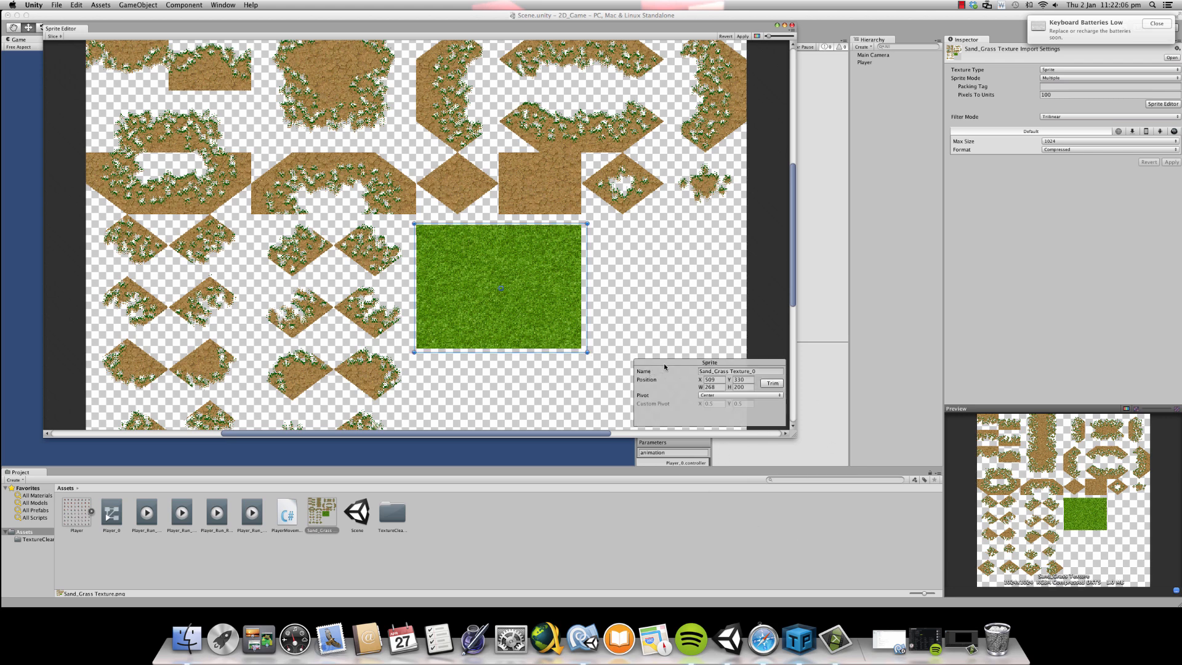
pyautogui.click(771, 382)
# - Check the trimmed grass outline, close the Sprite Editor applying the changes, and select the grass sprite under Sand_Grass Texture
pyautogui.scroll(1, 526, 297)
pyautogui.scroll(3, 526, 297)
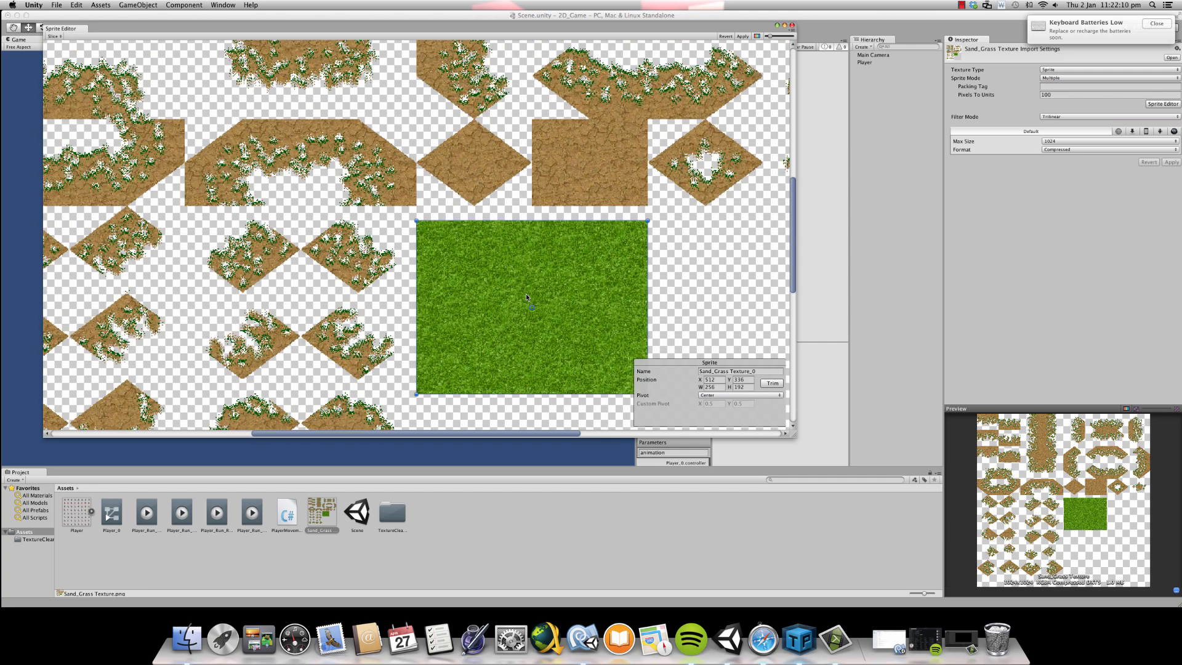
pyautogui.scroll(-1, 526, 294)
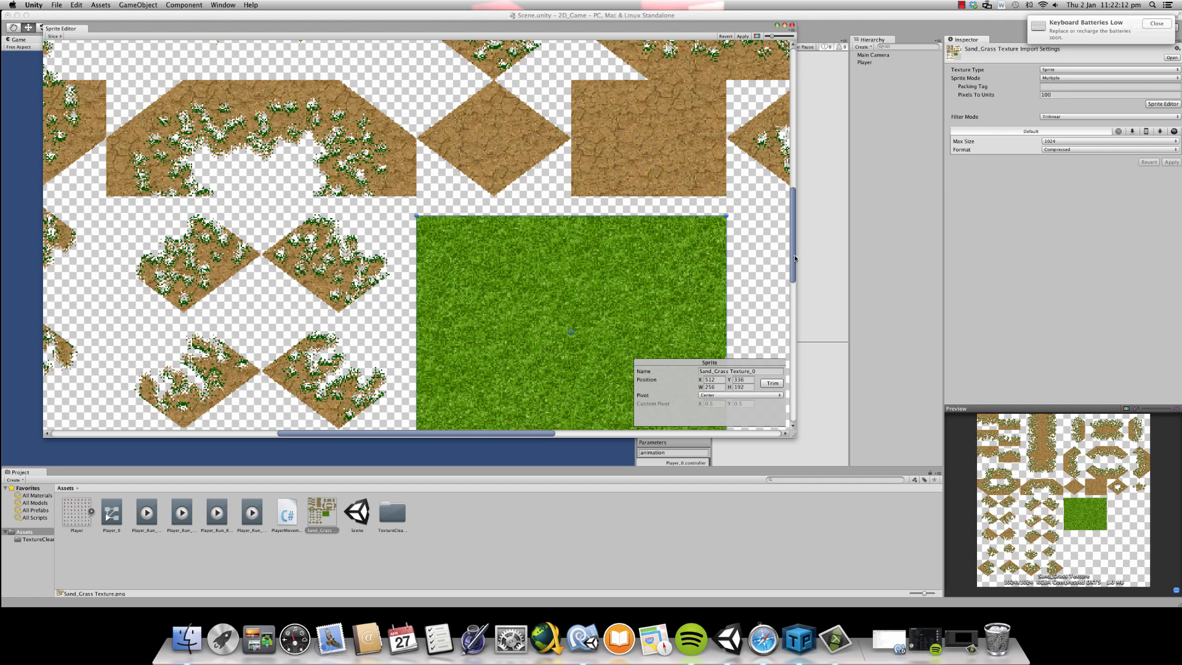
pyautogui.moveTo(793, 248); pyautogui.dragTo(794, 270)
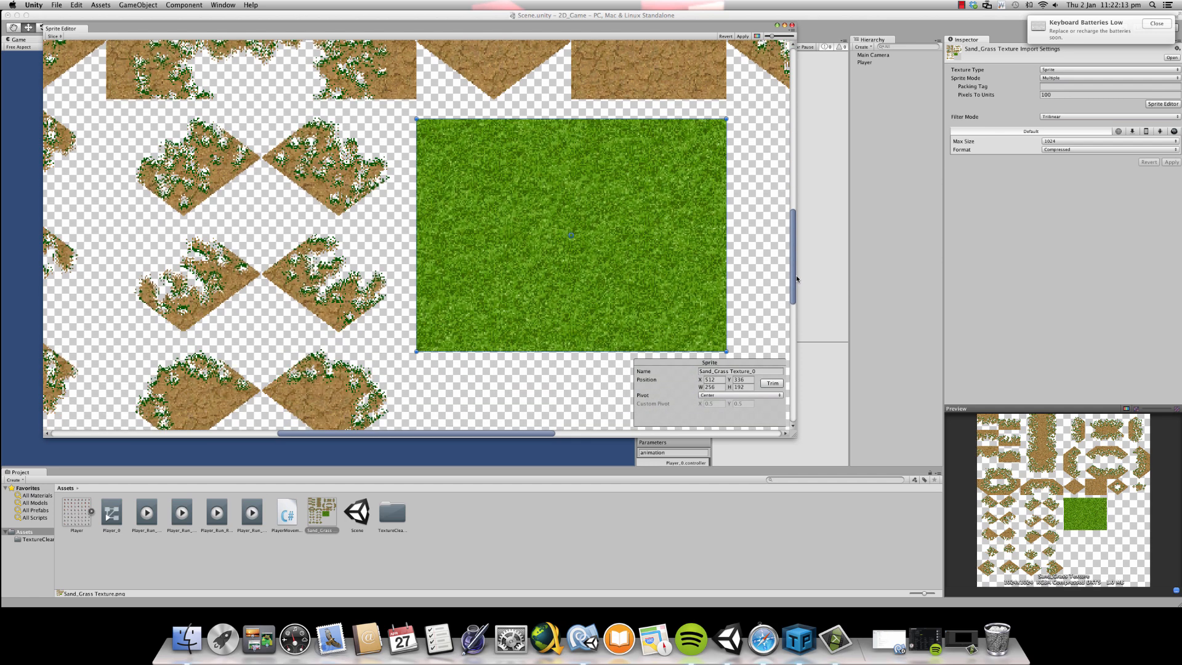
pyautogui.click(794, 27)
pyautogui.click(661, 202)
pyautogui.click(334, 510)
pyautogui.click(356, 520)
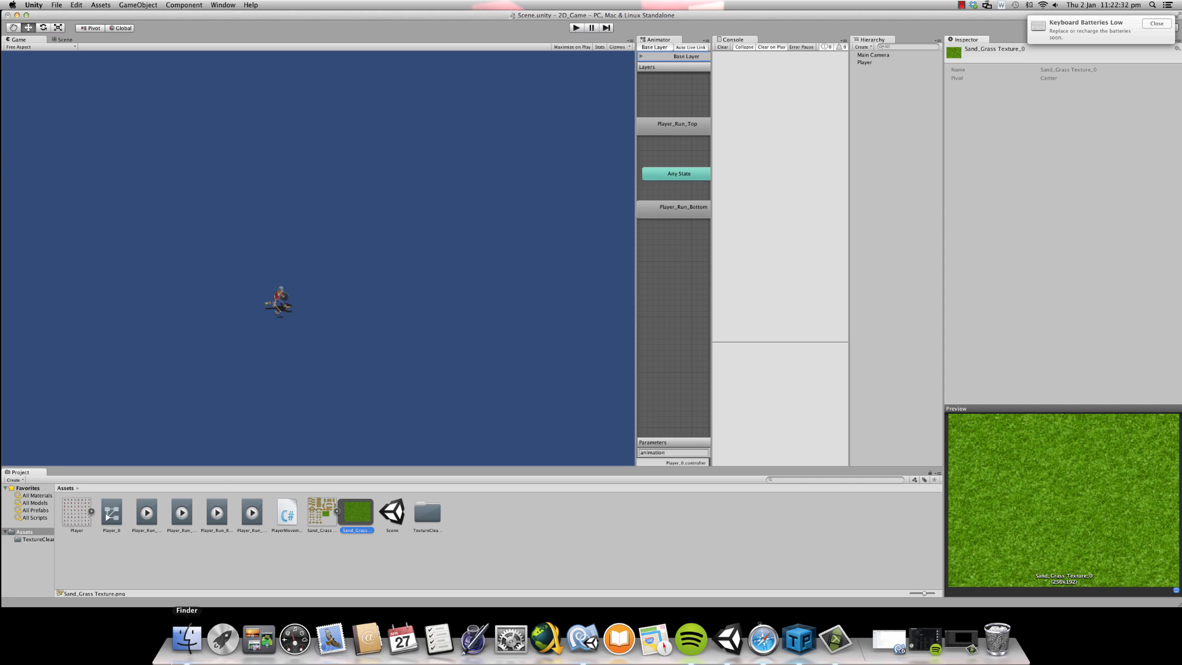
# - Switch to Finder and open the Buildings folder inside 2D_Game_Assets/Enviorment on the Desktop
pyautogui.click(187, 639)
pyautogui.click(321, 248)
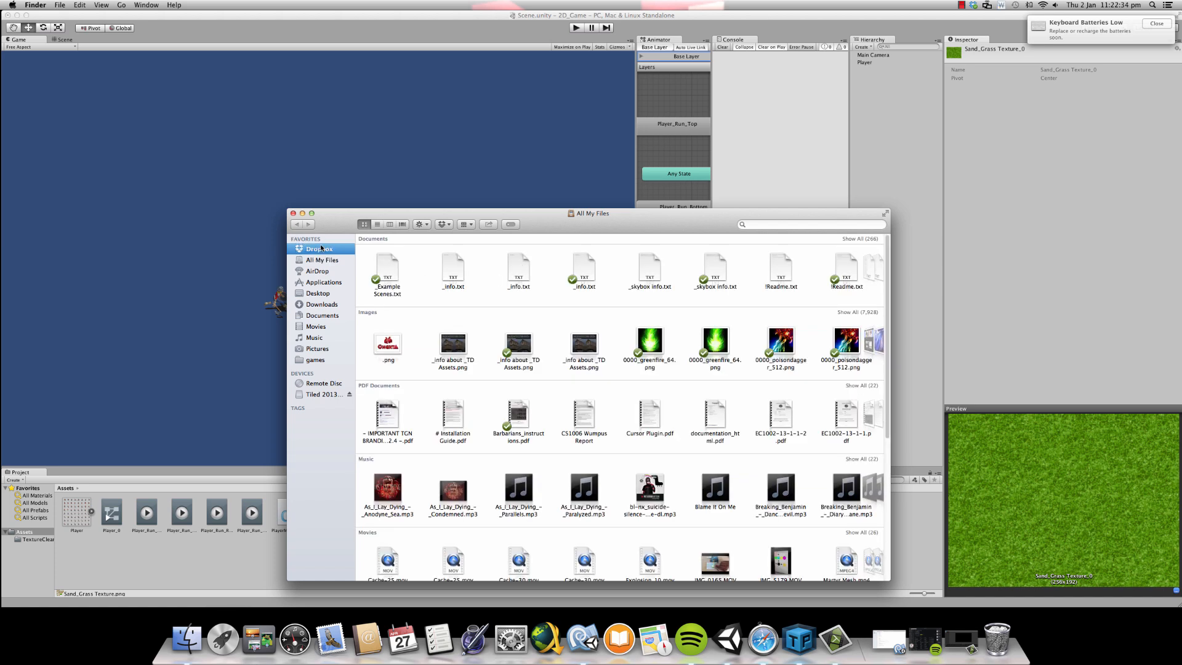
pyautogui.click(408, 239)
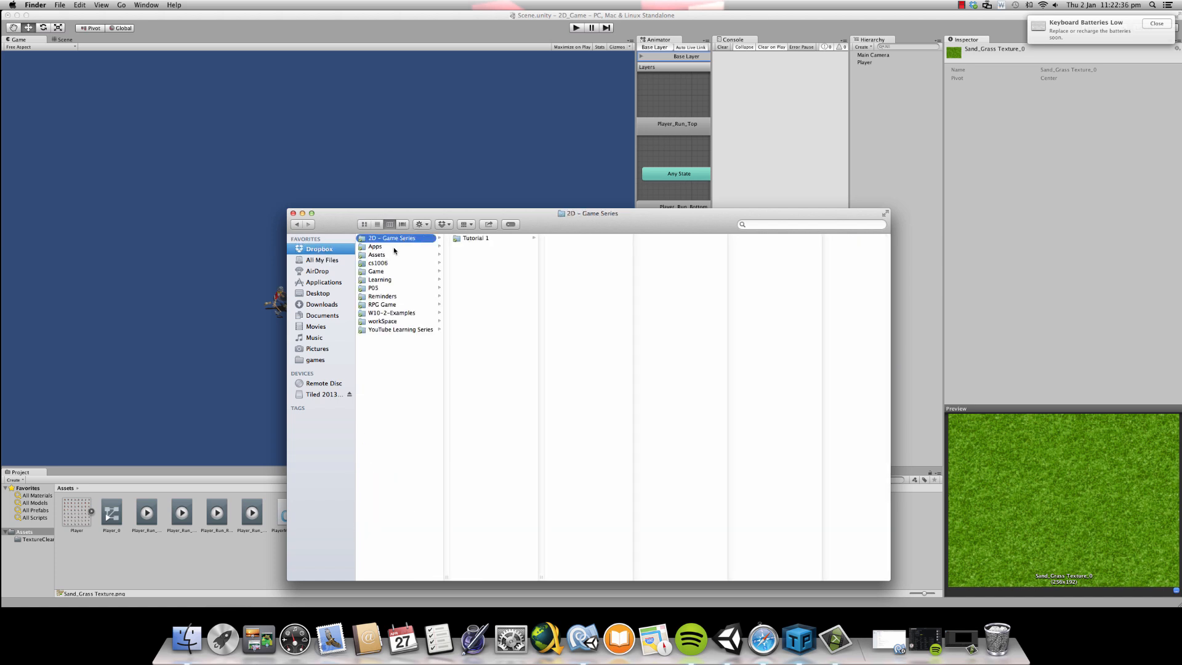
pyautogui.click(330, 293)
pyautogui.click(393, 238)
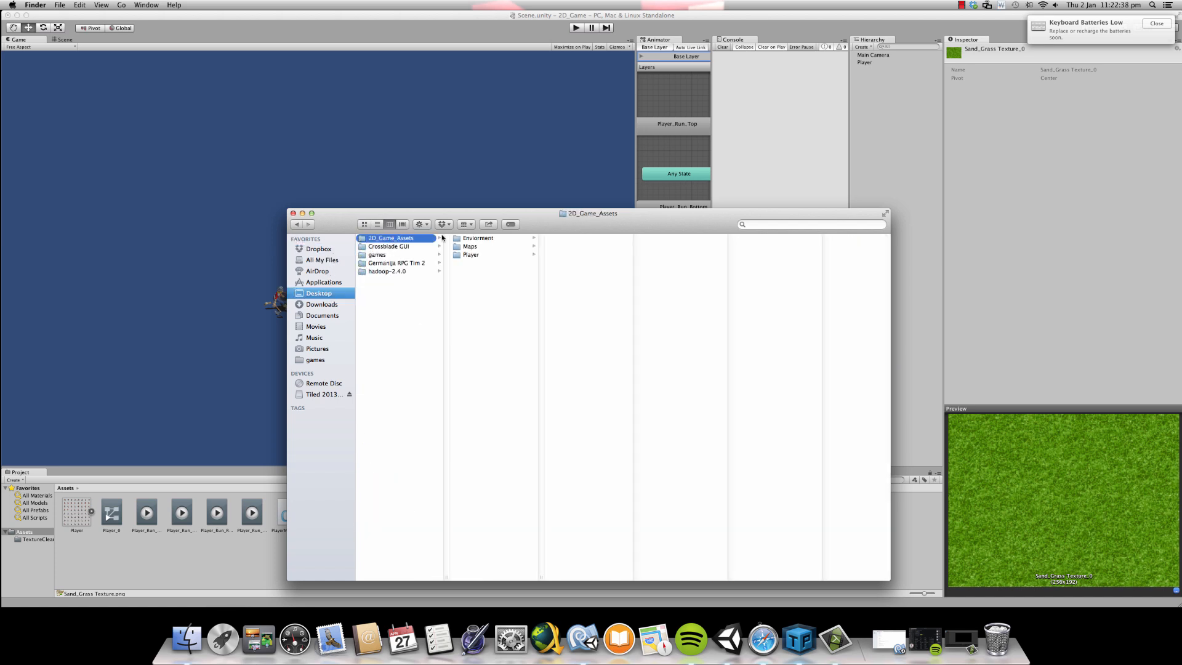
pyautogui.click(490, 239)
pyautogui.click(620, 239)
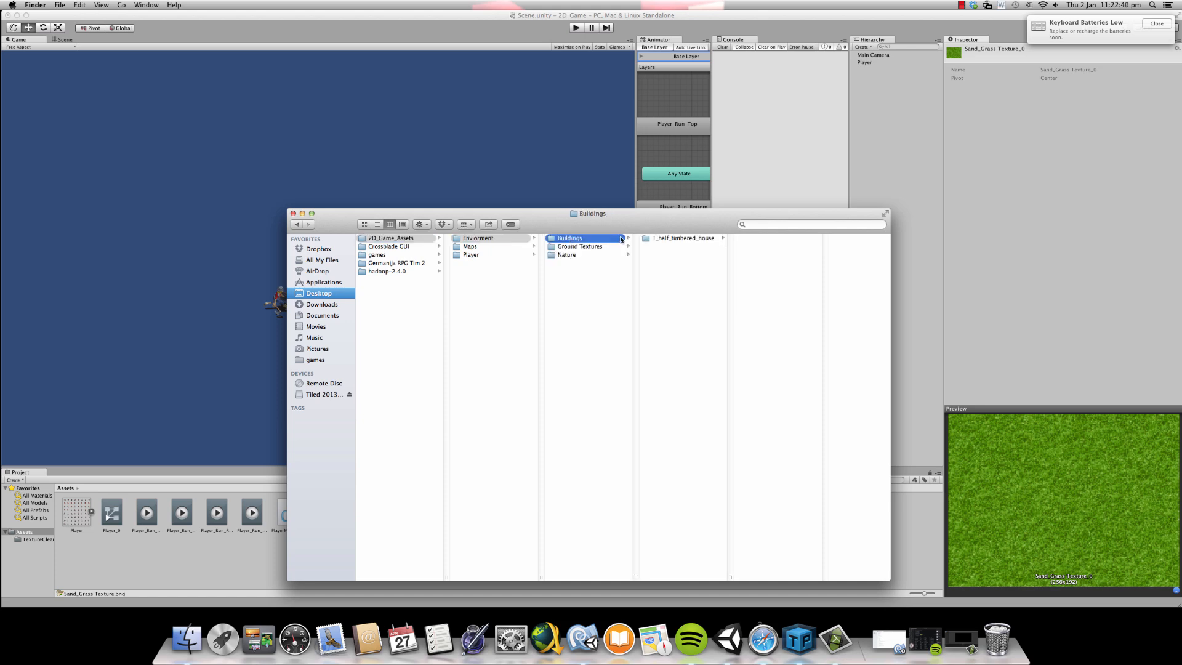
# - Open House Ground.png and House.png from the T_half_timbered_house folder to examine the building sprites
pyautogui.click(683, 238)
pyautogui.doubleClick(766, 238)
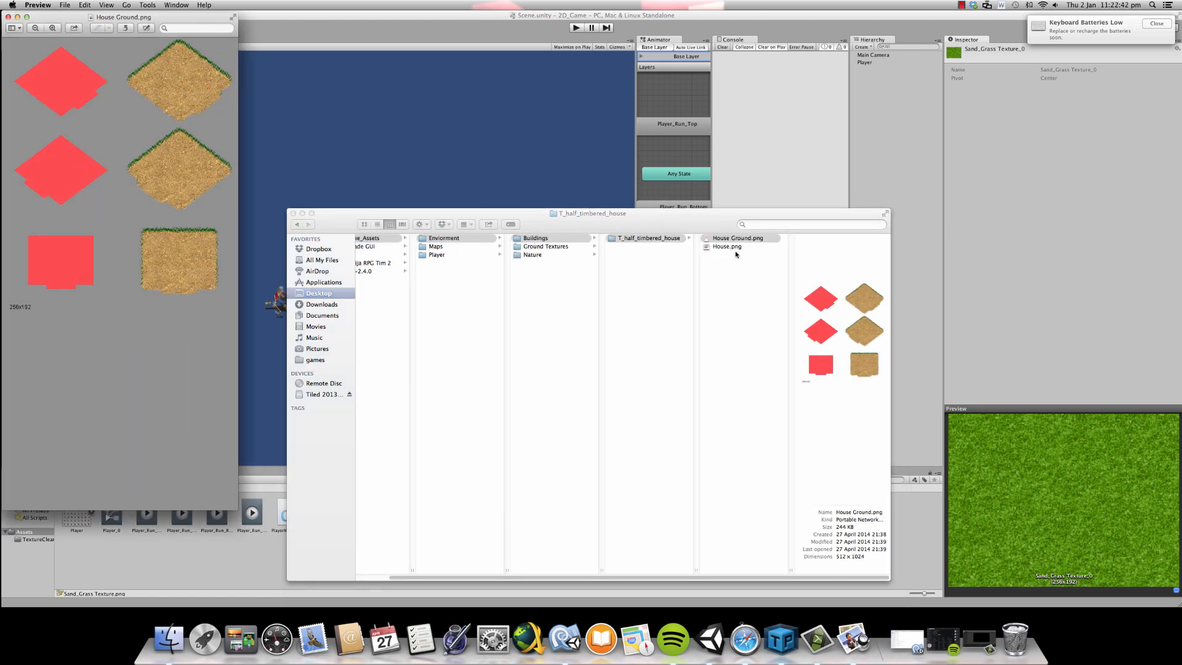
pyautogui.doubleClick(727, 246)
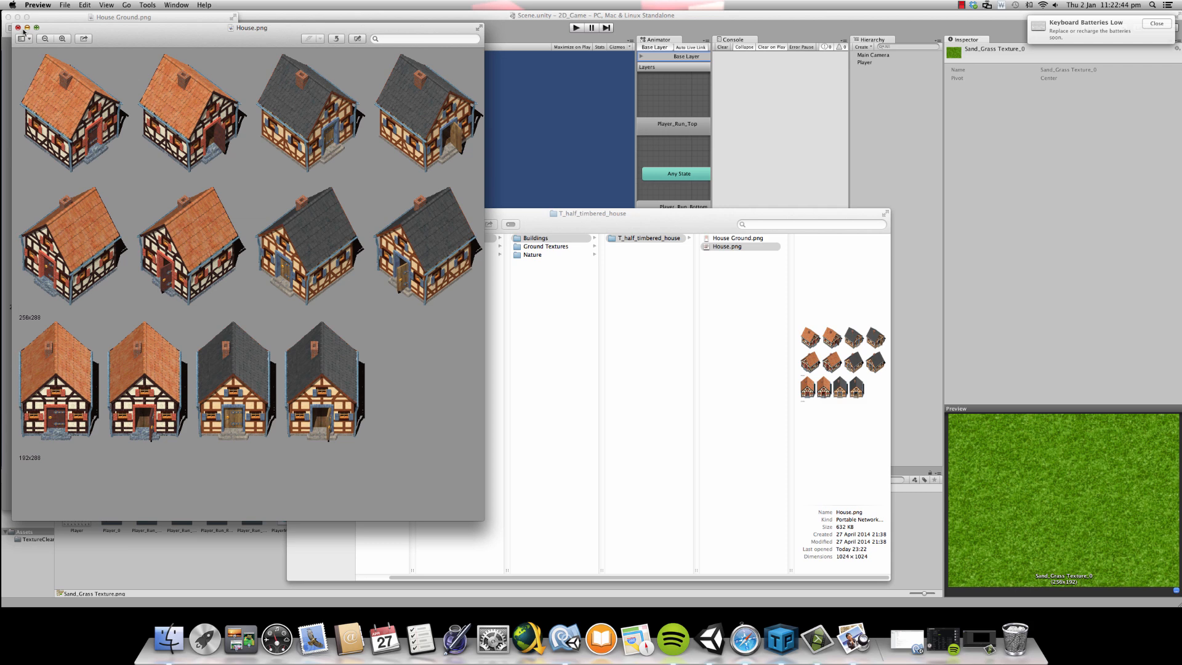
# - Close the House.png and House Ground.png previews and the Finder window to return to Unity
pyautogui.click(19, 27)
pyautogui.click(8, 18)
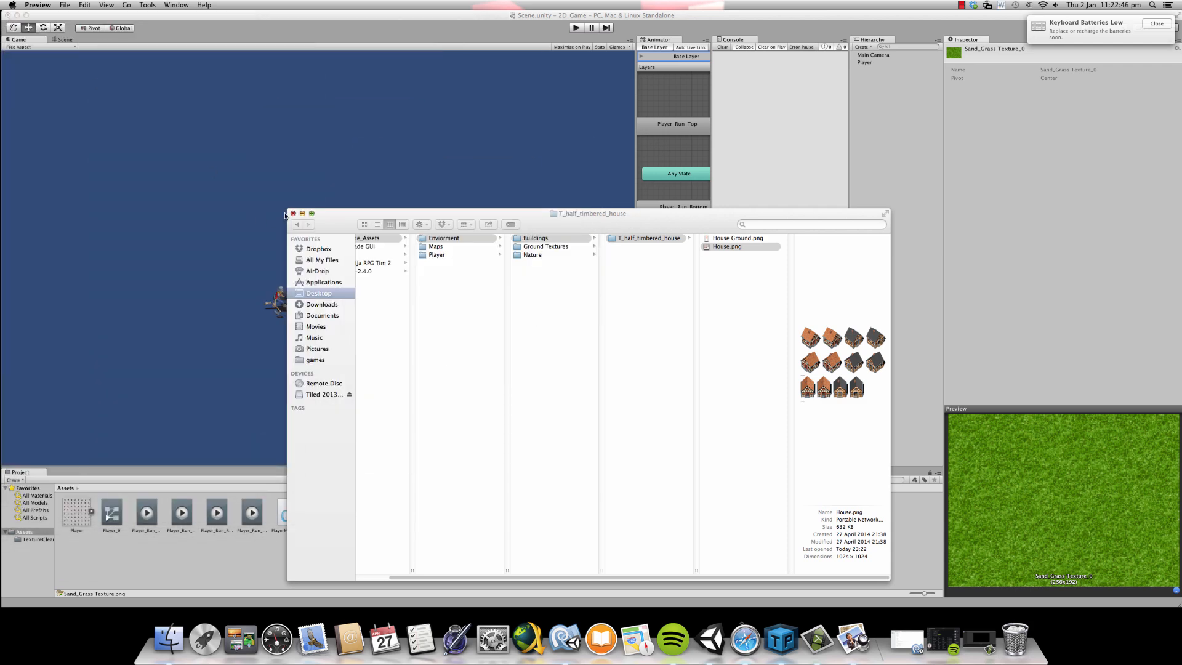
pyautogui.click(294, 213)
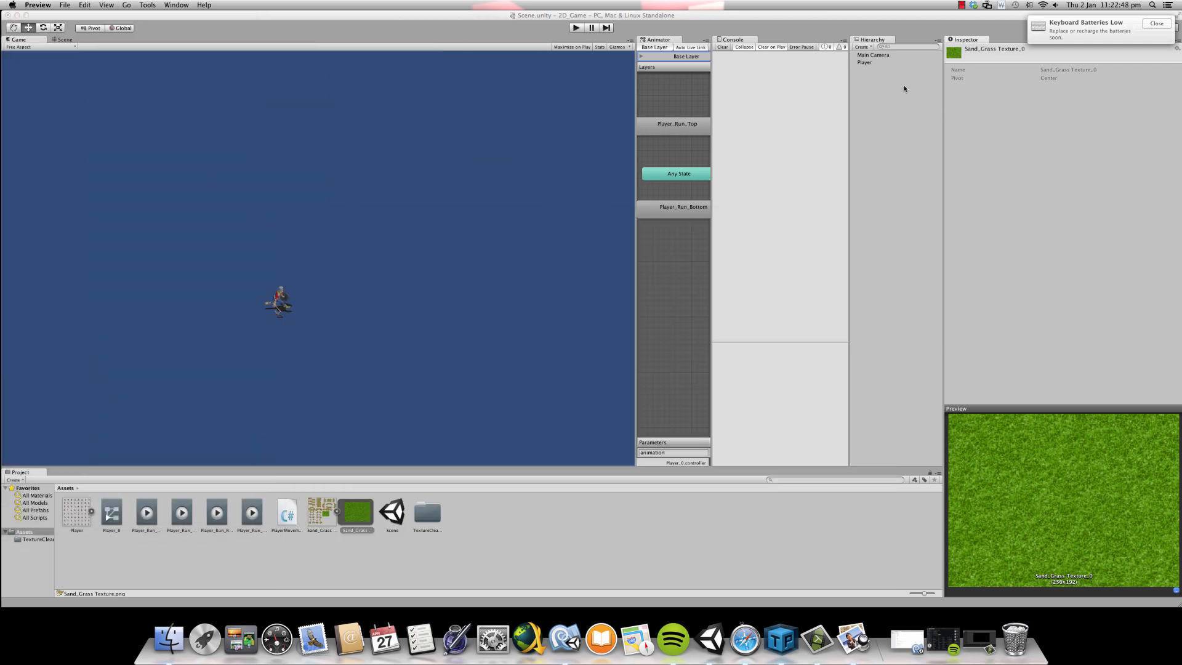
# - Add the sliced grass sprite to the scene as an object and compare its Transform with the Player's
pyautogui.click(864, 63)
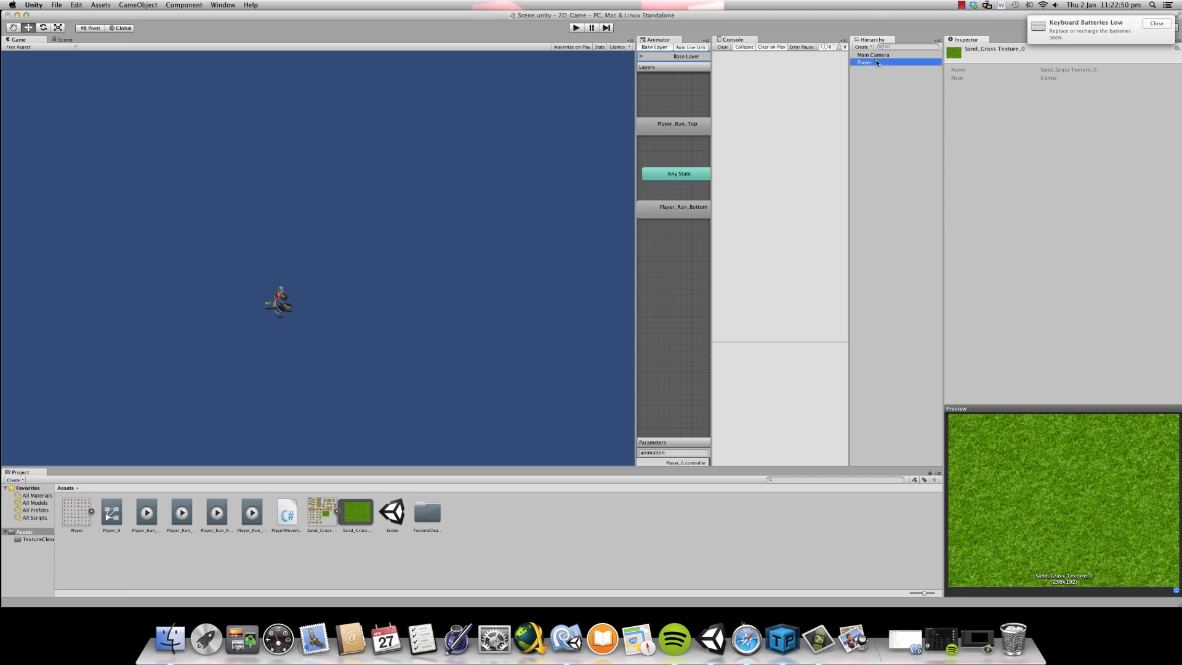
pyautogui.moveTo(352, 515); pyautogui.dragTo(878, 143)
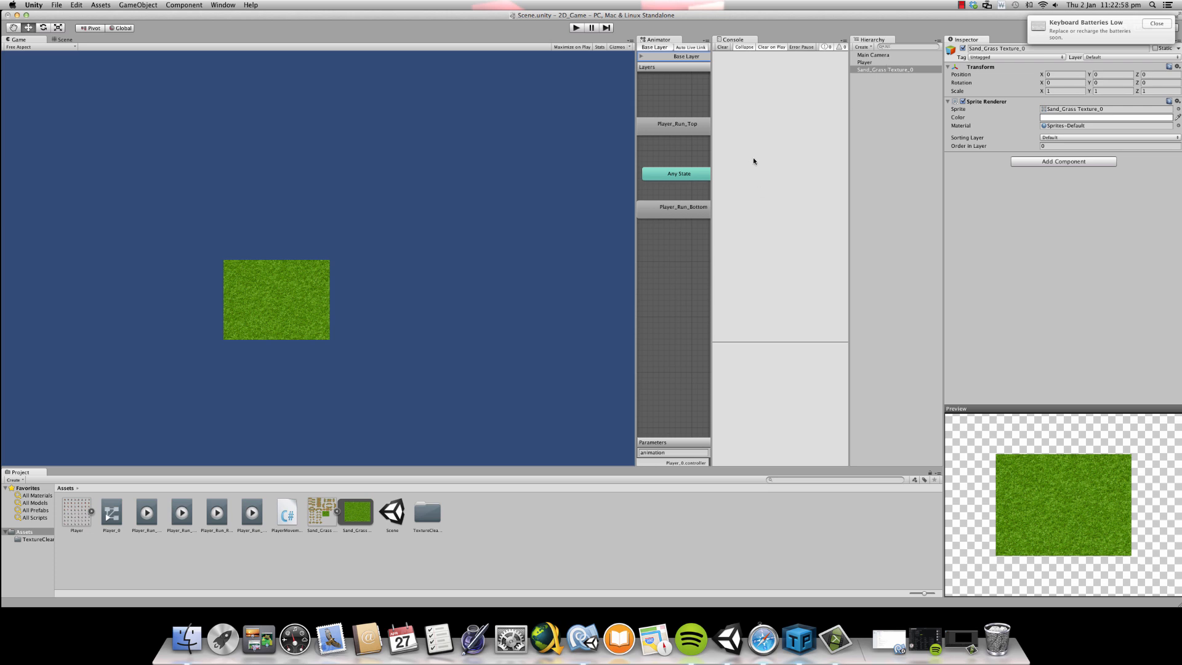
pyautogui.click(921, 63)
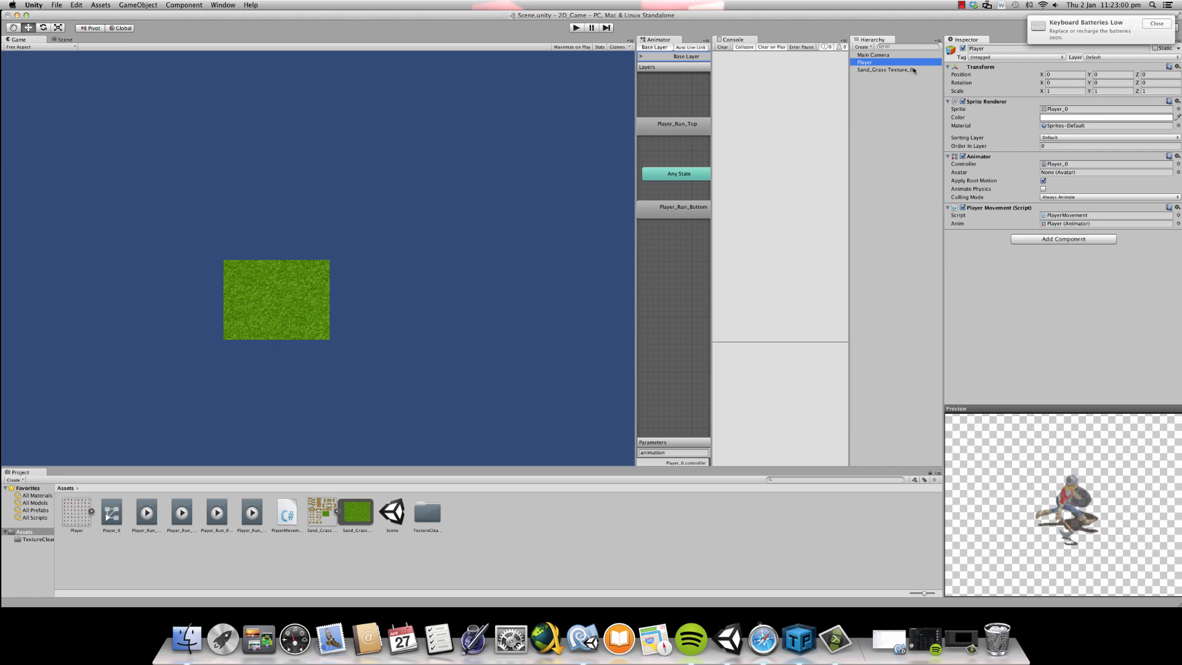
pyautogui.click(1155, 74)
pyautogui.click(878, 70)
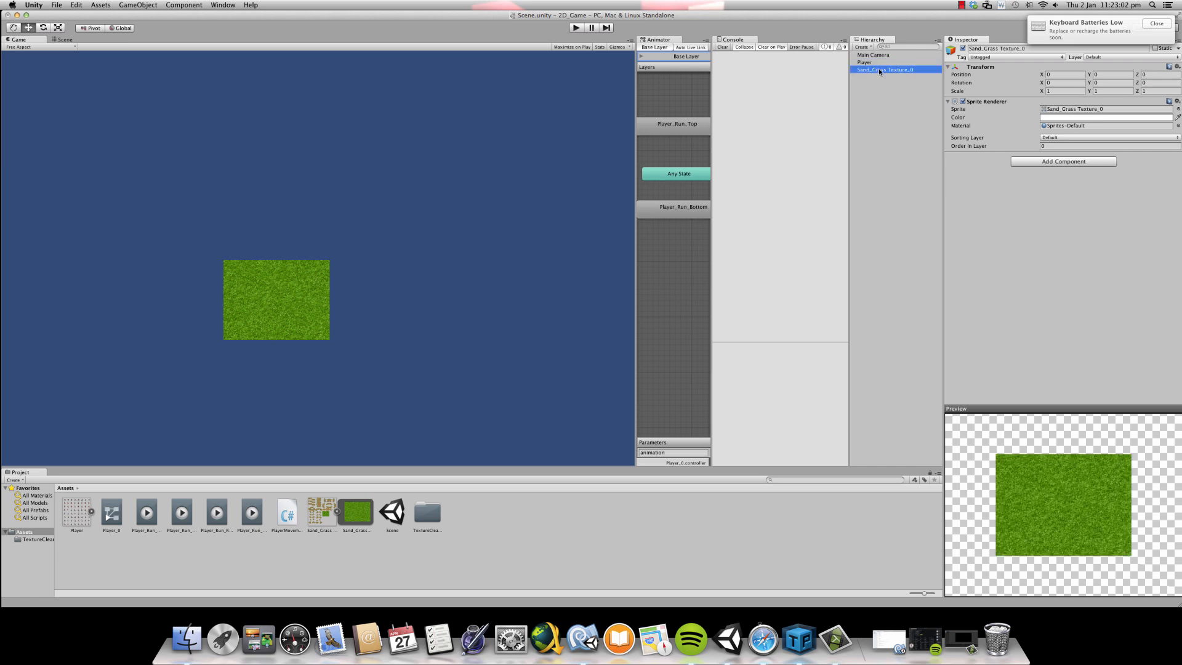
# - Set the grass object's Z position to 2 and check the Player's Z position against it
pyautogui.click(1149, 74)
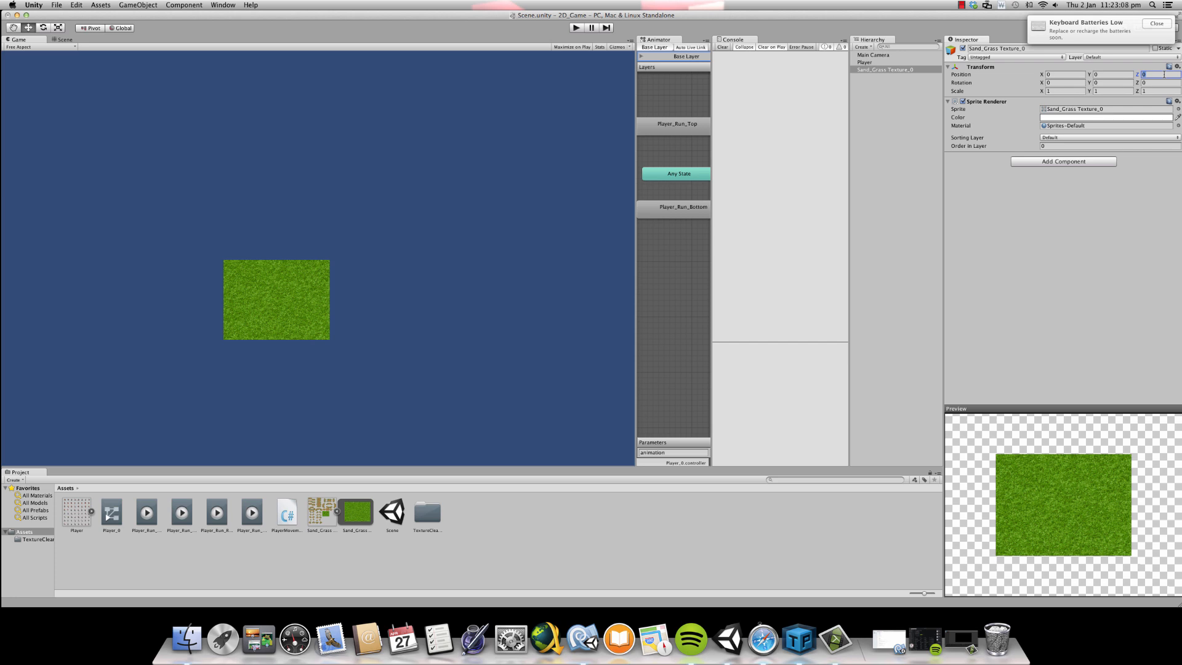
pyautogui.click(877, 62)
pyautogui.click(906, 69)
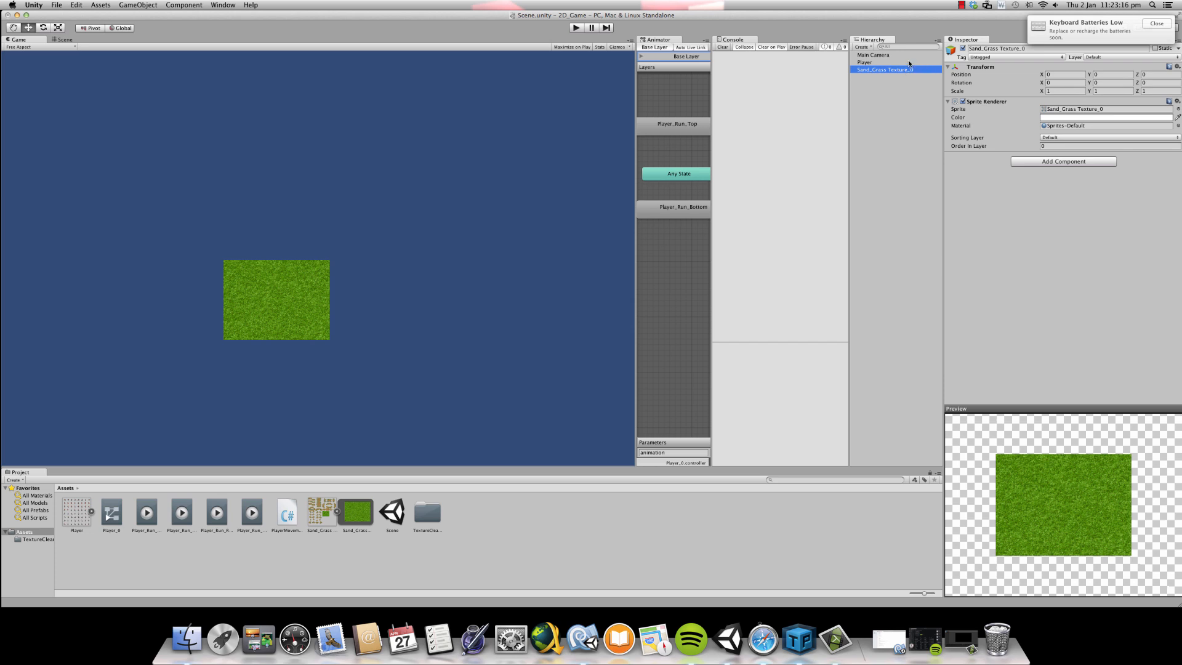
pyautogui.click(1152, 73)
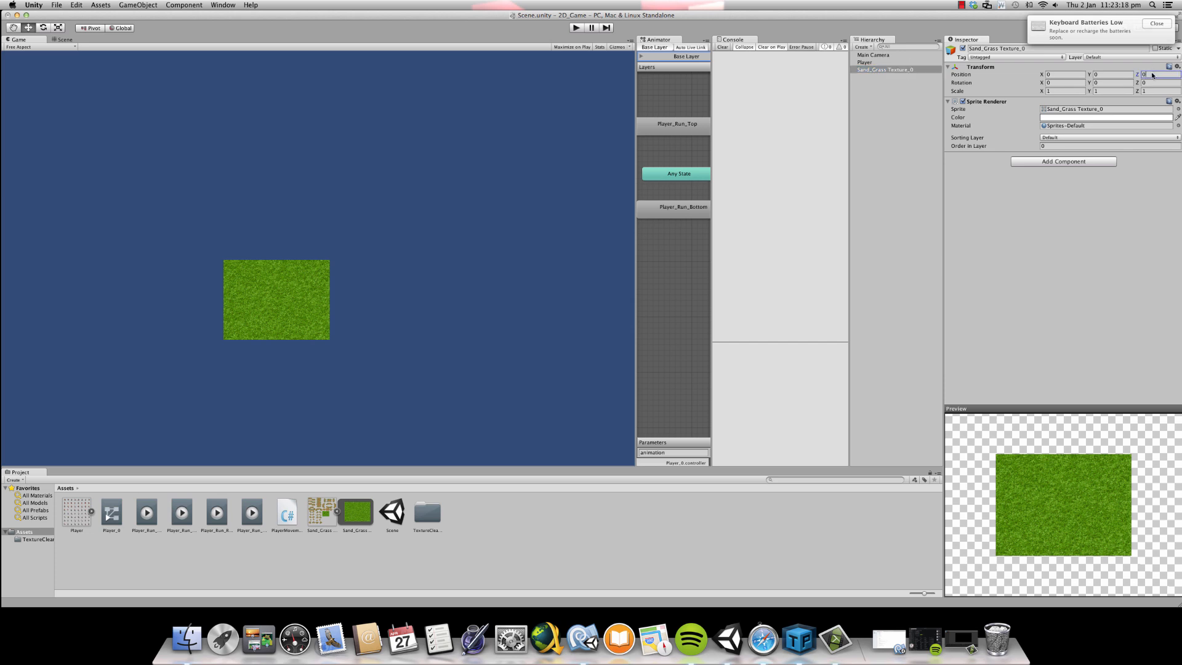
pyautogui.write('2')
pyautogui.click(904, 63)
pyautogui.click(1152, 74)
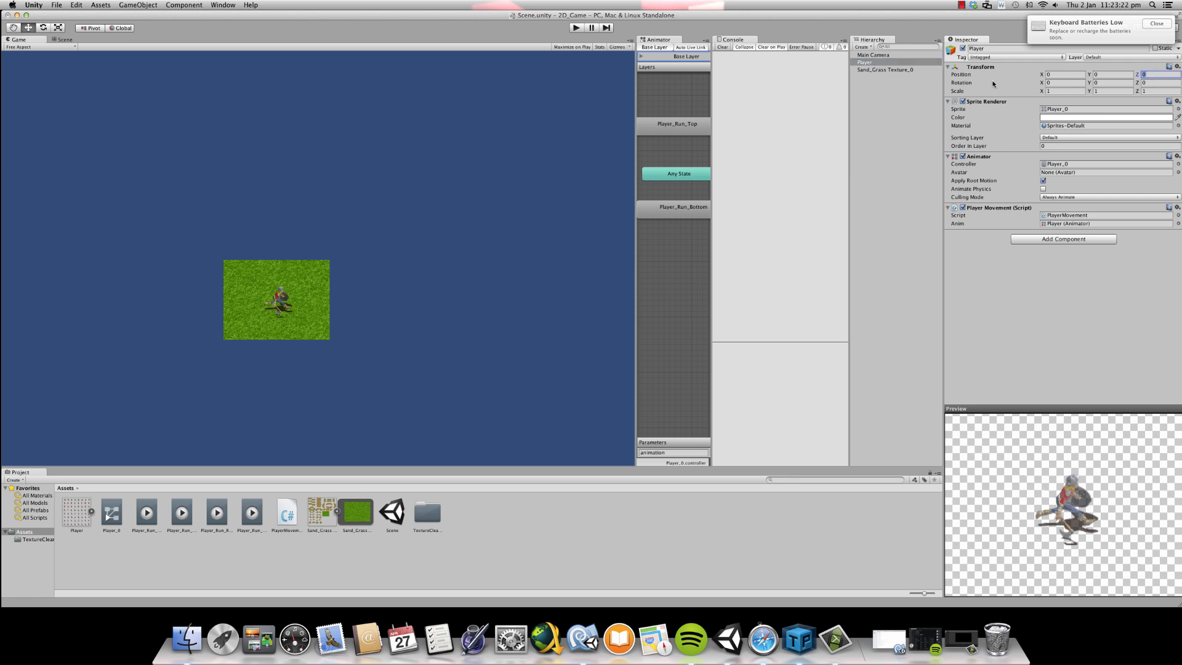
# - Set the grass object's Z position to 10
pyautogui.click(897, 69)
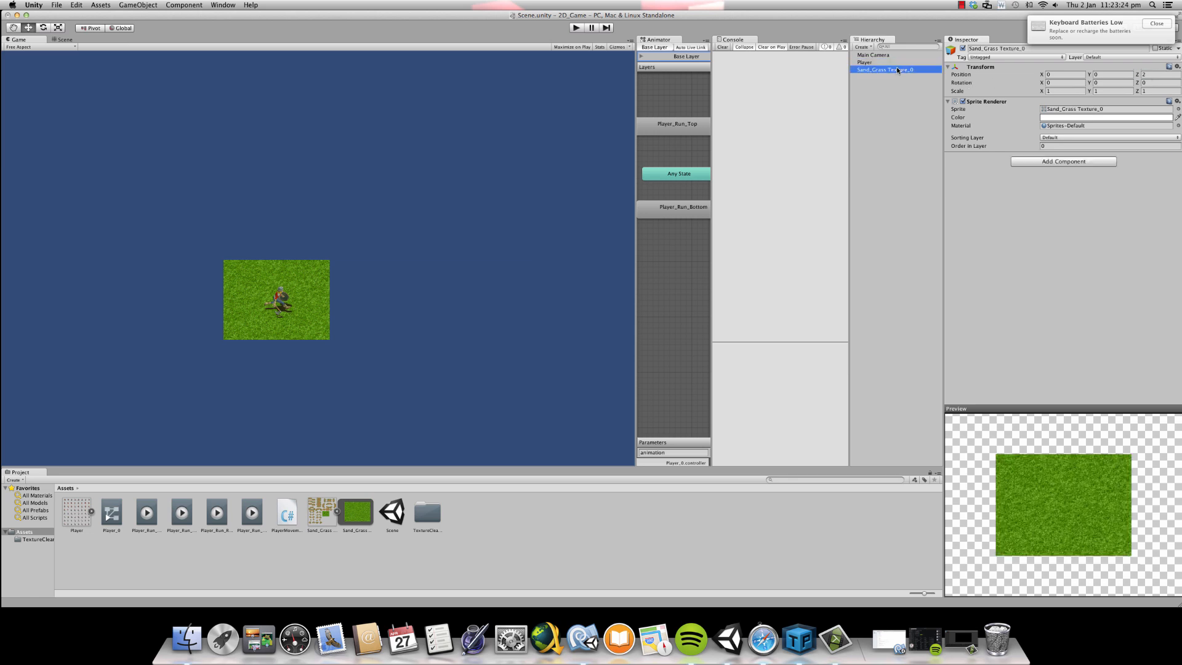
pyautogui.click(1146, 74)
pyautogui.write('10')
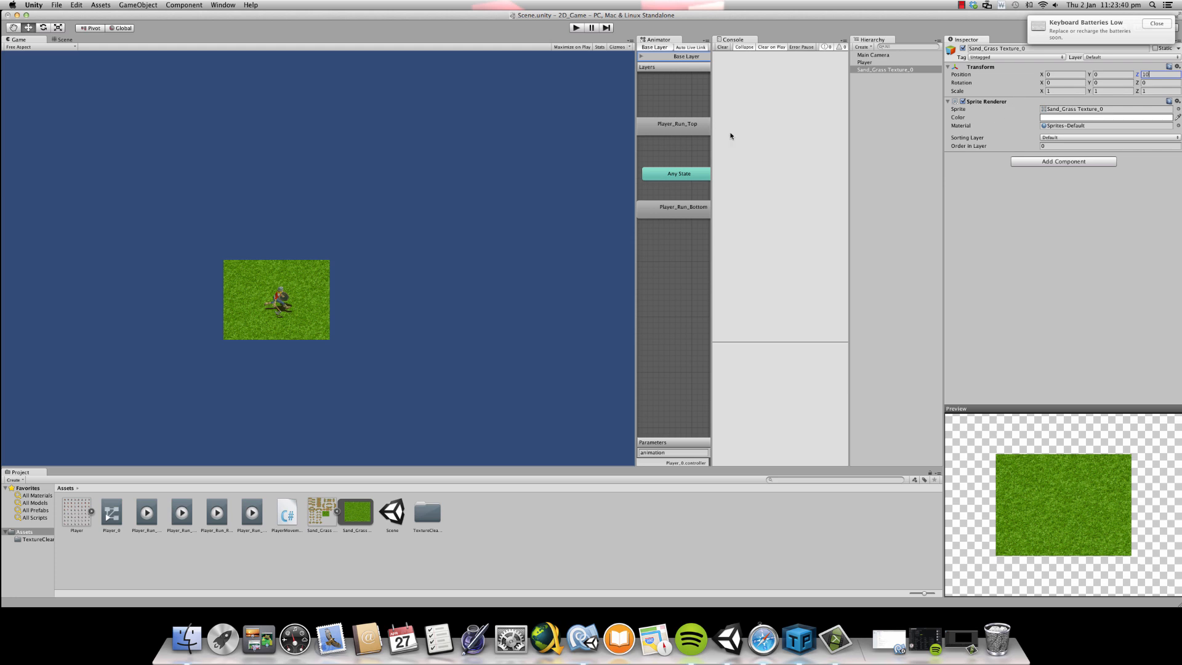
pyautogui.click(292, 271)
# - Examine the grass tile and the player in the Scene view from nearer and farther away
pyautogui.click(58, 41)
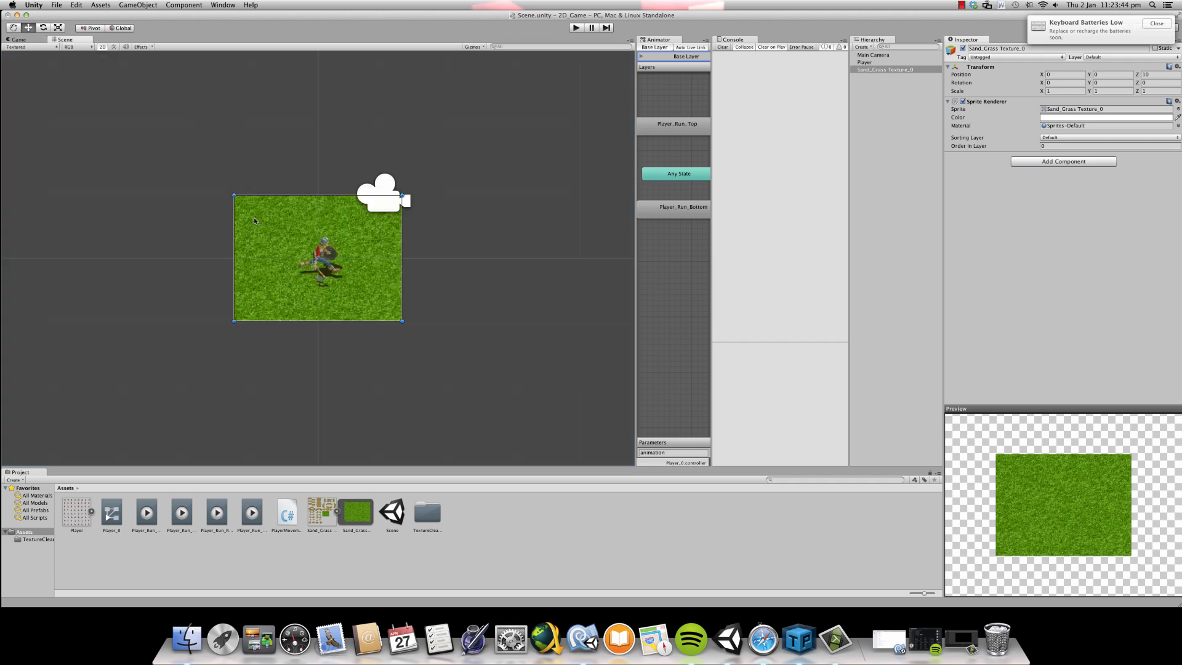
pyautogui.scroll(-3, 247, 207)
pyautogui.scroll(2, 276, 210)
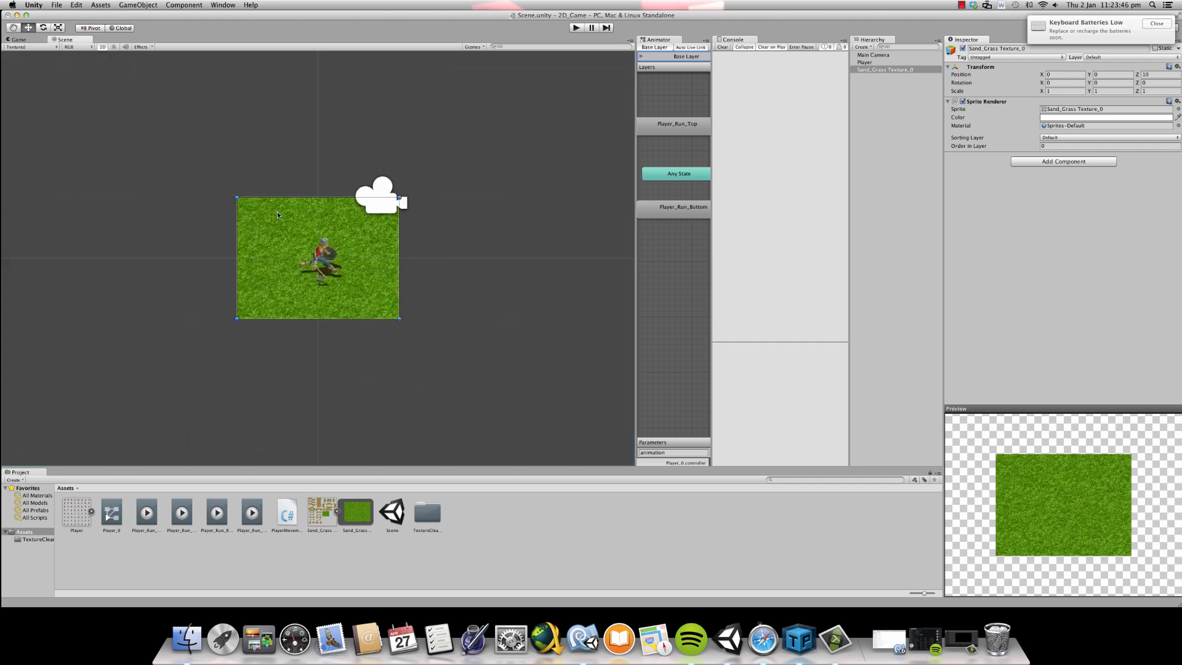
pyautogui.scroll(-1, 323, 226)
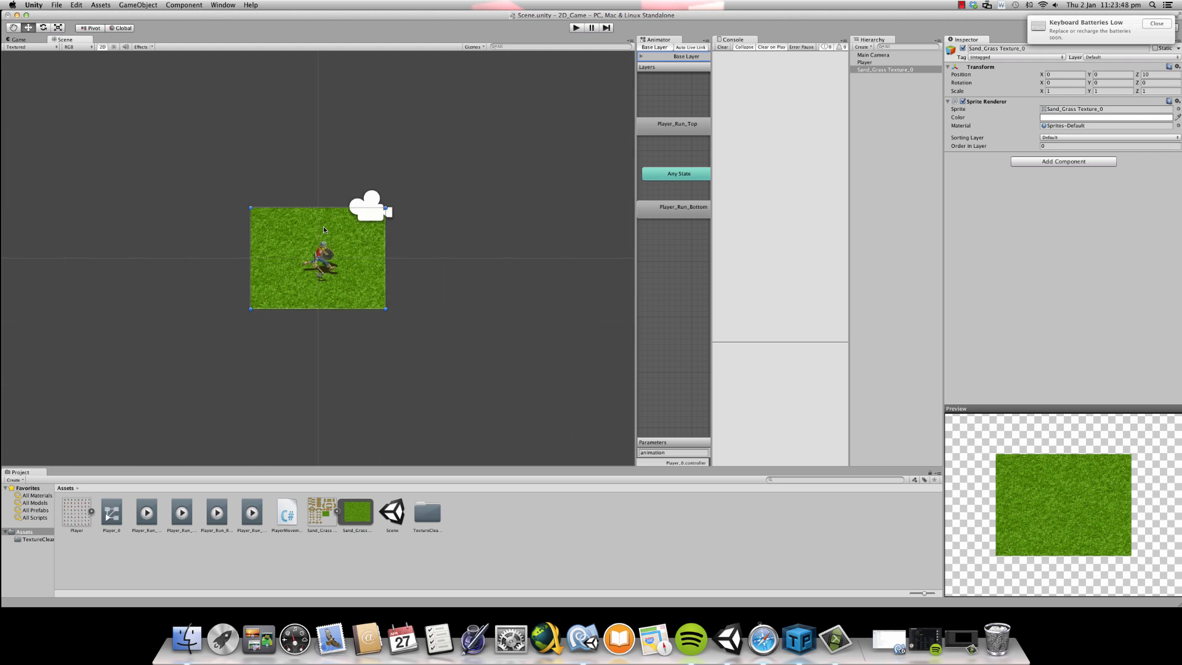
pyautogui.scroll(1, 323, 212)
pyautogui.scroll(-3, 317, 206)
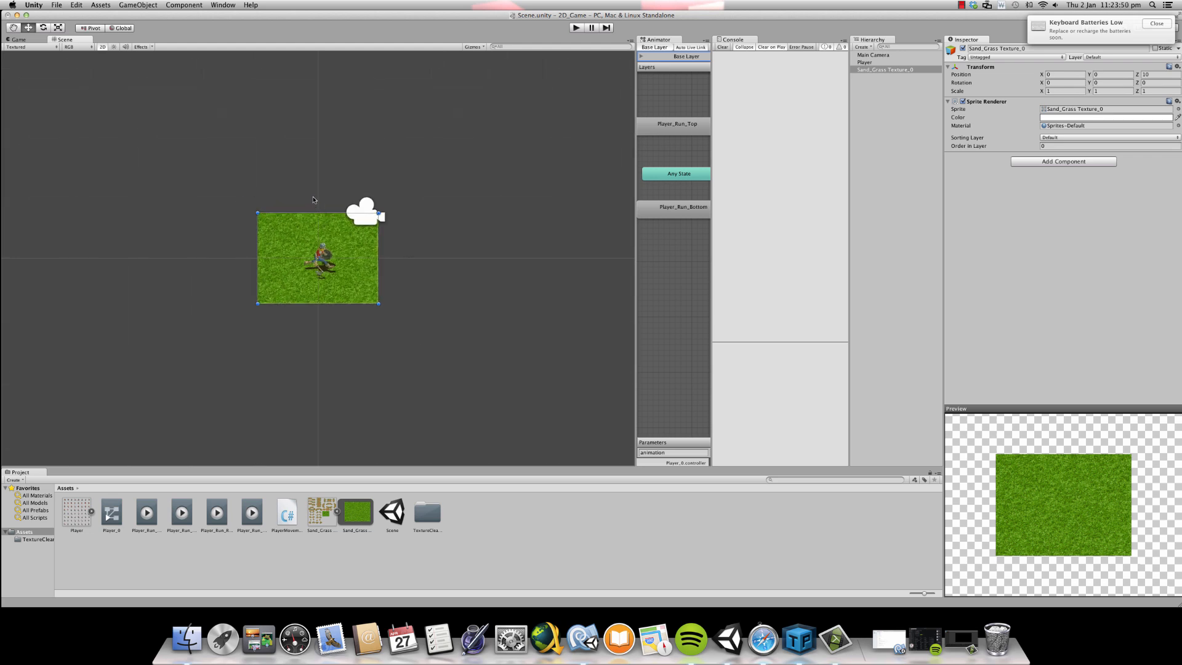
pyautogui.scroll(-1, 94, 99)
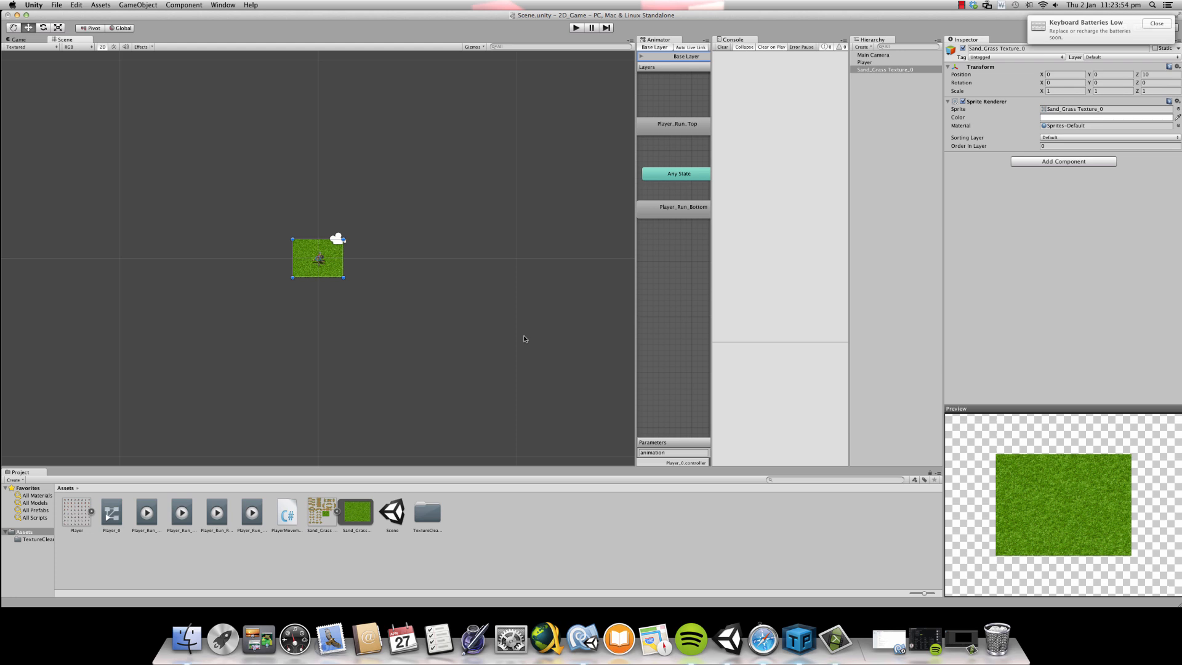
pyautogui.scroll(3, 524, 338)
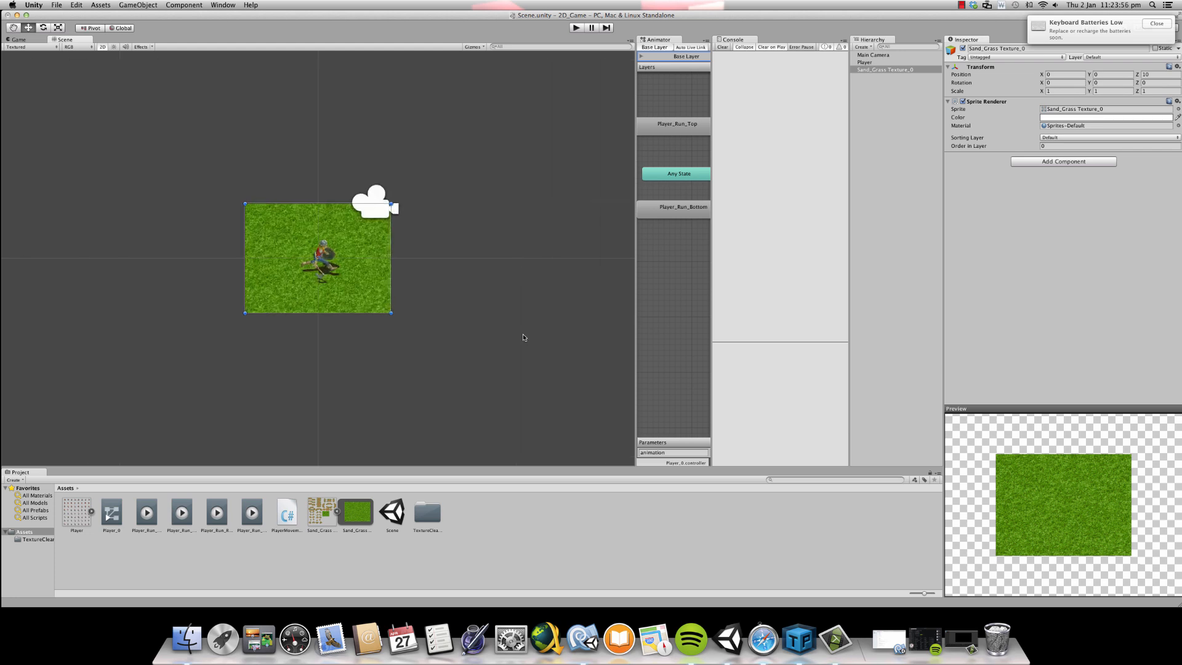
# - Duplicate the grass object and place the copy to the right of the original at about X 2.83, Y -0.06
pyautogui.rightClick(895, 75)
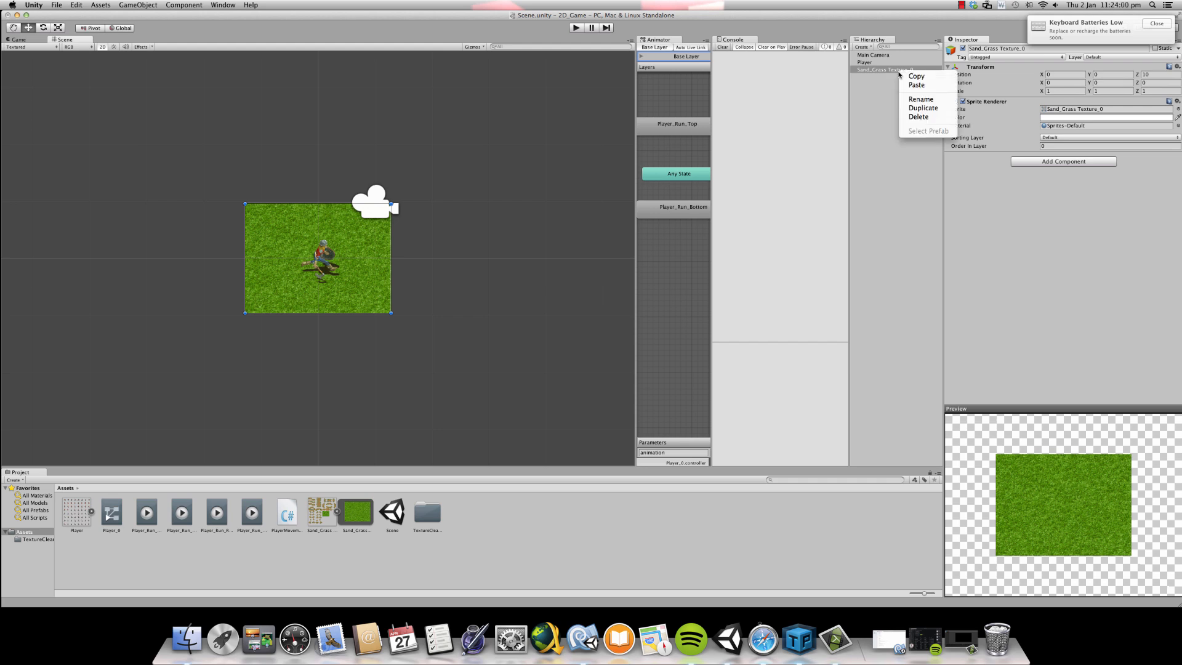
pyautogui.click(911, 111)
pyautogui.moveTo(289, 248); pyautogui.dragTo(508, 235)
pyautogui.click(462, 121)
pyautogui.scroll(2, 459, 251)
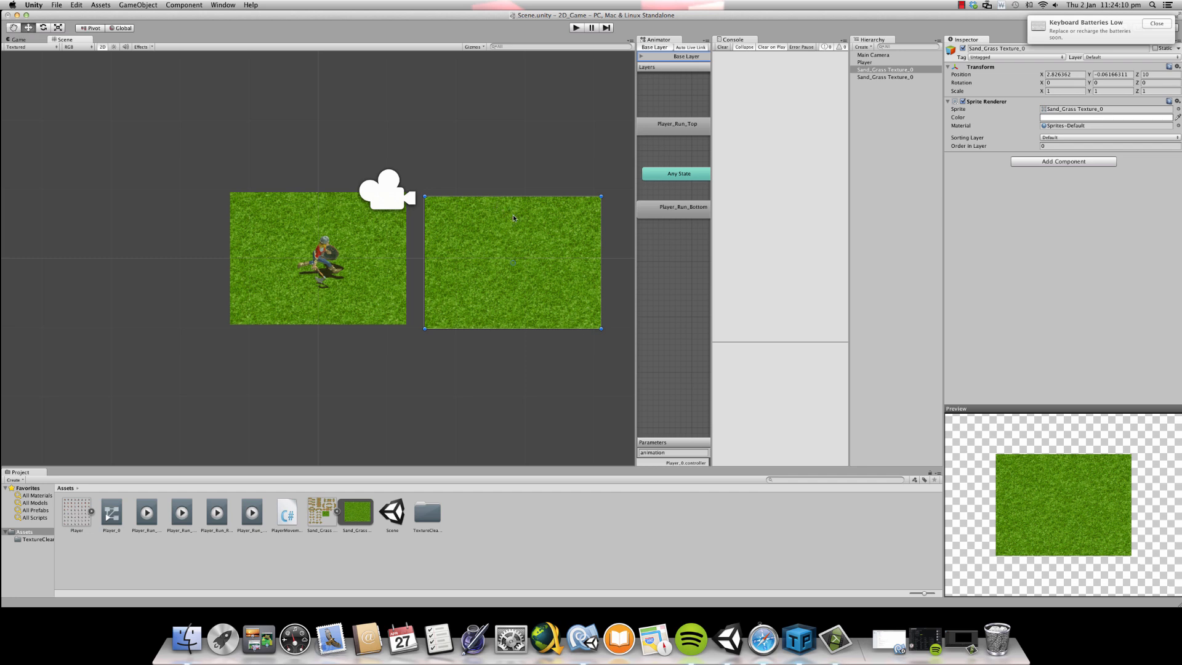
# - Delete the duplicated grass object to the right of the original tile
pyautogui.rightClick(871, 81)
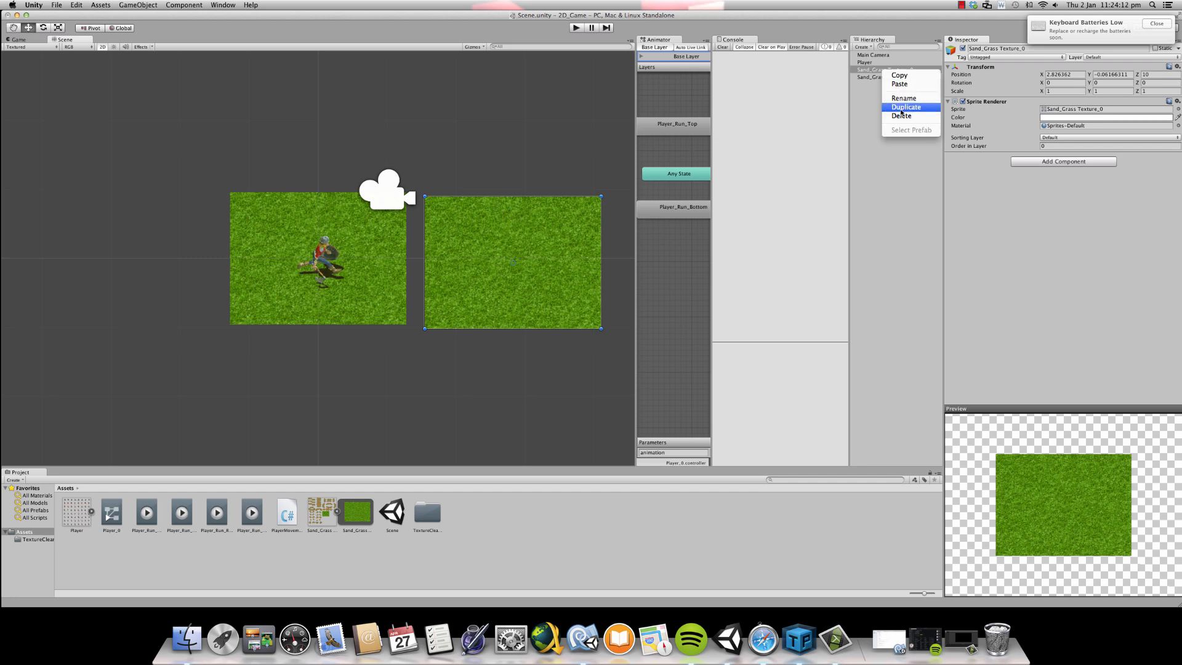
pyautogui.click(899, 121)
pyautogui.click(382, 240)
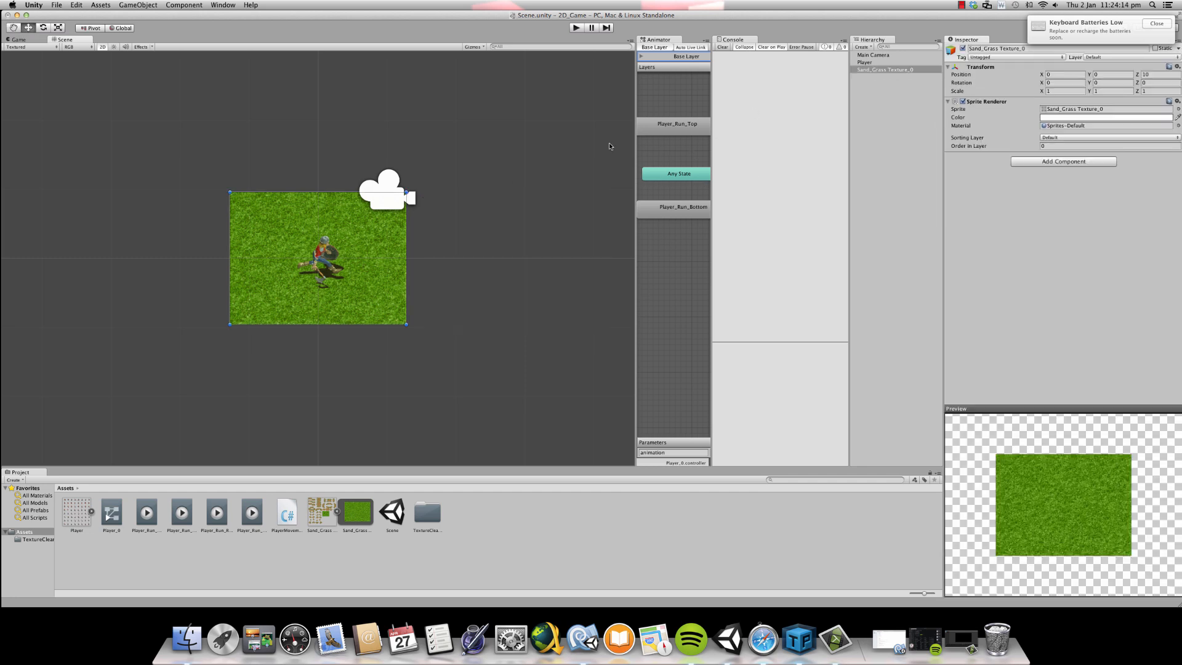
# - Look through the grass sprite and PlayerMovement script assets and examine the Pixels To Units setting of Sand_Grass Texture
pyautogui.click(363, 508)
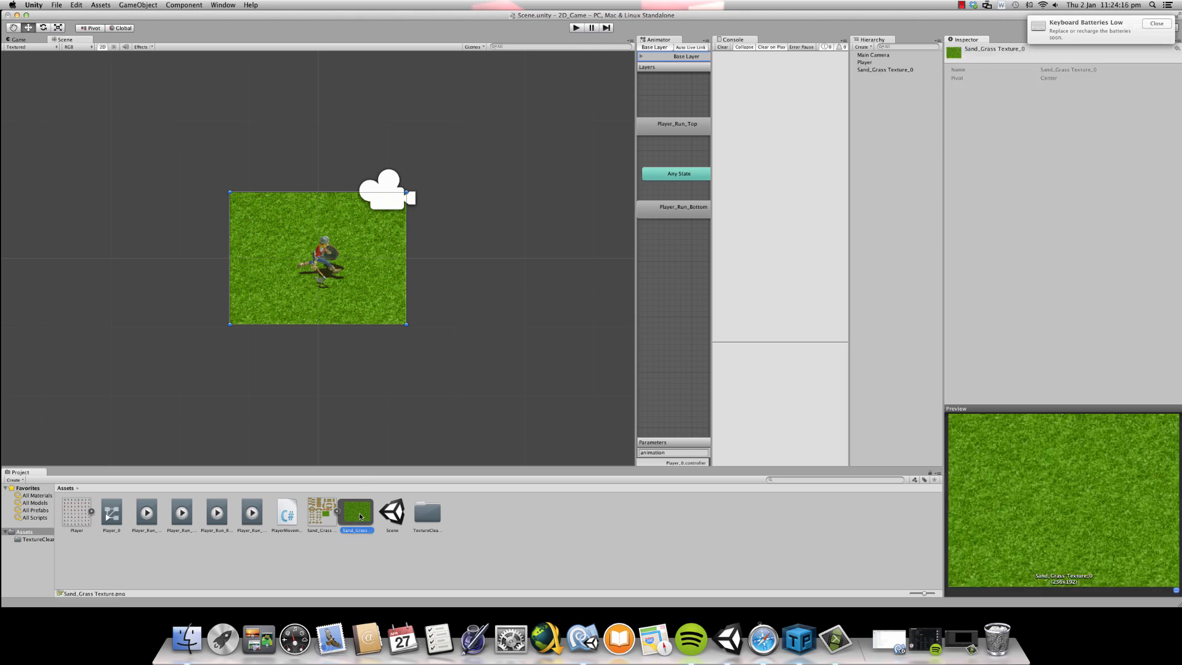
pyautogui.click(288, 514)
pyautogui.click(321, 512)
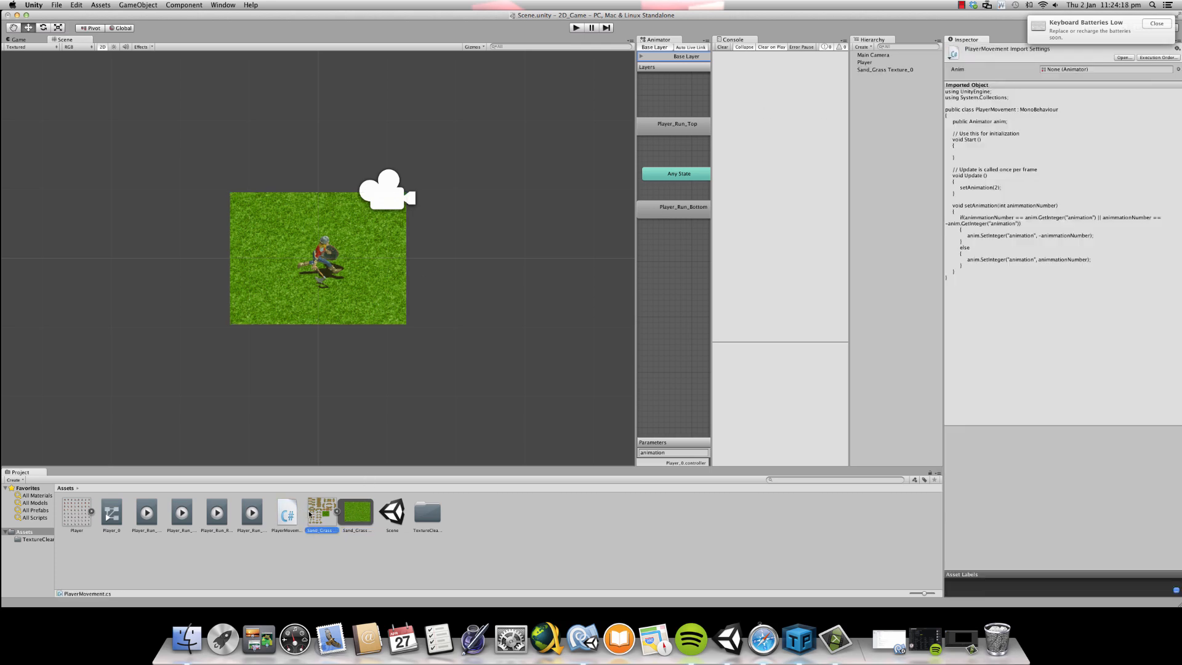
pyautogui.click(338, 510)
pyautogui.click(337, 511)
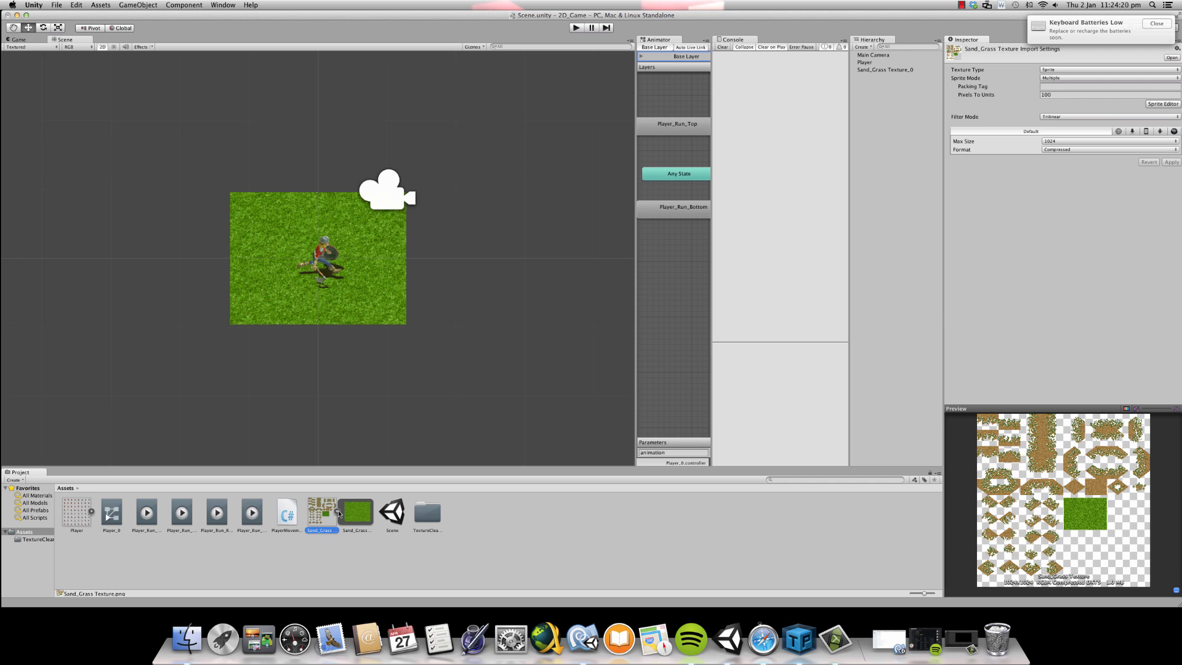
pyautogui.click(1044, 95)
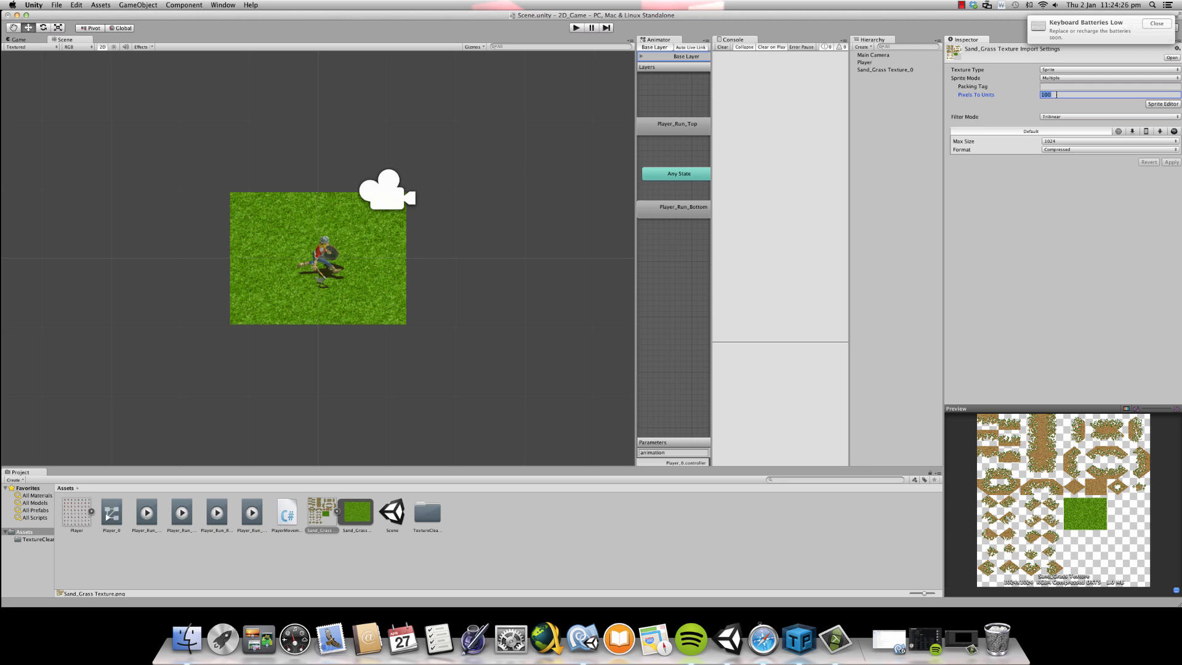
# - Try an X position of 3 for the Main Camera and restore it to 1
pyautogui.click(899, 55)
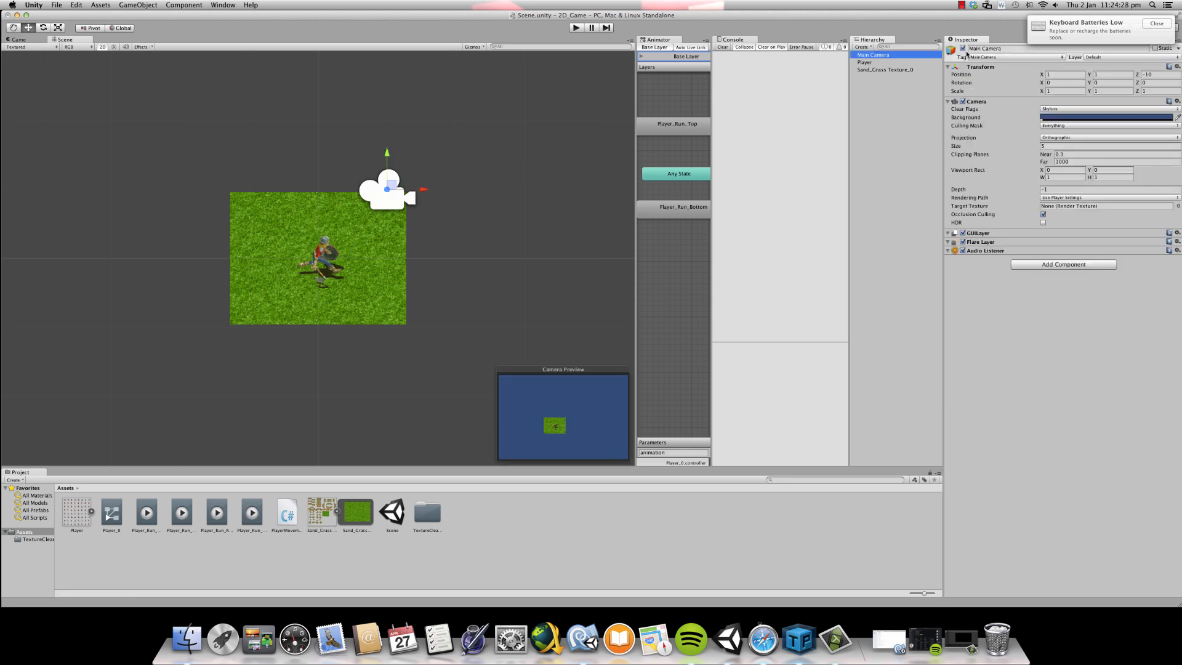
pyautogui.click(1047, 91)
pyautogui.click(1045, 74)
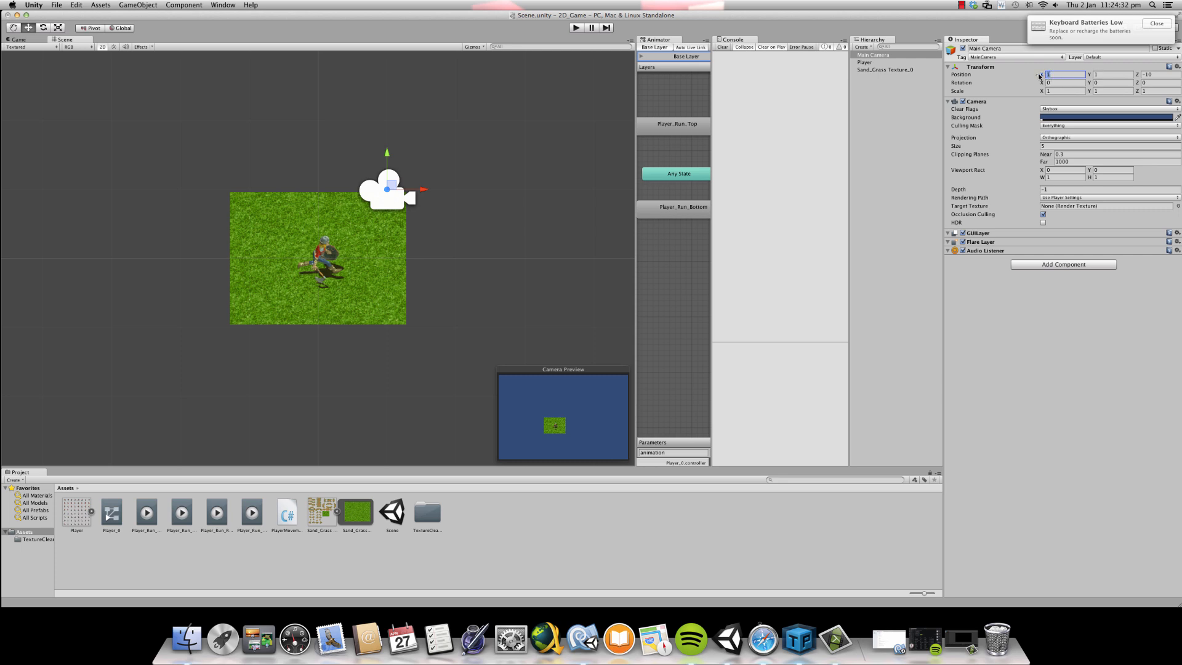
pyautogui.write('2')
pyautogui.press('BackSpace')
pyautogui.write('3')
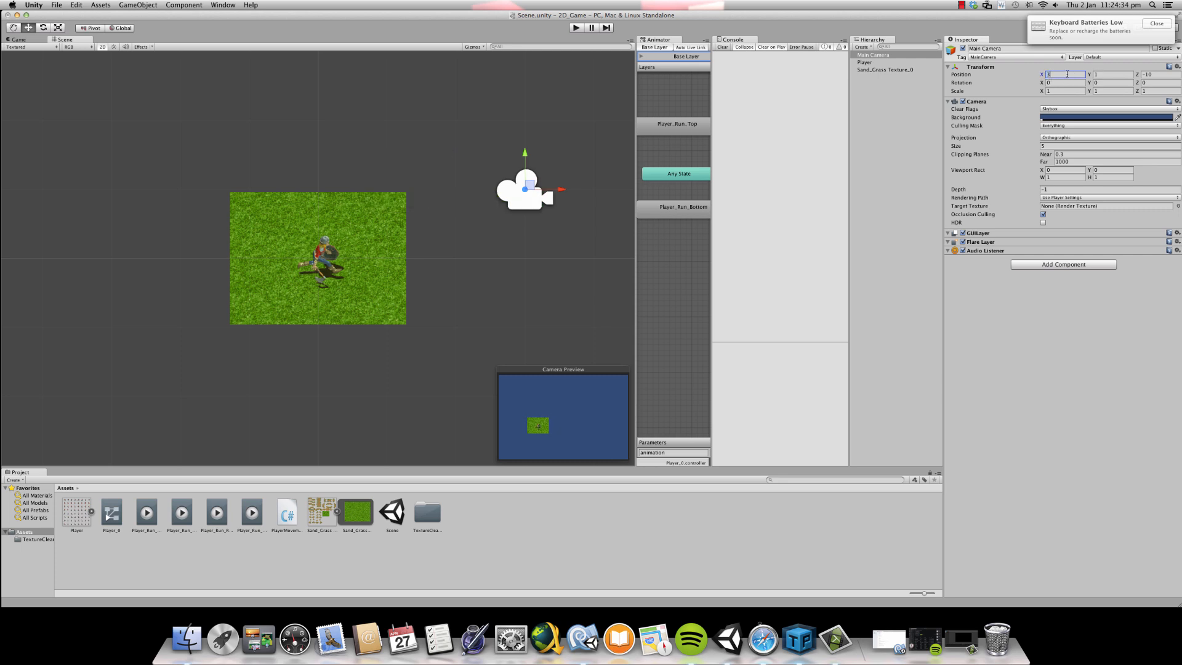
pyautogui.press('BackSpace')
pyautogui.write('1')
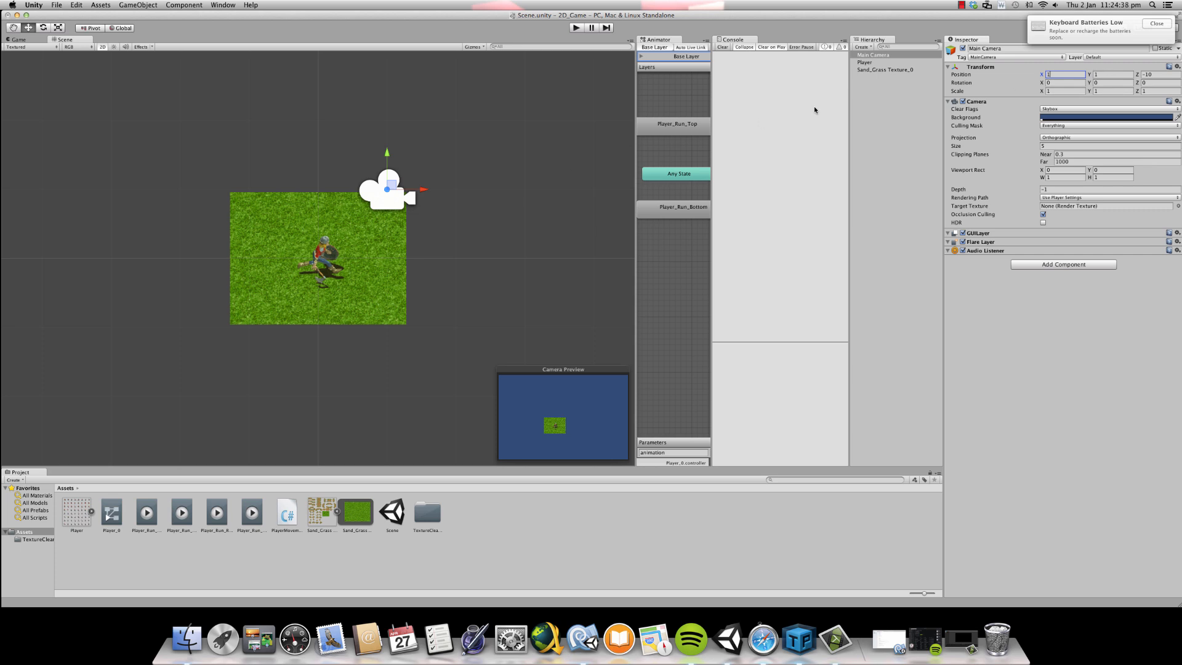
# - Rename the grass tile object in the scene as Grass
pyautogui.click(865, 62)
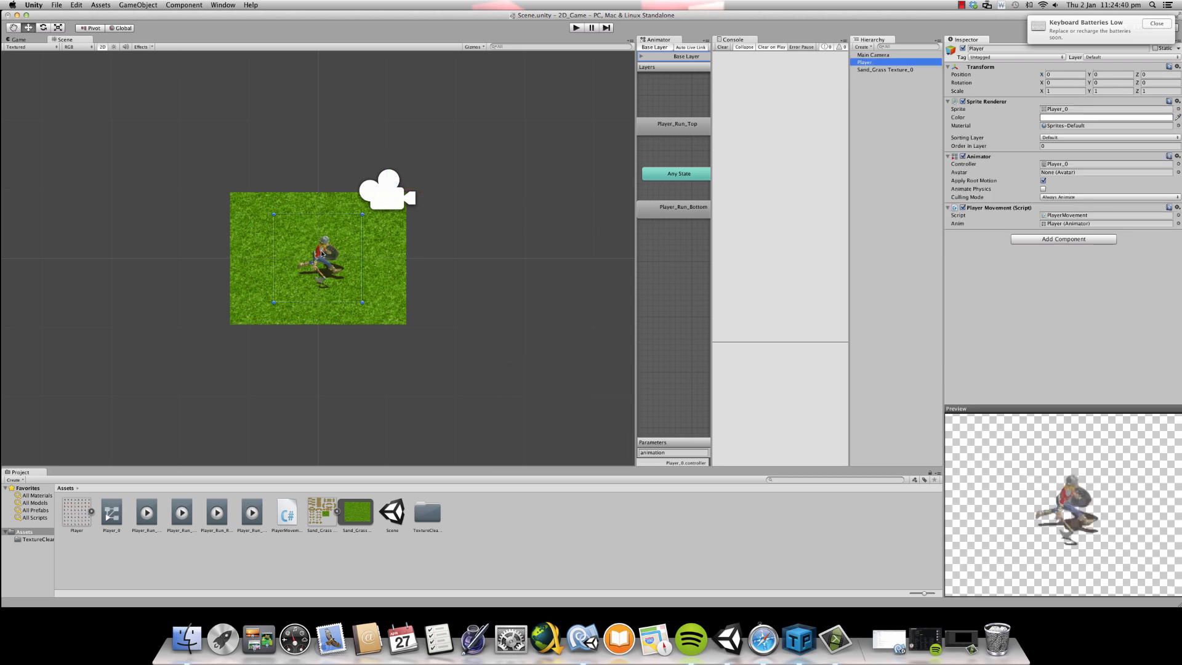
pyautogui.click(321, 220)
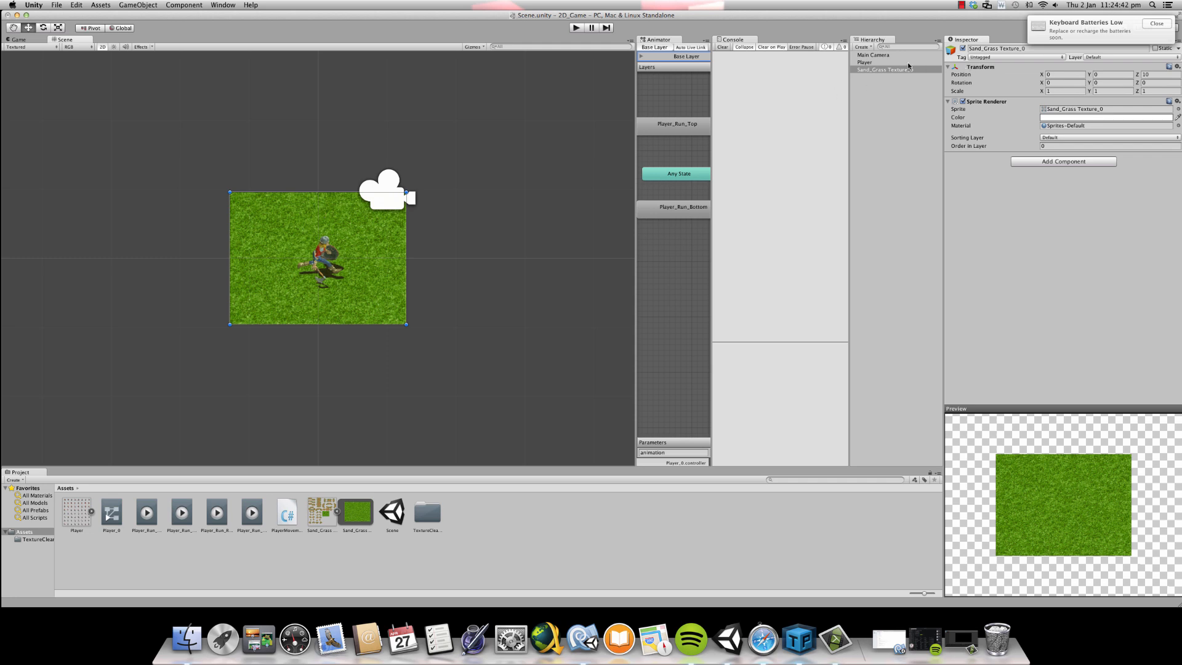
pyautogui.click(985, 48)
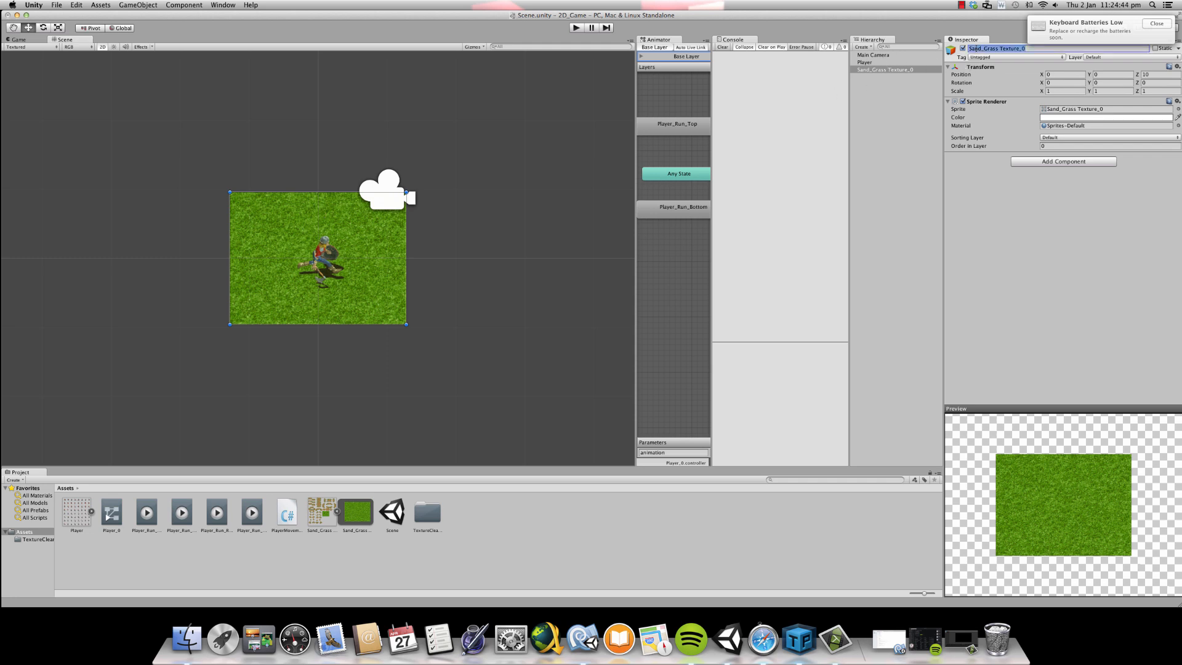
pyautogui.write('Grass')
pyautogui.press('Return')
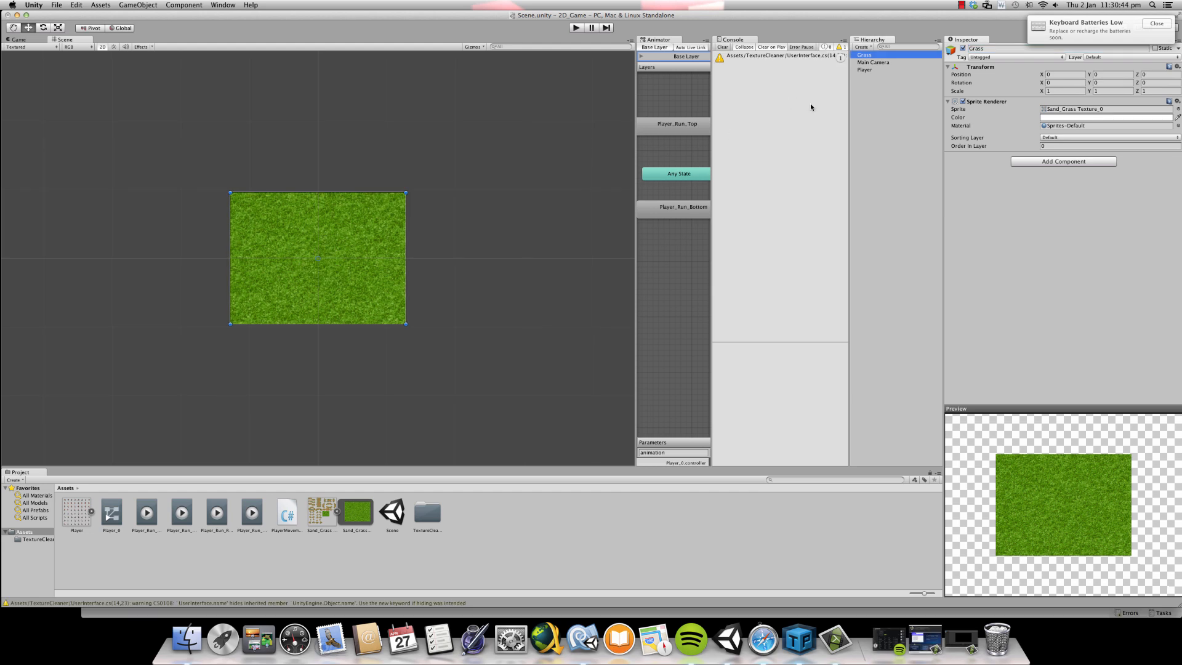
pyautogui.click(877, 121)
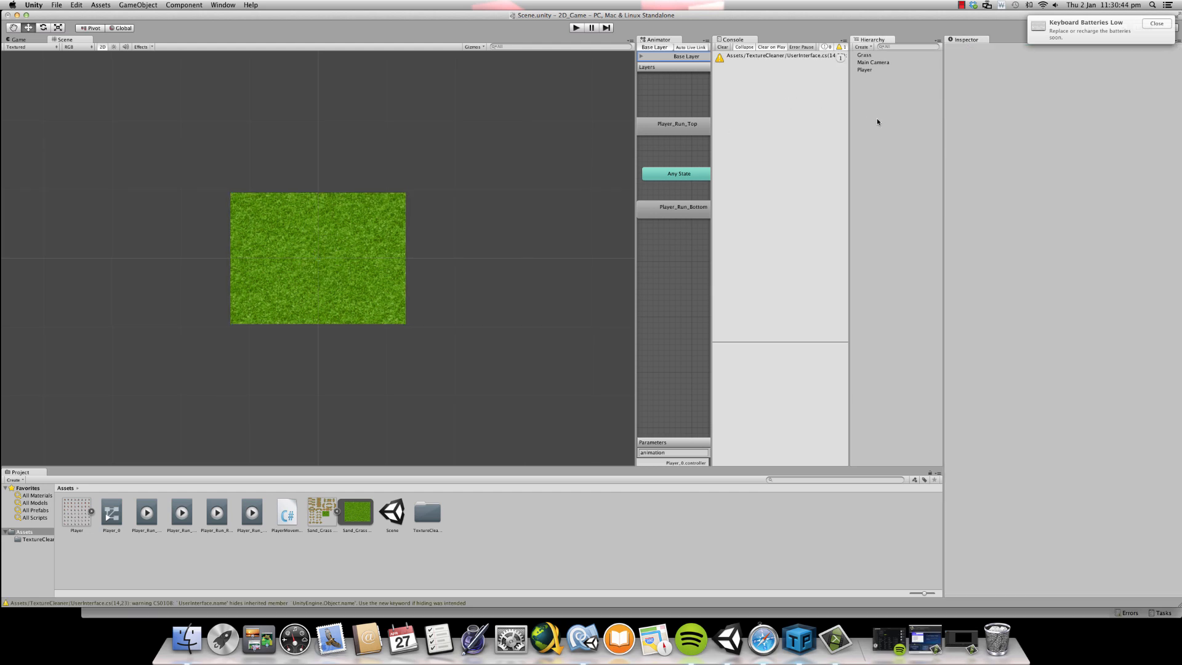
# - Create a prefab in the Assets folder from the Grass object in the scene
pyautogui.click(864, 55)
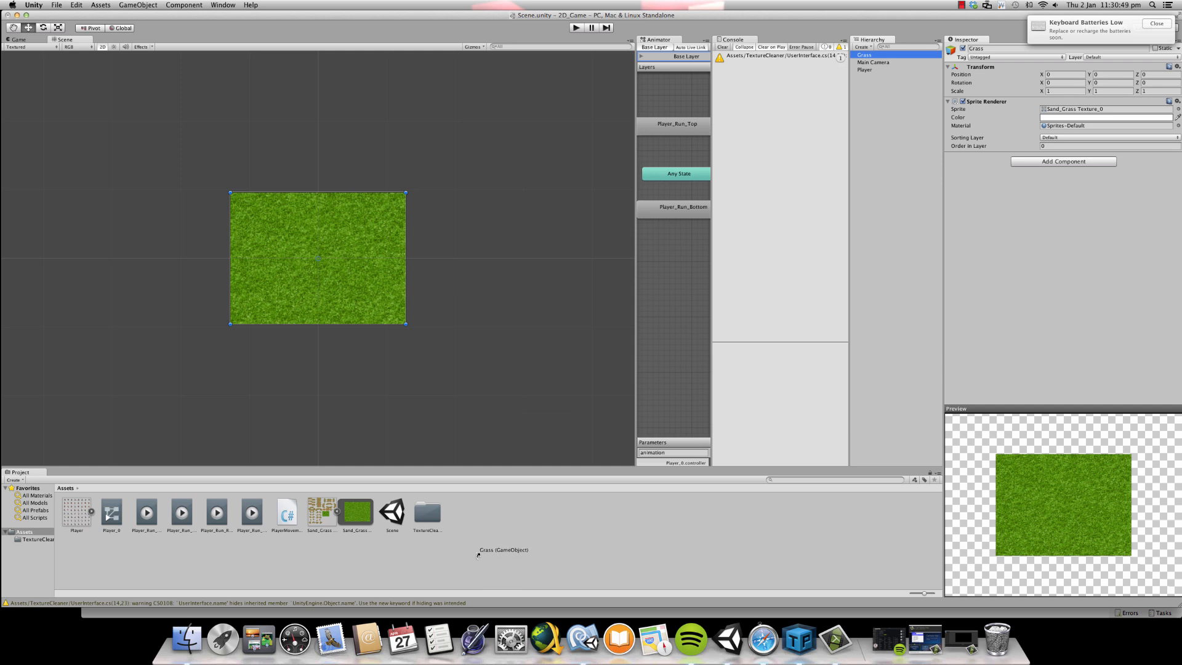
pyautogui.moveTo(478, 555); pyautogui.dragTo(389, 546)
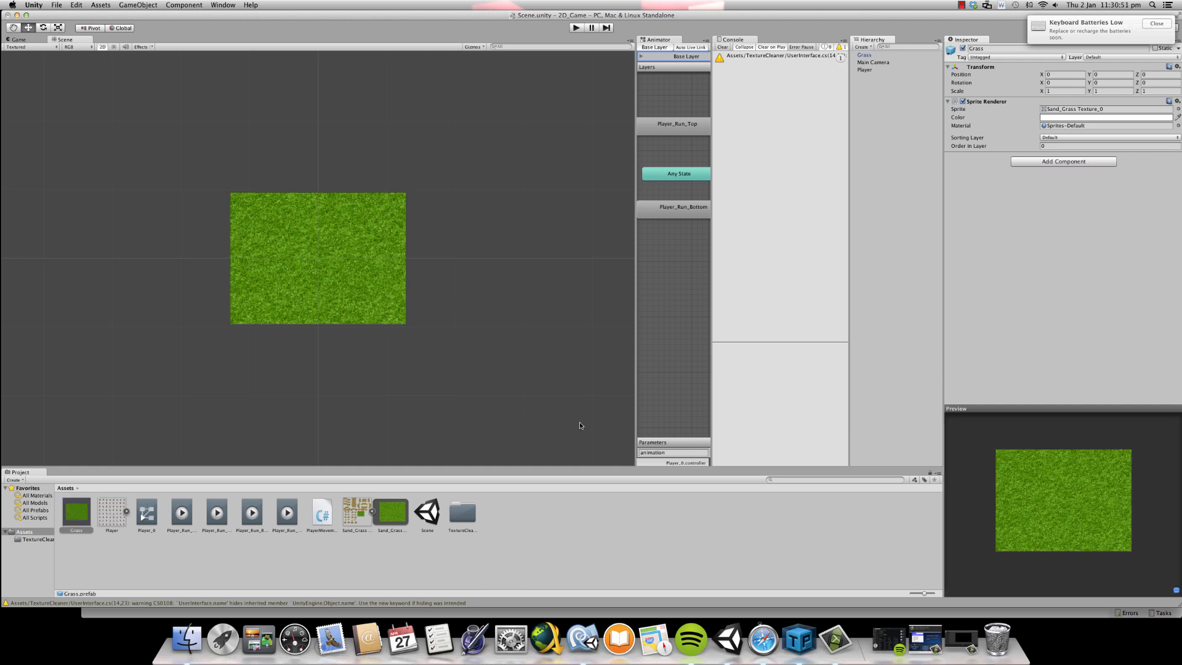
pyautogui.click(886, 54)
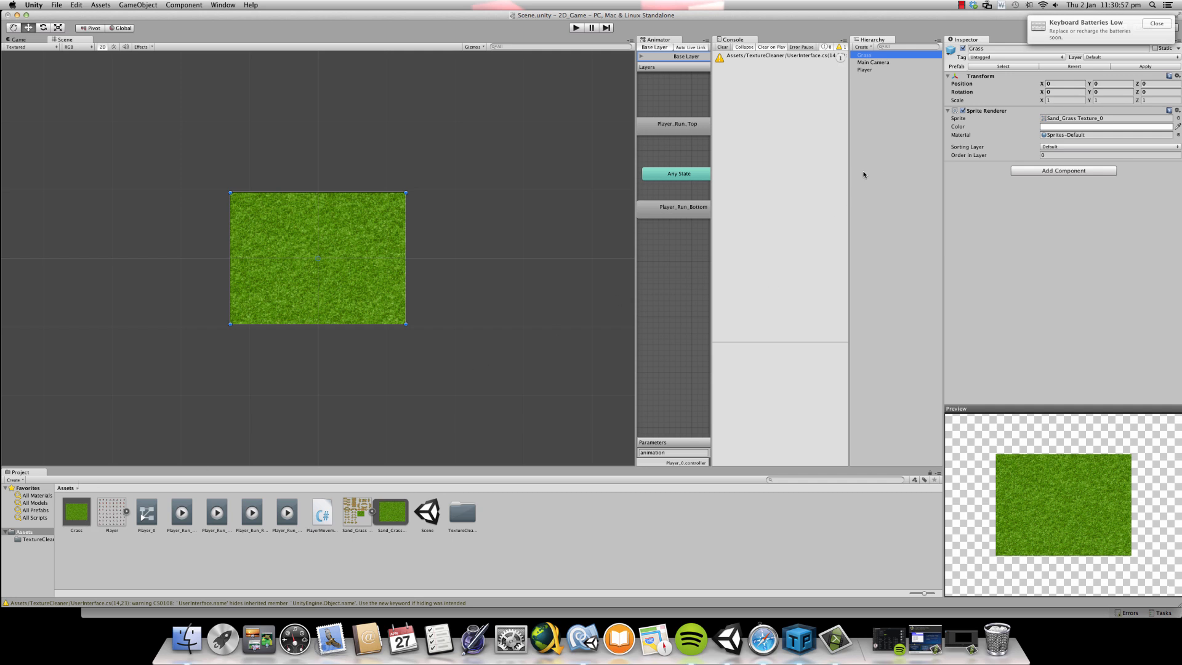
# - Create an empty game object and name it Grass
pyautogui.click(123, 5)
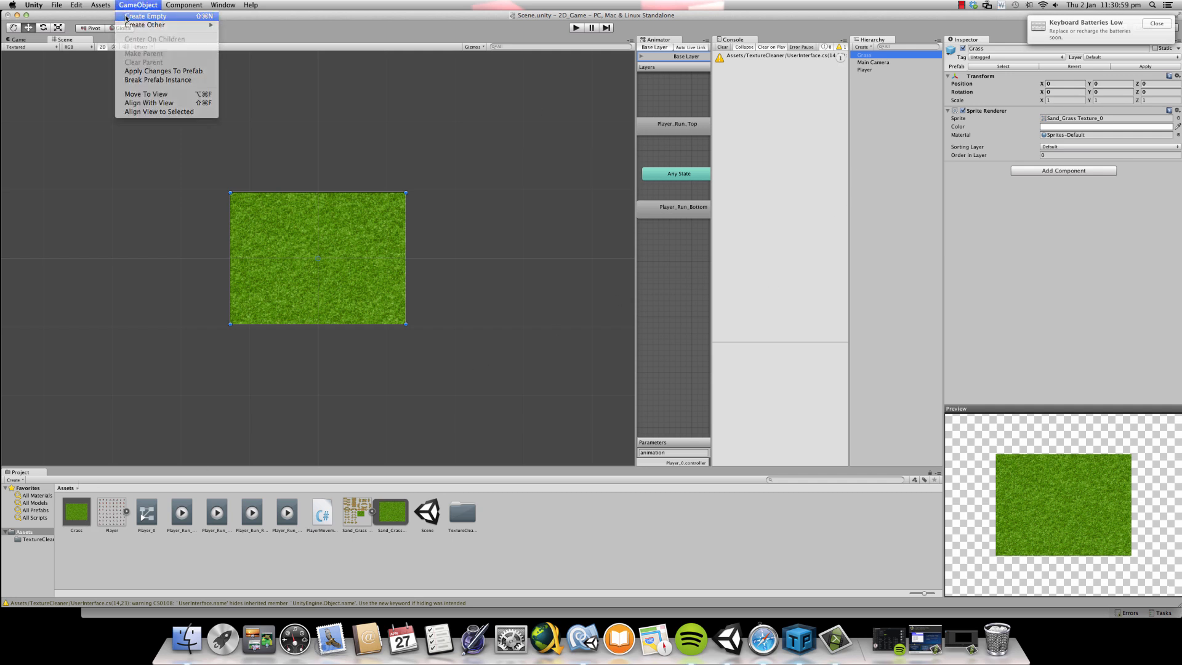
pyautogui.click(139, 19)
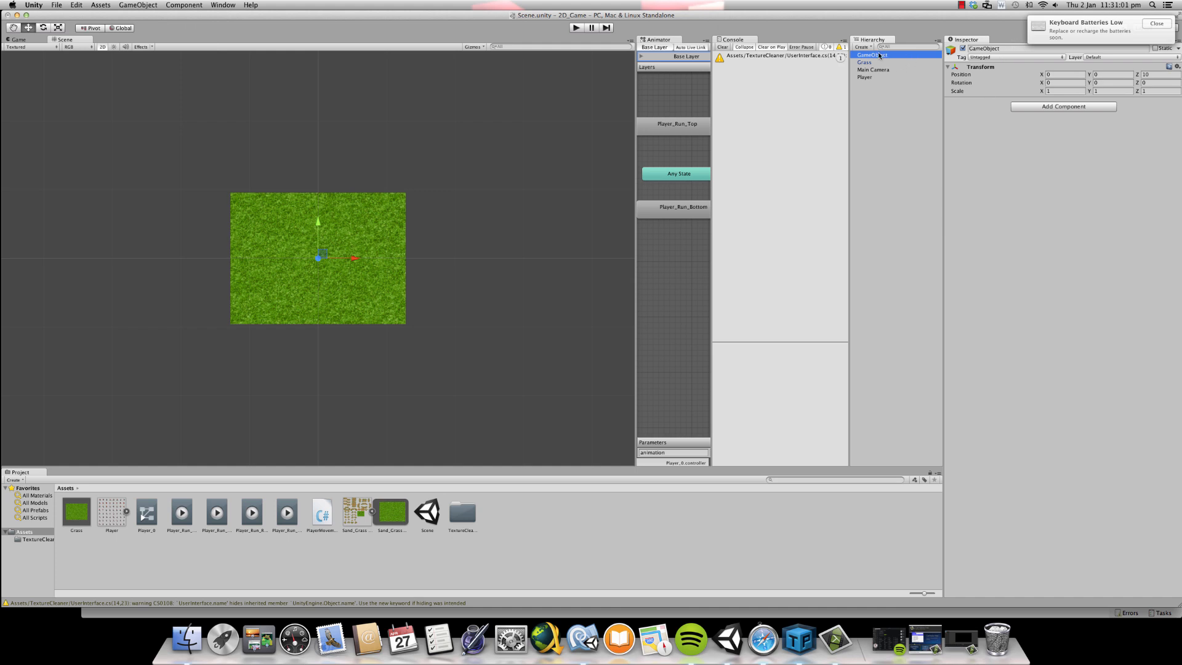
pyautogui.click(1021, 50)
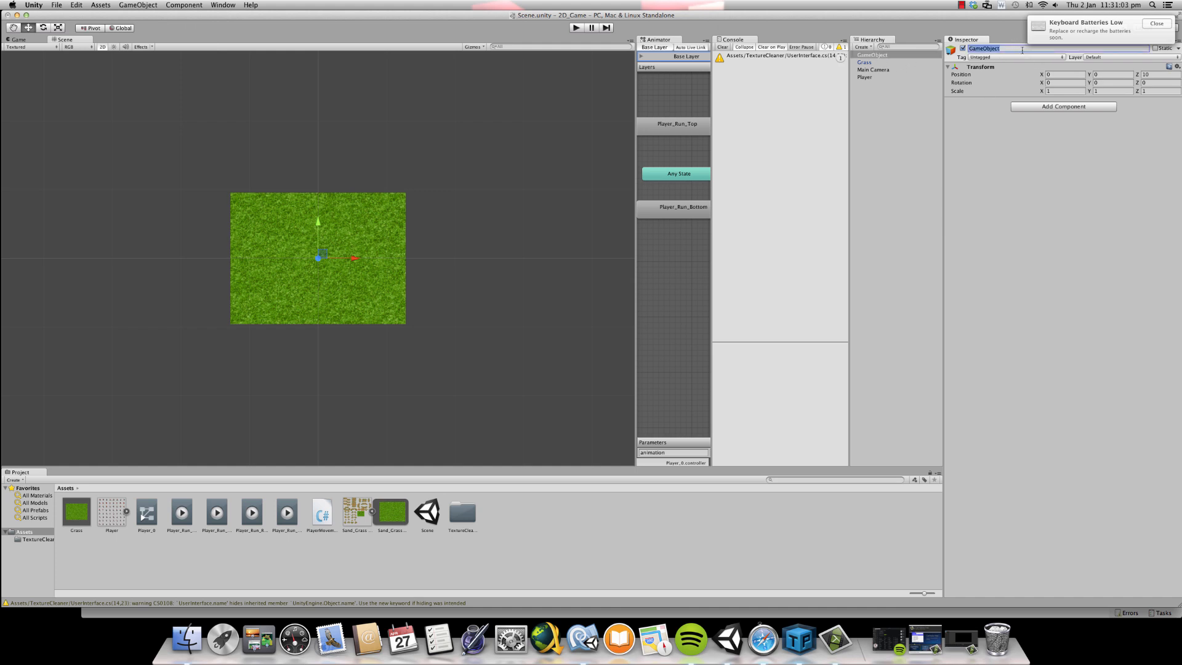
pyautogui.write('Grass')
pyautogui.press('Return')
# - Rename the grass sprite object in the scene as GrassTexture
pyautogui.click(881, 62)
pyautogui.click(868, 55)
pyautogui.click(868, 62)
pyautogui.click(1010, 49)
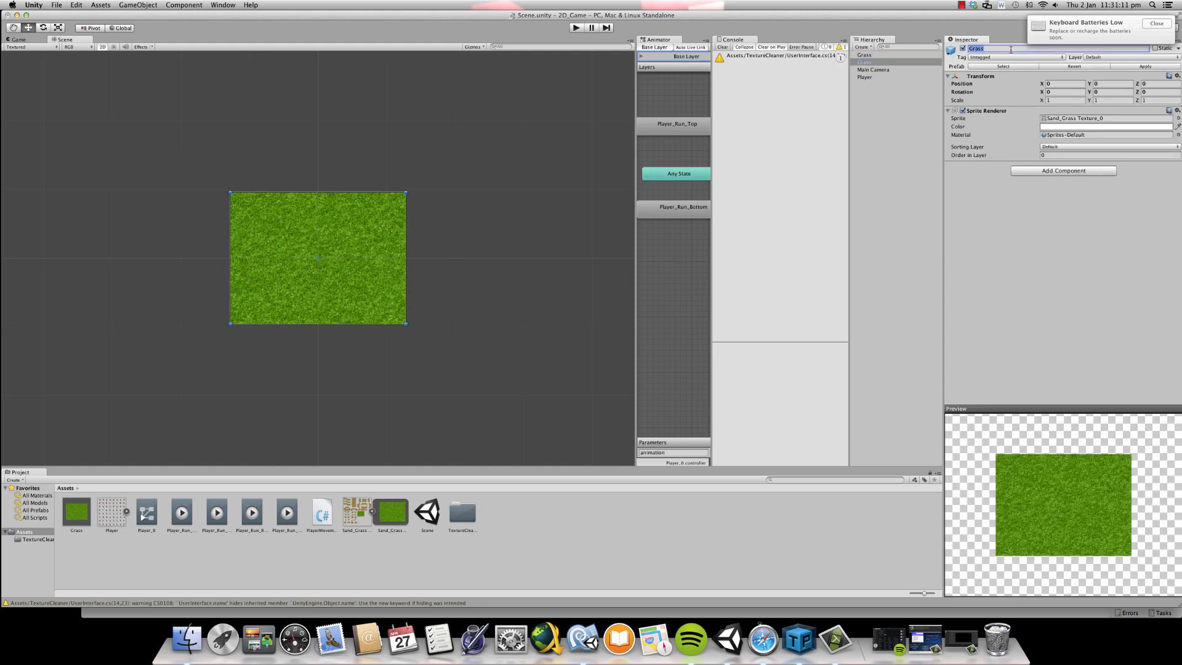
pyautogui.write('GrassTexture')
pyautogui.press('Return')
# - Add a new C# script named Replicate to the empty Grass object
pyautogui.click(886, 56)
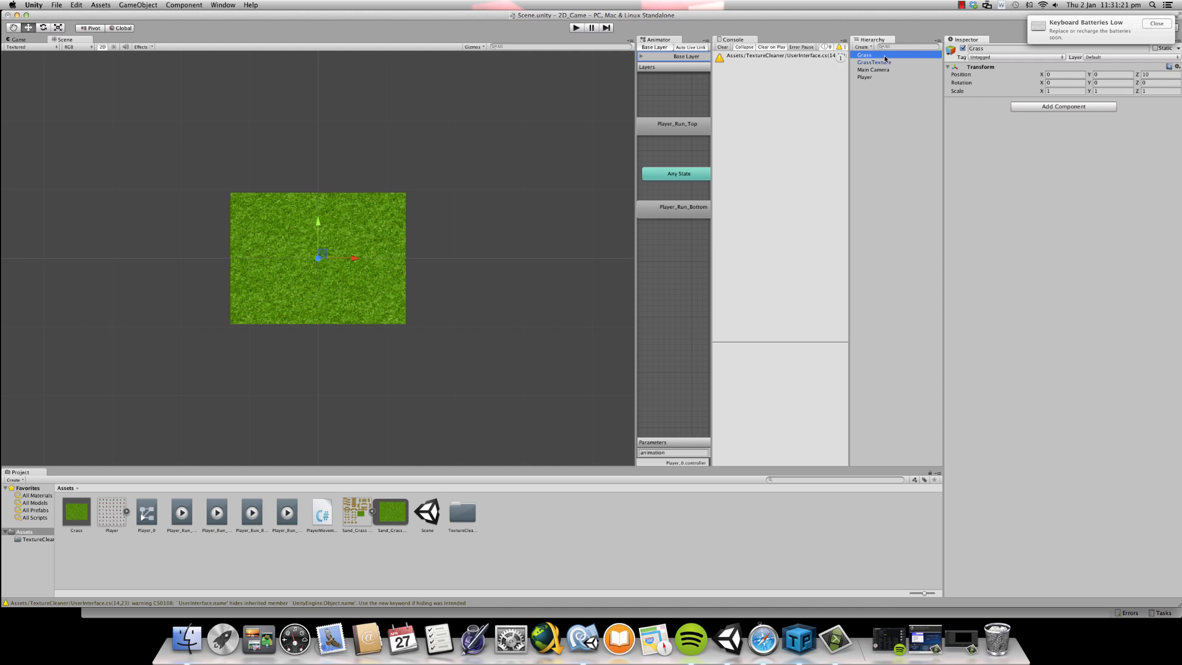
pyautogui.click(880, 63)
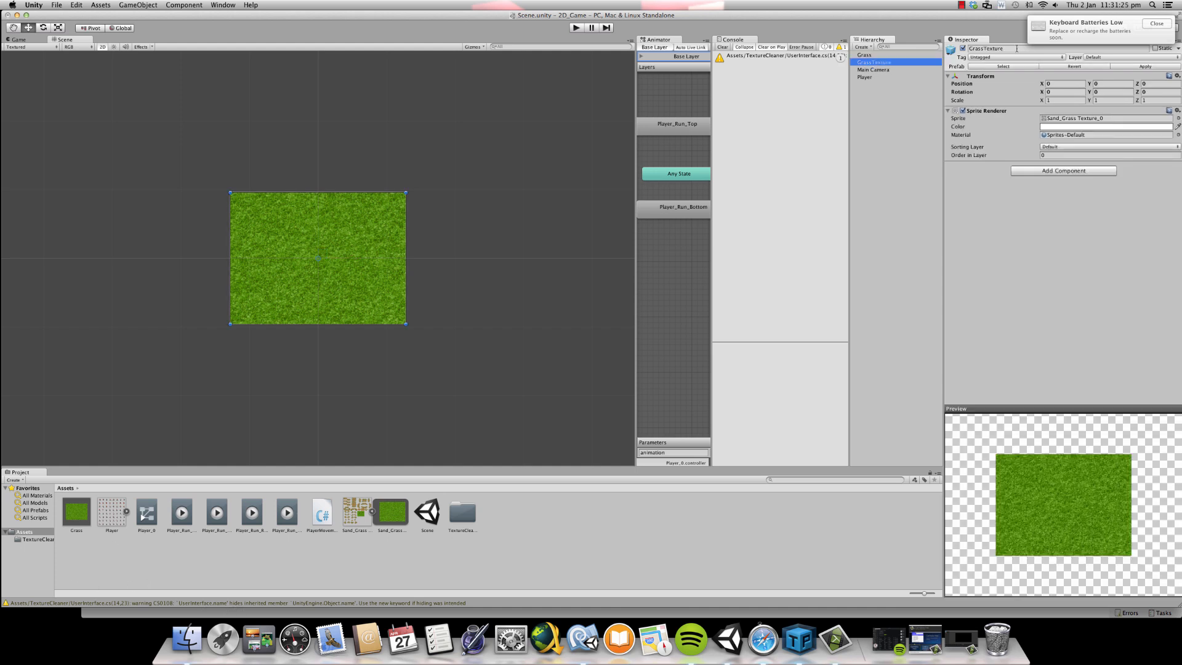
pyautogui.click(912, 55)
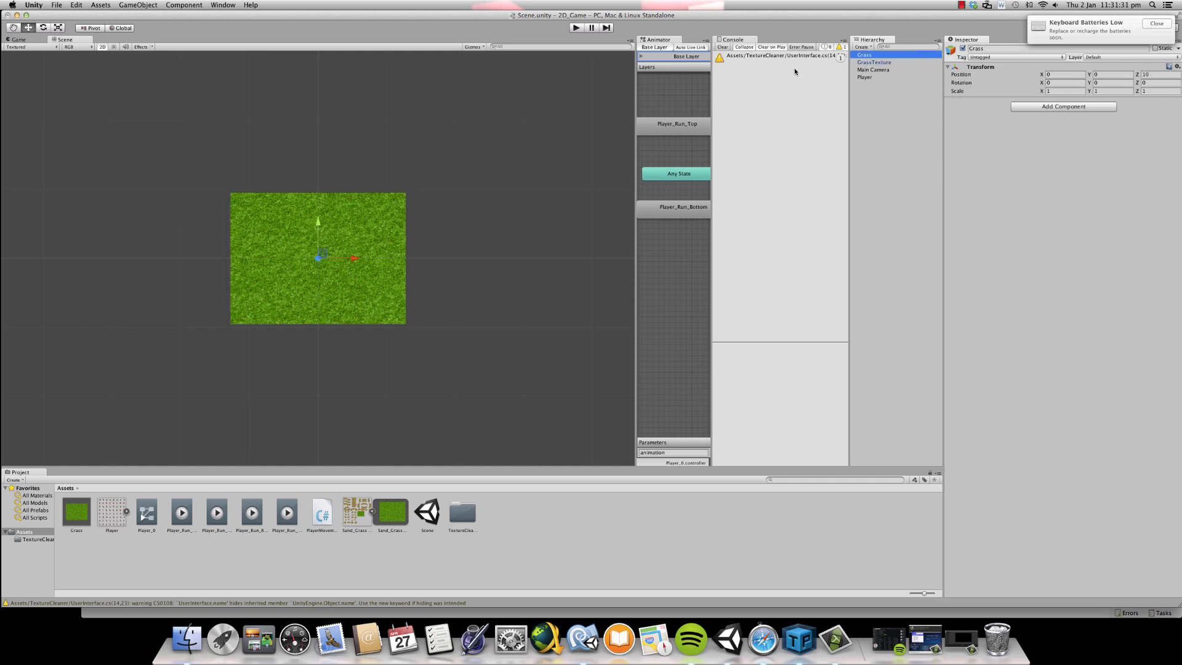
pyautogui.click(880, 64)
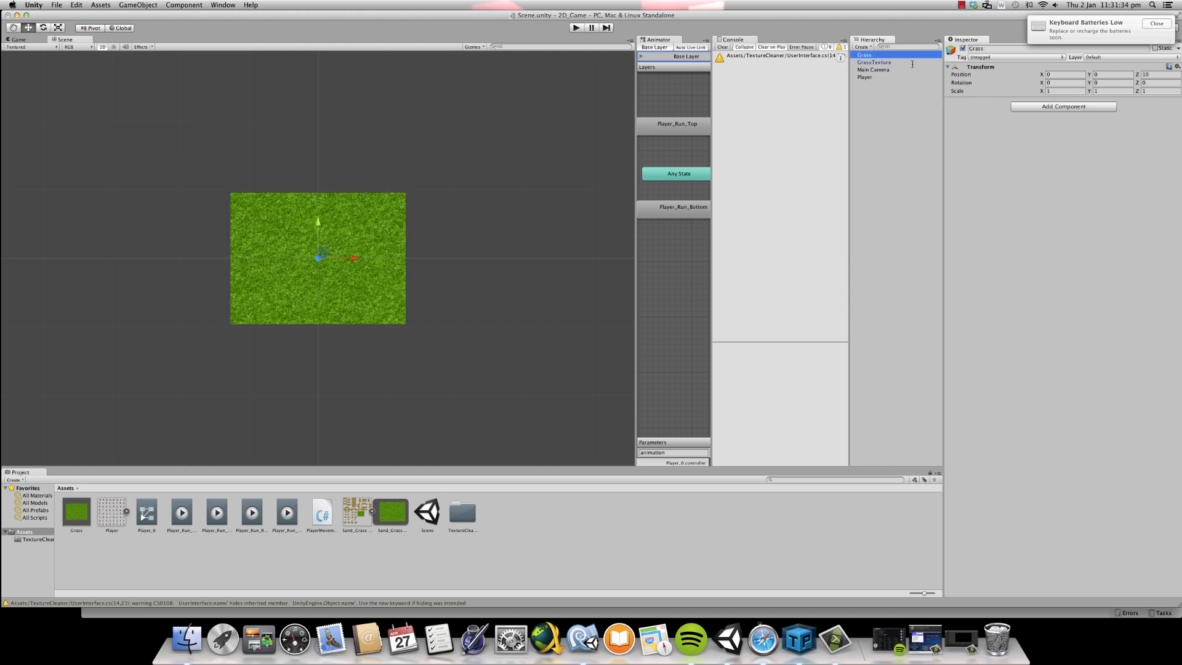
pyautogui.click(1054, 103)
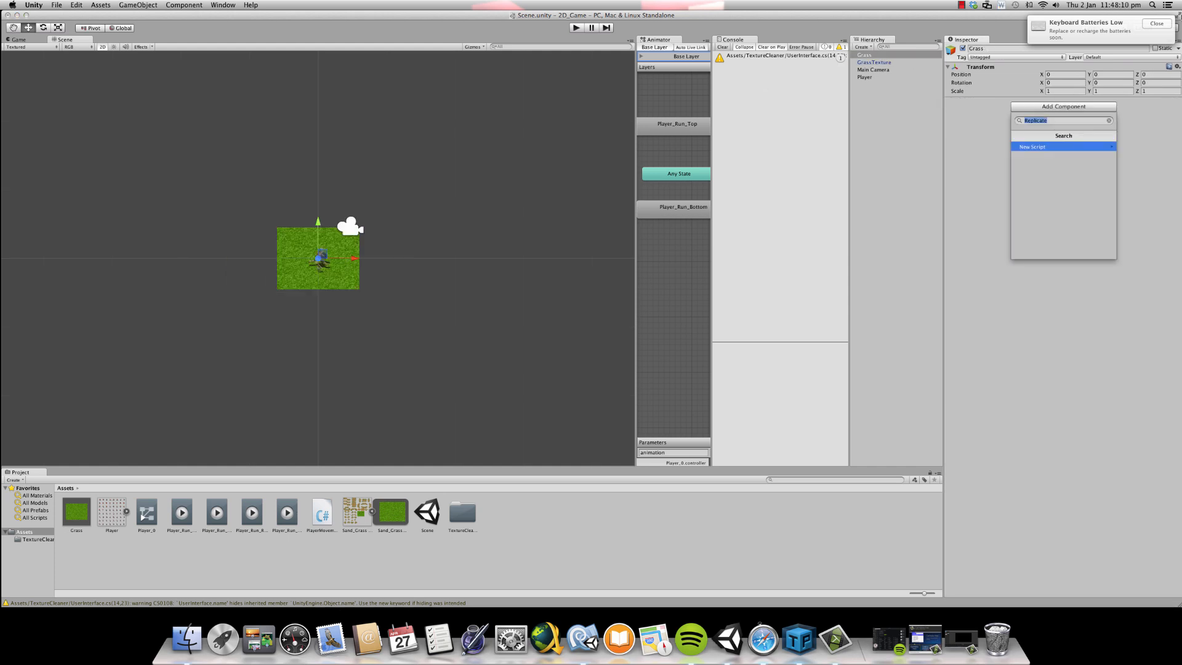
pyautogui.write('Rep')
pyautogui.press('Return')
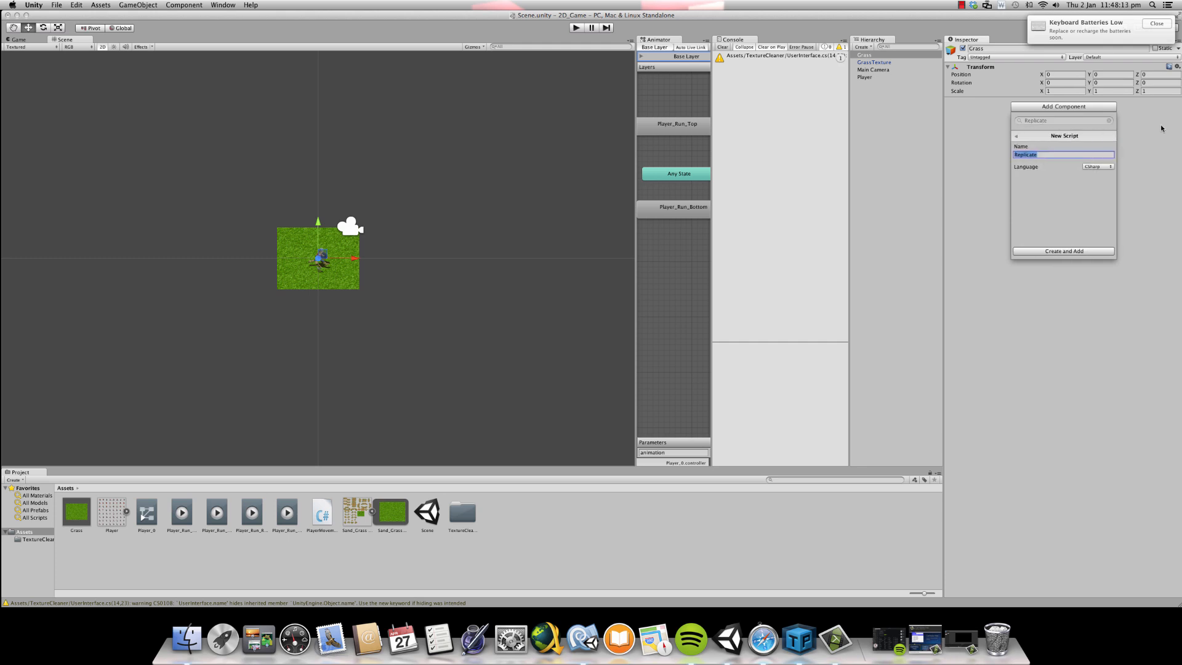
pyautogui.click(1078, 251)
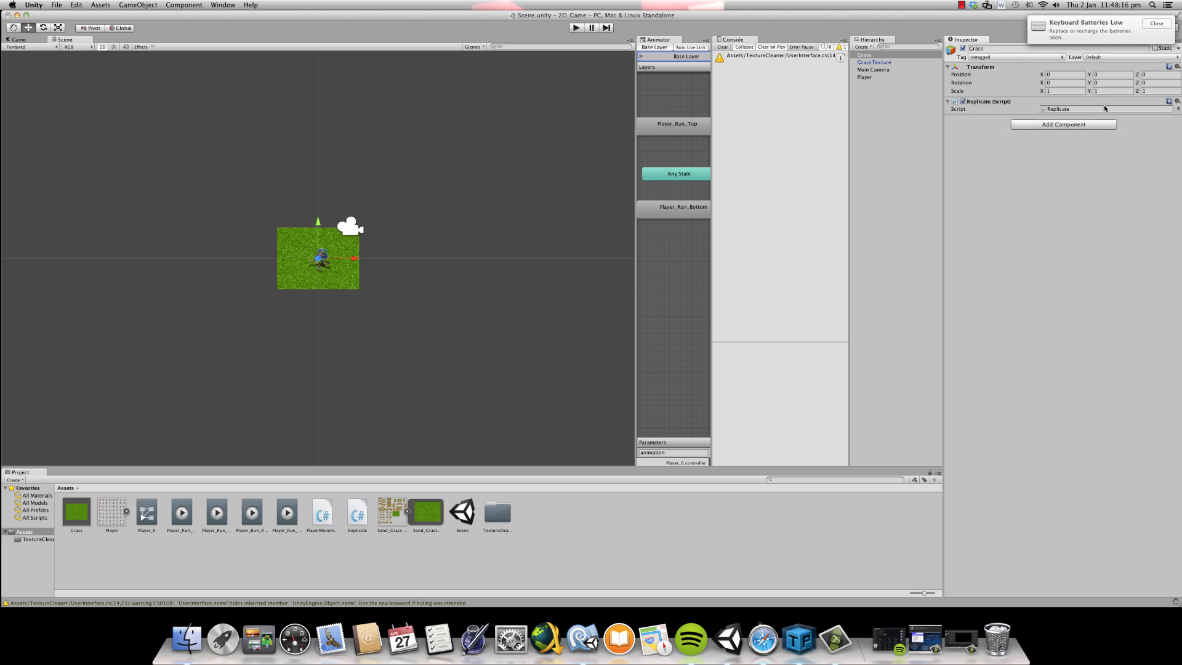
# - Open the Replicate script in MonoDevelop and put the opening braces of the class, Start and Update on their own lines
pyautogui.doubleClick(1088, 109)
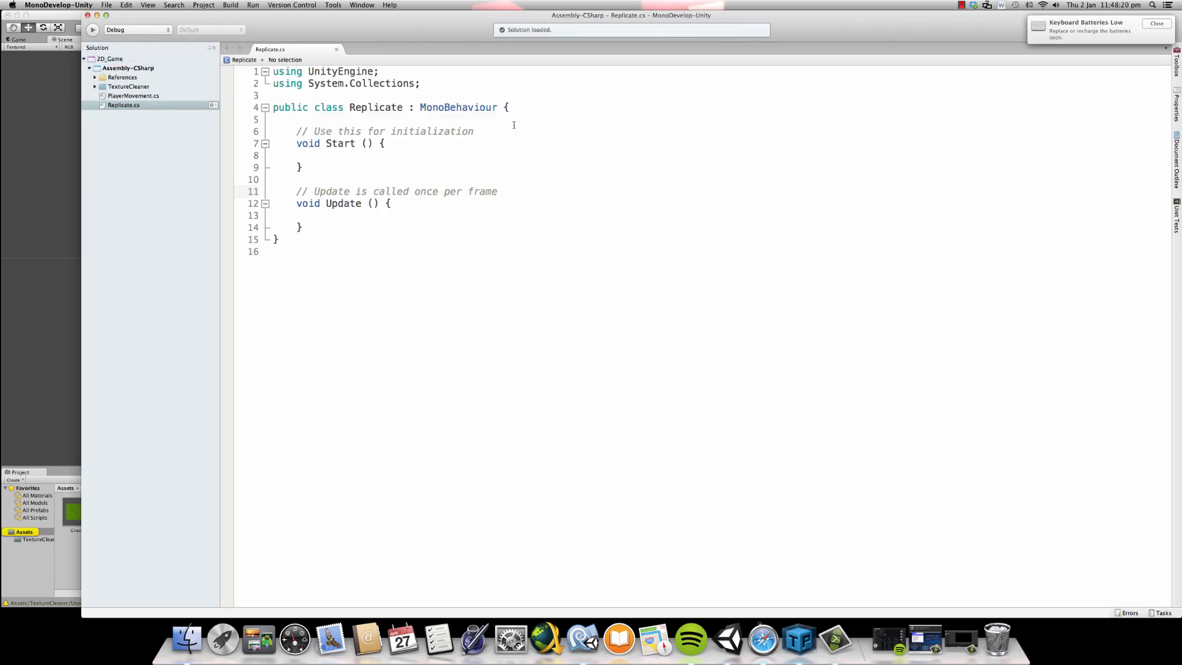
pyautogui.click(478, 102)
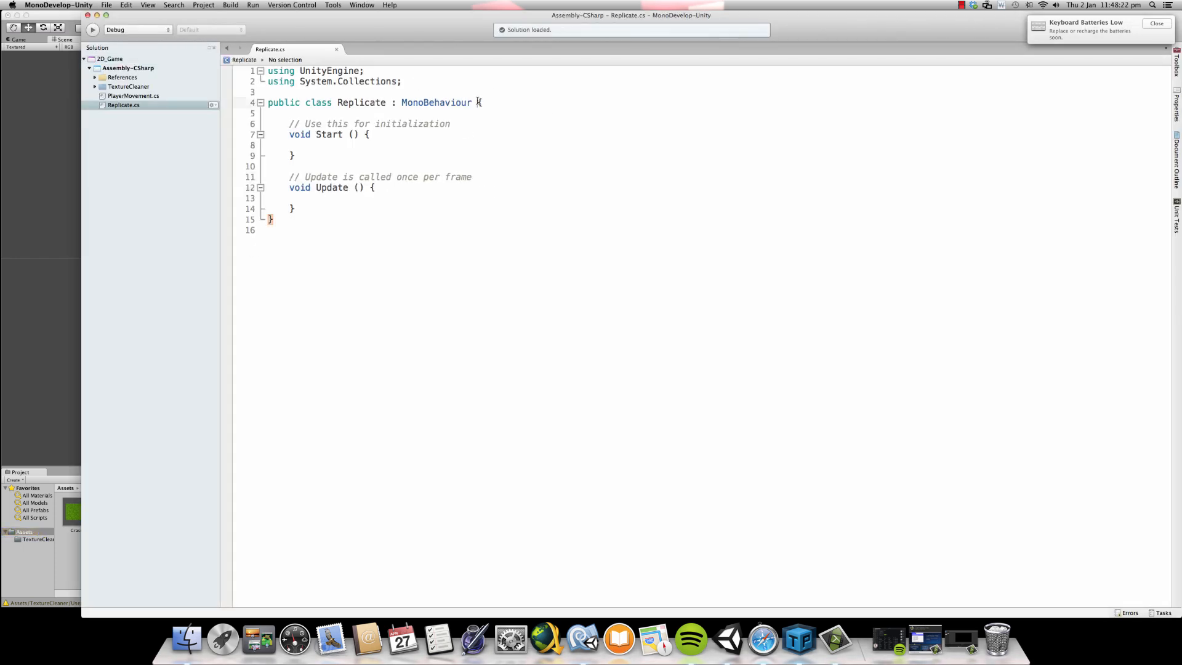
pyautogui.press('Return')
pyautogui.click(366, 145)
pyautogui.press('Return')
pyautogui.click(370, 198)
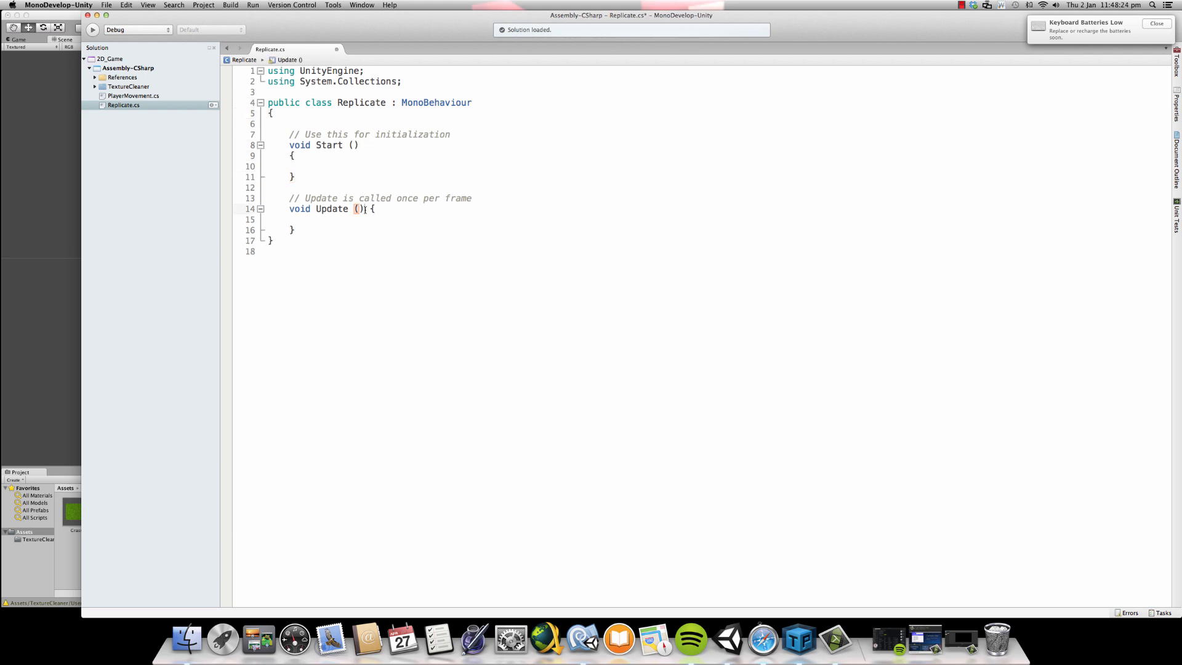
pyautogui.press('Return')
pyautogui.click(338, 119)
# - Return to Unity and examine the Pixels To Units setting of Sand_Grass Texture and the grass sprite's width and height in the Sprite Editor
pyautogui.click(35, 15)
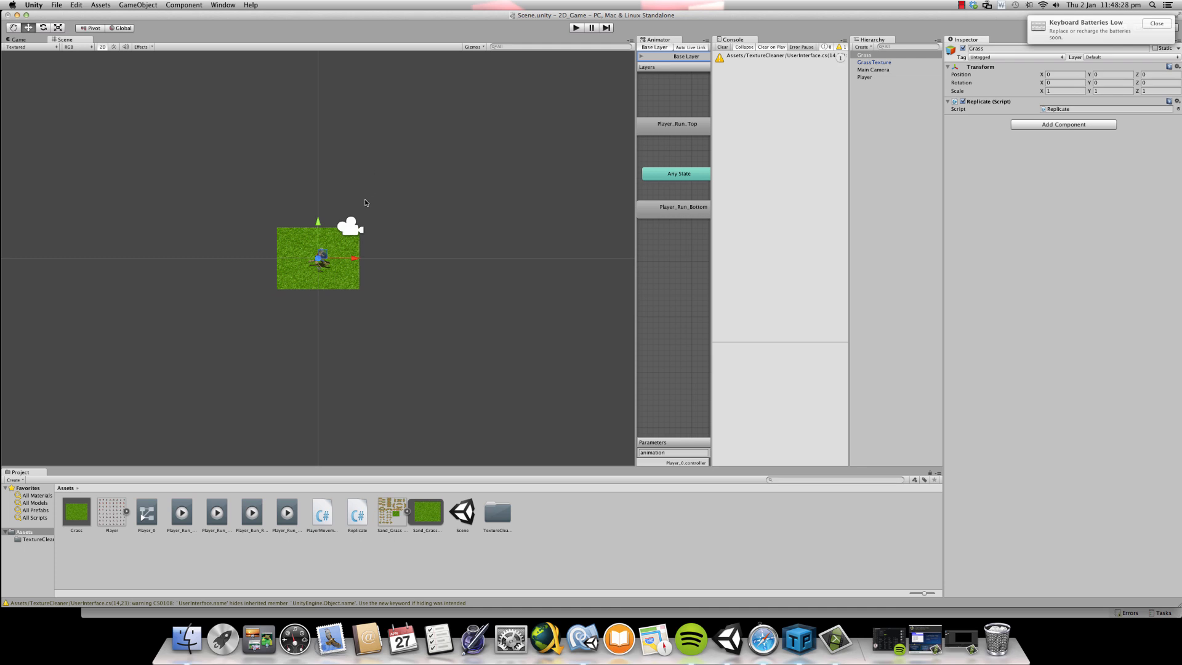
pyautogui.scroll(2, 387, 197)
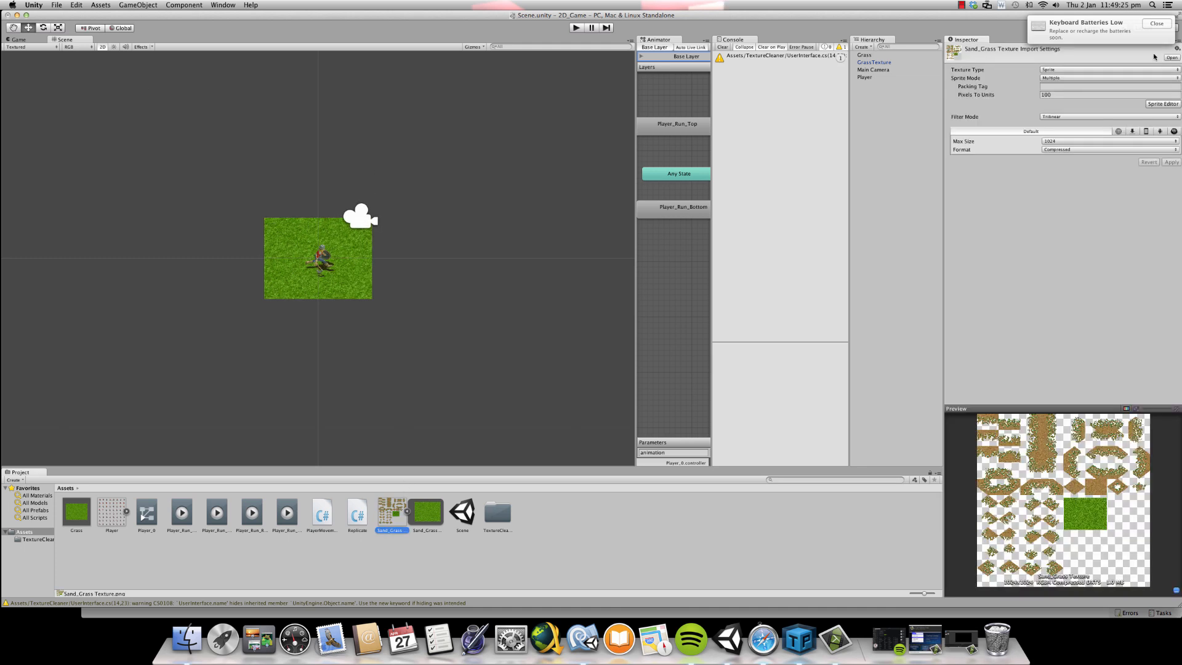
pyautogui.moveTo(1006, 16); pyautogui.dragTo(995, 20)
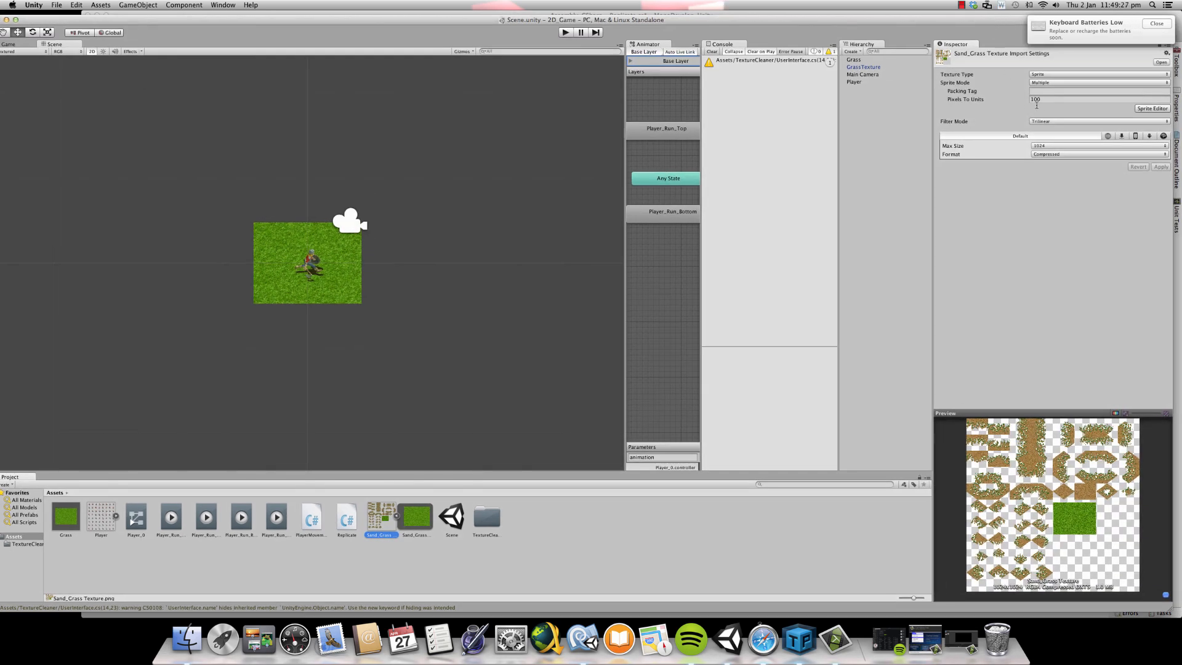
pyautogui.click(1037, 100)
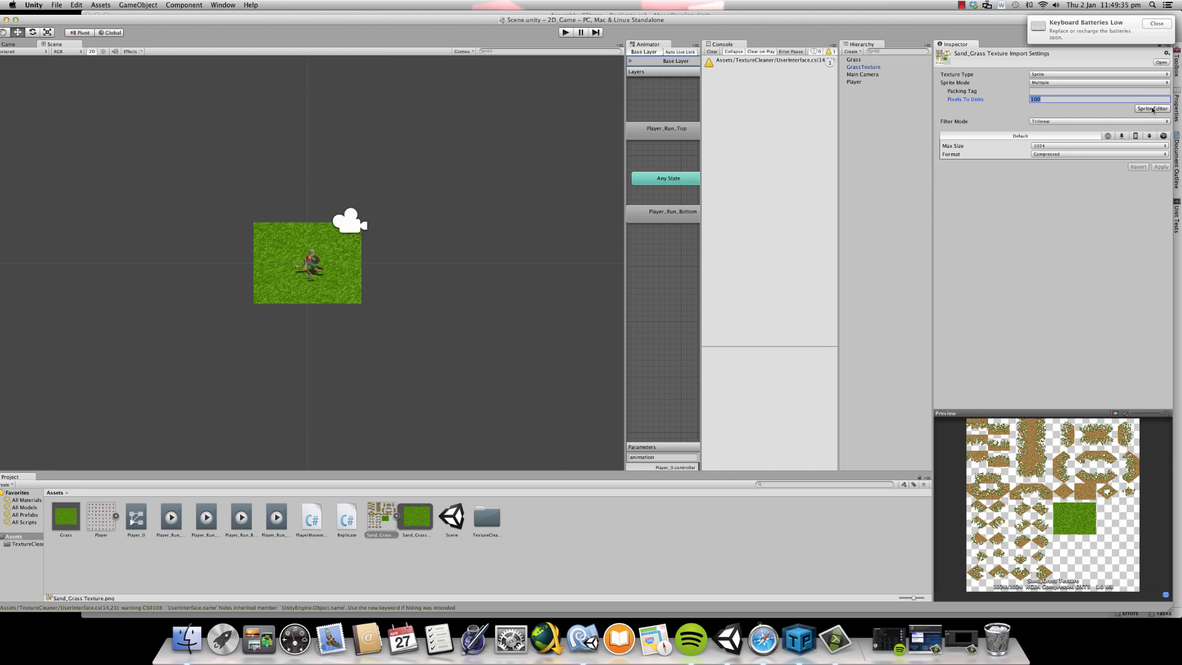
pyautogui.click(1151, 109)
pyautogui.click(449, 249)
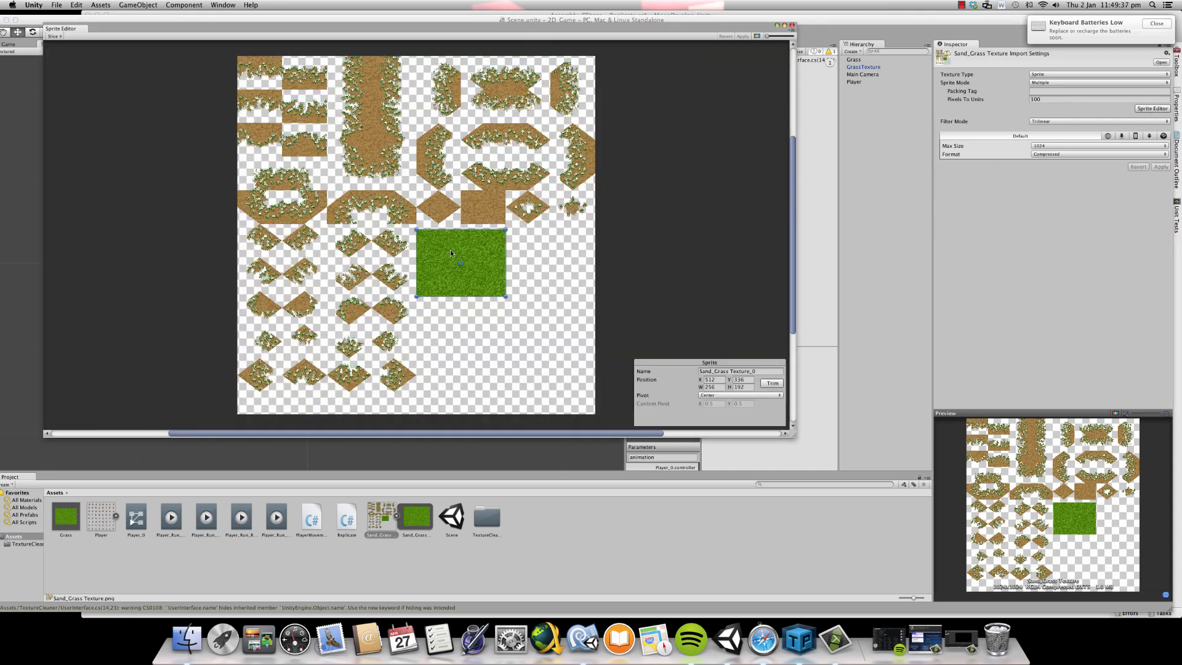
pyautogui.scroll(6, 453, 247)
pyautogui.scroll(-1, 565, 280)
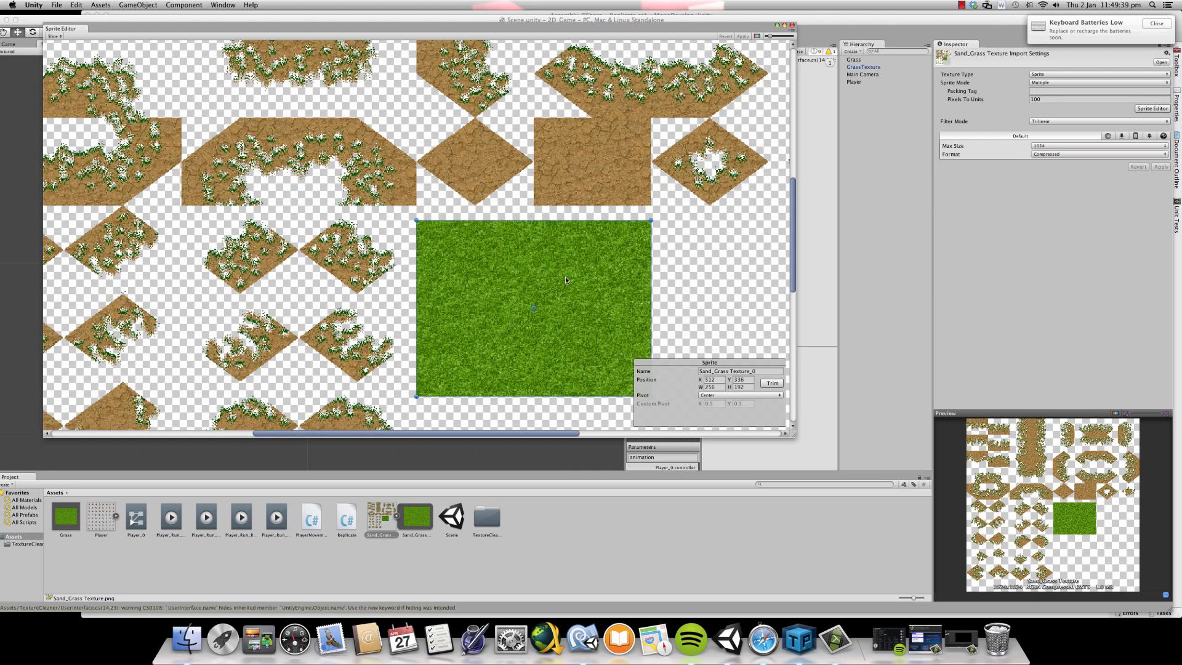
pyautogui.click(714, 387)
pyautogui.click(745, 387)
# - Calculate 256/192 with Spotlight and close the Sprite Editor
pyautogui.click(1153, 5)
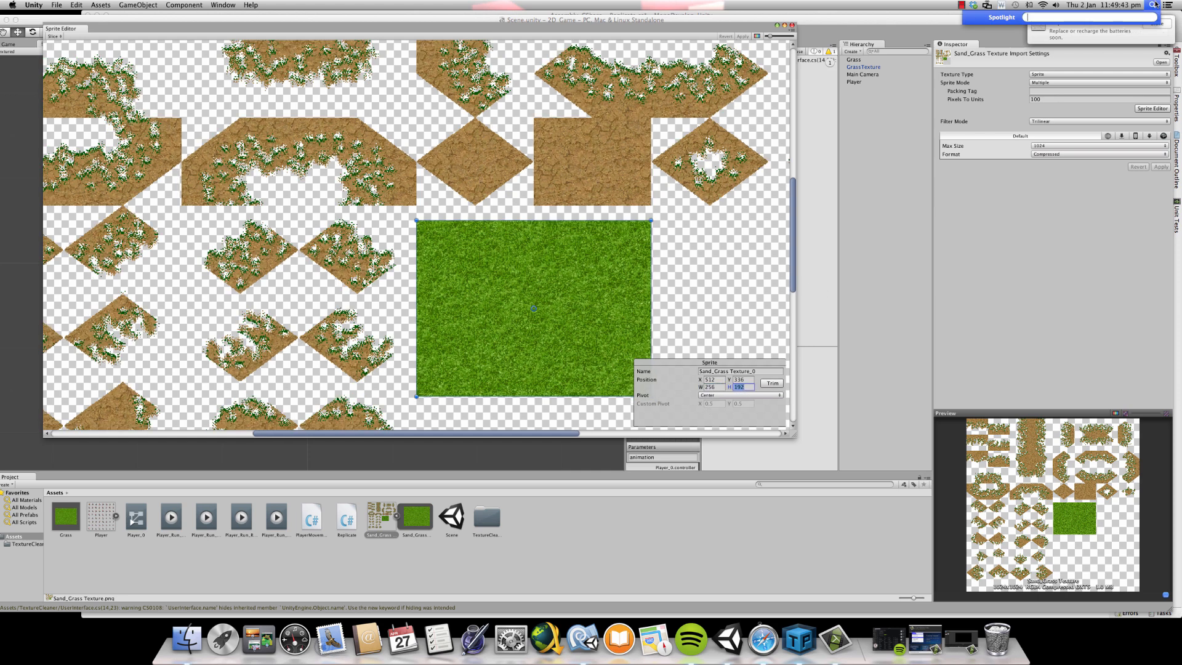
pyautogui.write('256/192')
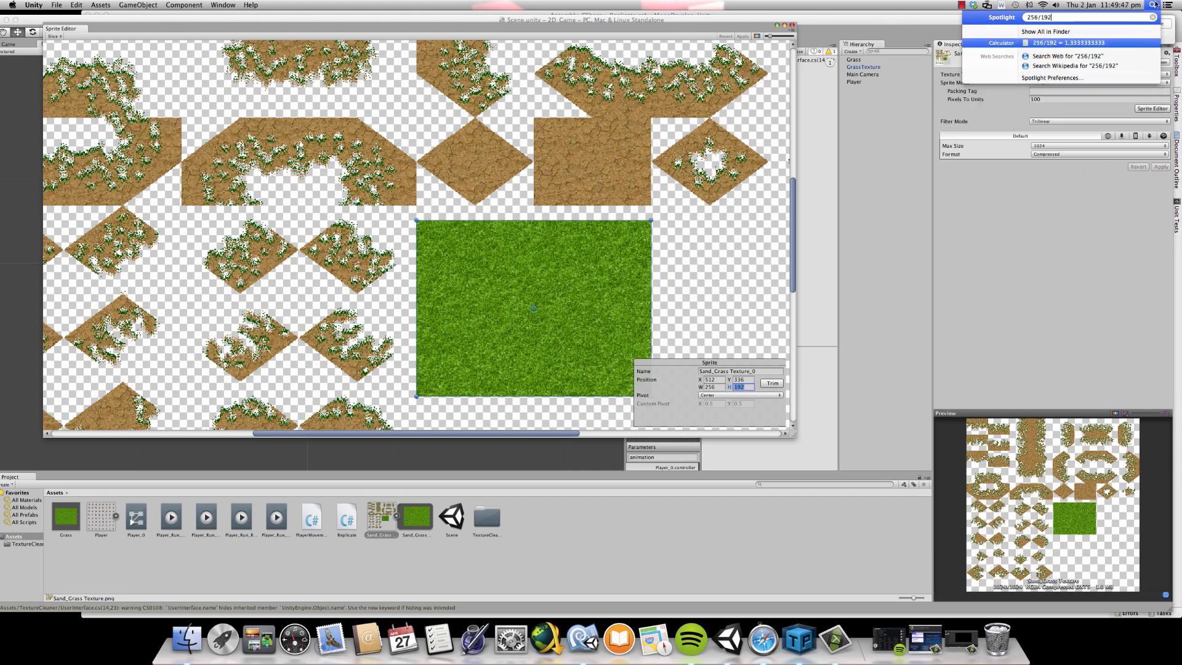
pyautogui.click(1149, 6)
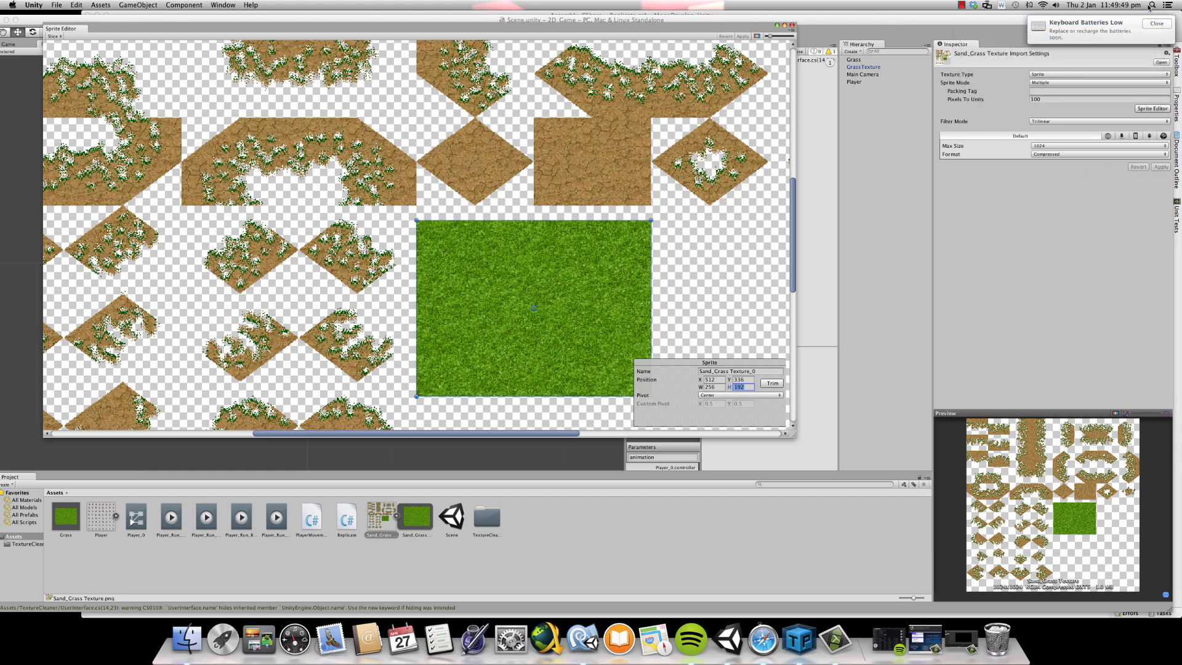
pyautogui.click(792, 25)
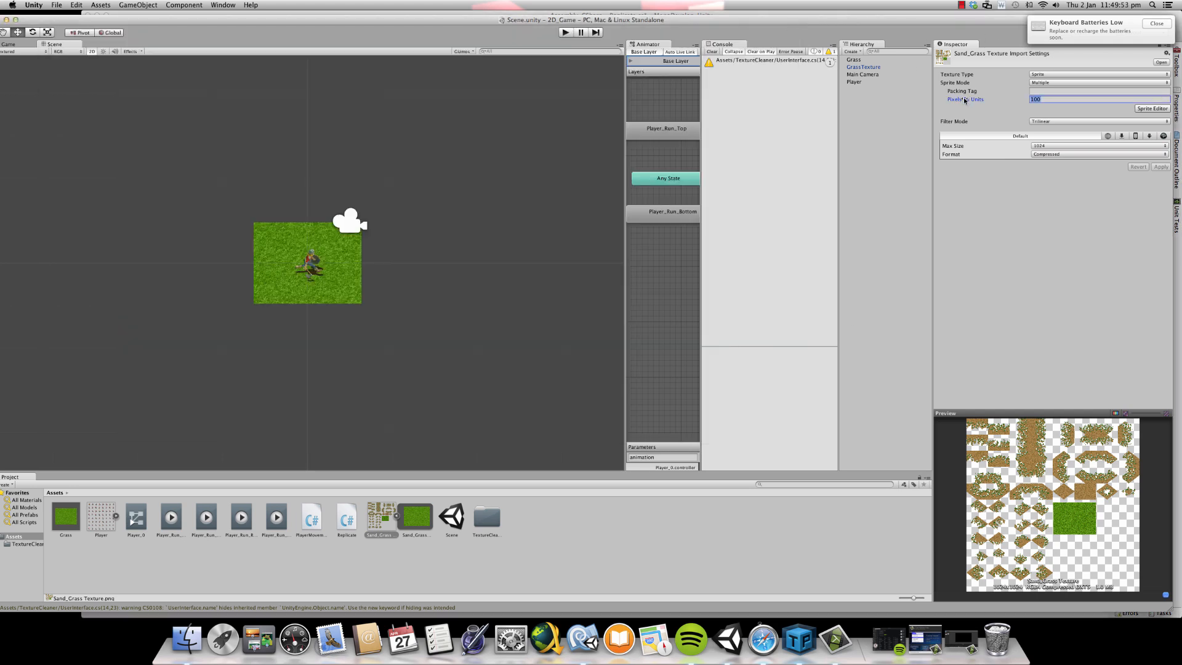
pyautogui.click(854, 60)
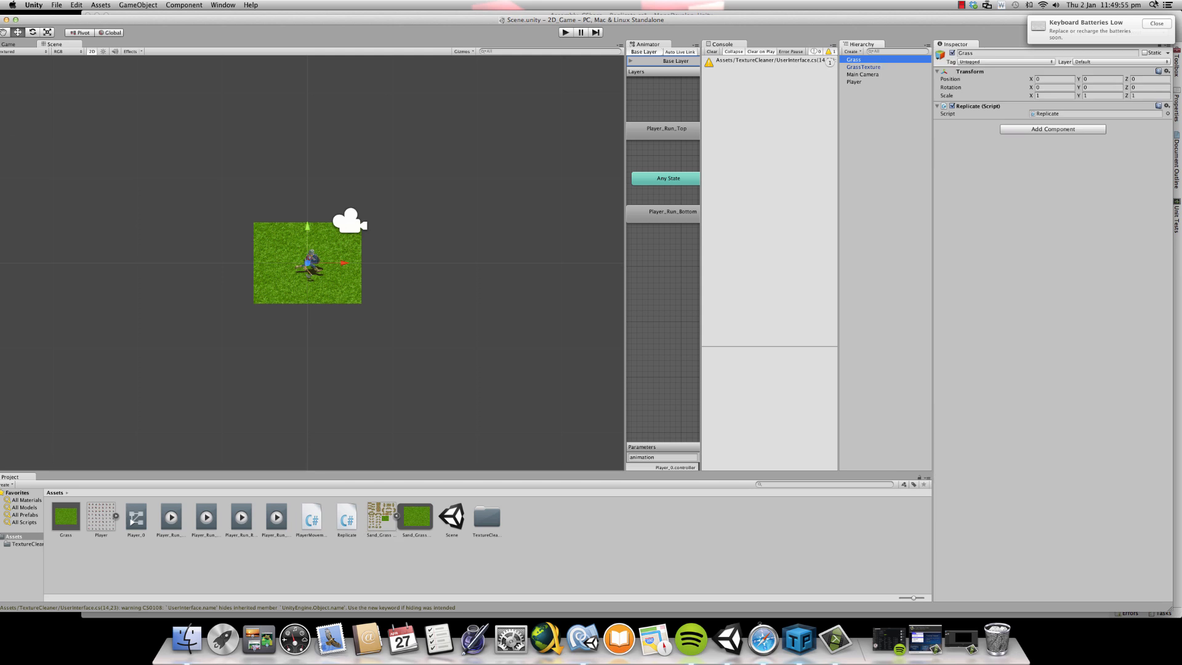
pyautogui.press('super+space')
pyautogui.moveTo(1052, 18); pyautogui.dragTo(1020, 23)
pyautogui.click(1002, 129)
pyautogui.click(1045, 79)
pyautogui.click(1038, 95)
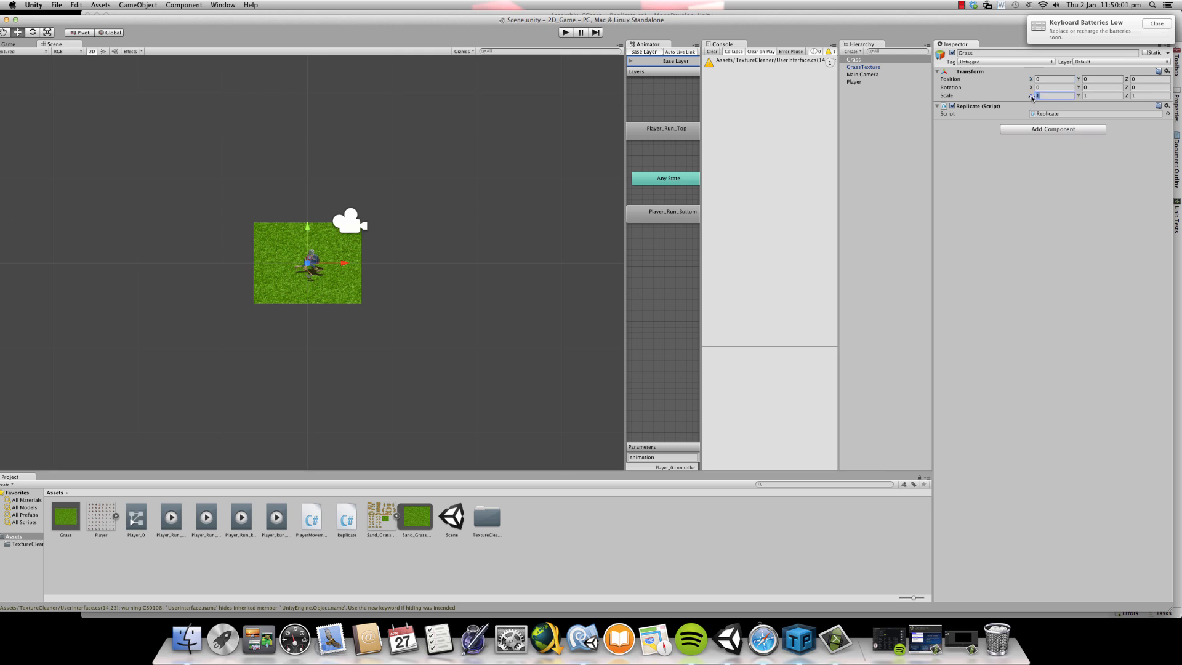
# - Duplicate the GrassTexture object and set the copy's X position to 2.56, checking the seam between the two tiles
pyautogui.click(855, 67)
pyautogui.rightClick(857, 67)
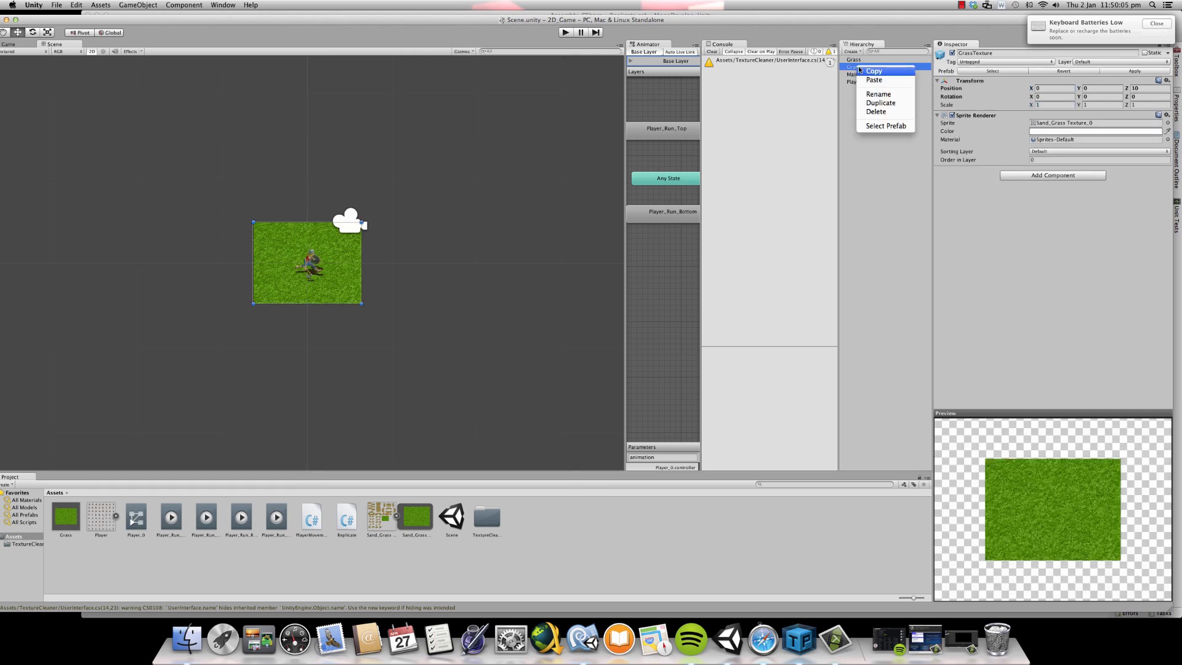
pyautogui.click(879, 103)
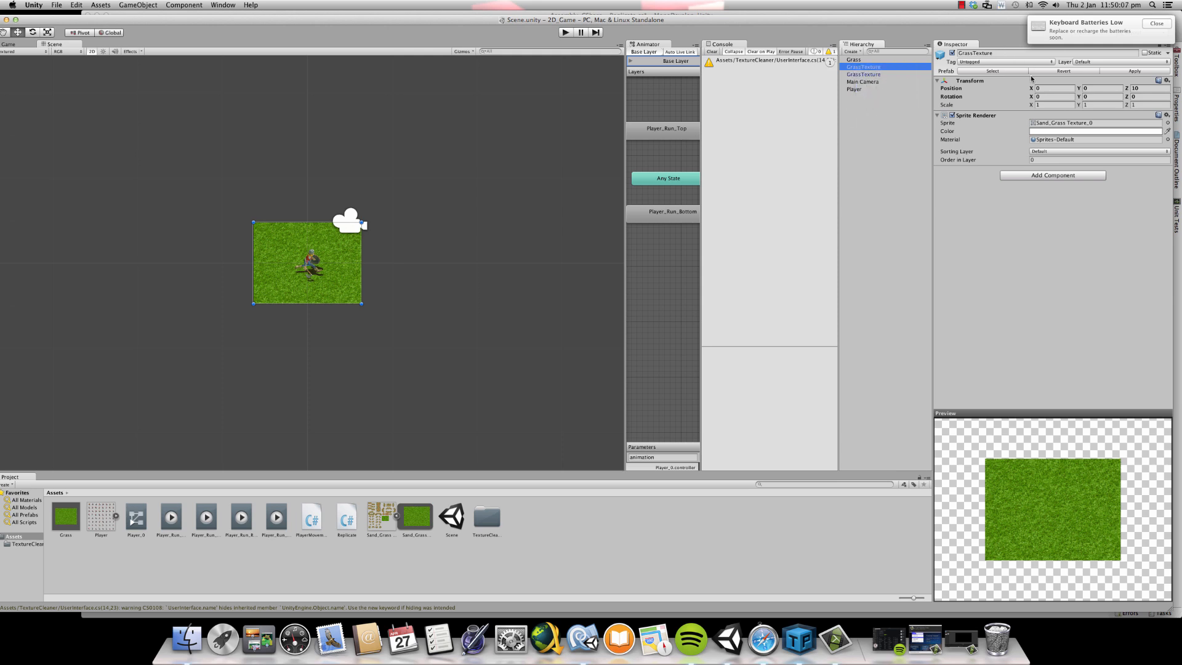
pyautogui.click(1040, 88)
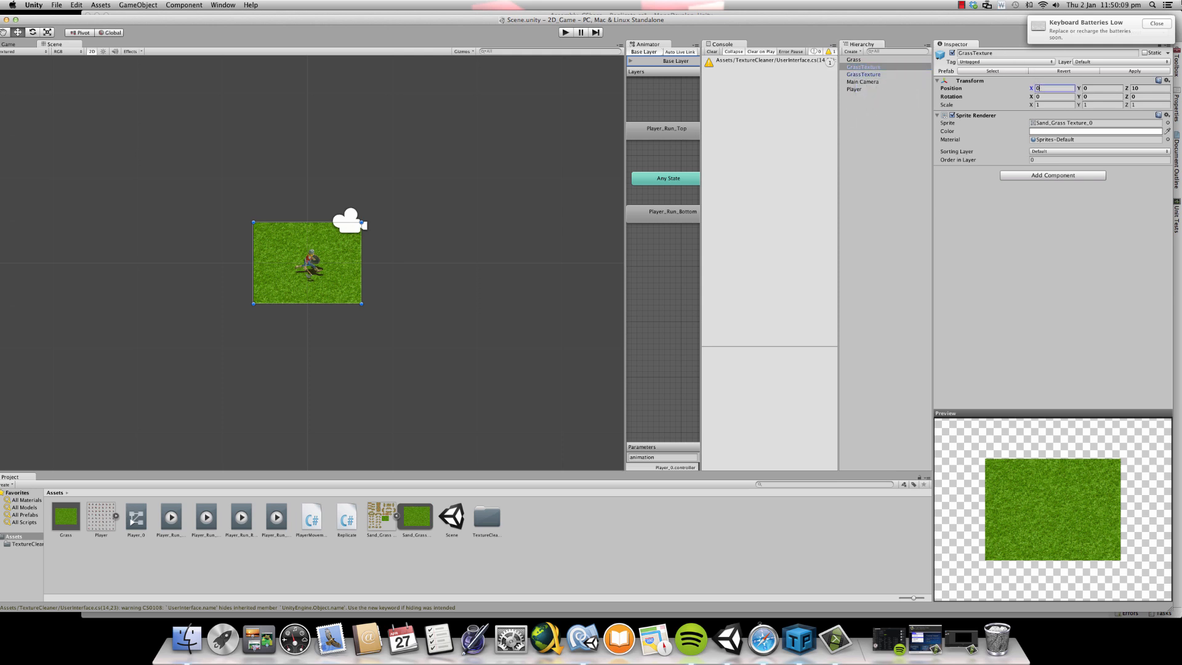
pyautogui.write('2.56')
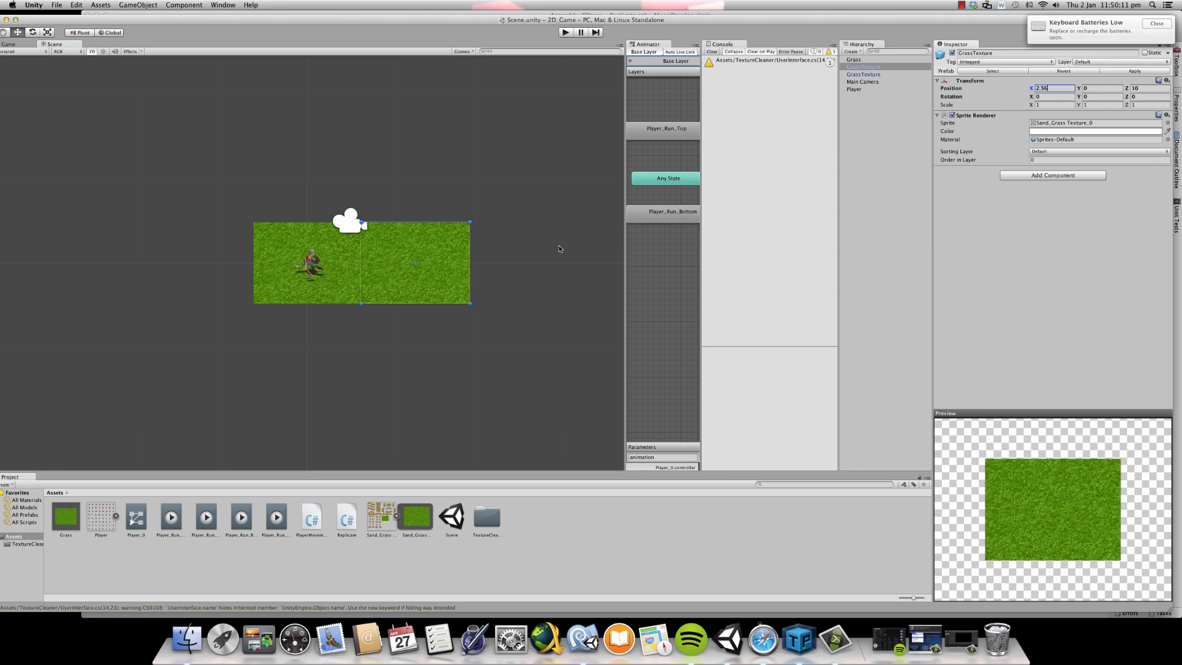
pyautogui.click(512, 335)
pyautogui.scroll(3, 502, 332)
pyautogui.scroll(2, 386, 270)
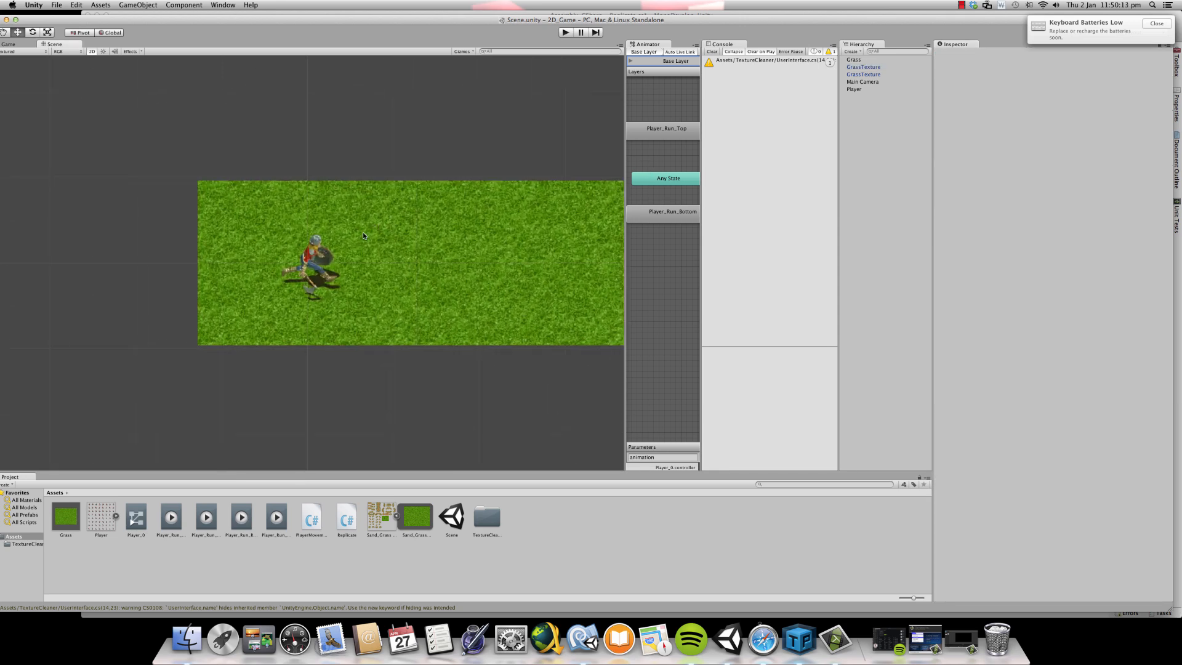
pyautogui.click(891, 67)
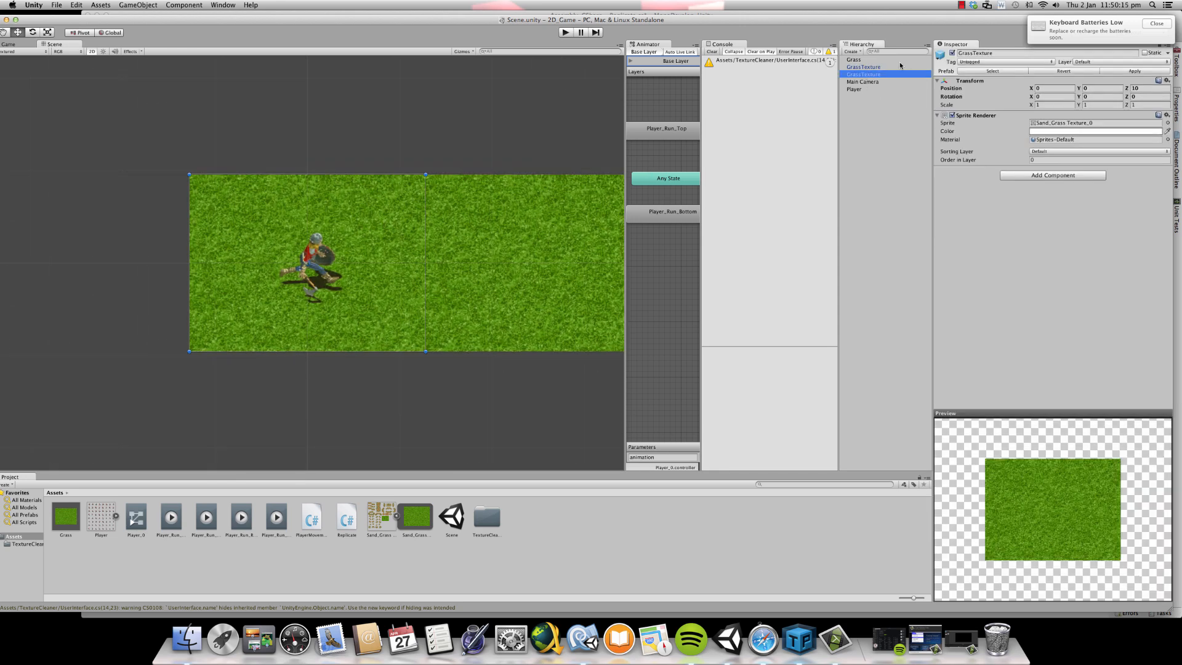
# - Set the second GrassTexture tile's X position to 2.54 and check the seam between the two tiles
pyautogui.click(1047, 87)
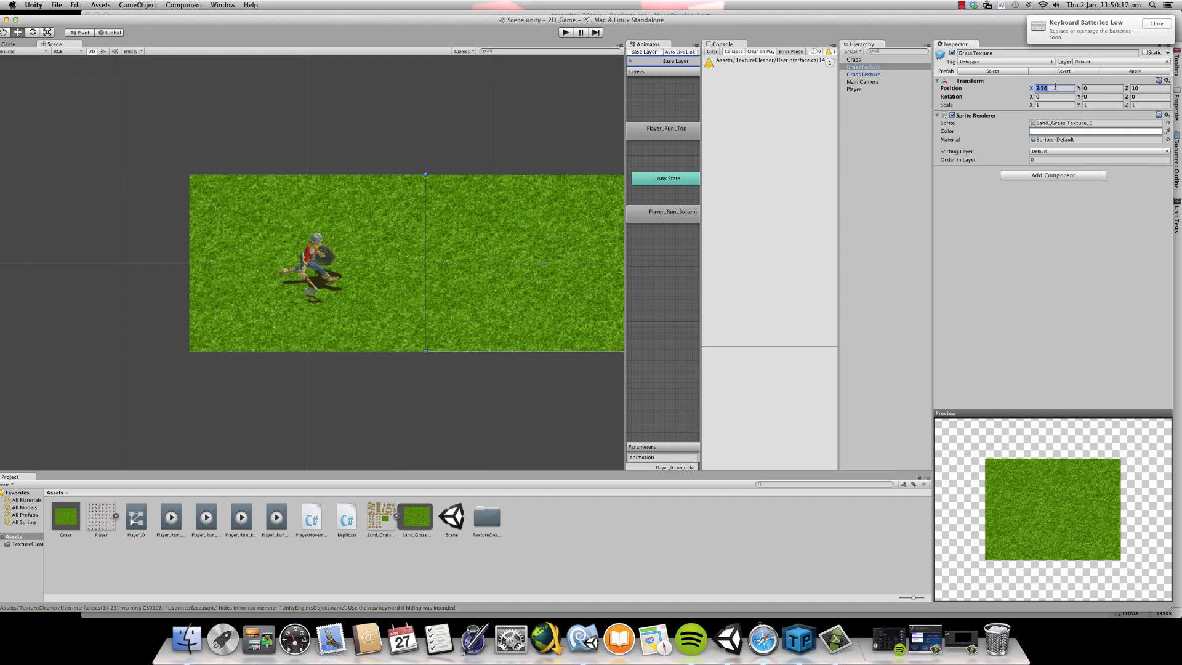
pyautogui.click(1054, 87)
pyautogui.press('BackSpace')
pyautogui.write('4')
pyautogui.click(548, 100)
pyautogui.scroll(2, 446, 269)
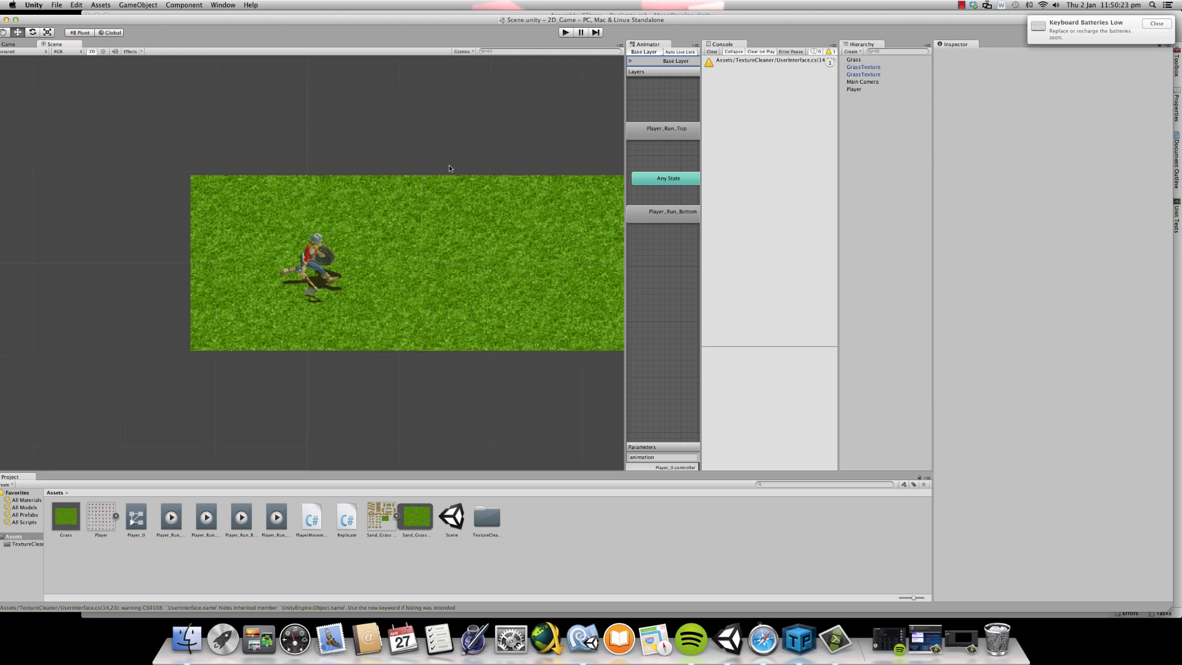
pyautogui.scroll(-1, 477, 287)
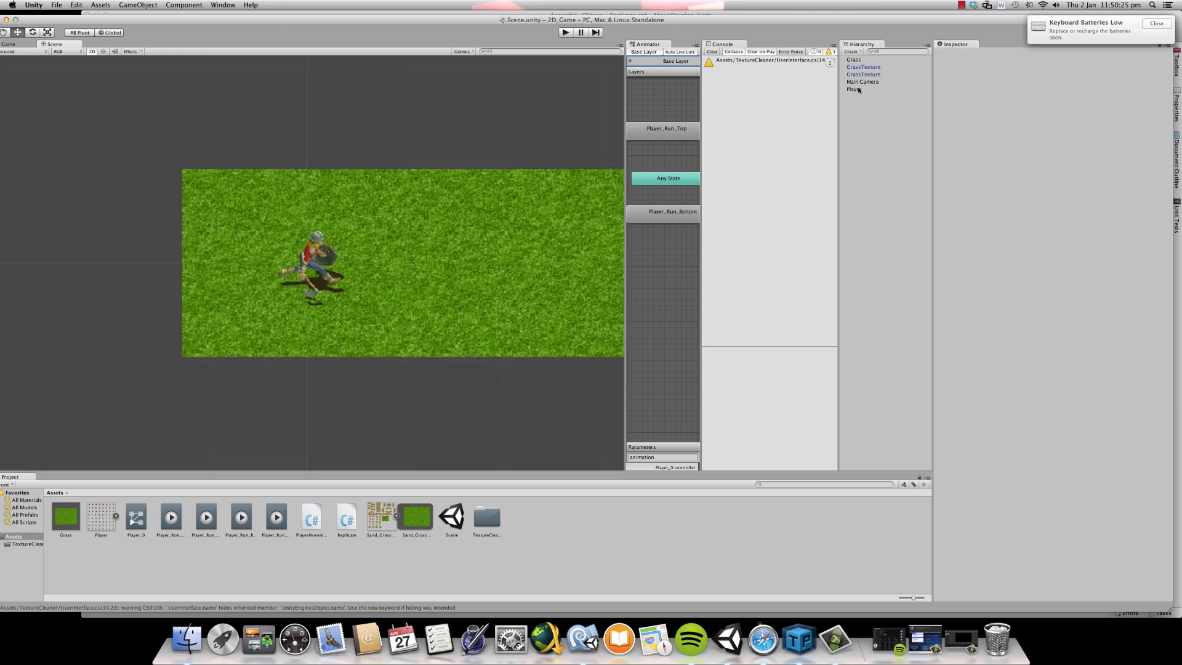
# - Duplicate both GrassTexture tiles and set one pair's Y position to 1.92, reducing it to 1.90 to overlap the rows
pyautogui.click(879, 67)
pyautogui.keyDown('shift'); pyautogui.click(882, 74); pyautogui.keyUp('shift')
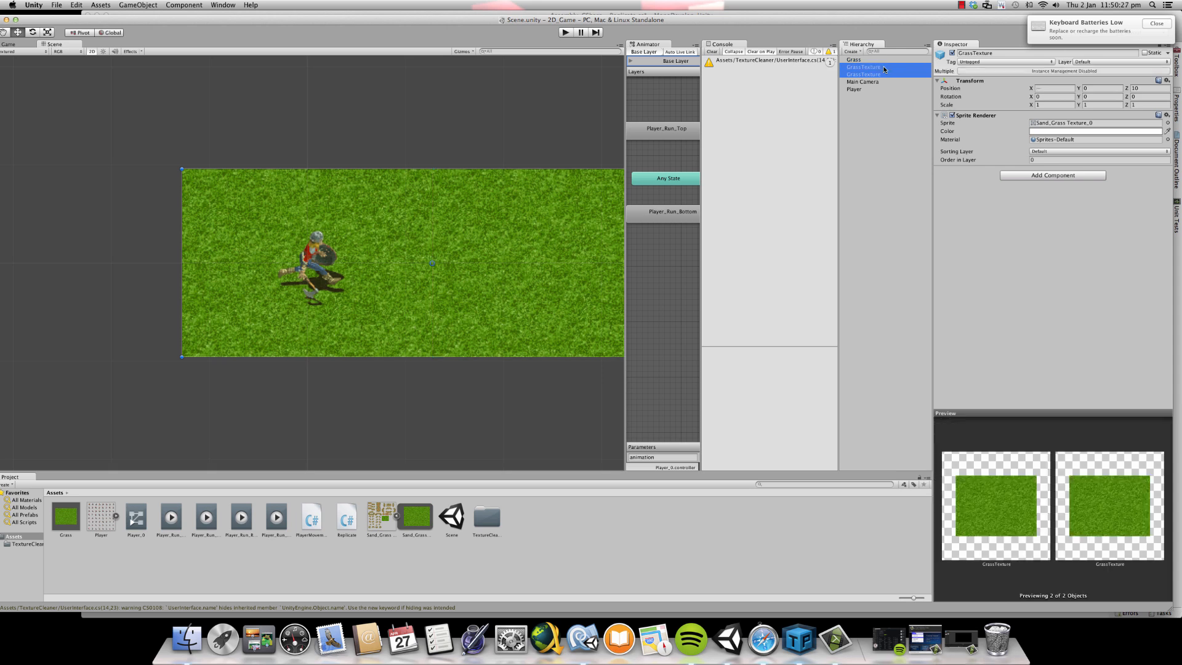
pyautogui.rightClick(884, 70)
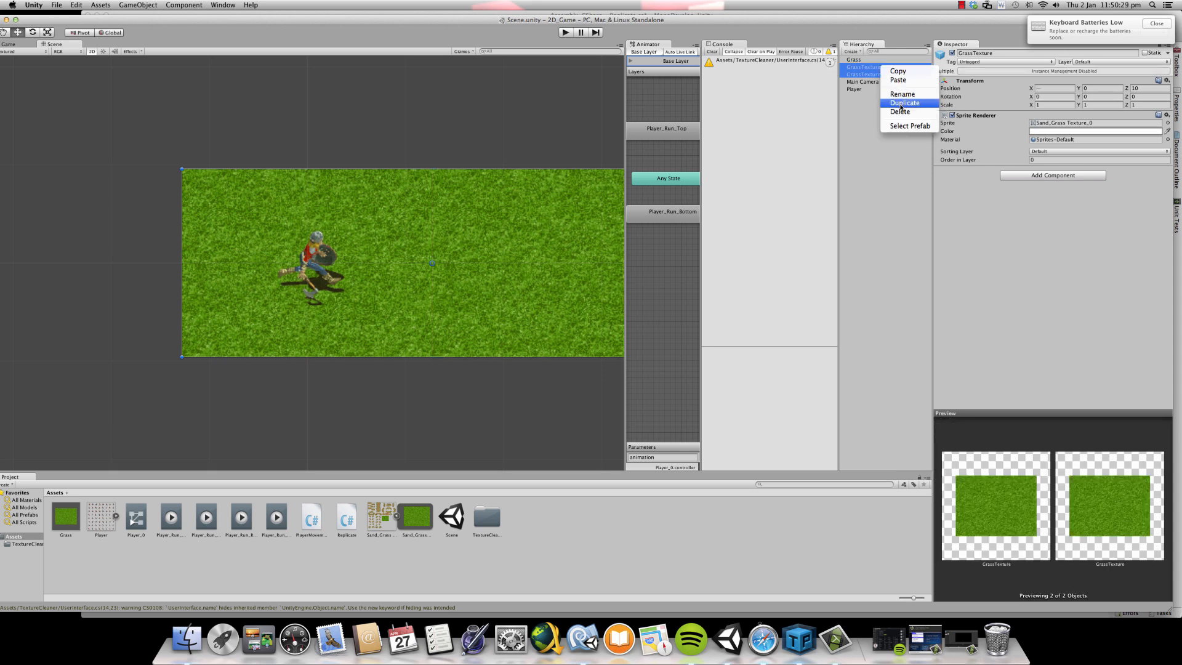
pyautogui.click(899, 105)
pyautogui.click(1100, 88)
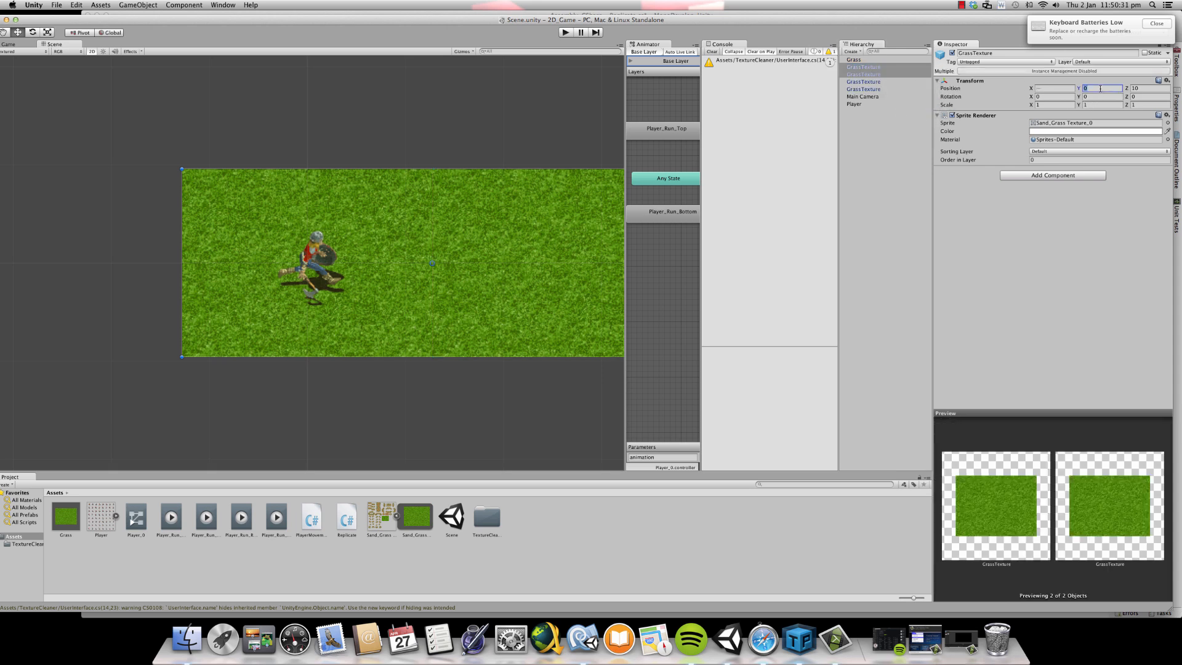
pyautogui.write('1.92')
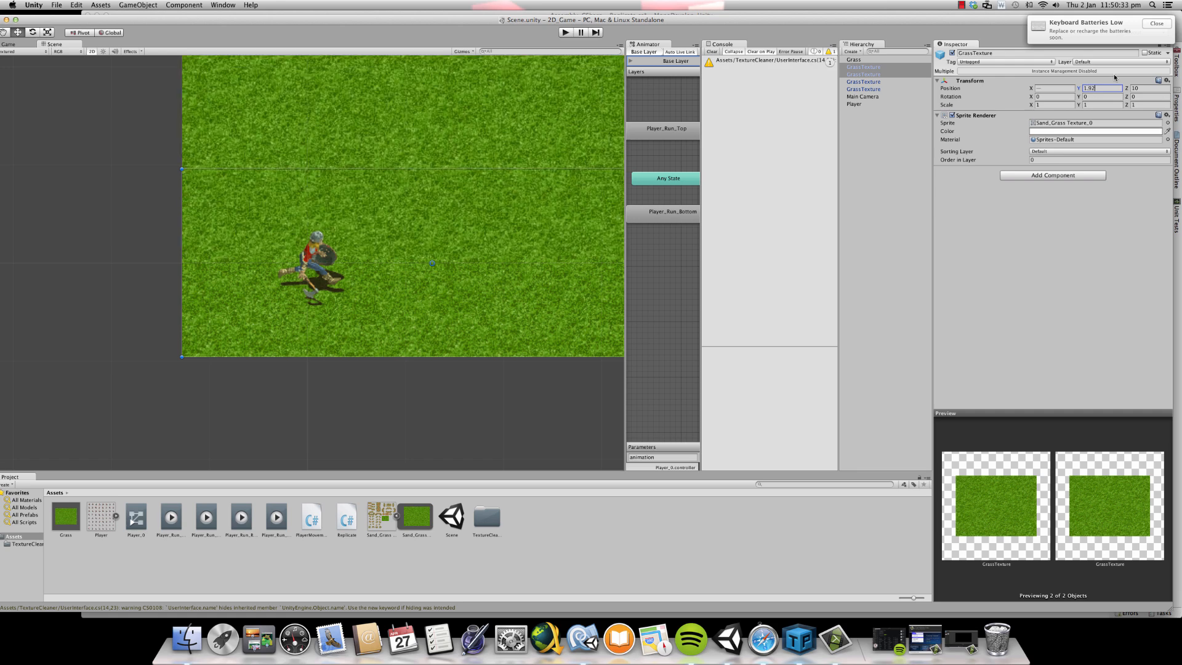
pyautogui.press('BackSpace')
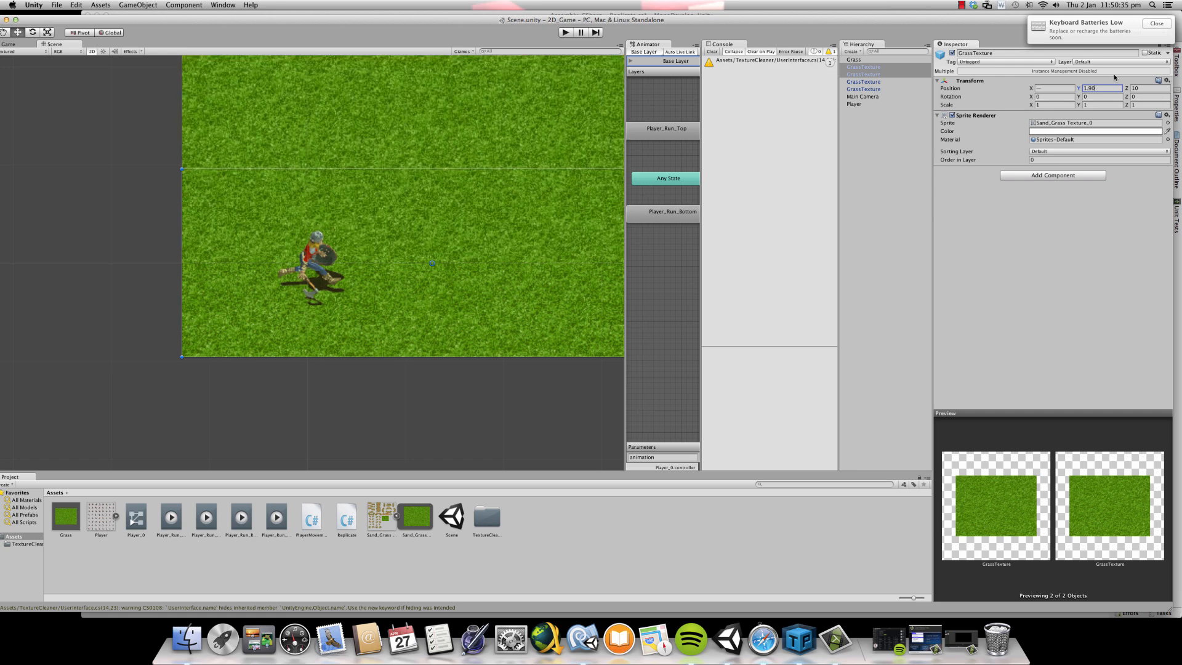
pyautogui.click(417, 373)
pyautogui.scroll(-5, 389, 274)
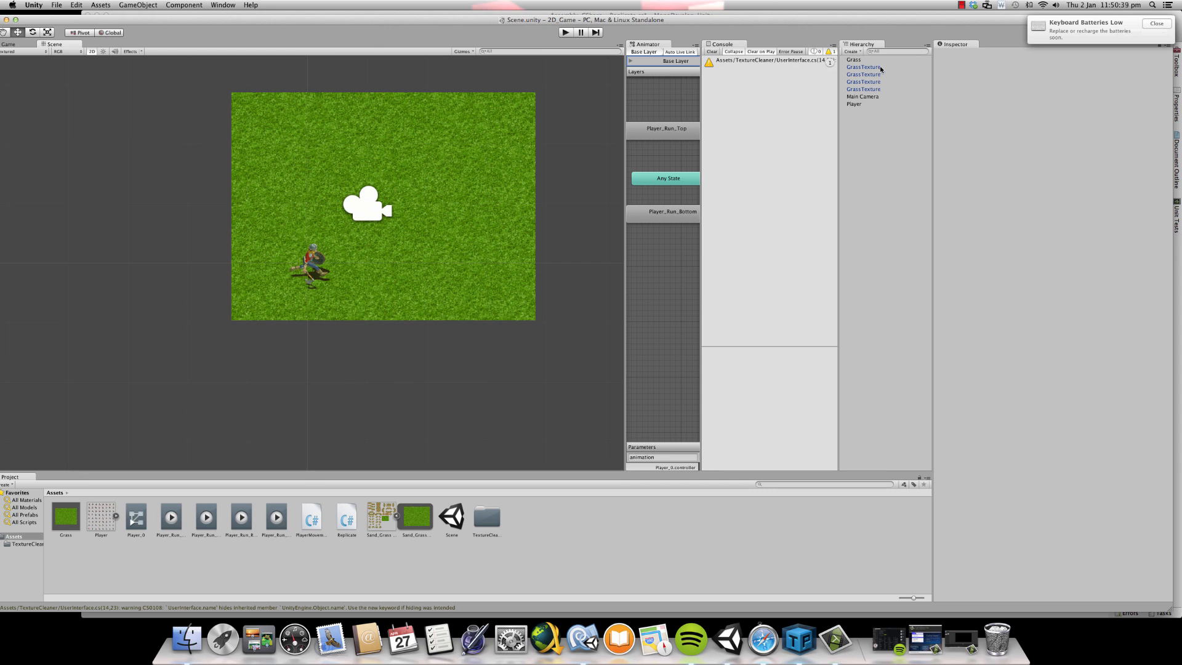
# - Delete three of the four GrassTexture tiles and set the remaining tile's Y position to 0
pyautogui.click(880, 67)
pyautogui.click(877, 88)
pyautogui.click(875, 75)
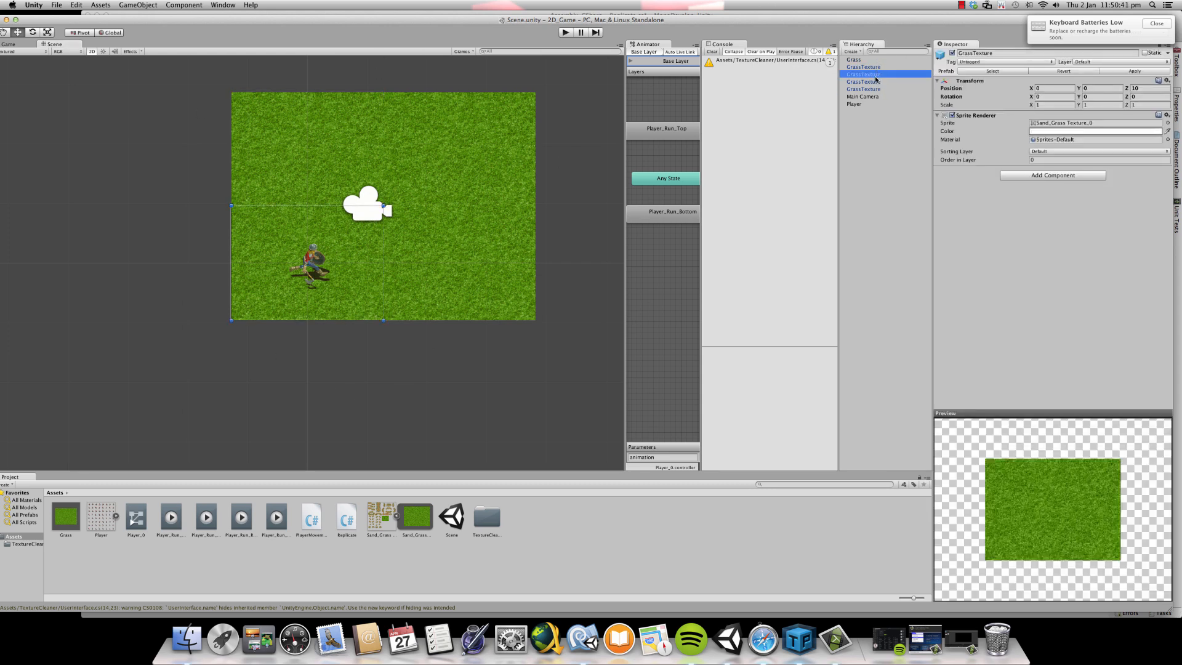
pyautogui.keyDown('shift'); pyautogui.click(877, 89); pyautogui.keyUp('shift')
pyautogui.rightClick(877, 89)
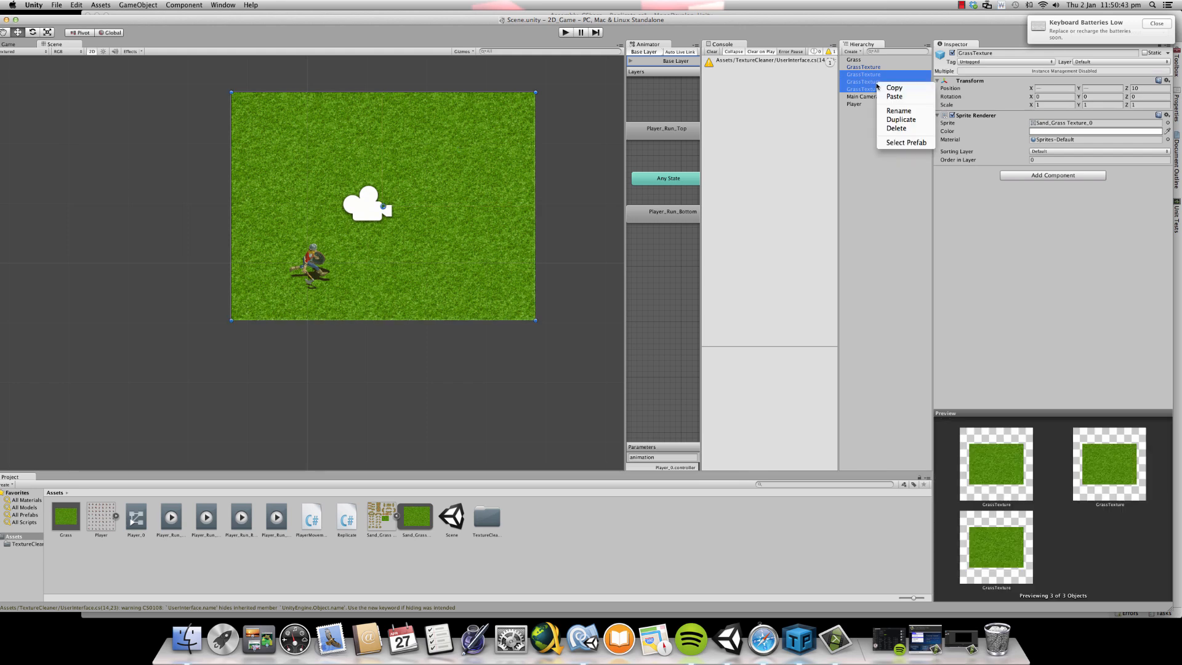
pyautogui.click(895, 125)
pyautogui.click(889, 67)
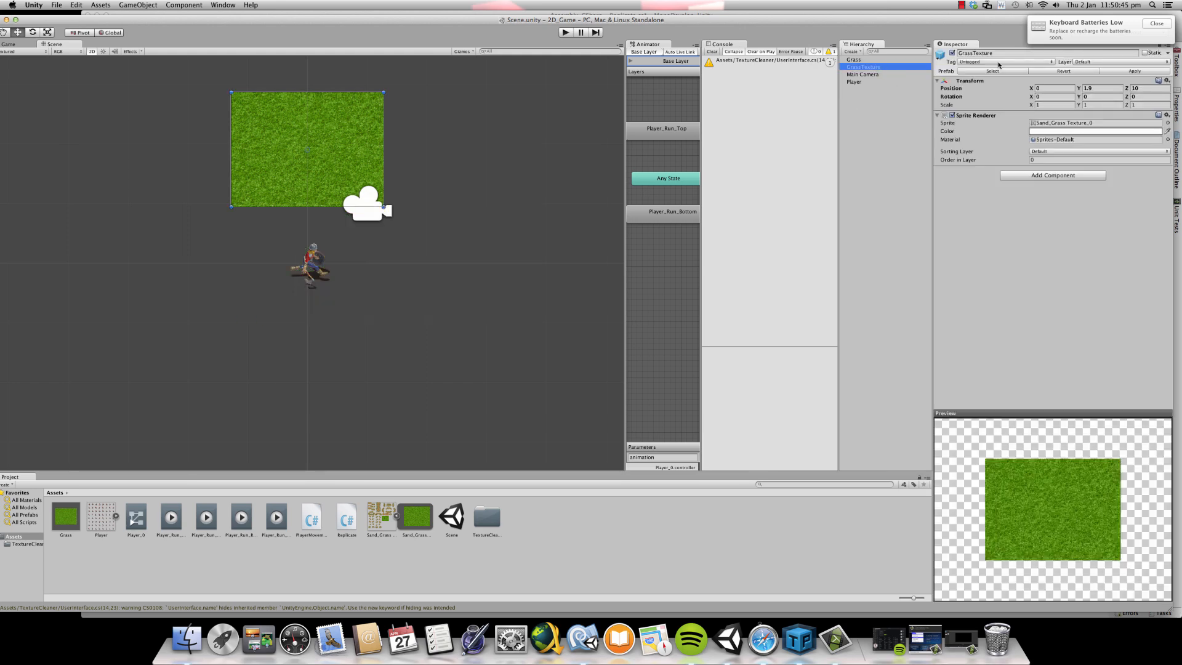
pyautogui.click(1096, 87)
pyautogui.write('0')
pyautogui.press('Return')
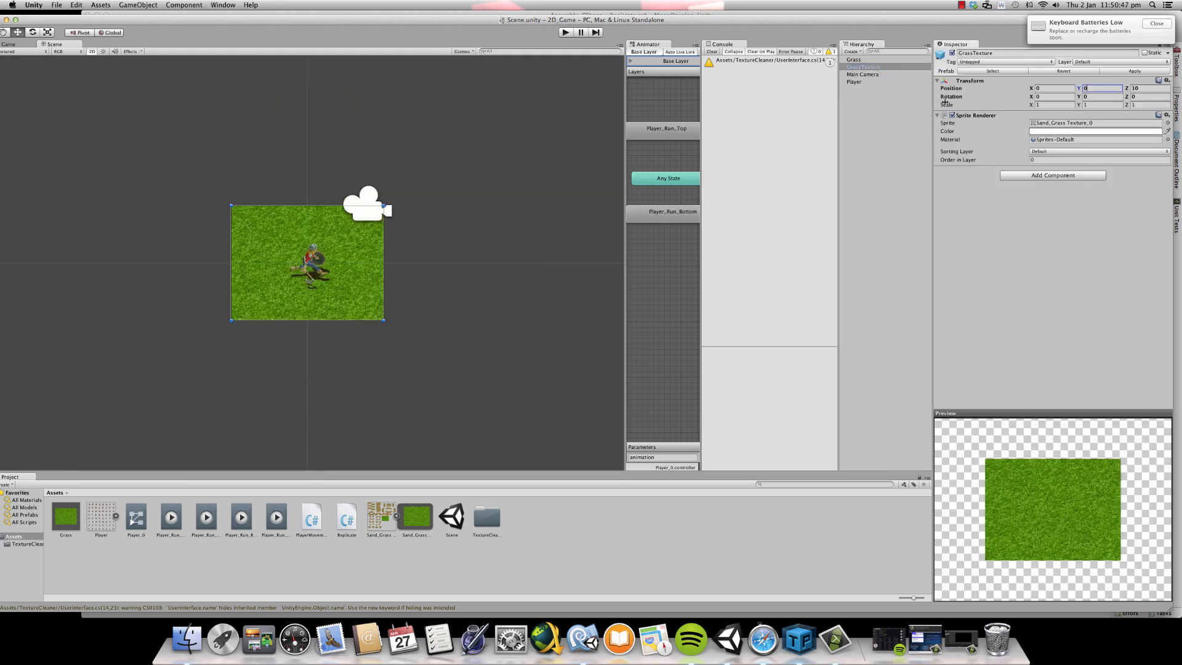
pyautogui.click(506, 221)
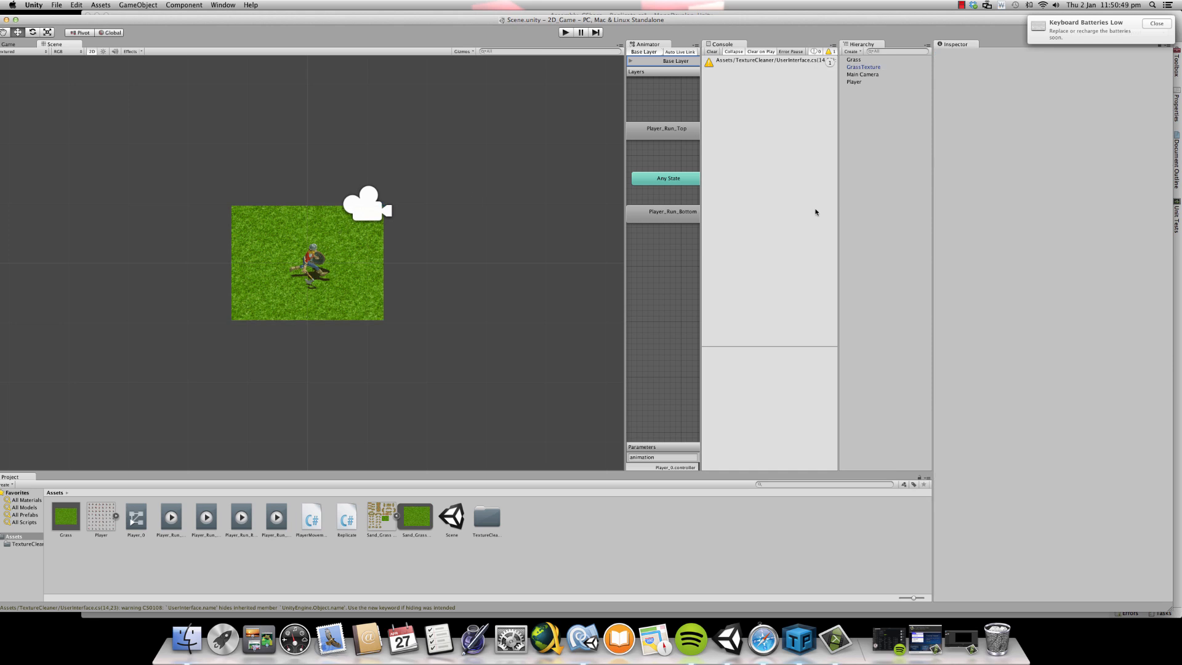
# - Open the Replicate script attached to the Grass object in MonoDevelop and declare public int x and public int y in the class
pyautogui.click(853, 59)
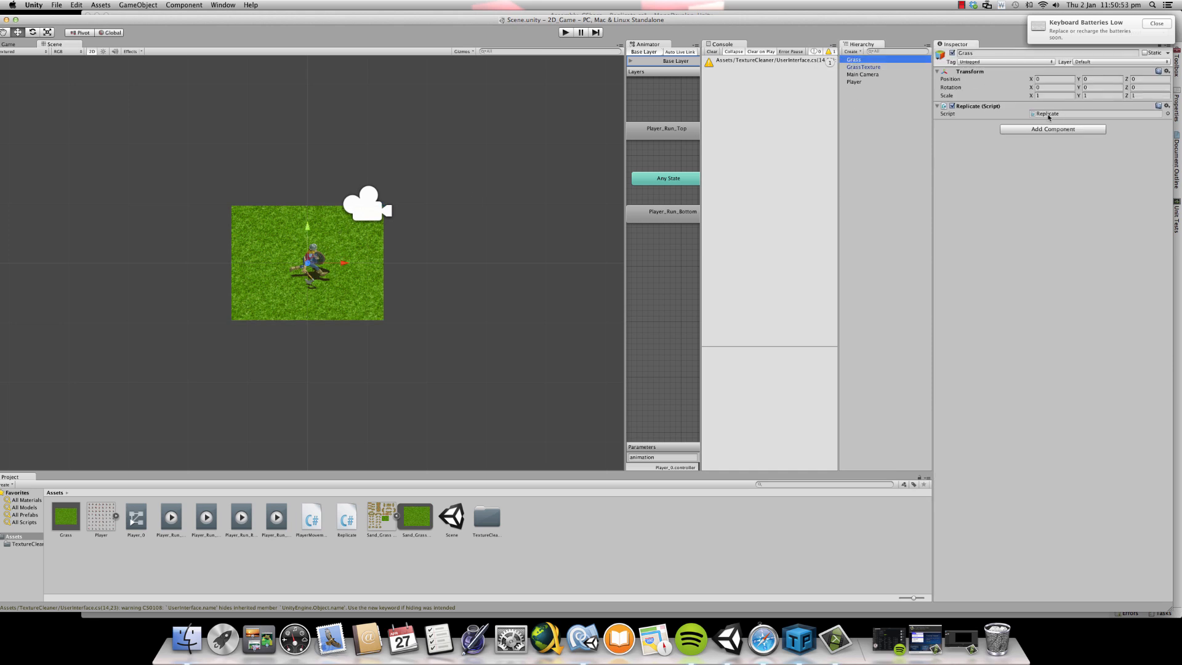
pyautogui.doubleClick(1048, 116)
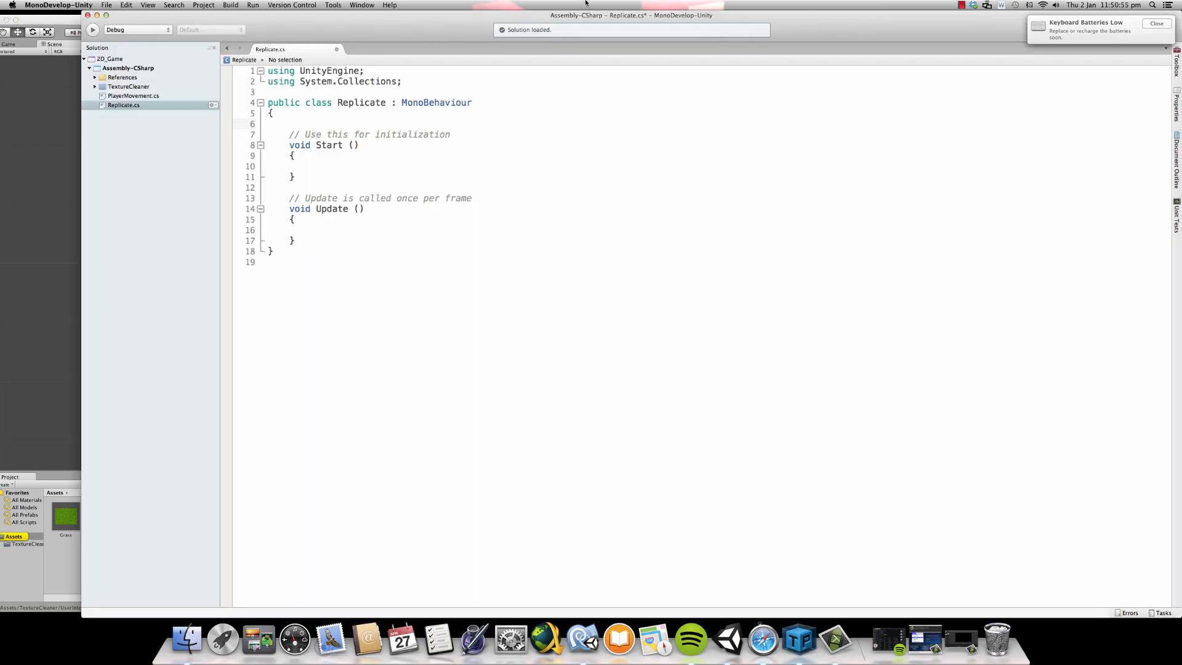
pyautogui.write('public int x;')
pyautogui.press('Return')
pyautogui.write('public int <')
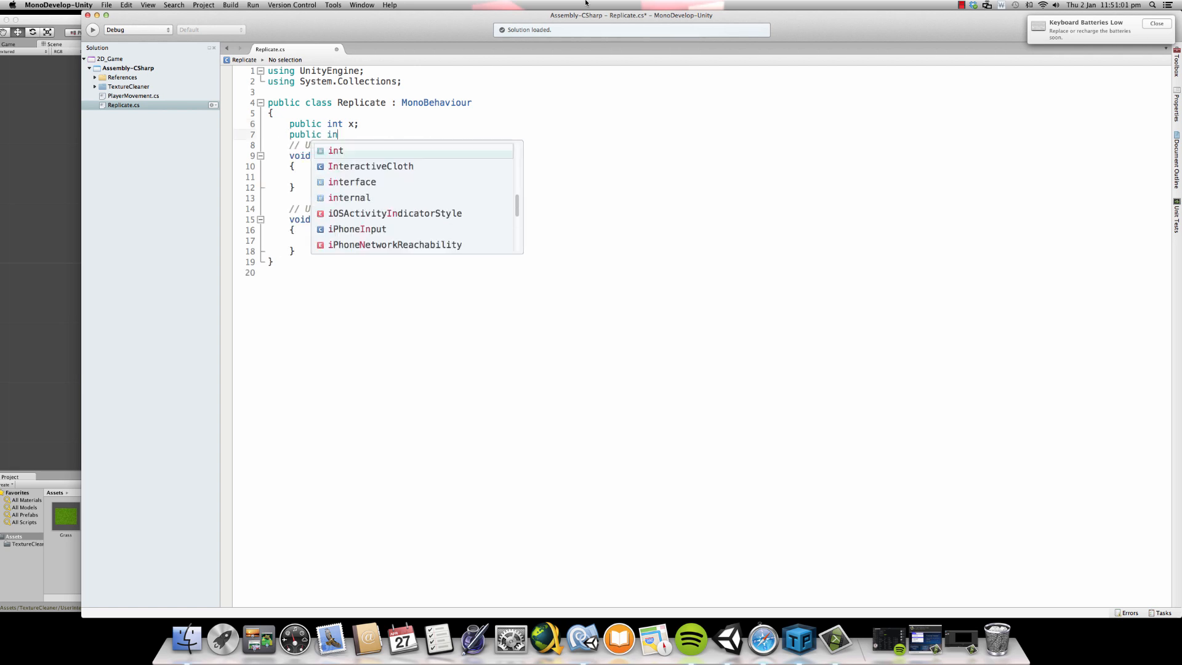
pyautogui.write(';')
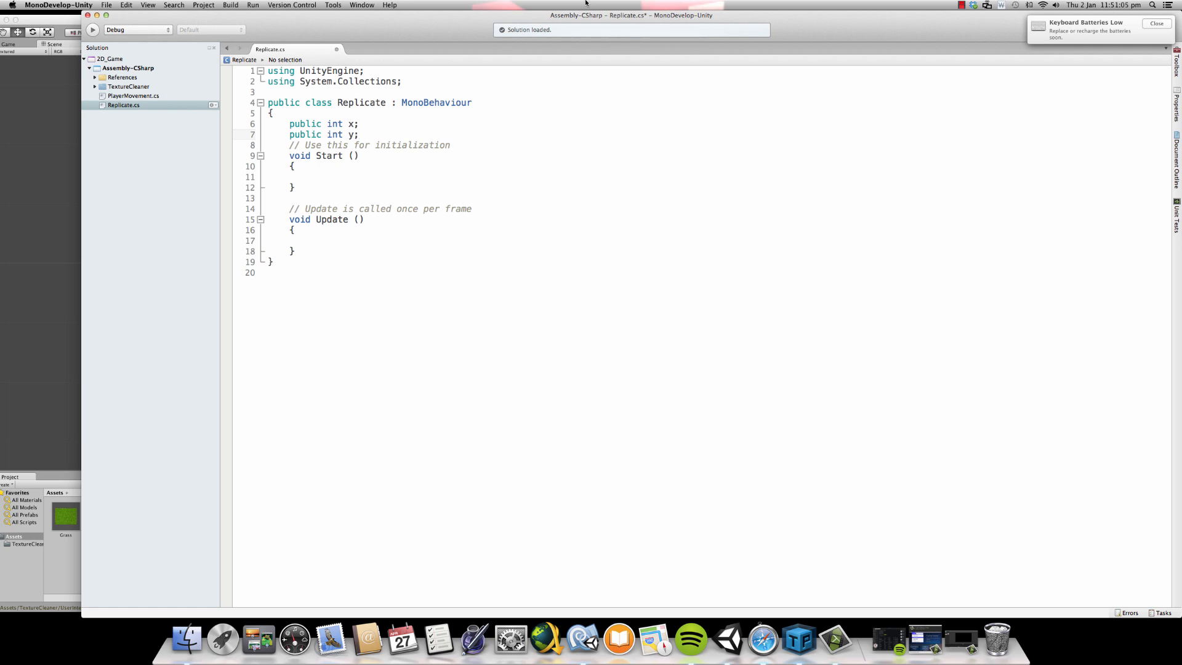
# - Add the declarations "public xDistance;" and "public yDistance;" below the y variable
pyautogui.press('Return')
pyautogui.write('publi')
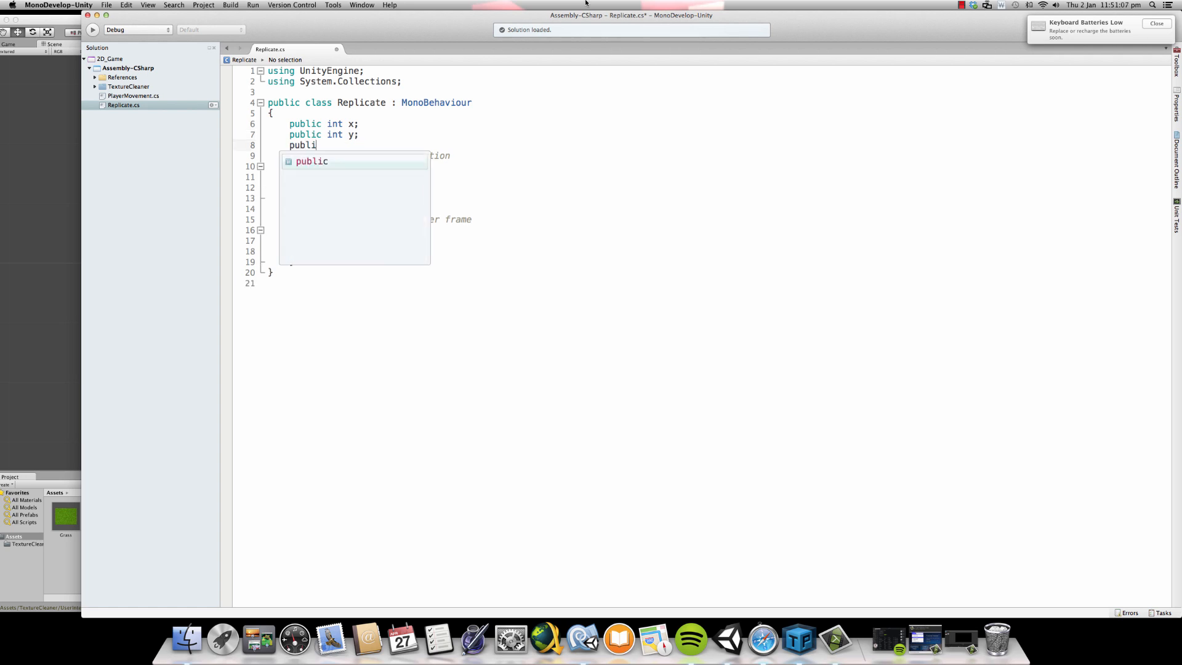
pyautogui.write('c xDistance;')
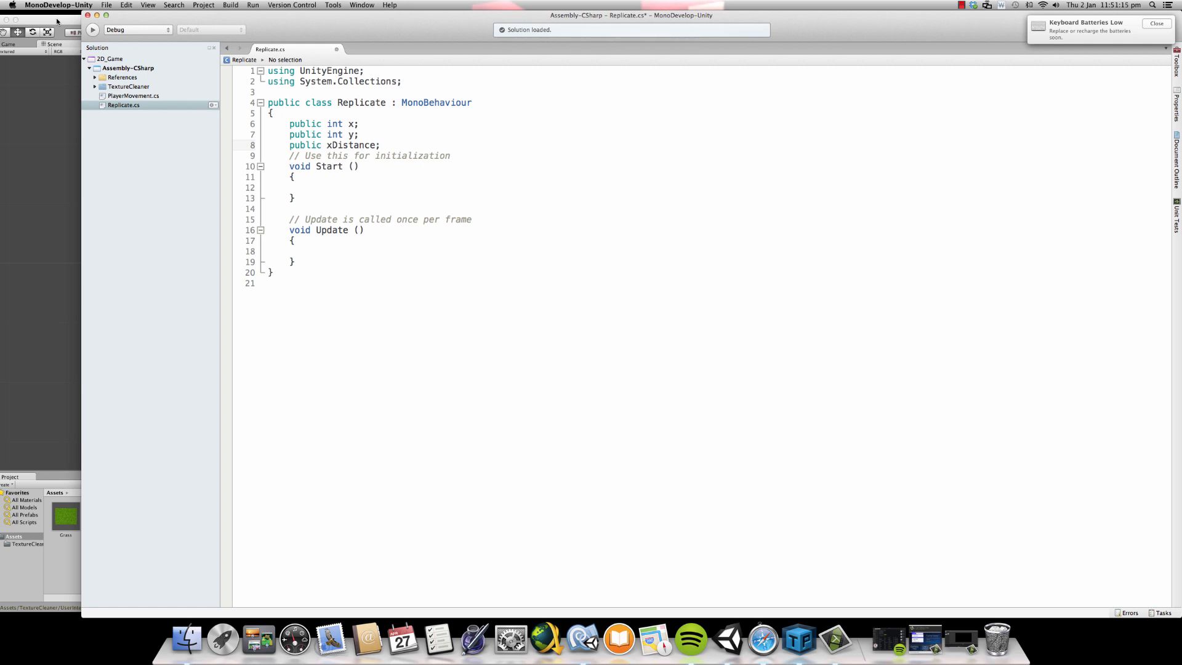
pyautogui.press('Return')
pyautogui.write('publi')
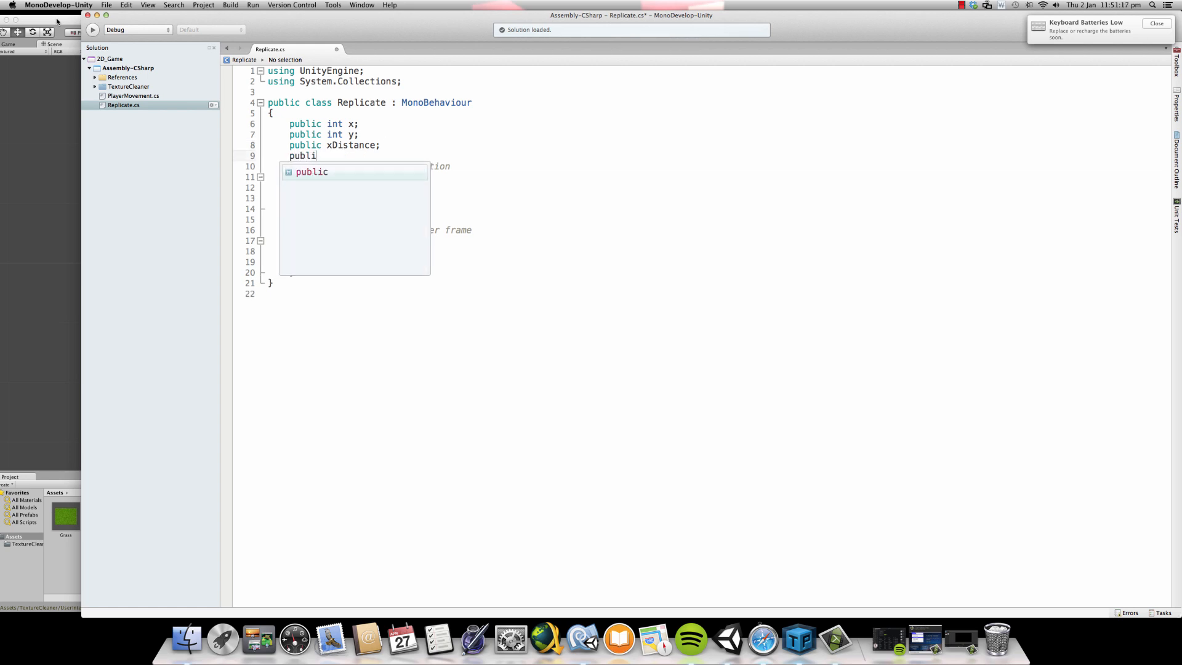
pyautogui.write('c yDis')
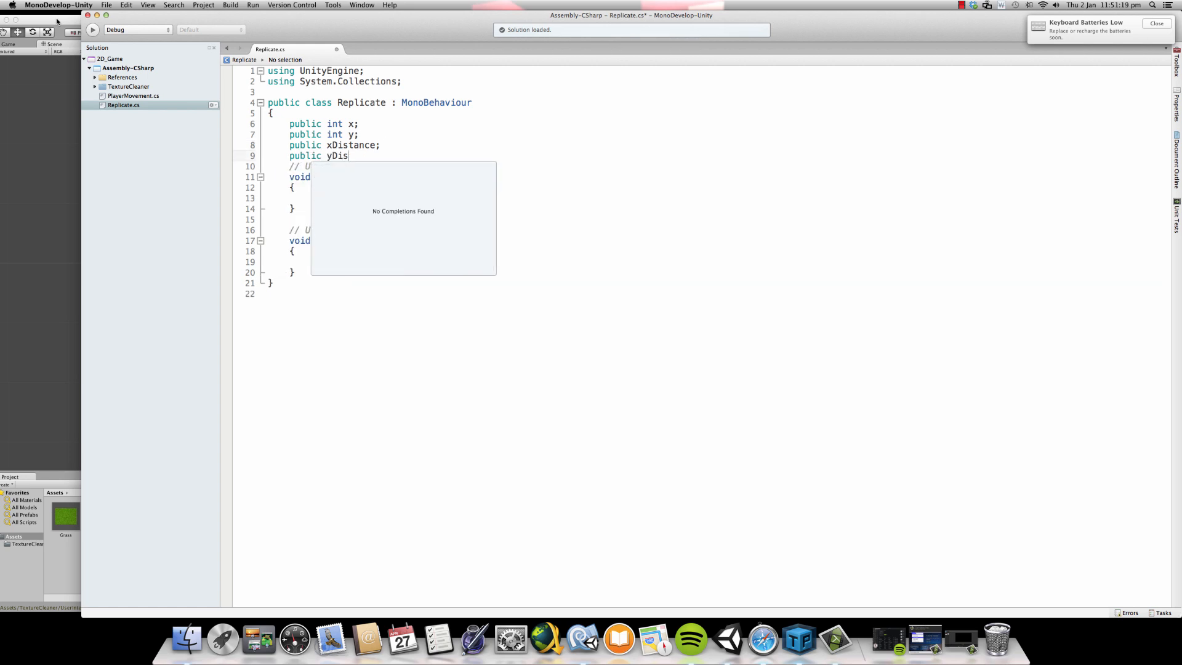
pyautogui.write('tance;')
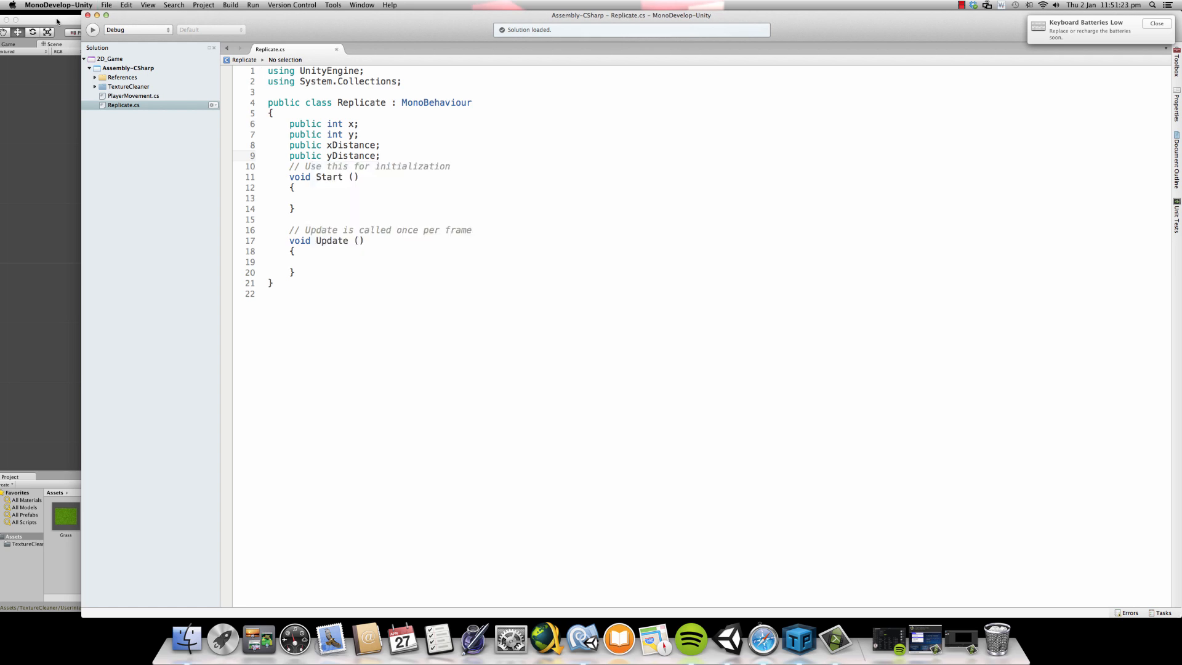
# - Declare "public GameObject texture;" as the first field of the Replicate class and save the script
pyautogui.click(274, 113)
pyautogui.press('Return')
pyautogui.write('public Ga')
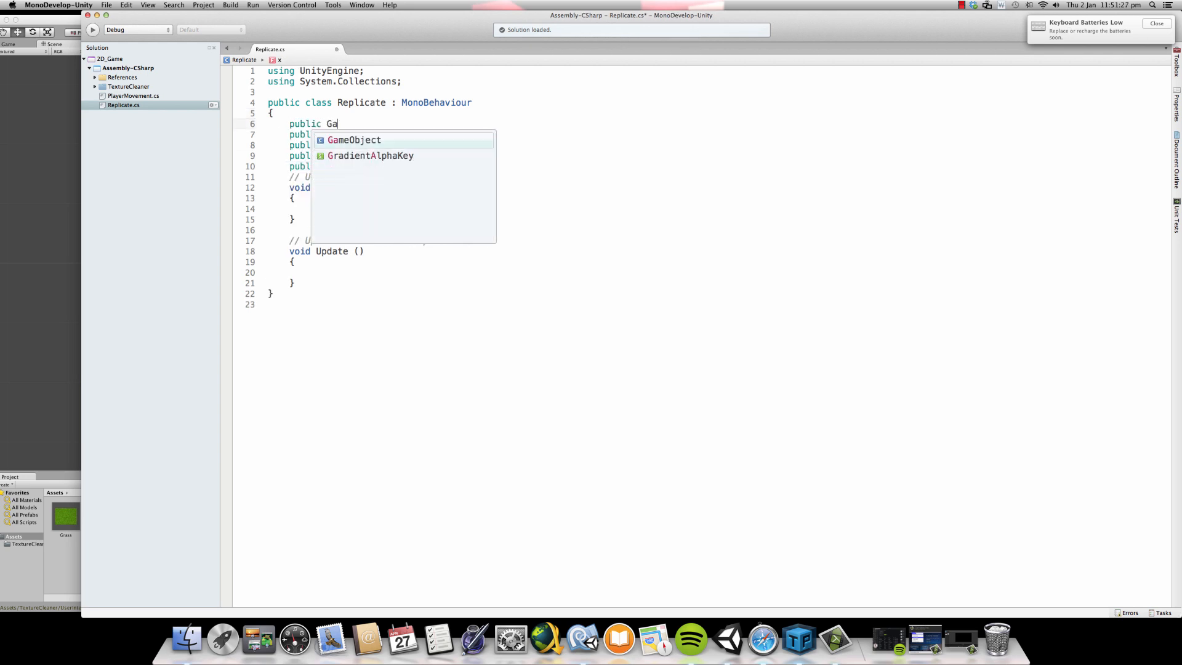
pyautogui.write('meObject texture;')
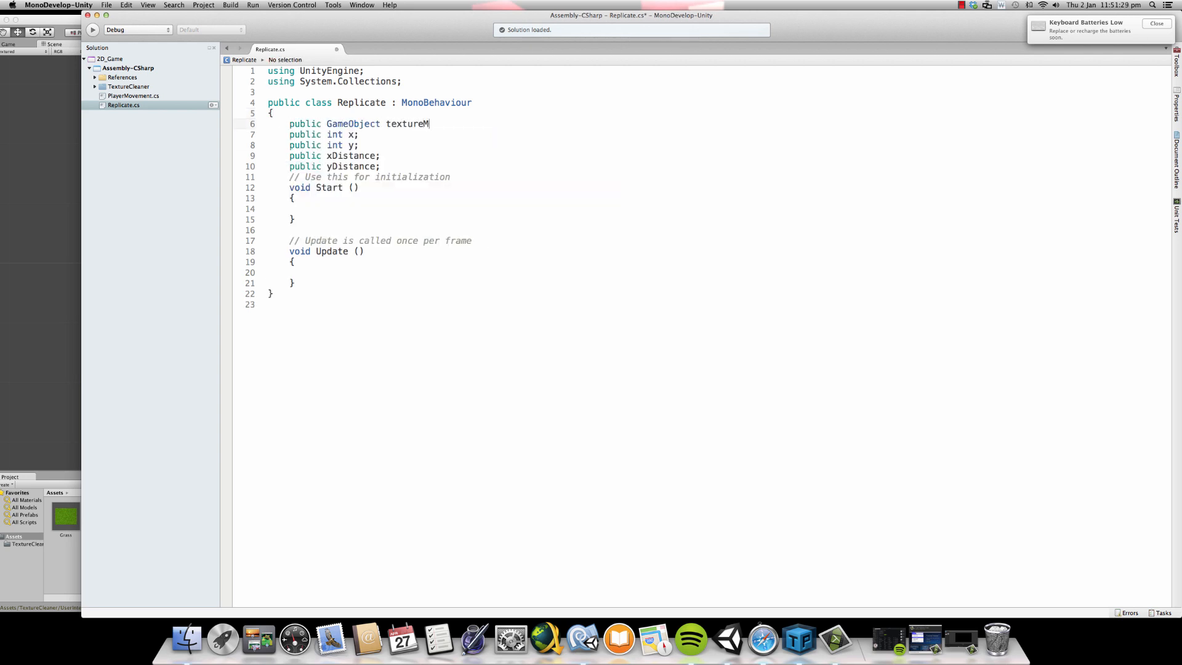
pyautogui.press('super+s')
# - Switch to Unity, open the first Replicate script error from the console, and give xDistance and yDistance the type float
pyautogui.press('super+Tab')
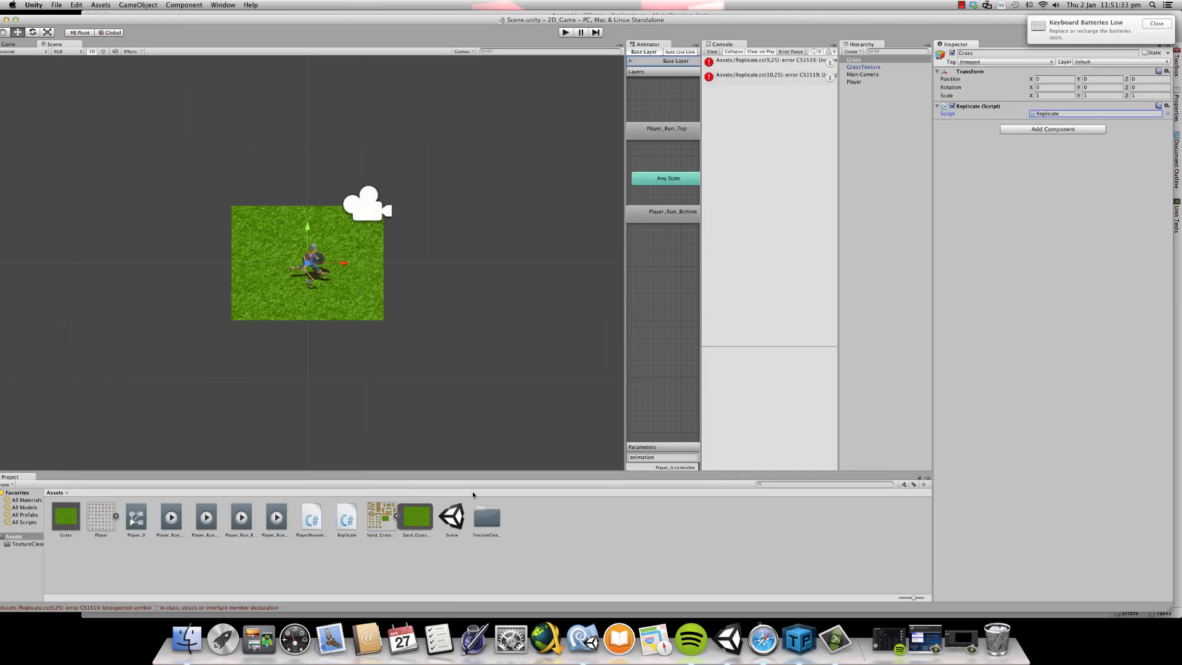
pyautogui.doubleClick(744, 61)
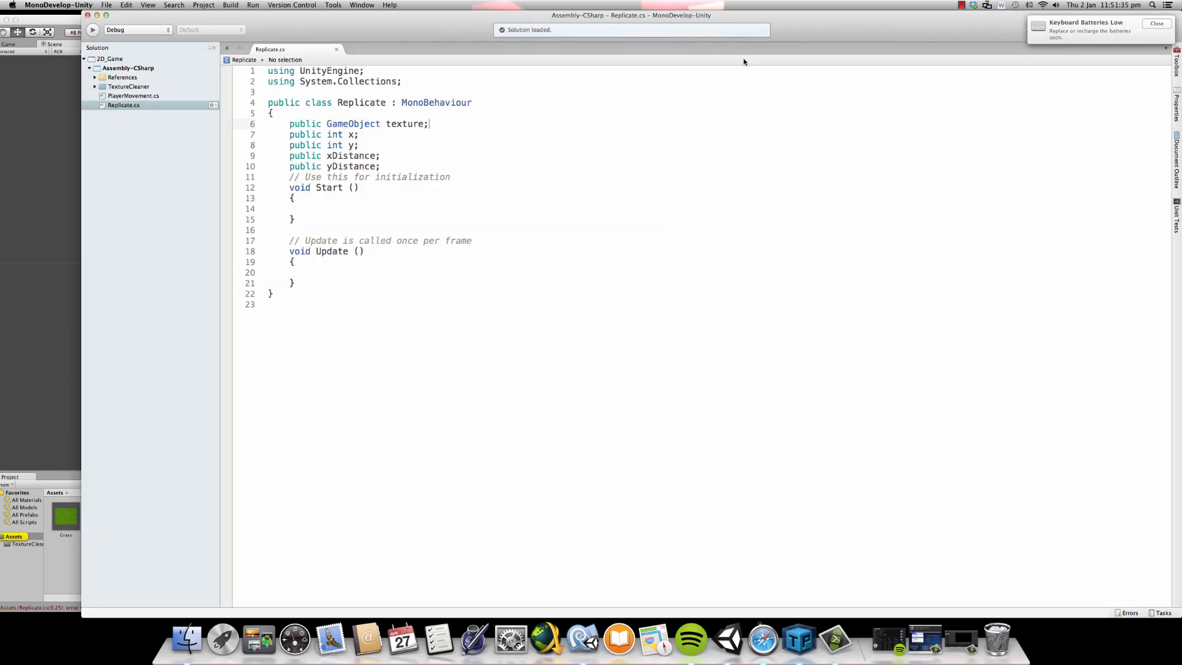
pyautogui.click(326, 155)
pyautogui.write('float')
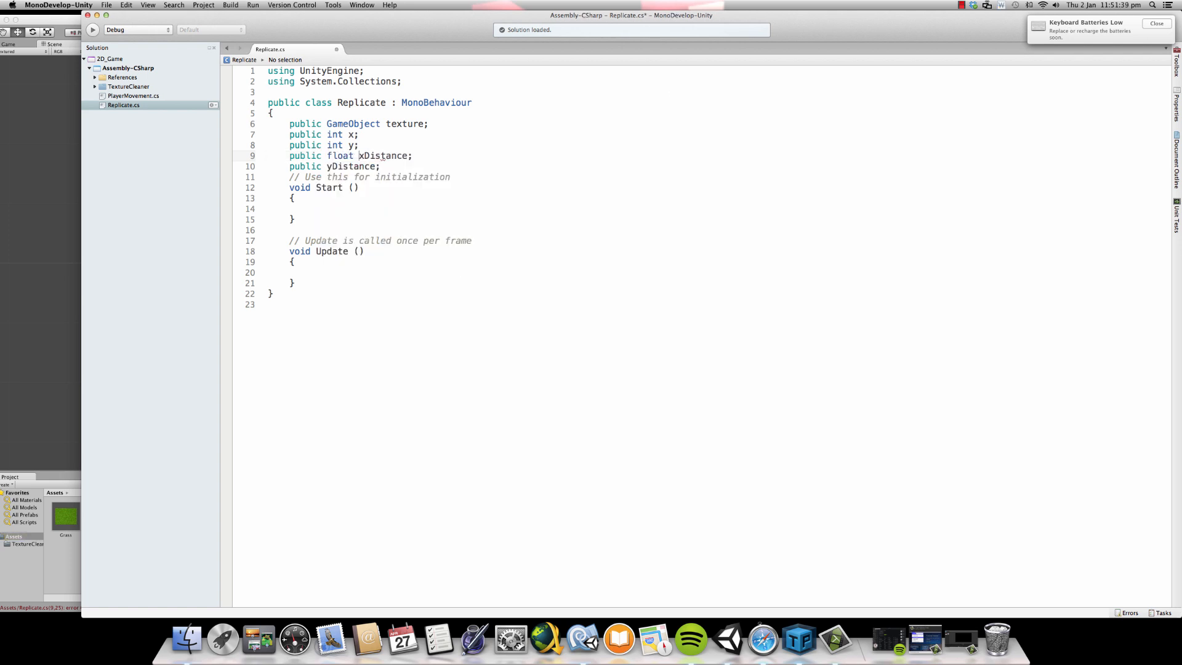
pyautogui.click(327, 166)
pyautogui.write('float')
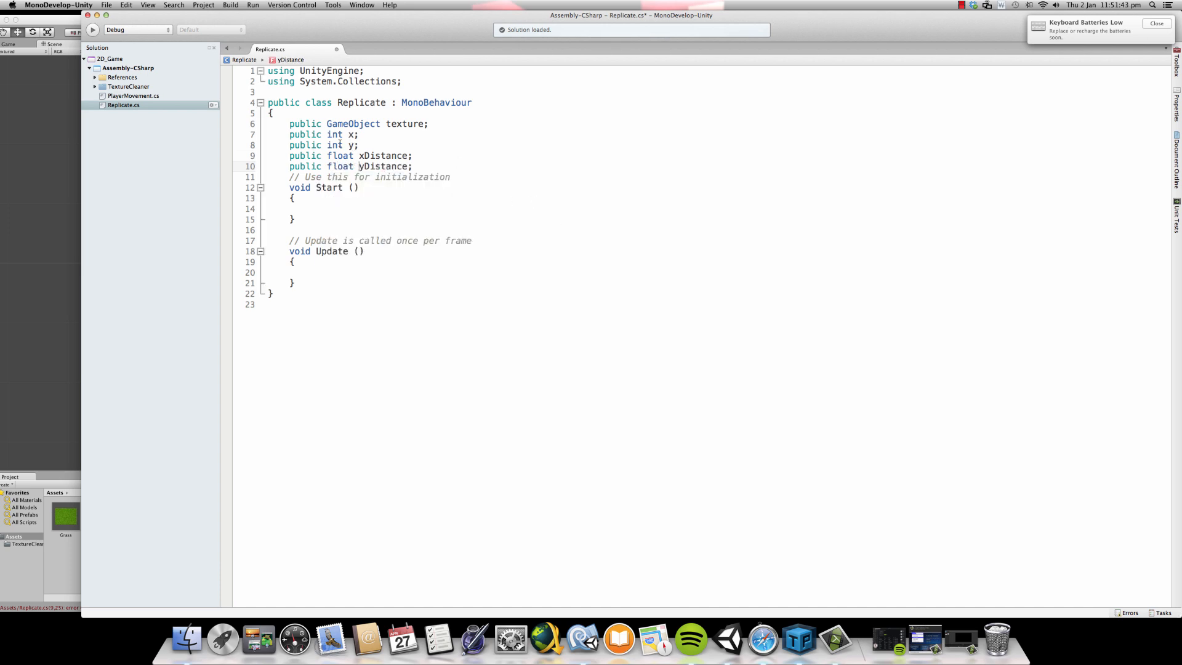
# - Change the type of the x and y variables to float and save the script
pyautogui.doubleClick(335, 134)
pyautogui.write('float')
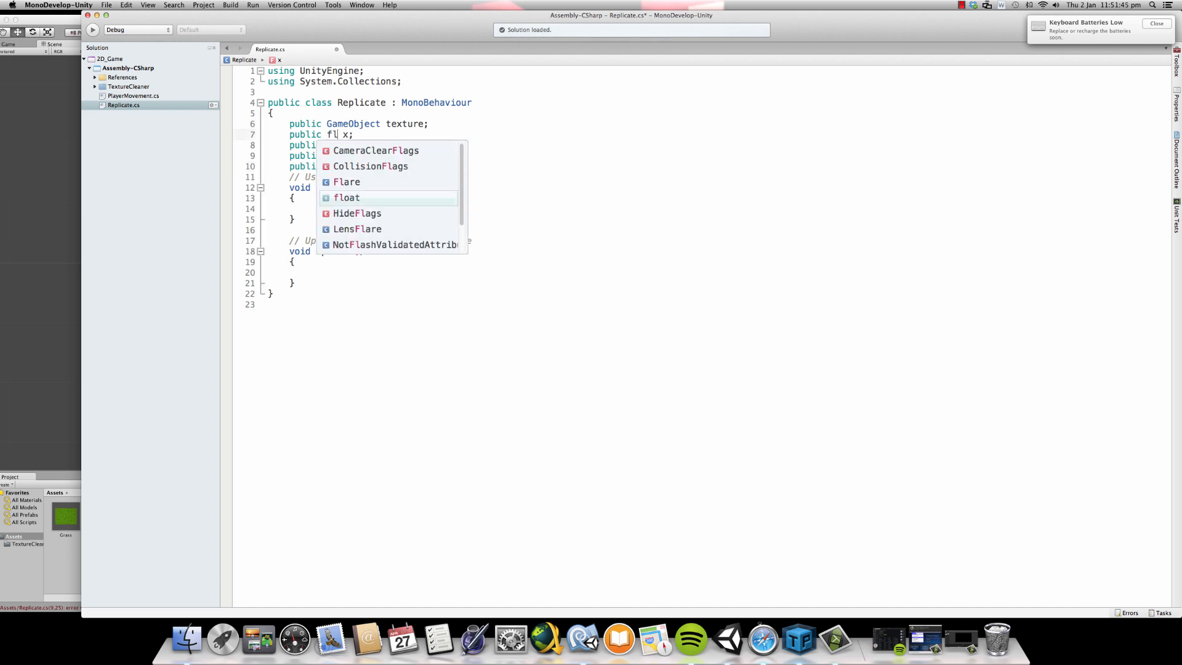
pyautogui.doubleClick(334, 145)
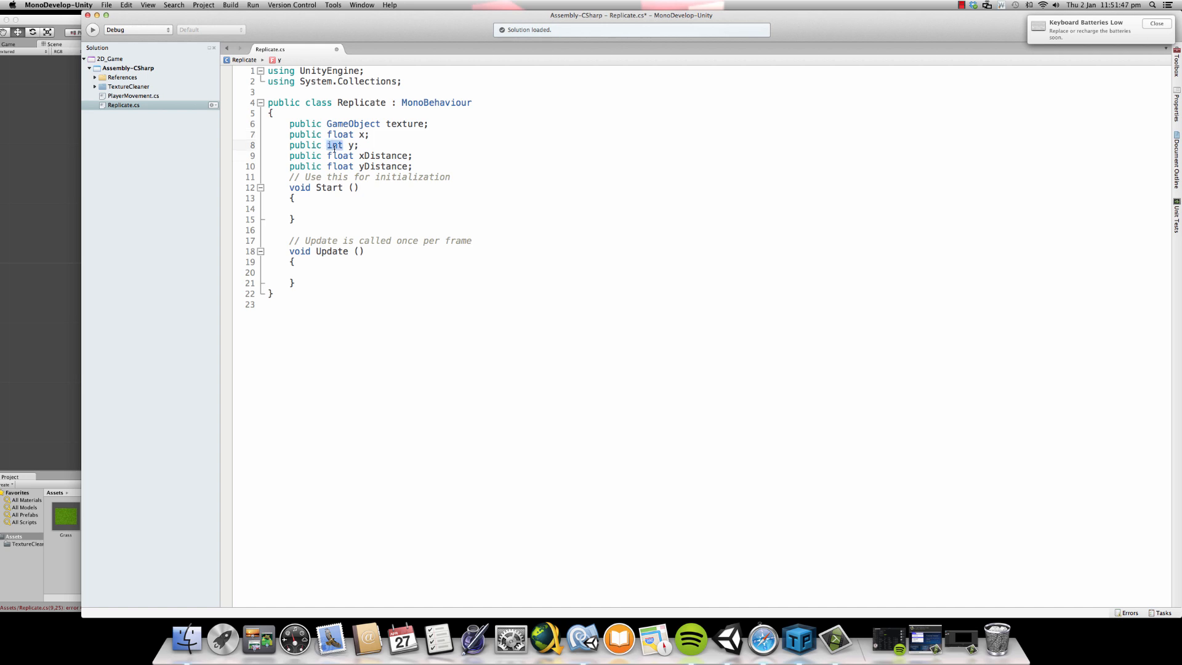
pyautogui.write('float')
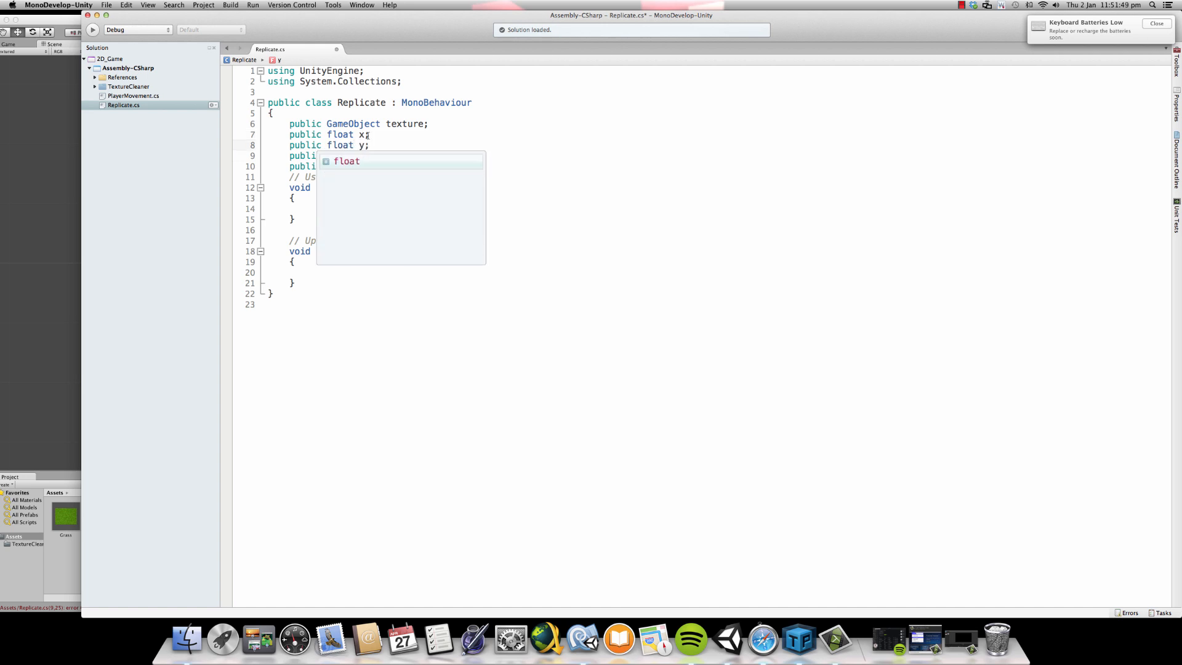
pyautogui.press('super+s')
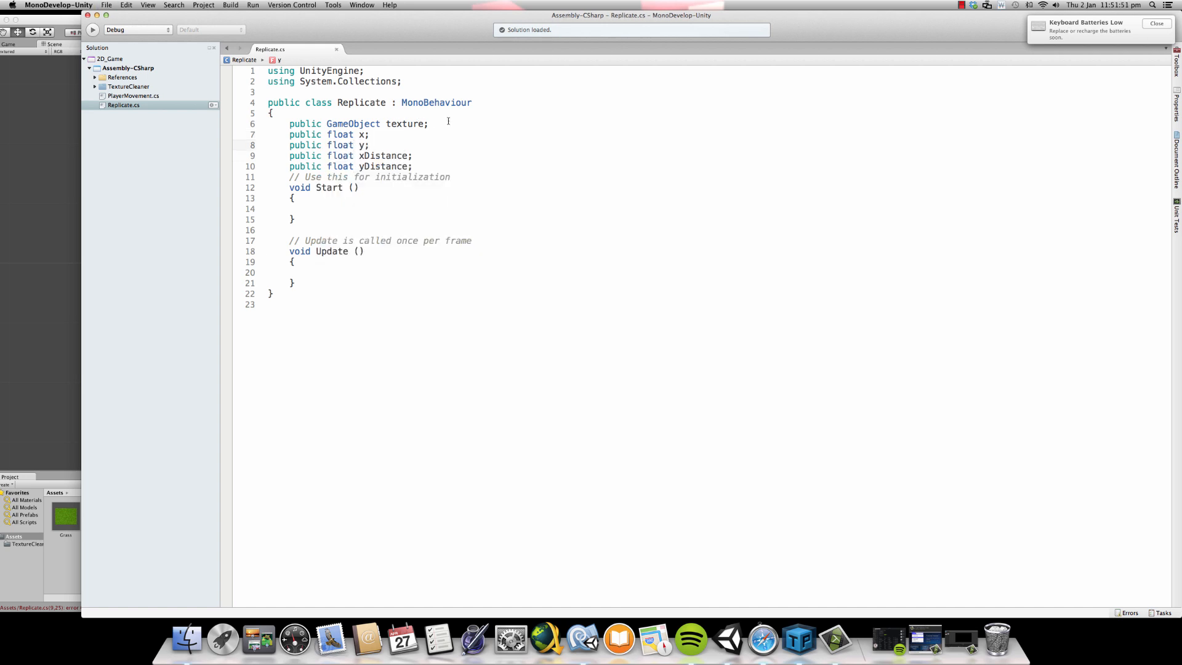
# - Insert blank lines below the texture declaration and below the yDistance declaration
pyautogui.click(448, 123)
pyautogui.press('Return')
pyautogui.press('super+s')
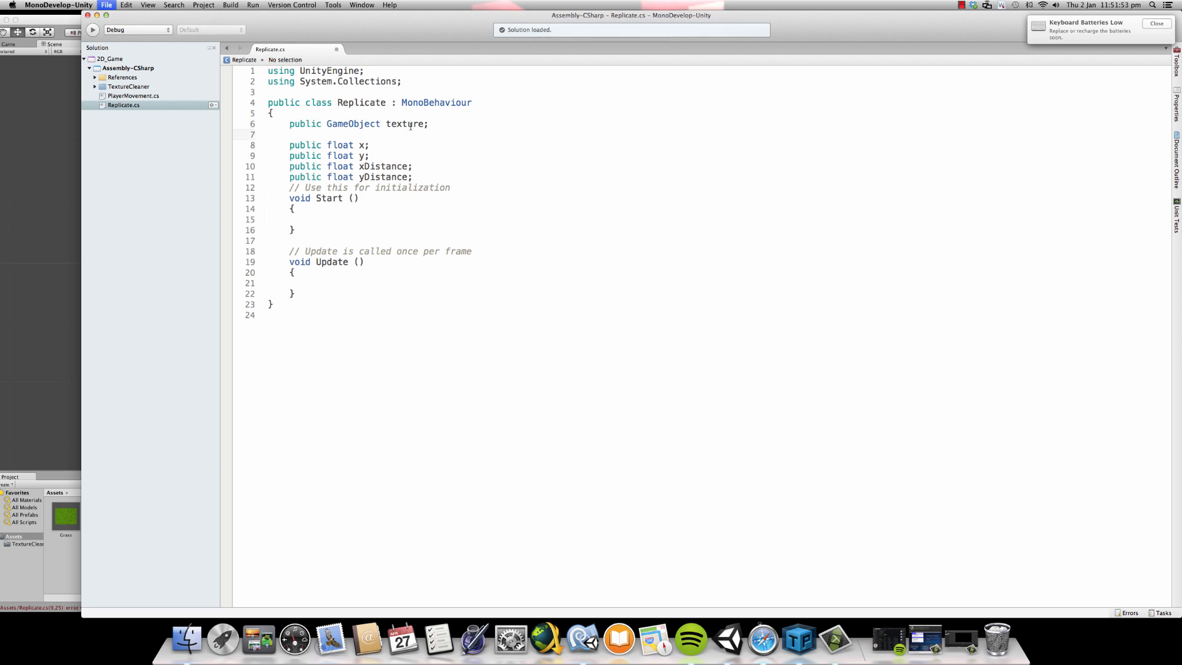
pyautogui.press('Return')
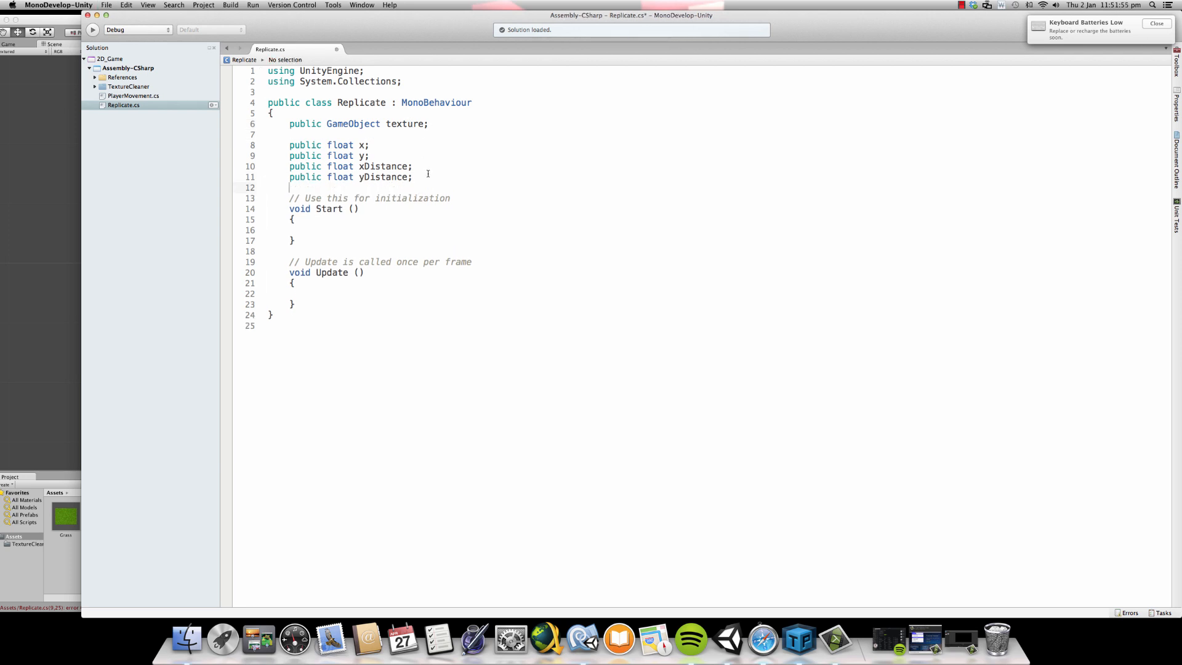
# - Save the script, switch to Unity and select the Grass object to show its Replicate component
pyautogui.press('super+s')
pyautogui.press('super+Tab')
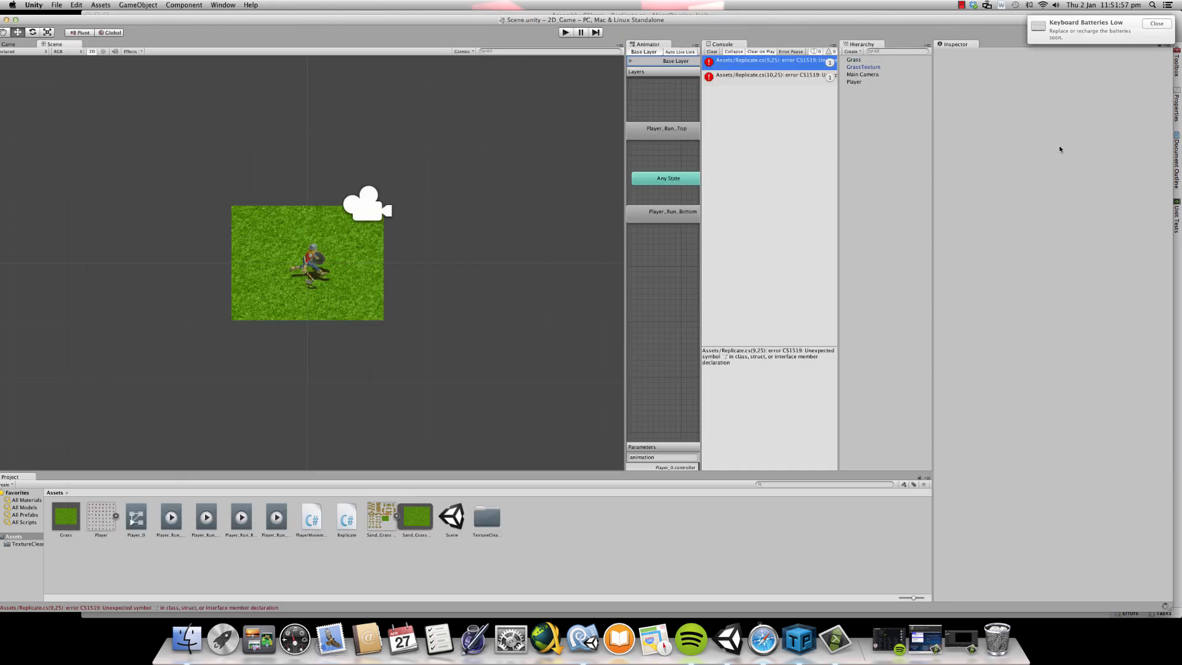
pyautogui.click(864, 60)
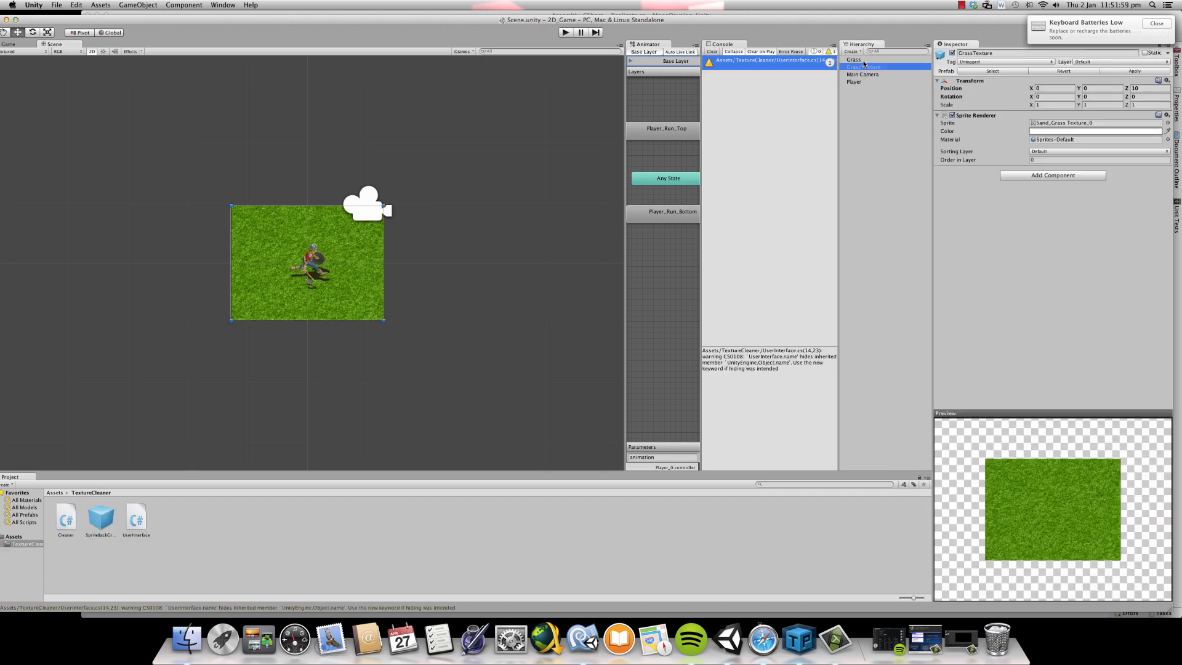
pyautogui.click(864, 67)
pyautogui.click(853, 60)
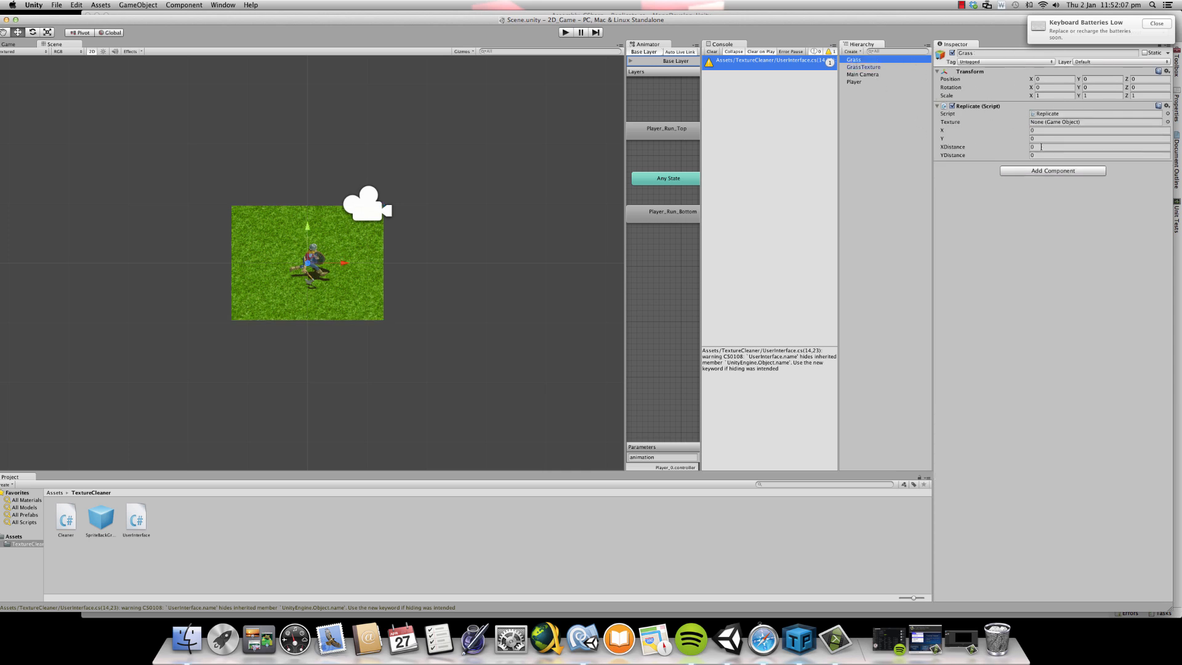
# - Set the Grass object's XDistance to 2.54 and YDistance to 1.9, and assign the Grass asset from the Assets folder as its Texture
pyautogui.click(1038, 131)
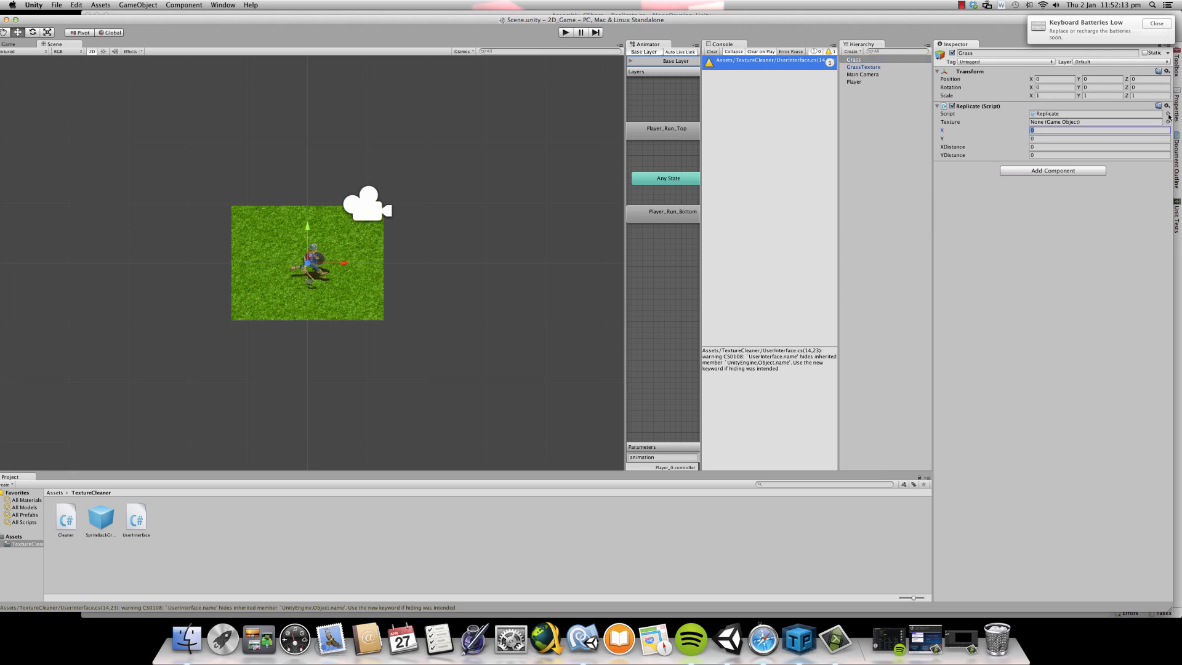
pyautogui.press('Tab')
pyautogui.press('Tab')
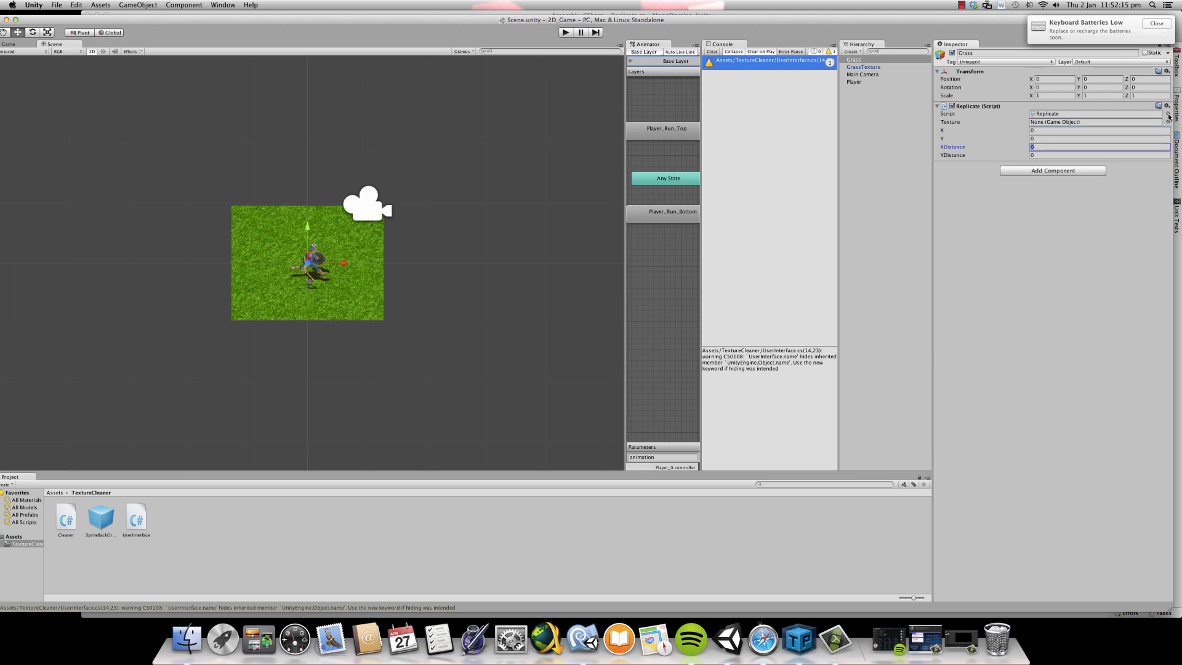
pyautogui.write('2.54')
pyautogui.press('Tab')
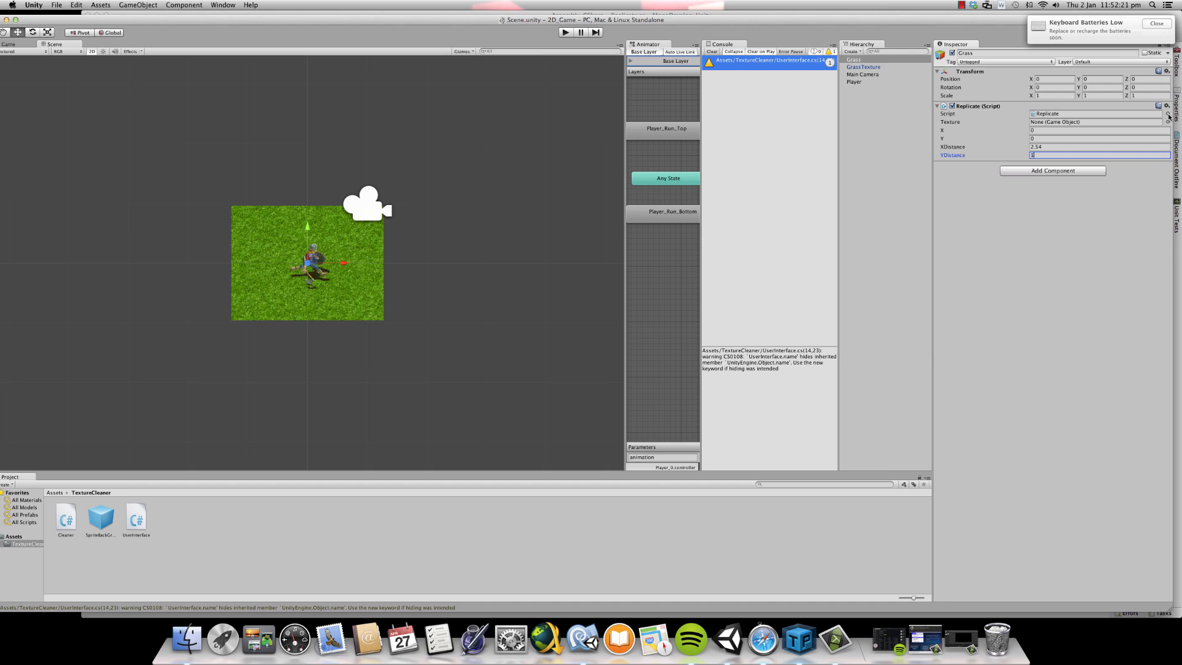
pyautogui.write('1.9')
pyautogui.press('Return')
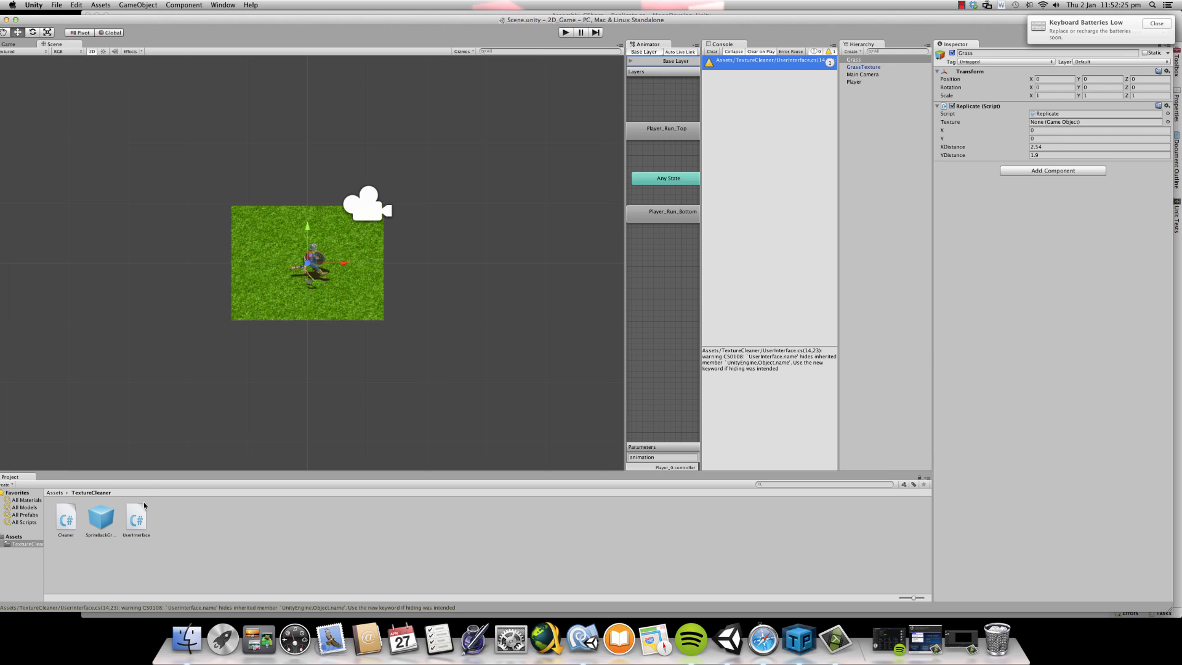
pyautogui.click(55, 492)
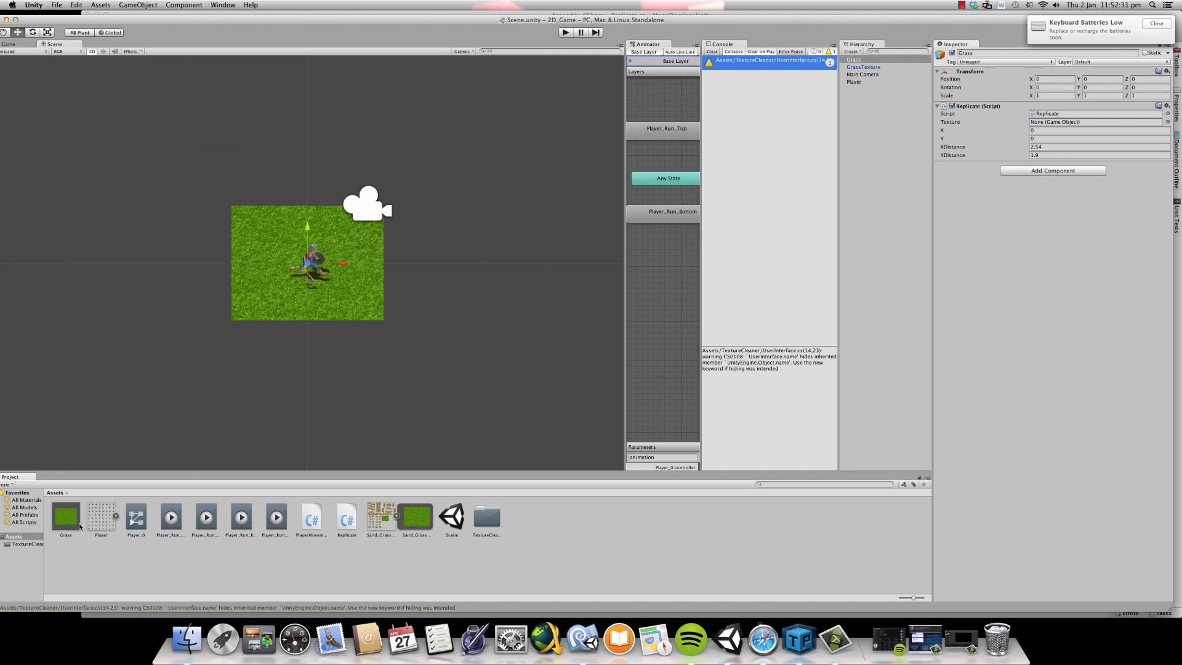
pyautogui.moveTo(71, 523); pyautogui.dragTo(1094, 127)
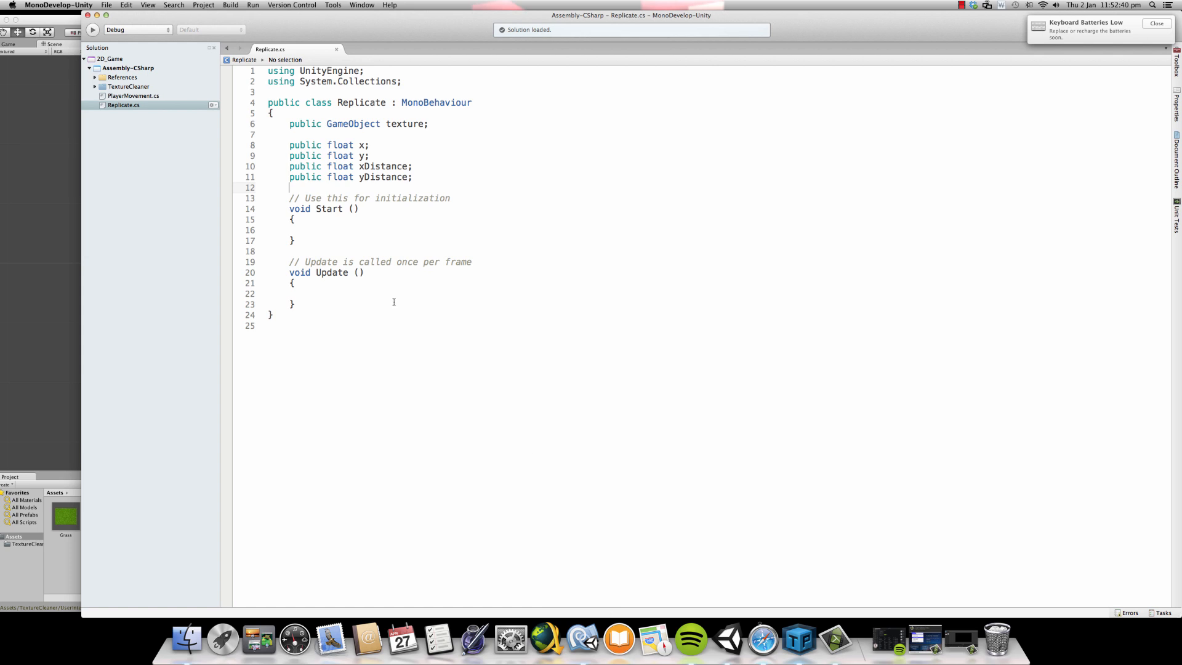
# - Switch to MonoDevelop and begin a for loop in the Start method with "for(int x = 0; x < "
pyautogui.click(321, 228)
pyautogui.press('Tab')
pyautogui.write('for(')
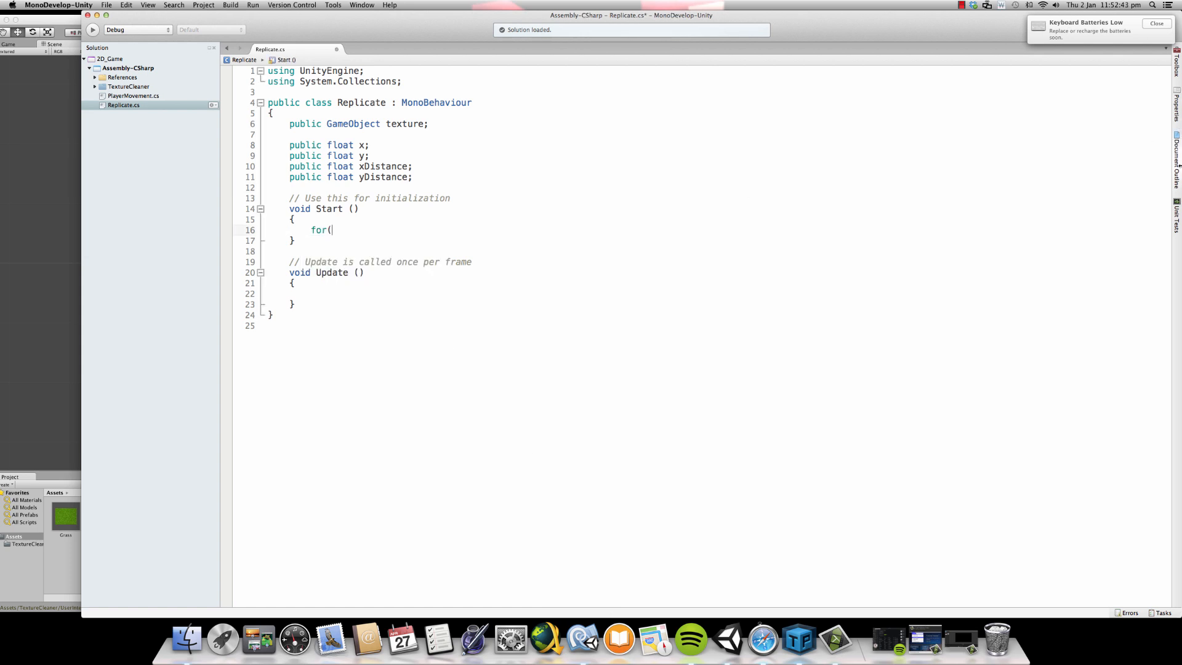
pyautogui.write('int x = 0; x < x')
pyautogui.press('BackSpace')
# - Declare "public int xRep;" on a new line below the y variable
pyautogui.click(389, 156)
pyautogui.press('Return')
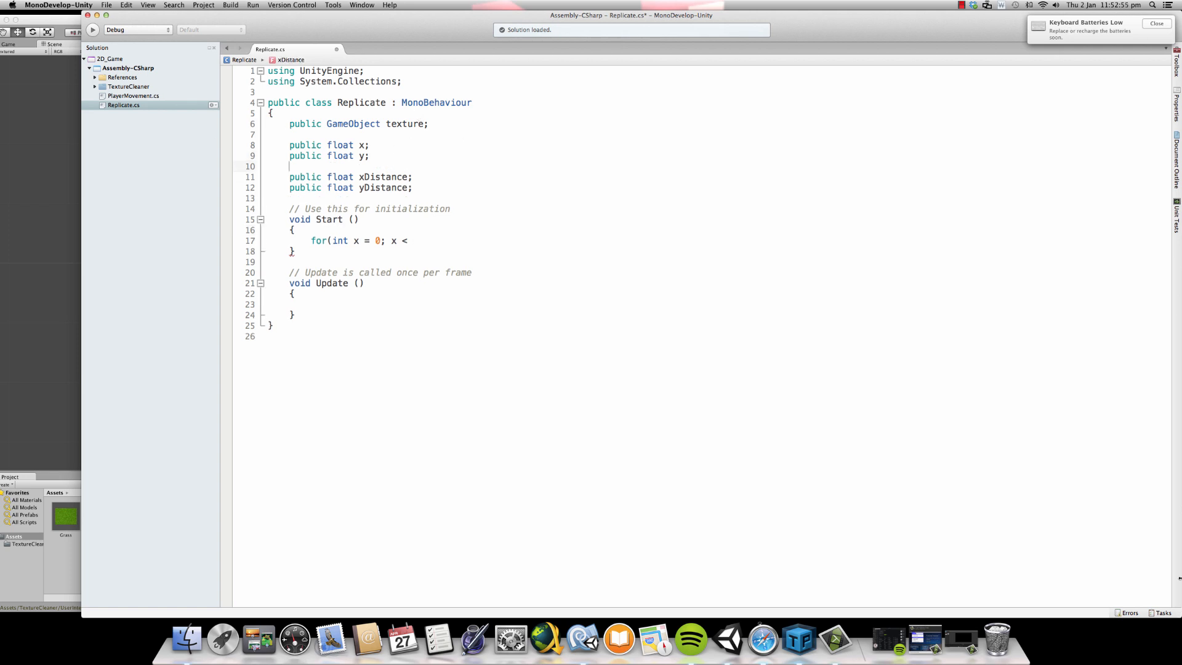
pyautogui.write('public int')
pyautogui.write(' xRep')
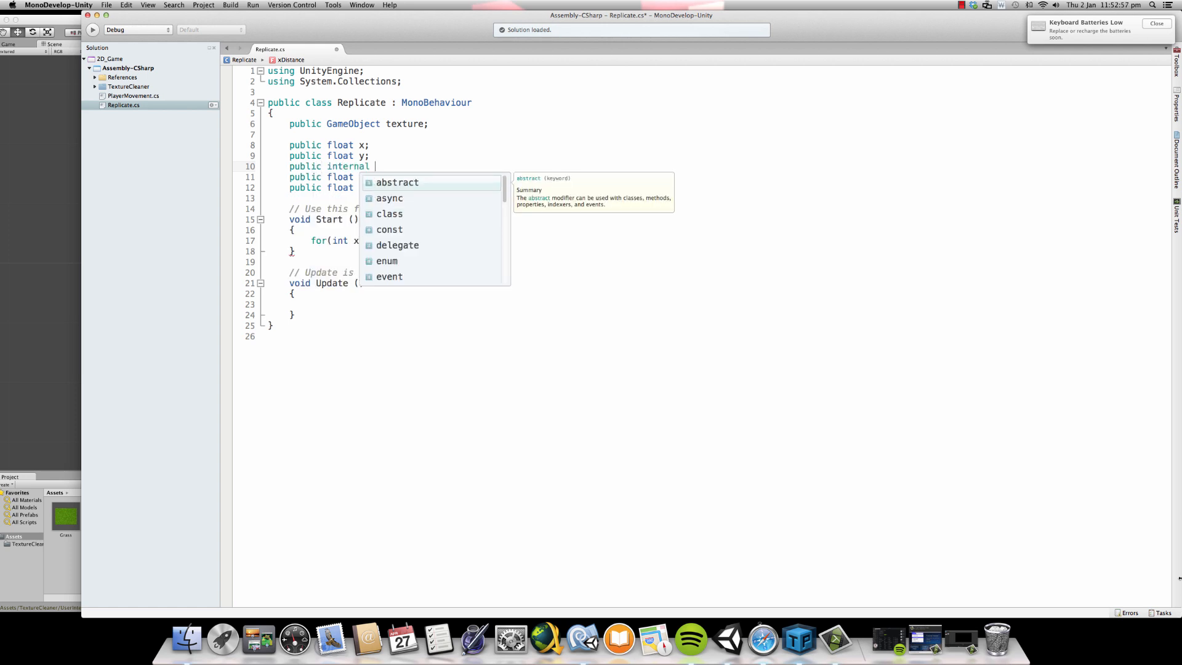
pyautogui.press('BackSpace')
pyautogui.press('BackSpace')
pyautogui.press('BackSpace')
pyautogui.press('BackSpace')
pyautogui.press('BackSpace')
pyautogui.press('BackSpace')
pyautogui.press('BackSpace')
pyautogui.press('BackSpace')
pyautogui.press('BackSpace')
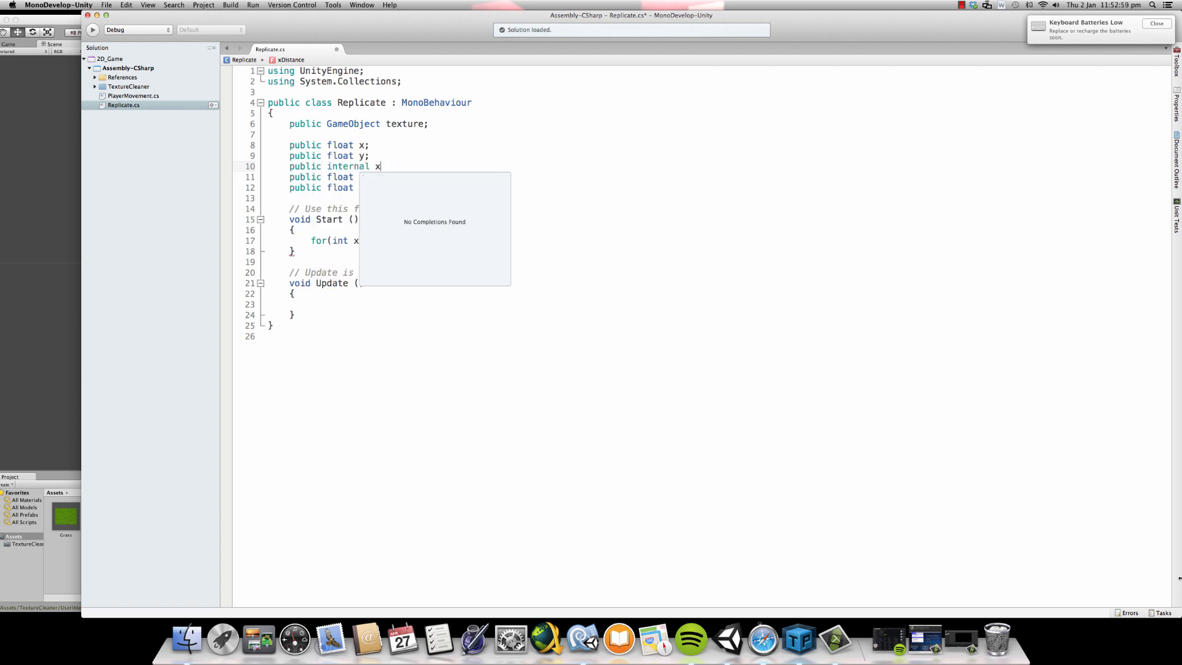
pyautogui.write('xRep;')
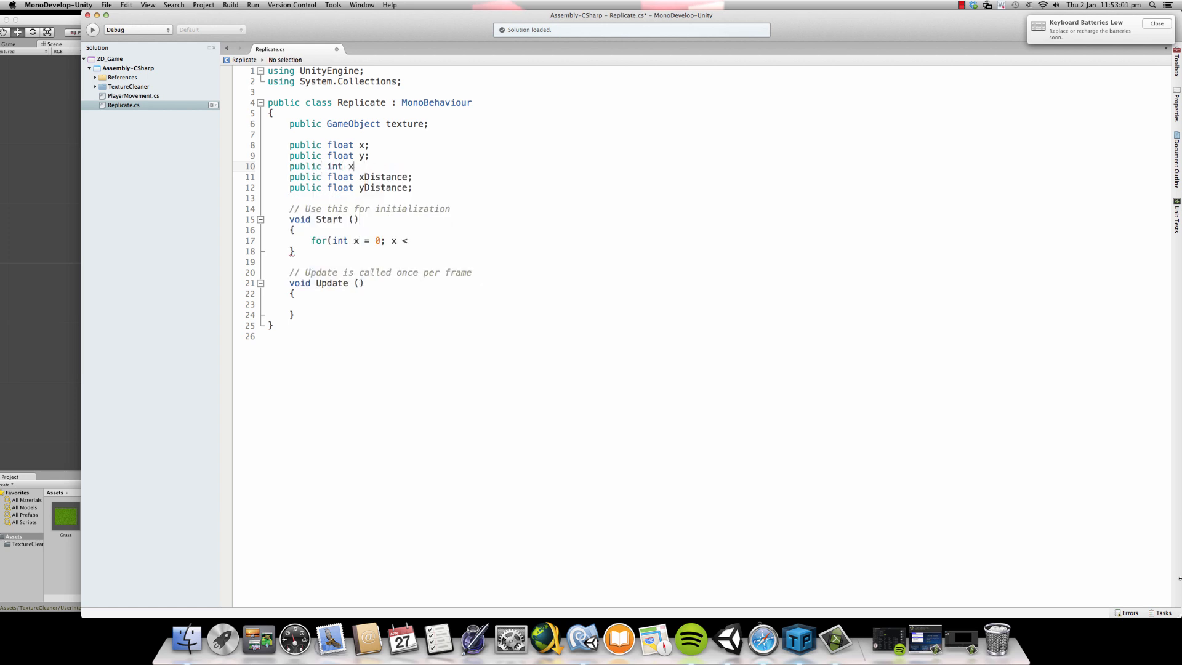
# - Declare "public int yRep;" on a new line below xRep, saving the script
pyautogui.press('Return')
pyautogui.write('public internal yRe')
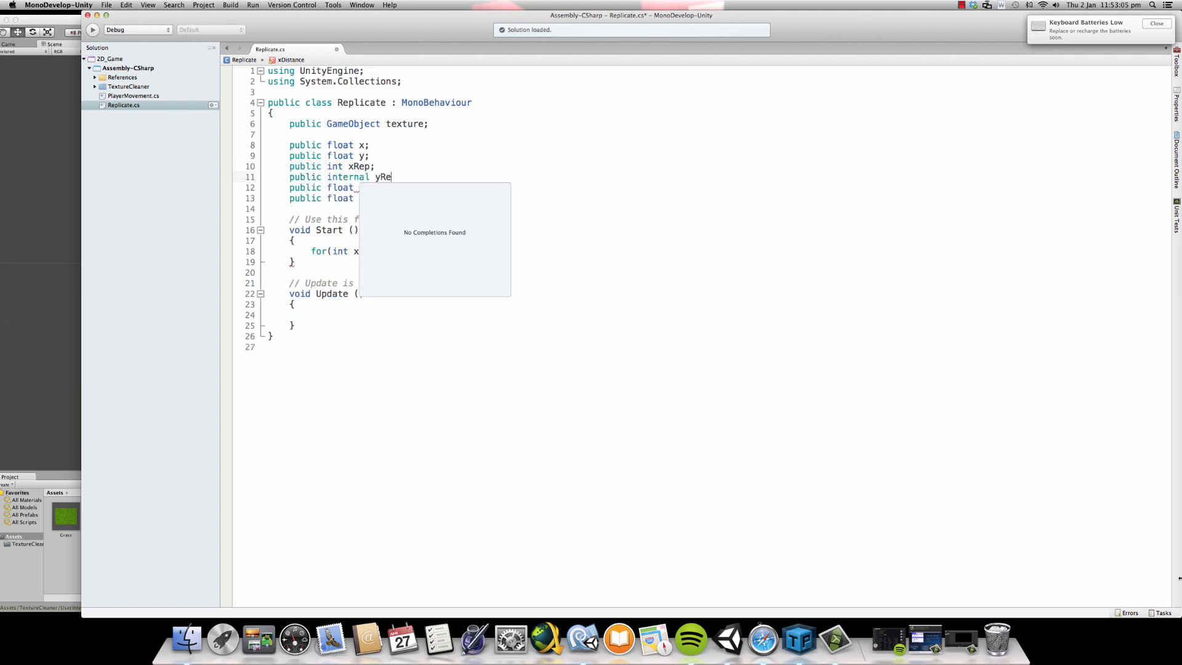
pyautogui.write('p;')
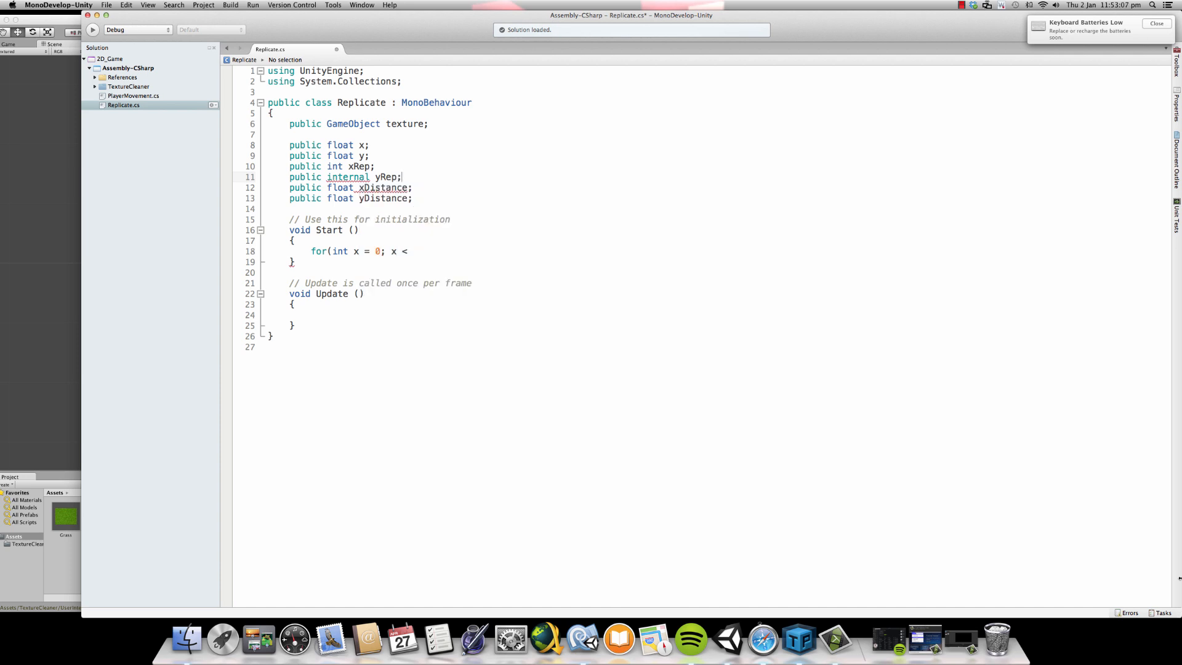
pyautogui.press('super+s')
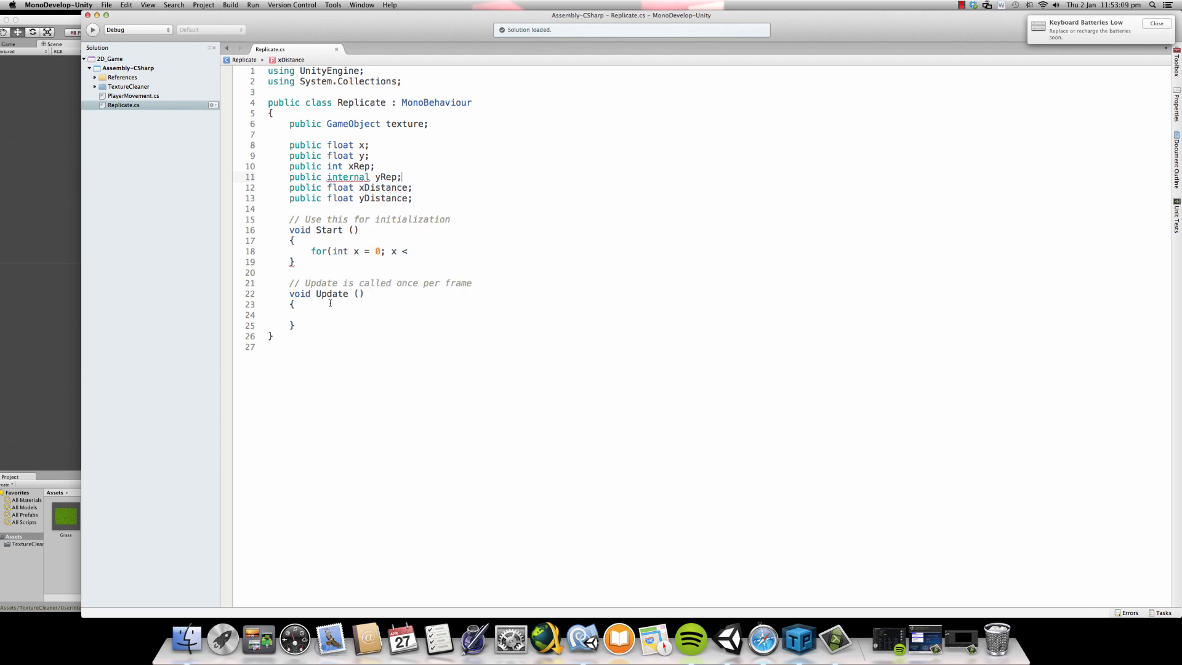
pyautogui.doubleClick(348, 176)
pyautogui.write('int')
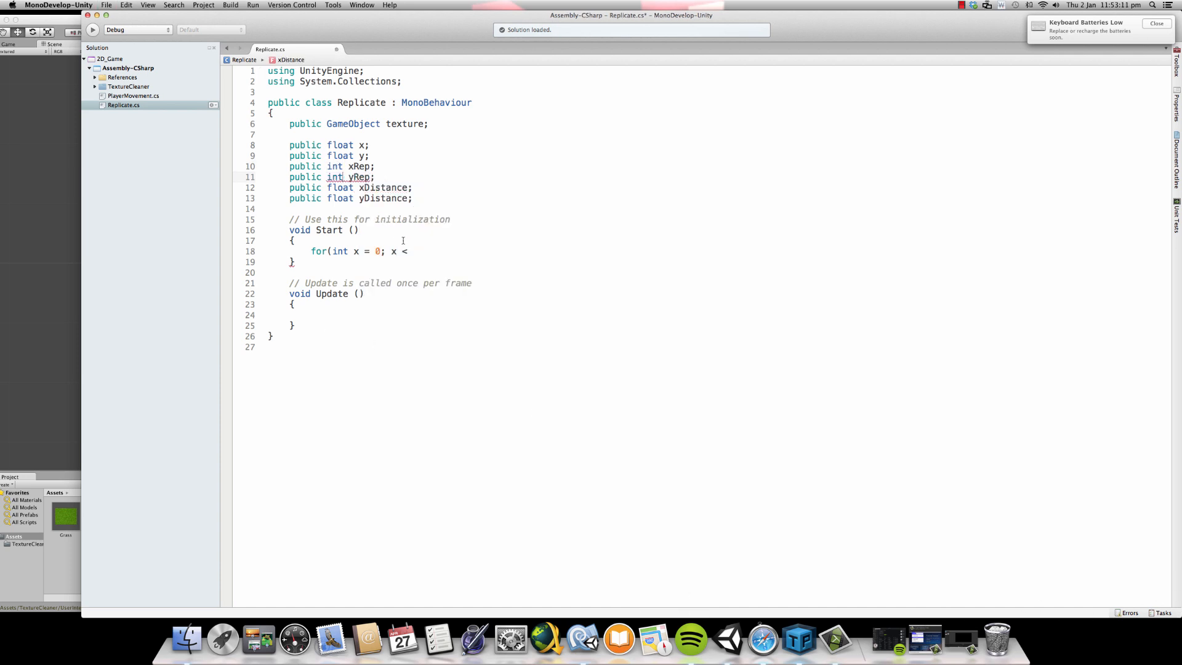
# - Complete the loop header as "for(int x = 0; x < xRep; x++)" and add its opening and closing braces
pyautogui.click(422, 253)
pyautogui.write('xRep')
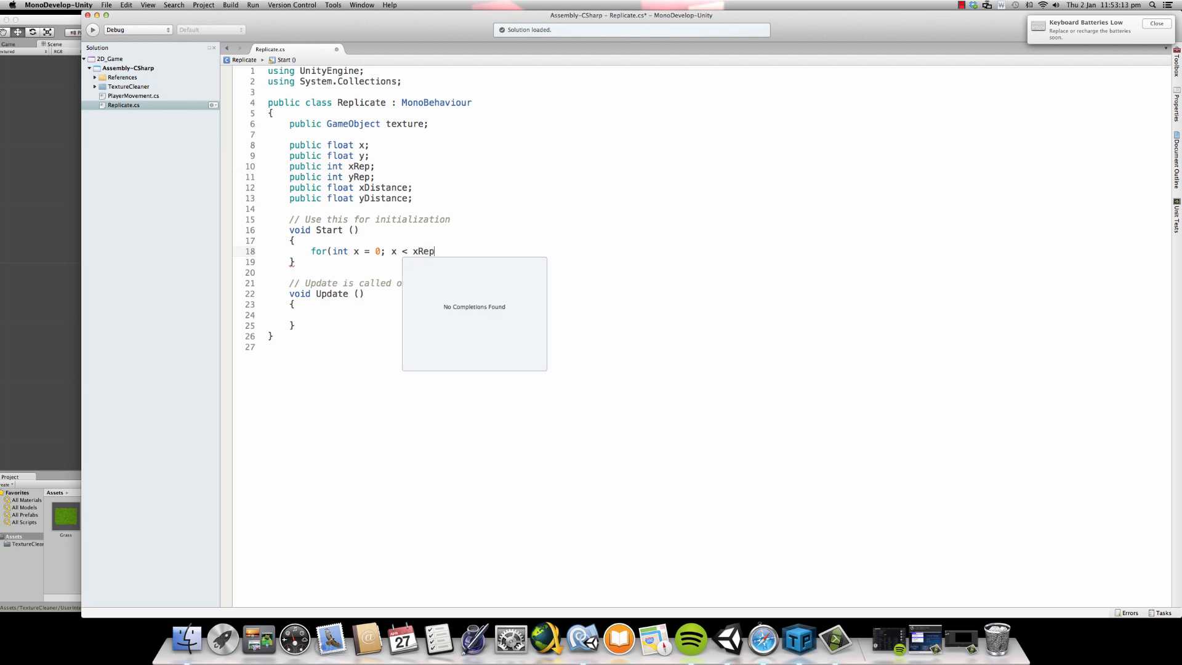
pyautogui.write('; x++)')
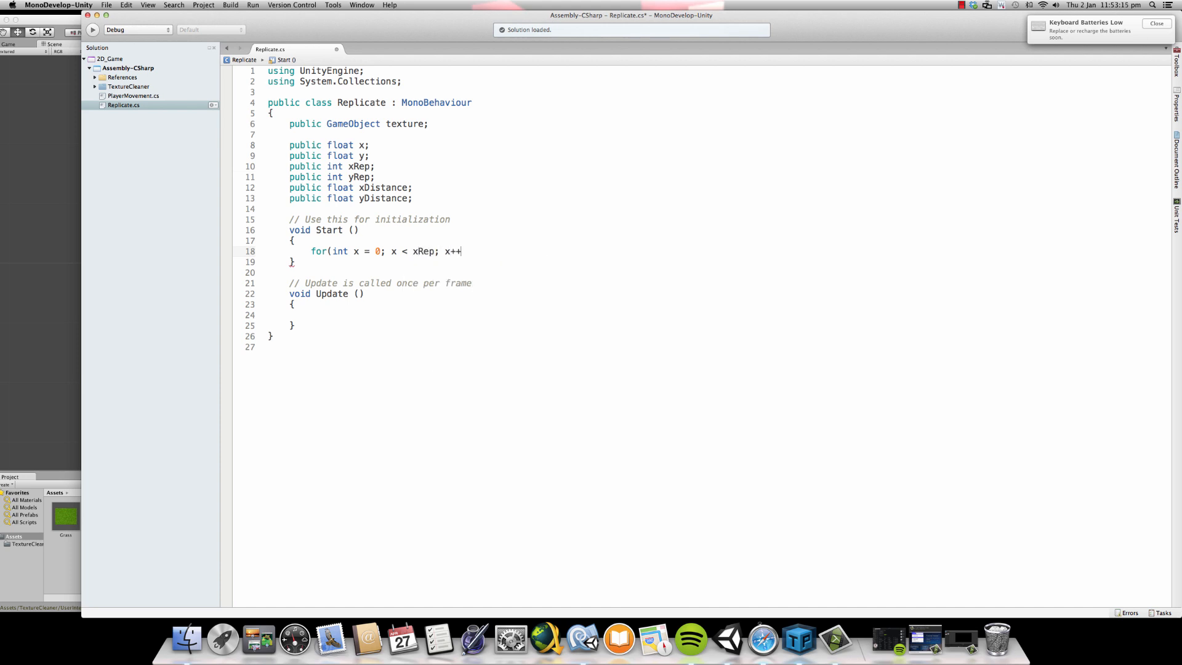
pyautogui.press('Return')
pyautogui.write('{')
pyautogui.press('Return')
pyautogui.write('}')
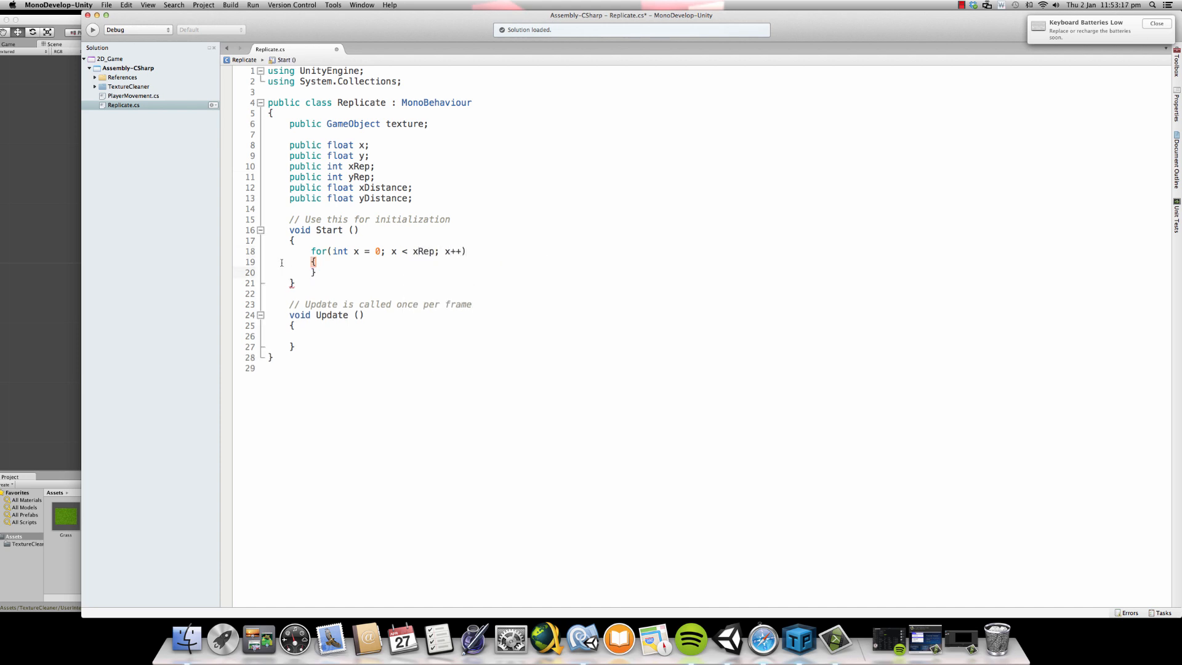
# - Copy the whole x for loop and paste the copy between its own braces as a nested loop
pyautogui.moveTo(306, 252); pyautogui.dragTo(315, 272)
pyautogui.press('super+c')
pyautogui.click(317, 263)
pyautogui.press('Return')
pyautogui.press('super+v')
# - Change the nested loop header to "for(int y = 0; y < yRep; y++)" and insert a blank line in its body
pyautogui.doubleClick(378, 272)
pyautogui.write('y')
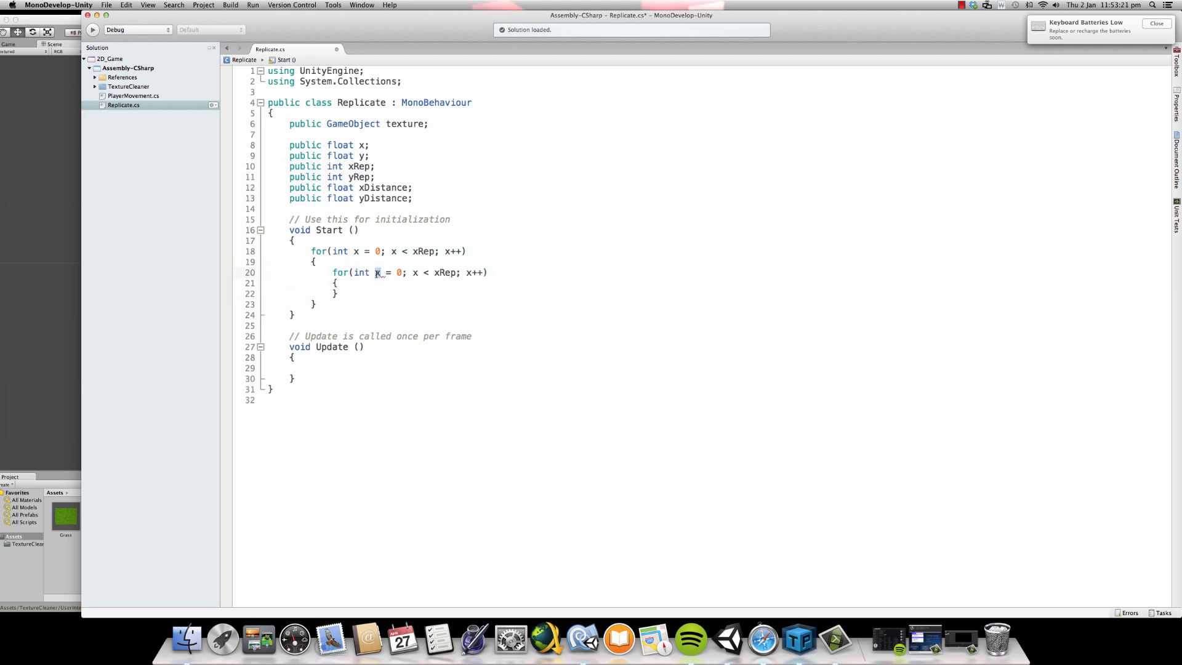
pyautogui.doubleClick(415, 272)
pyautogui.write('y < ')
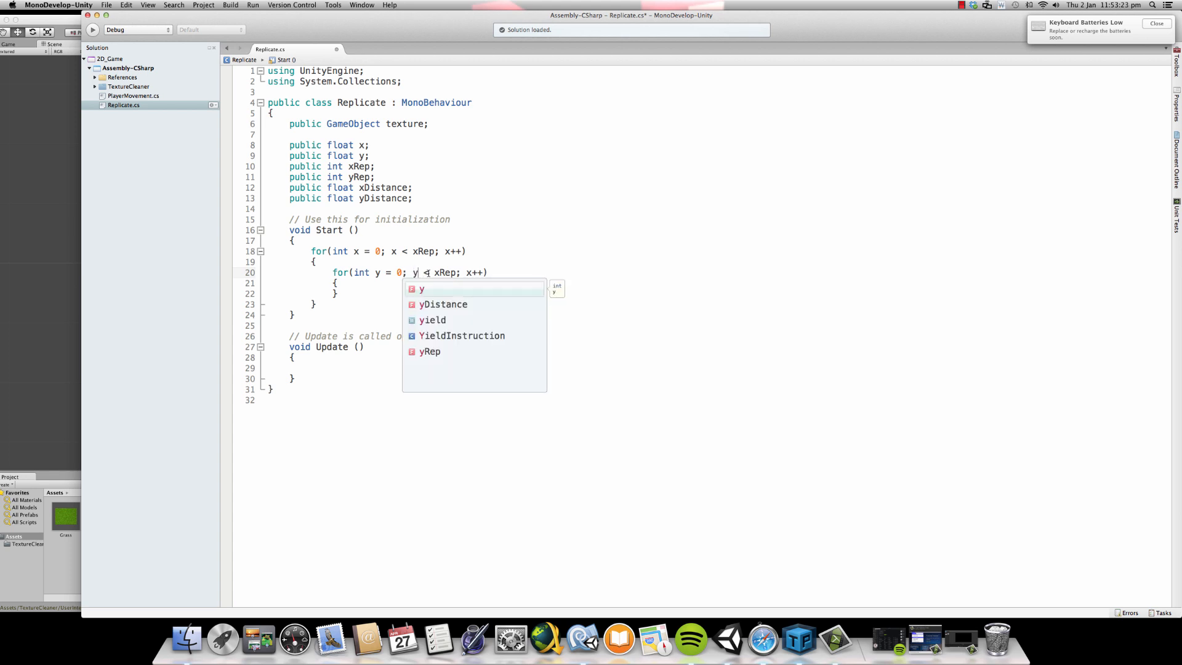
pyautogui.write('y')
pyautogui.doubleClick(468, 272)
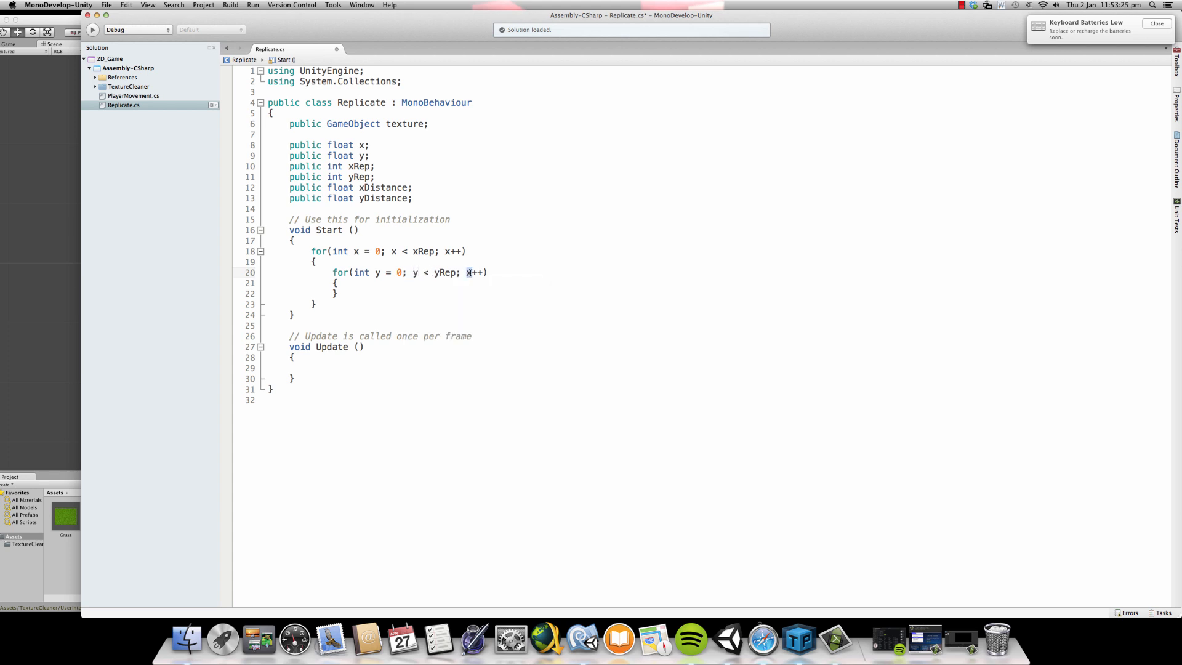
pyautogui.write('y')
pyautogui.click(384, 284)
pyautogui.press('Return')
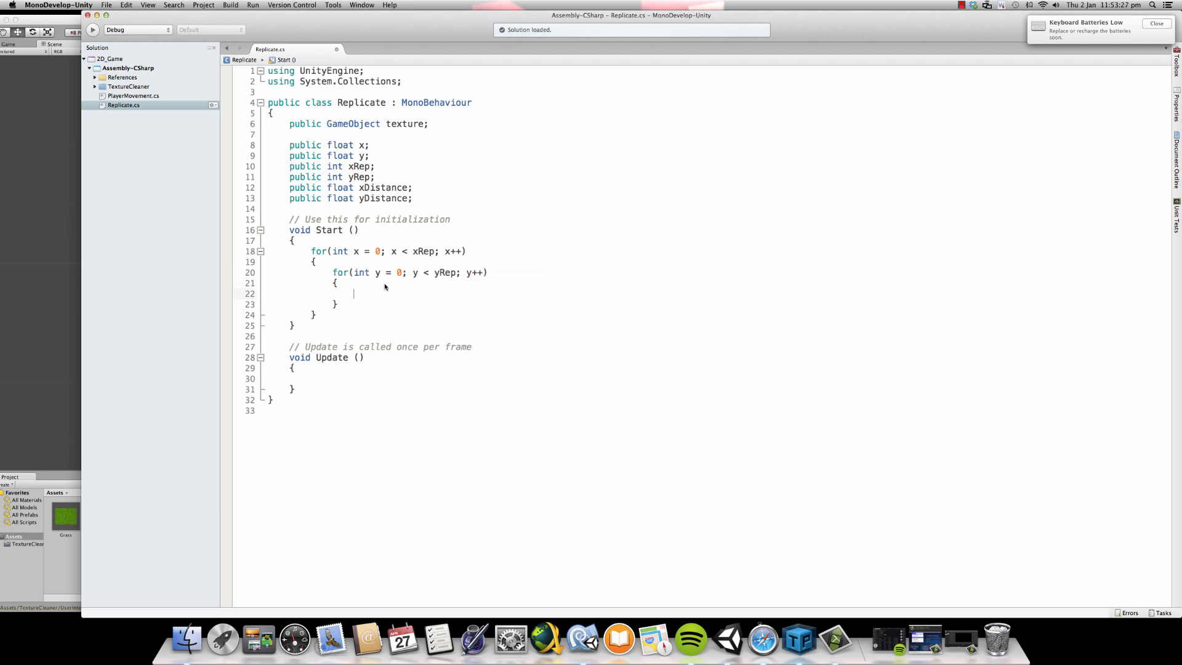
pyautogui.moveTo(311, 251); pyautogui.dragTo(468, 251)
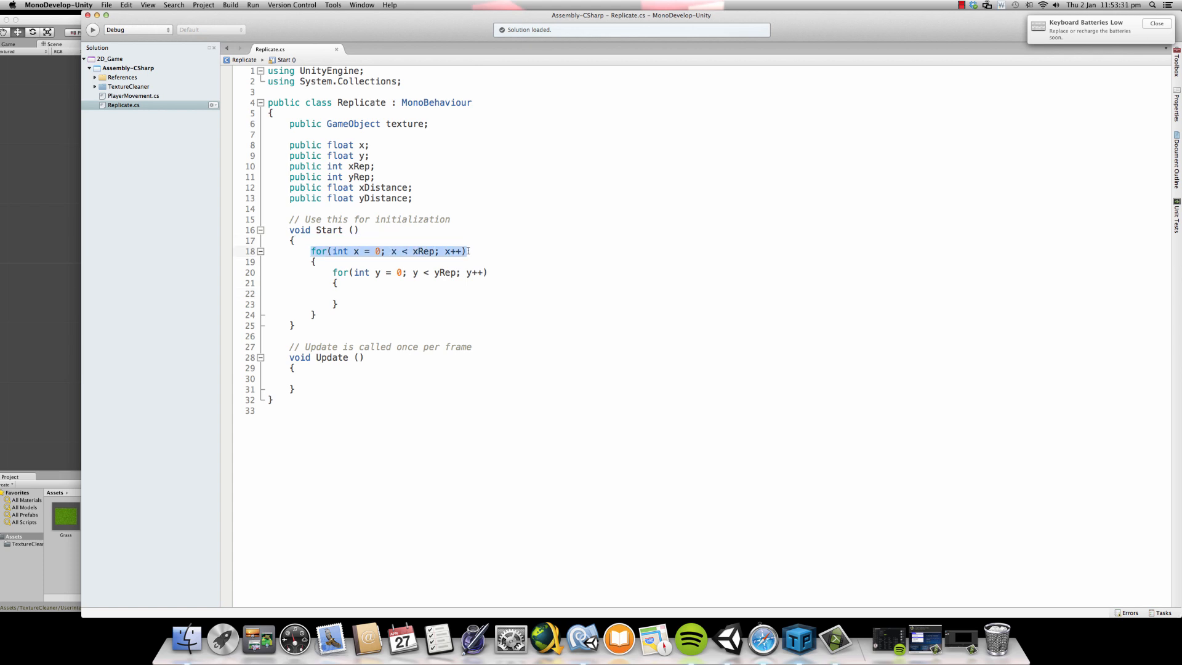
pyautogui.click(288, 250)
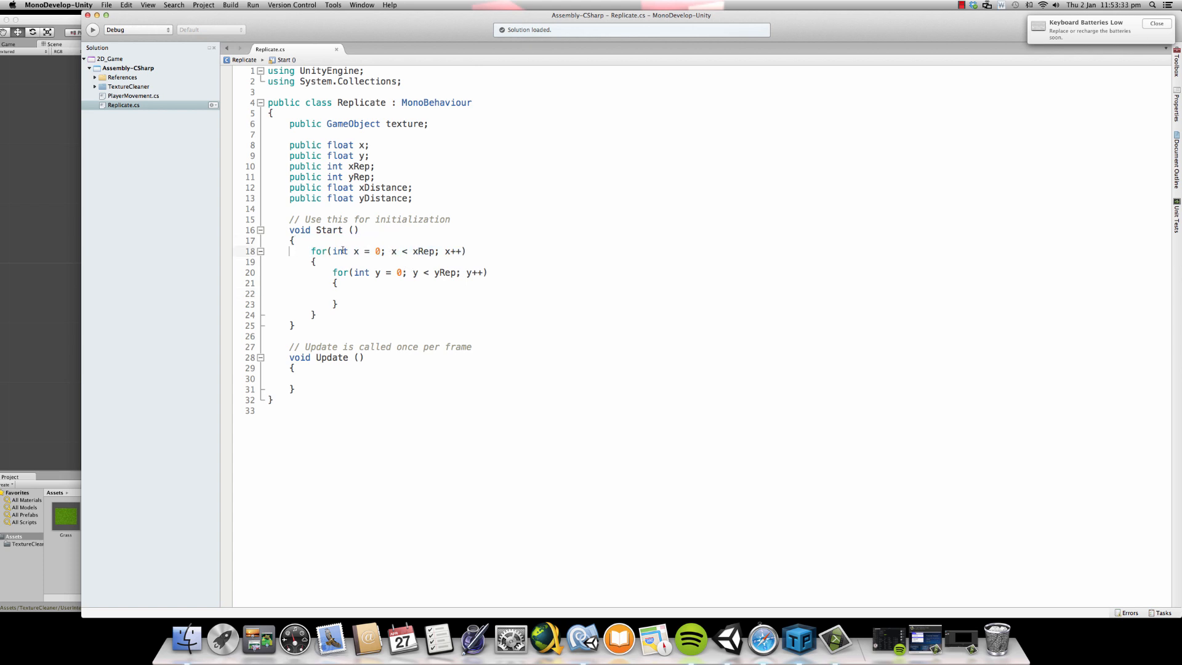
pyautogui.moveTo(310, 251); pyautogui.dragTo(491, 250)
pyautogui.click(454, 252)
pyautogui.moveTo(348, 251); pyautogui.dragTo(461, 251)
pyautogui.moveTo(375, 273); pyautogui.dragTo(492, 274)
# - Add an empty "Instantiate();" call in the body of the nested y loop
pyautogui.click(377, 292)
pyautogui.write('Inst')
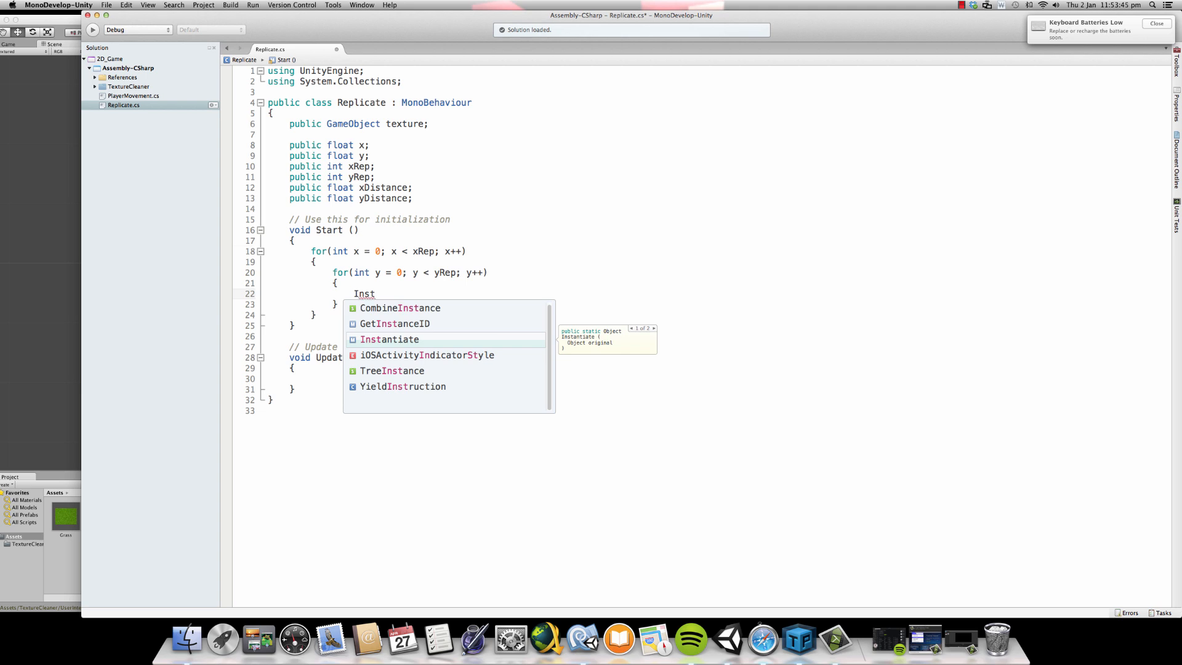
pyautogui.press('Return')
pyautogui.write('();')
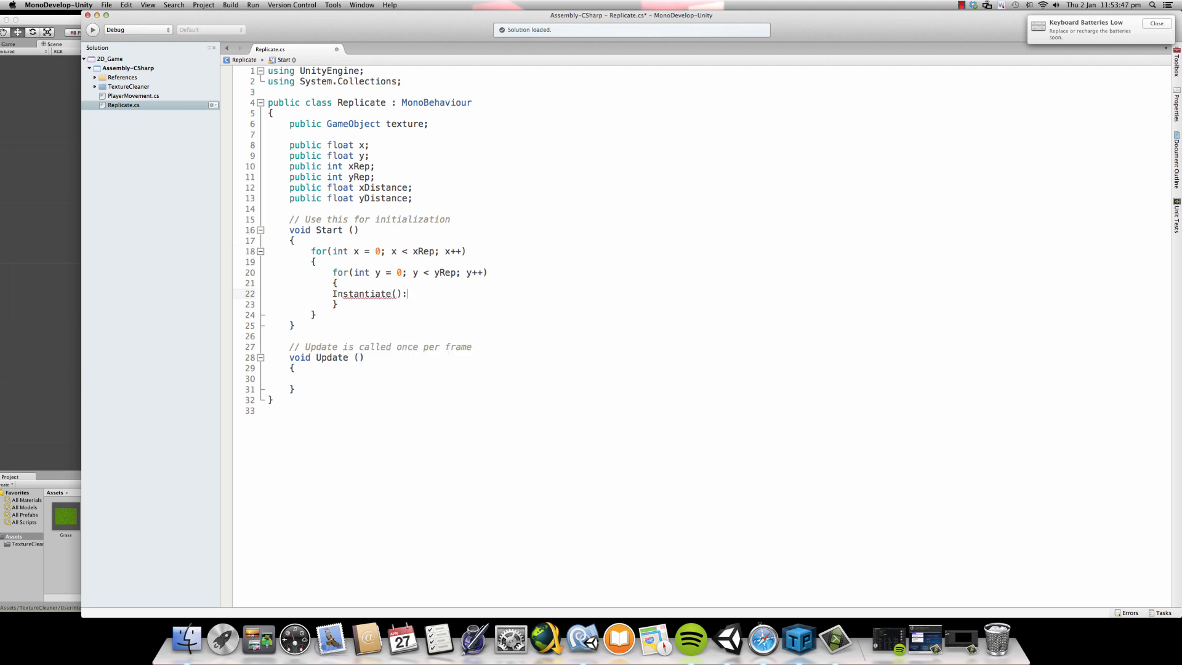
pyautogui.press('BackSpace')
pyautogui.write(';')
# - Give the Instantiate call the arguments texture, x and y, and save the script
pyautogui.press('Left')
pyautogui.press('Left')
pyautogui.write('texture')
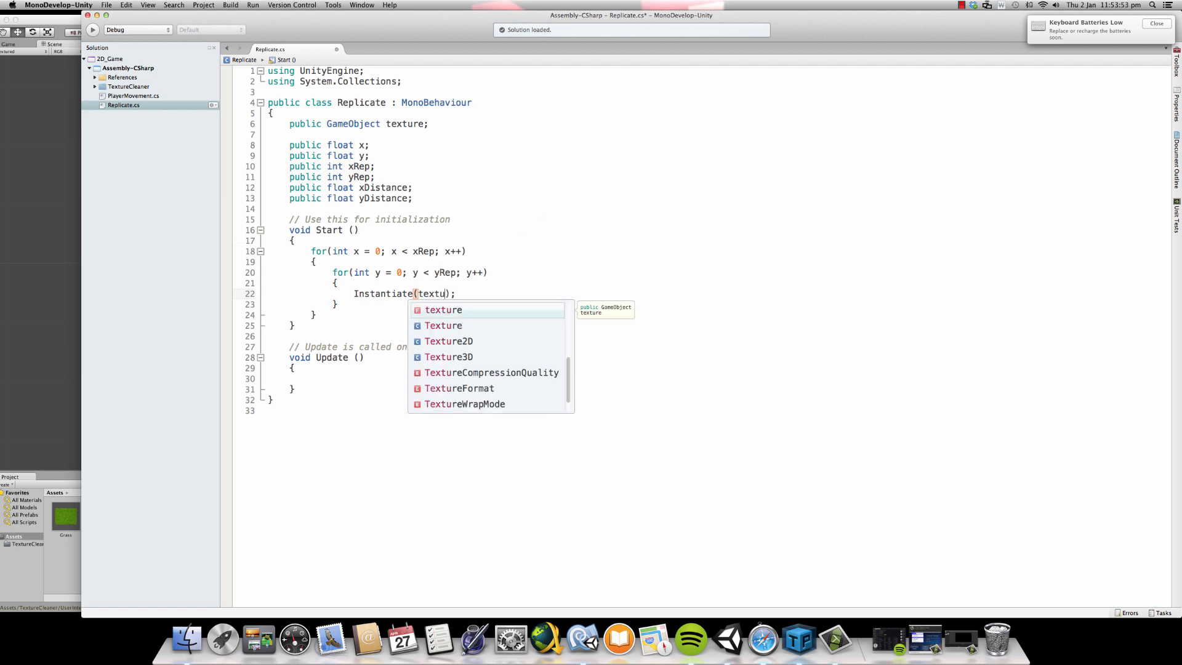
pyautogui.write(', x, y')
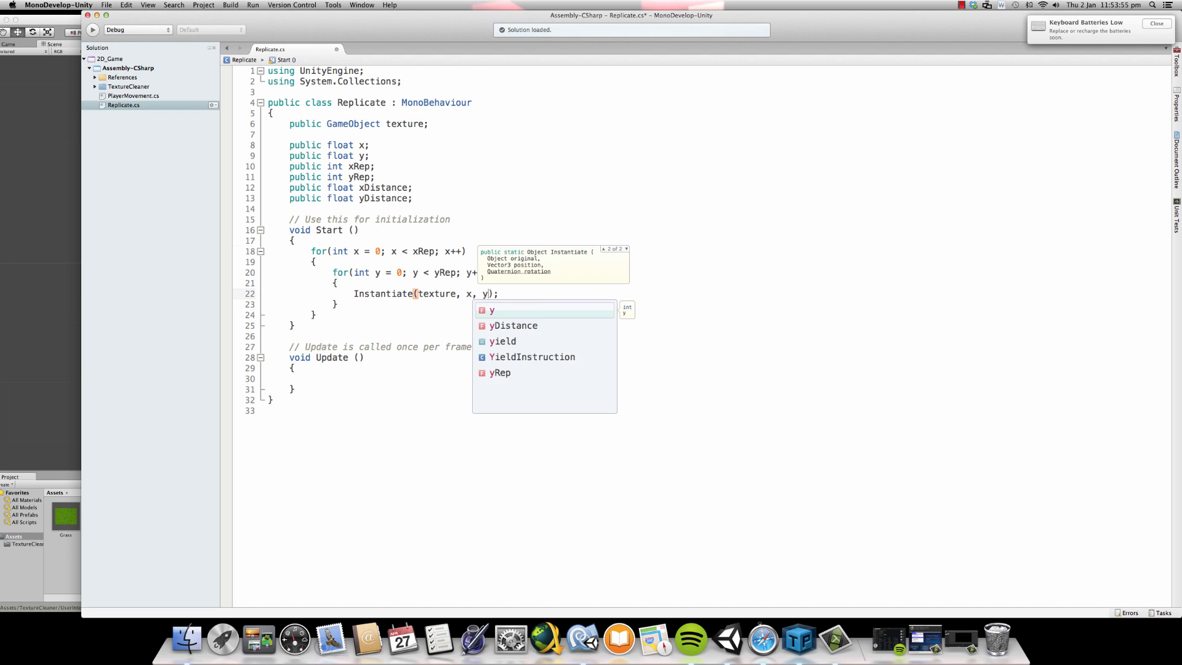
pyautogui.press('super+s')
# - Switch to Unity, read the first Replicate script error in the console, and return to MonoDevelop
pyautogui.click(62, 273)
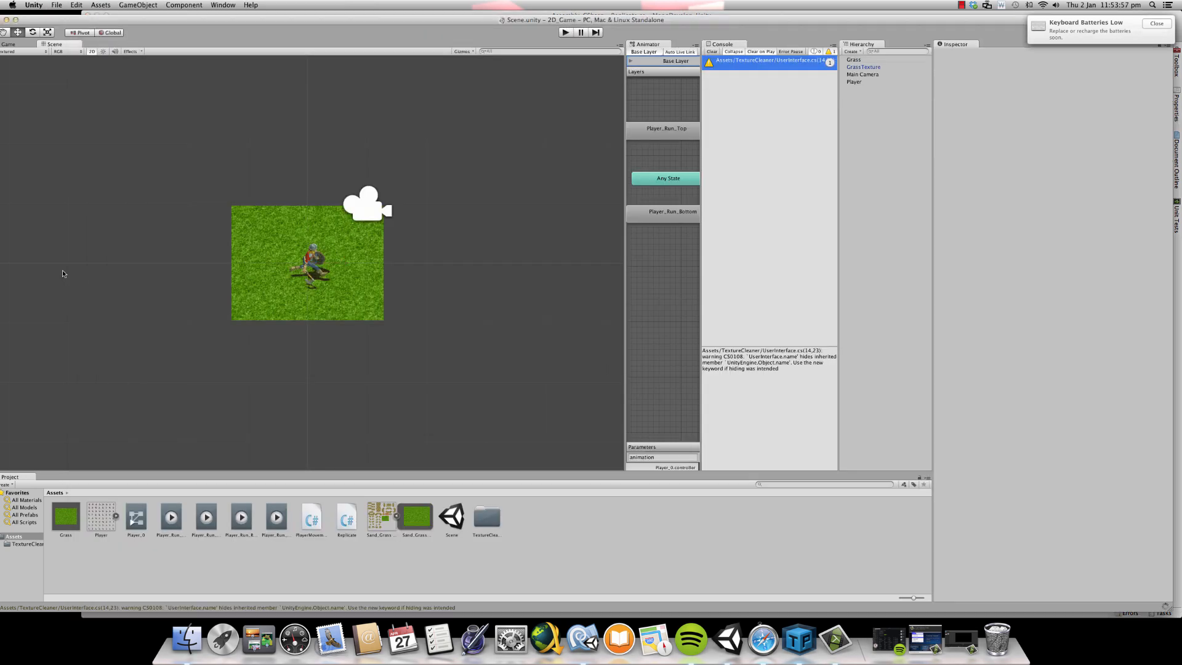
pyautogui.click(798, 78)
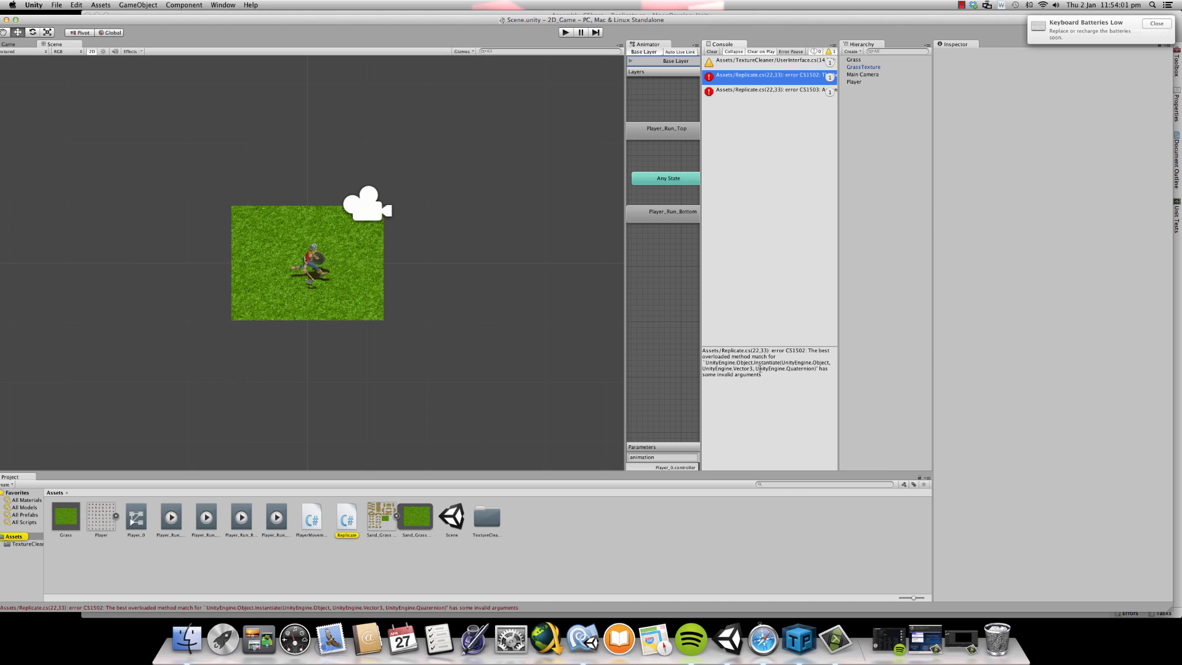
pyautogui.click(592, 642)
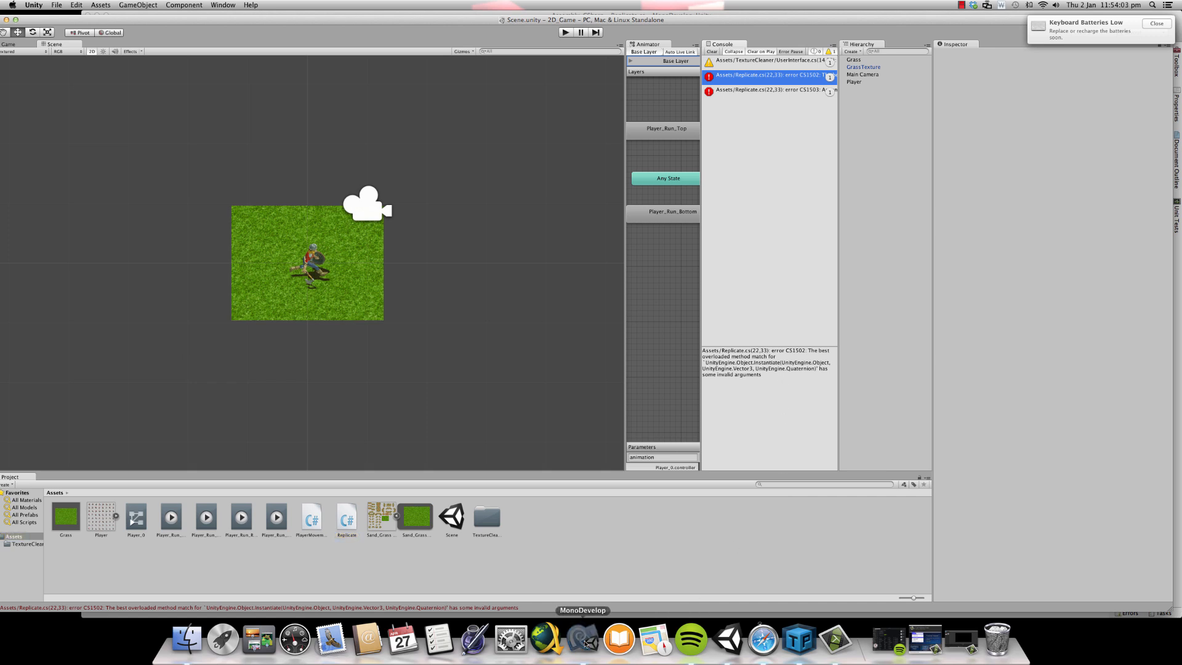
# - Switch to MonoDevelop and replace the x and y arguments of the Instantiate call with an empty "new Vector3()"
pyautogui.press('BackSpace')
pyautogui.press('BackSpace')
pyautogui.press('BackSpace')
pyautogui.press('BackSpace')
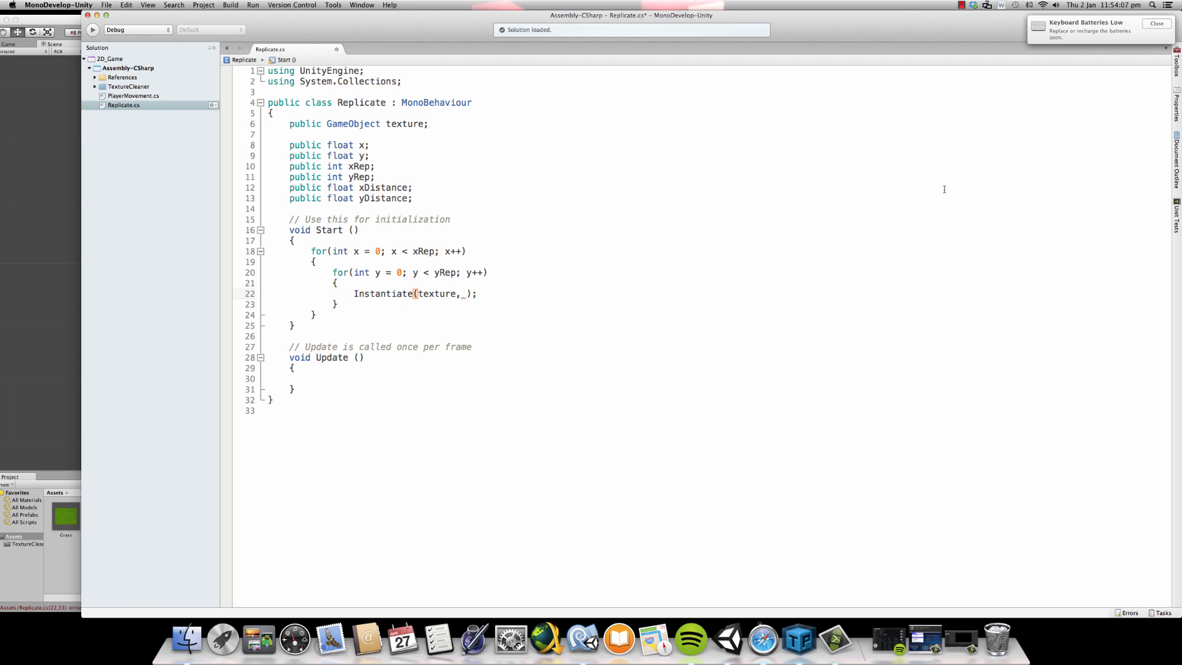
pyautogui.write('new ve')
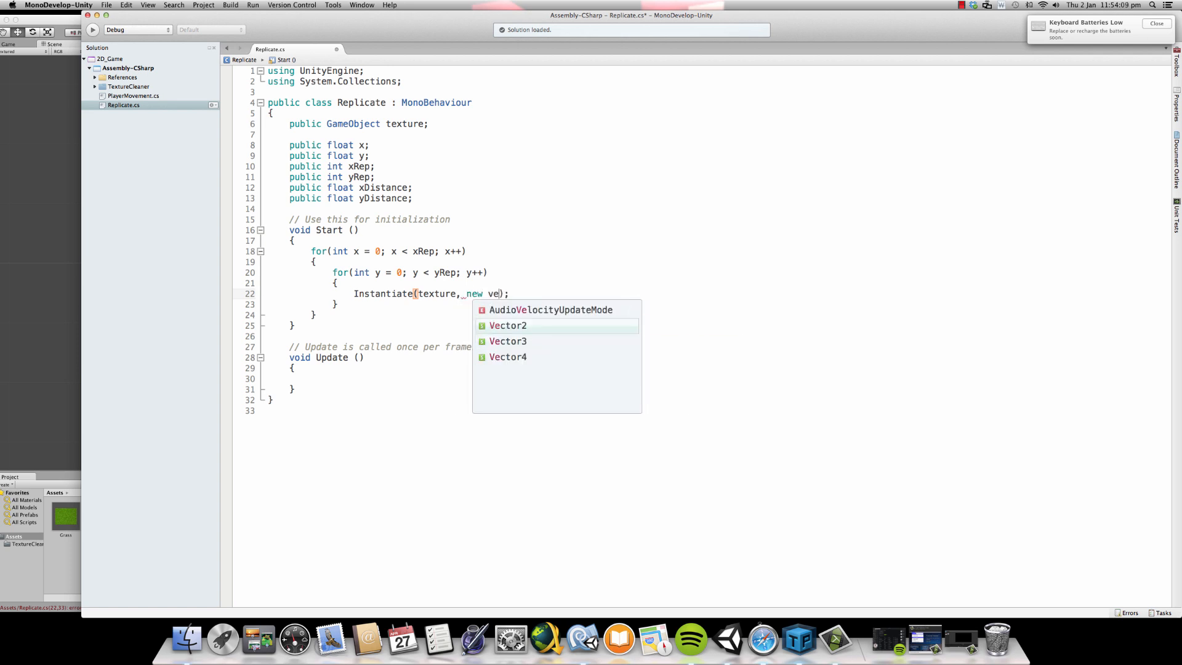
pyautogui.press('Down')
pyautogui.press('Return')
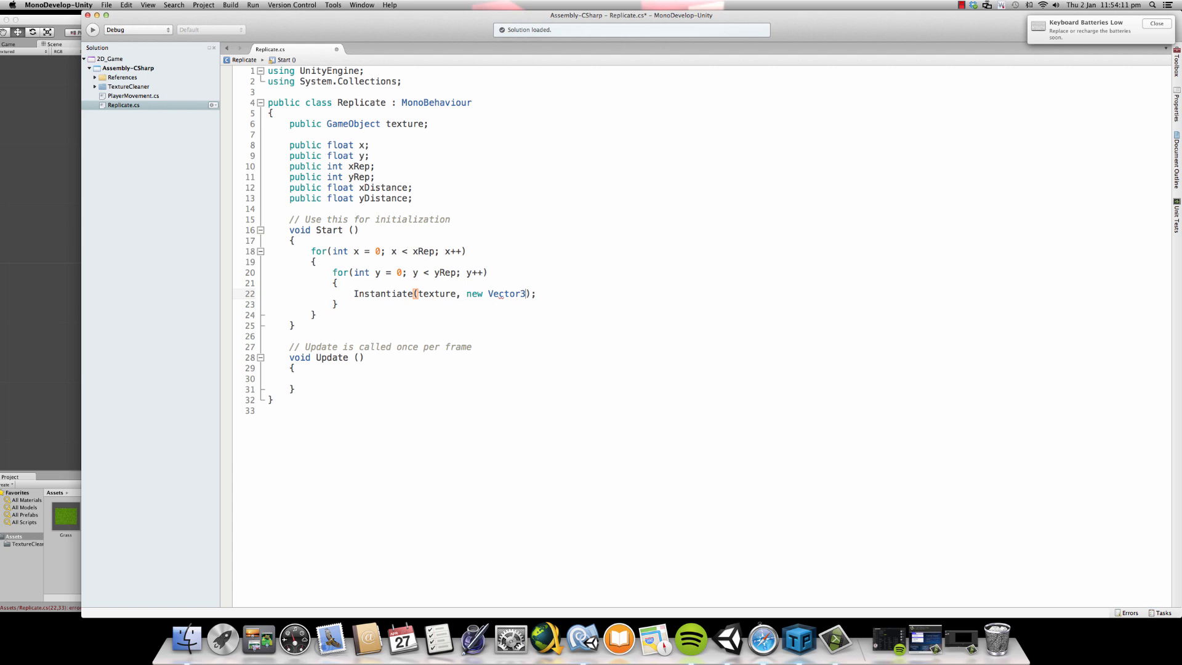
pyautogui.write('(')
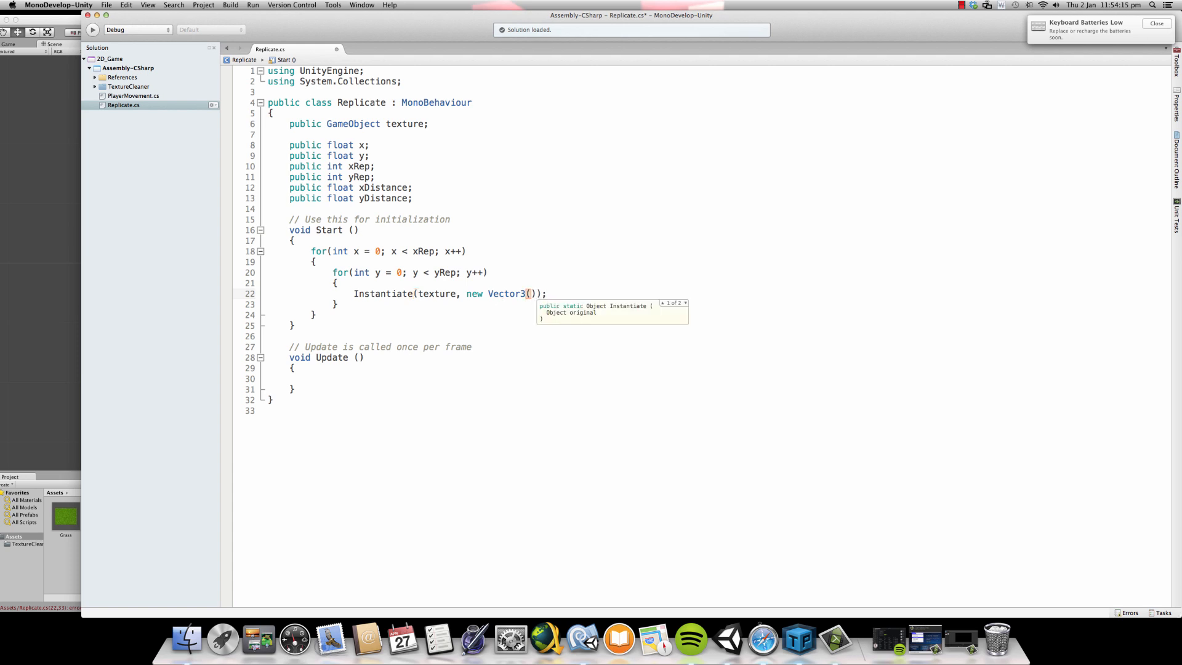
pyautogui.write('x*')
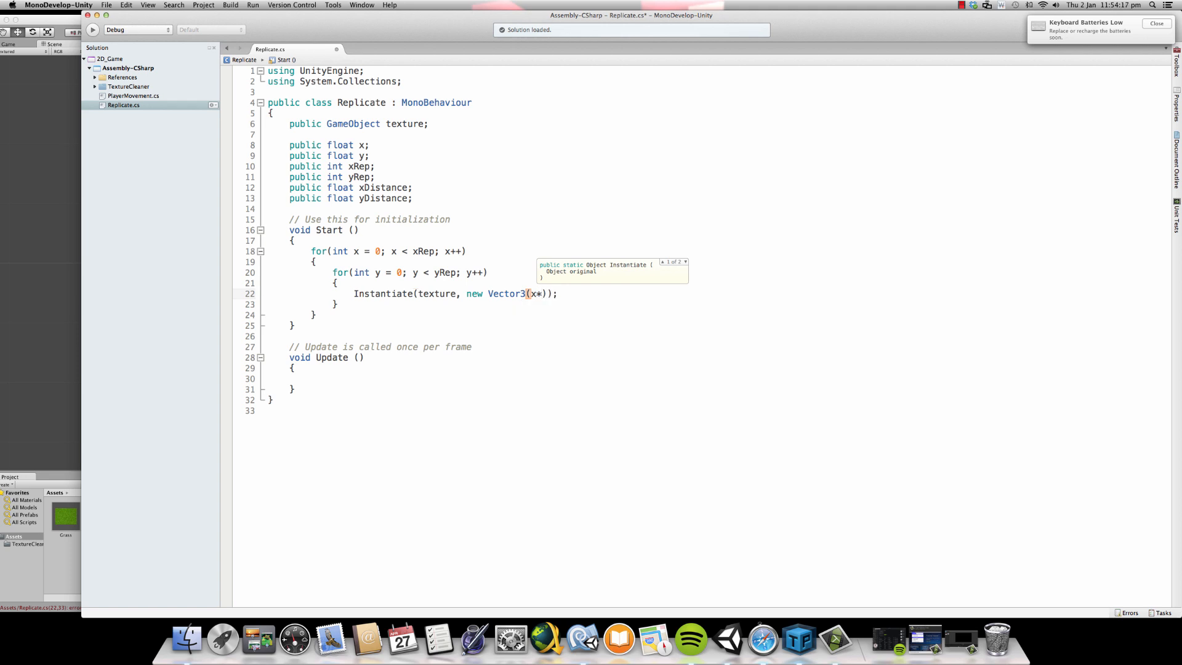
pyautogui.write('x')
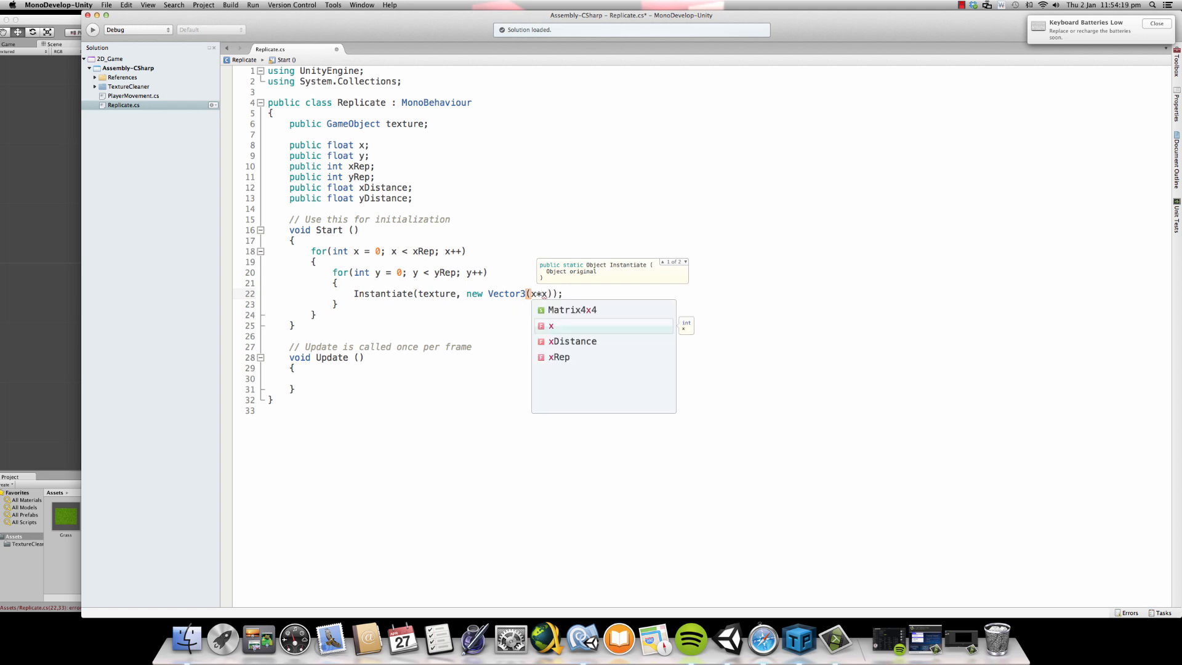
# - Fill the Vector3 arguments of the Instantiate call with x*xDistance, y*yDistance and 10
pyautogui.press('Down')
pyautogui.press('Return')
pyautogui.write(', y')
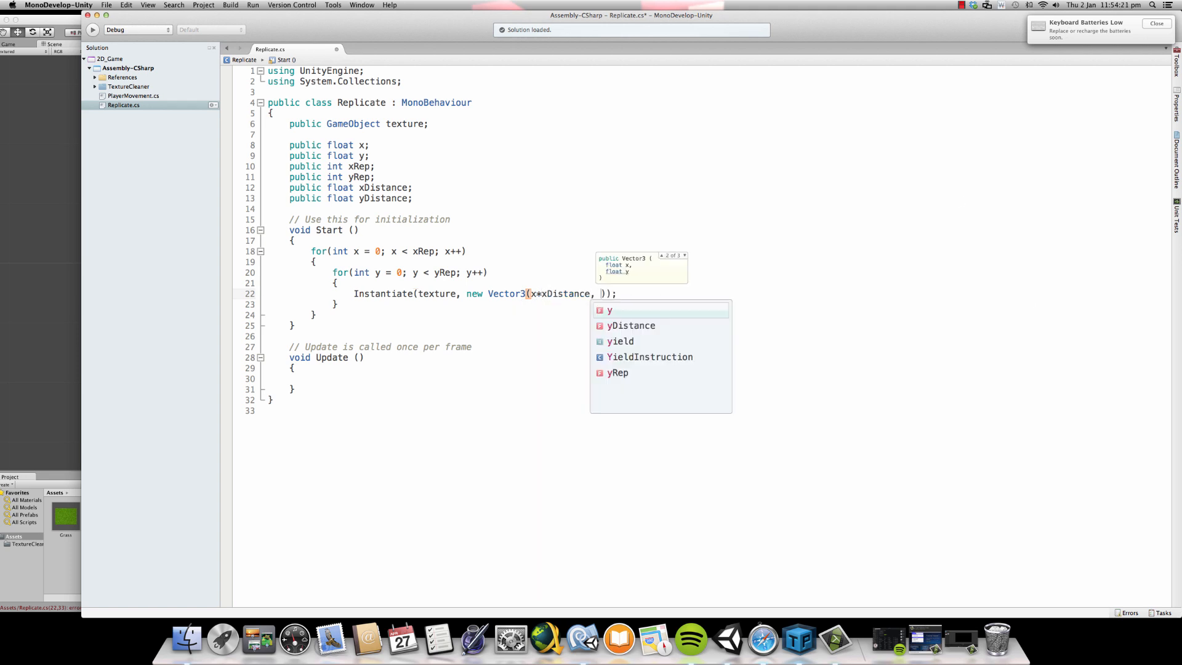
pyautogui.press('Escape')
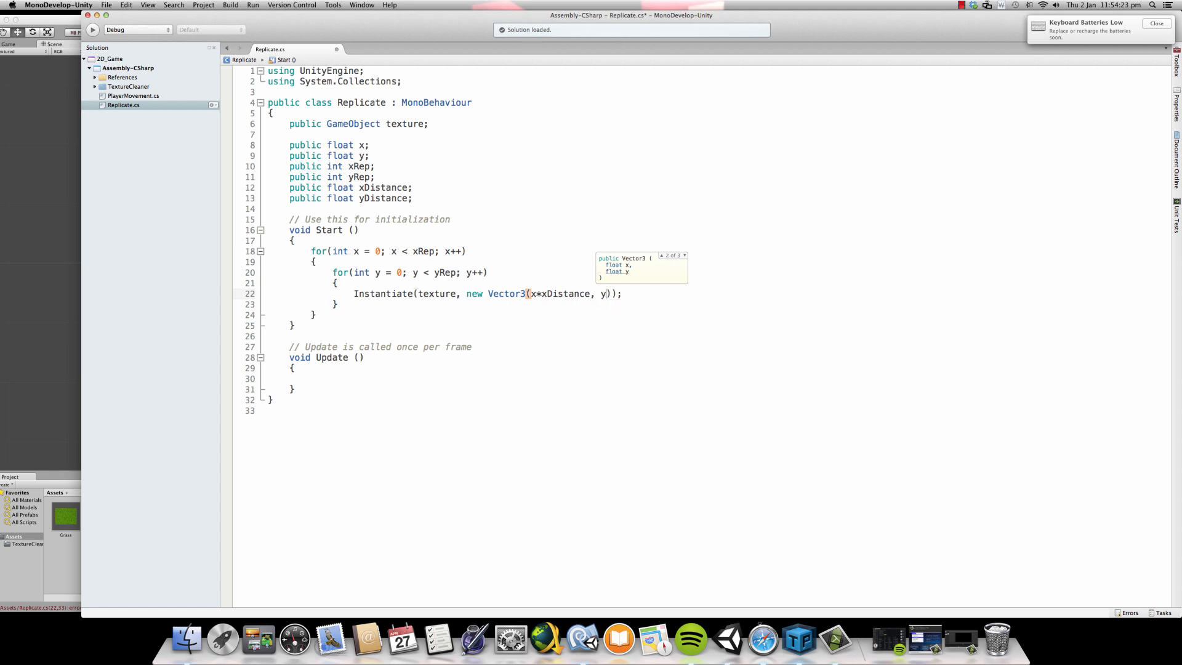
pyautogui.write('*yDistance')
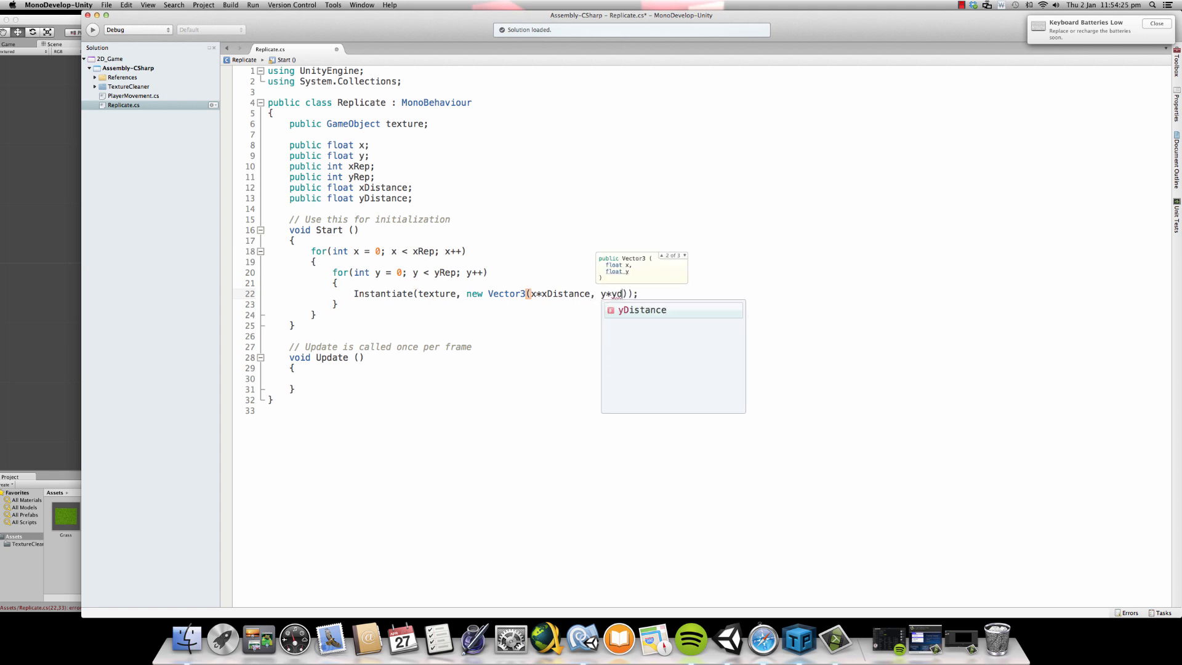
pyautogui.press('Return')
pyautogui.write(', ')
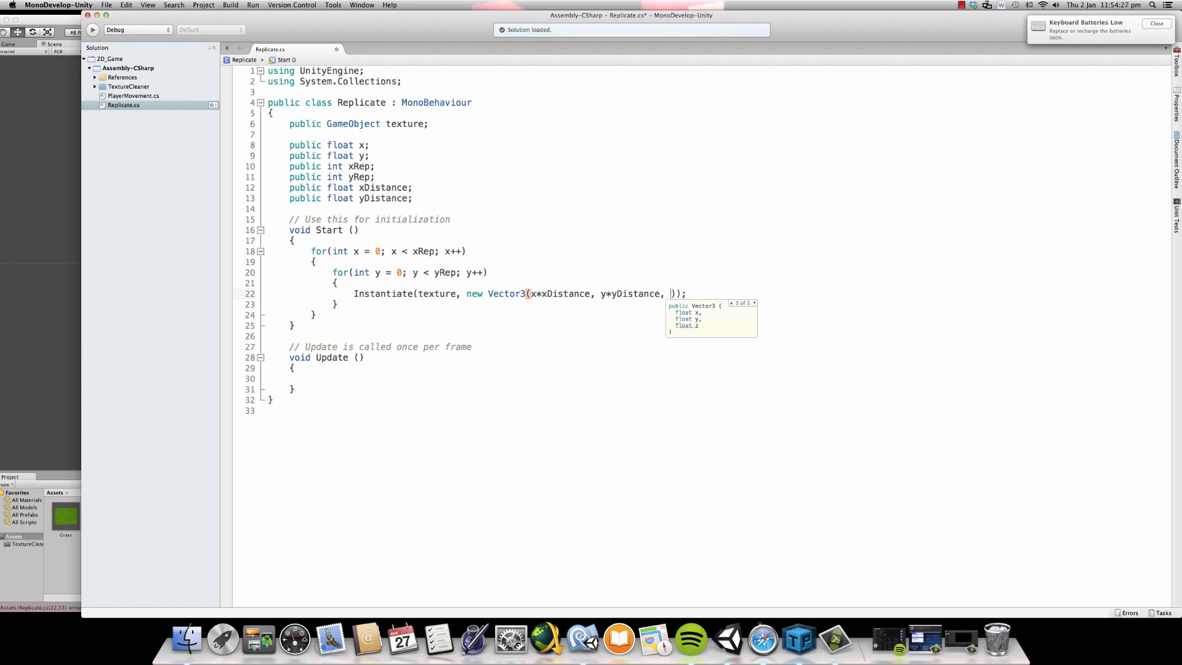
pyautogui.write('10')
pyautogui.press('Right')
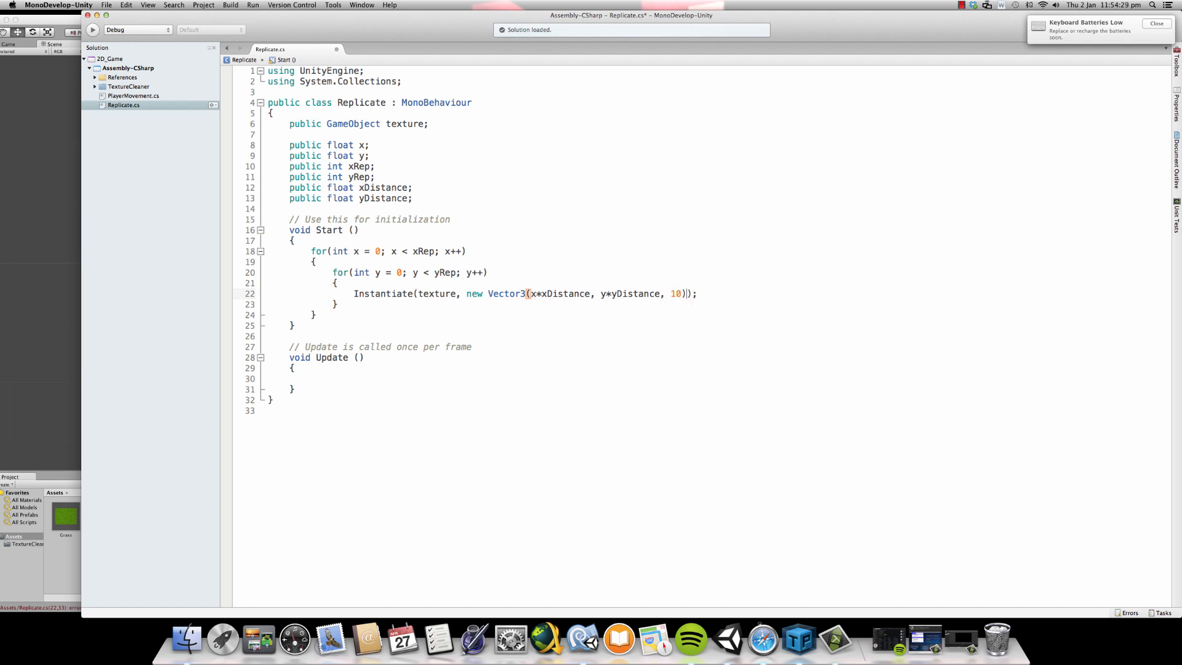
# - Add Quaternion.identity as the rotation argument of the Instantiate call and save the script
pyautogui.write(', ')
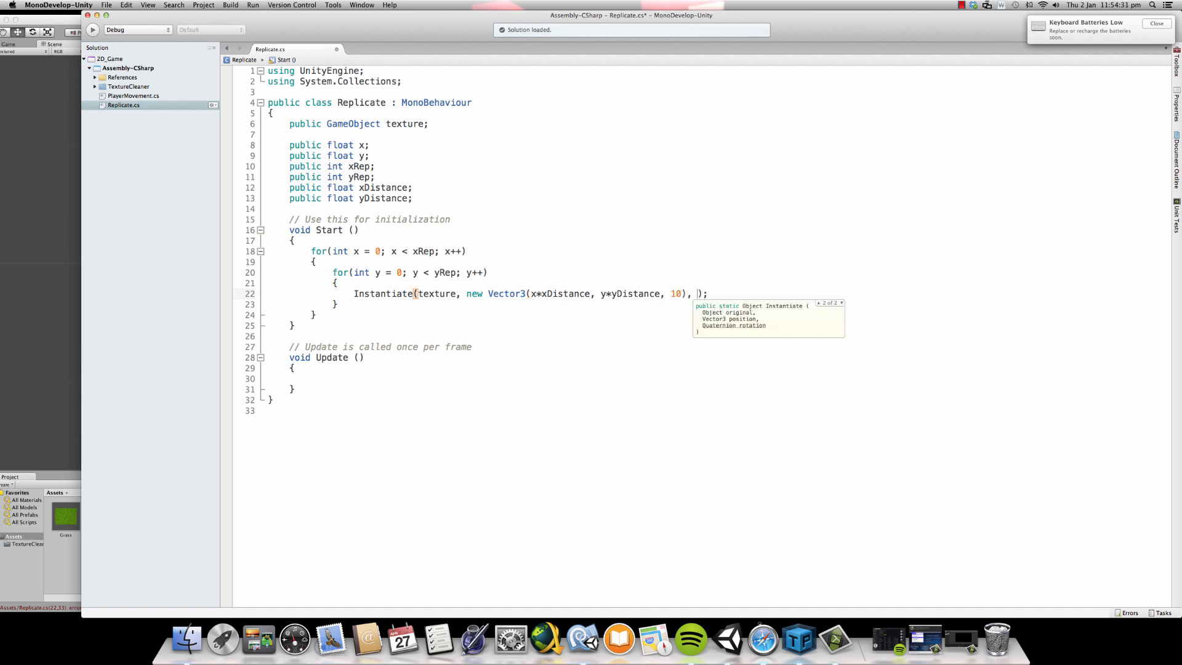
pyautogui.write('Quaternion')
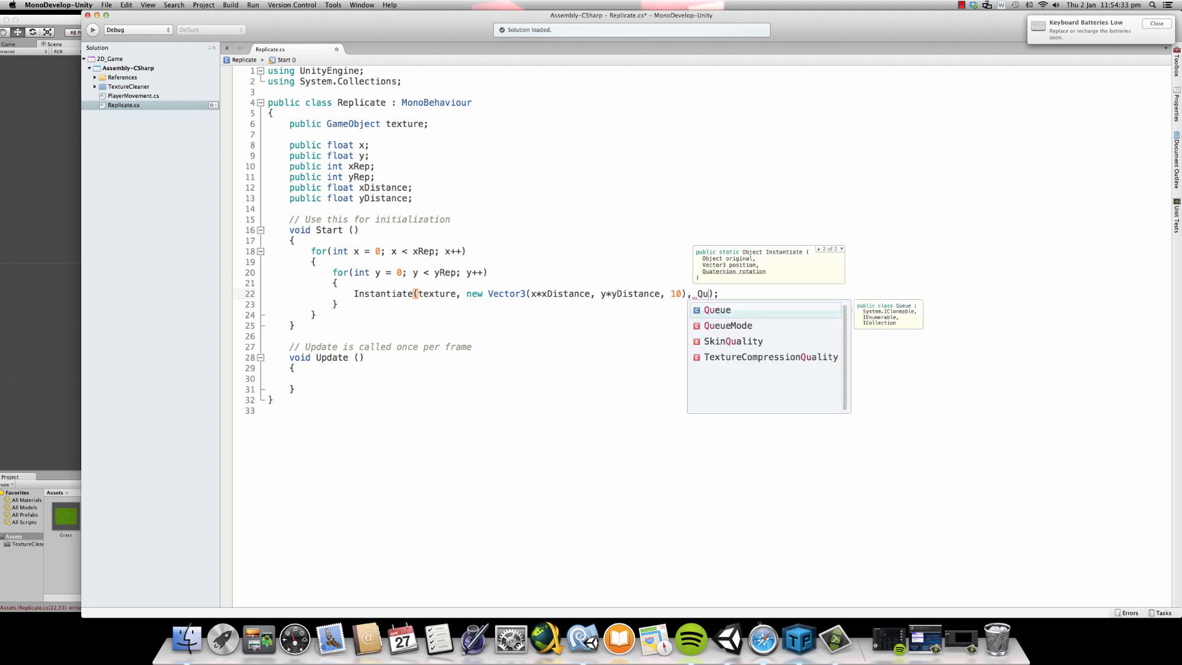
pyautogui.write('.i')
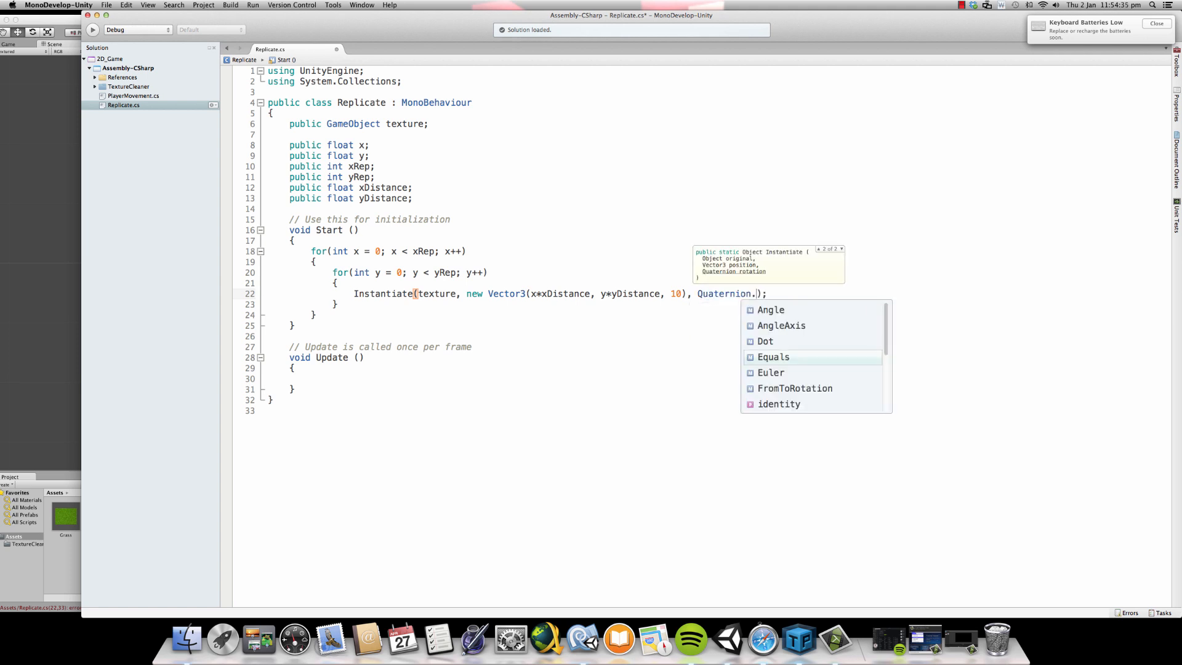
pyautogui.press('Return')
pyautogui.press('super+s')
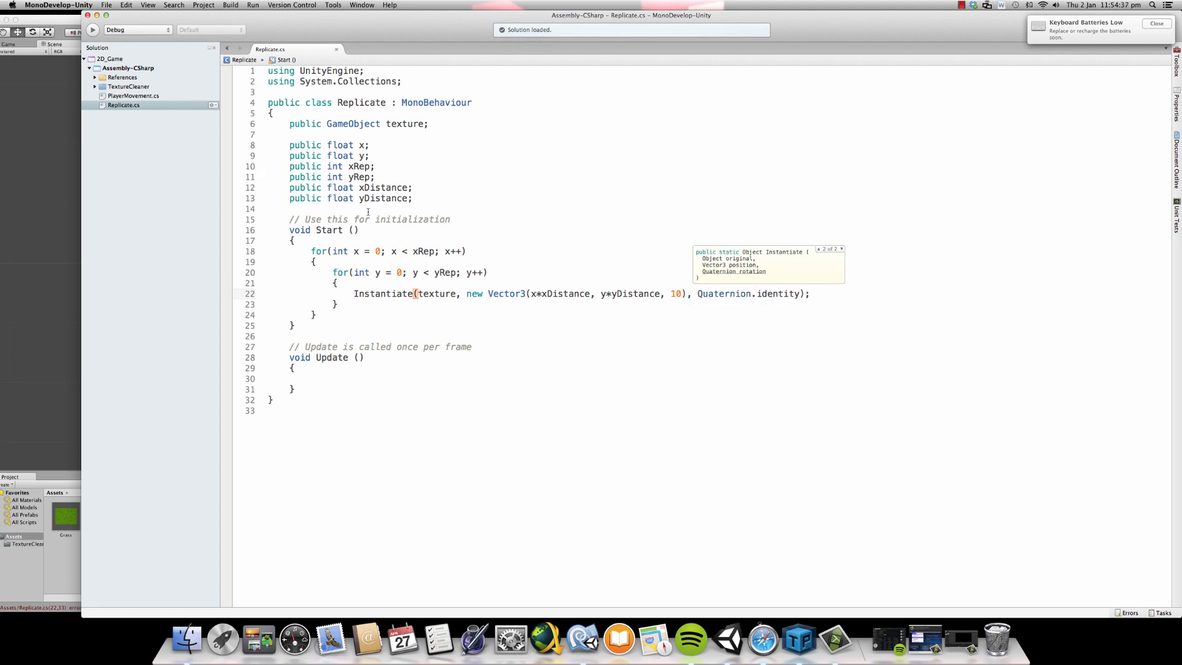
# - Switch to Unity, play-test the scene while inspecting the GrassTexture and Grass objects, and stop the game
pyautogui.click(35, 278)
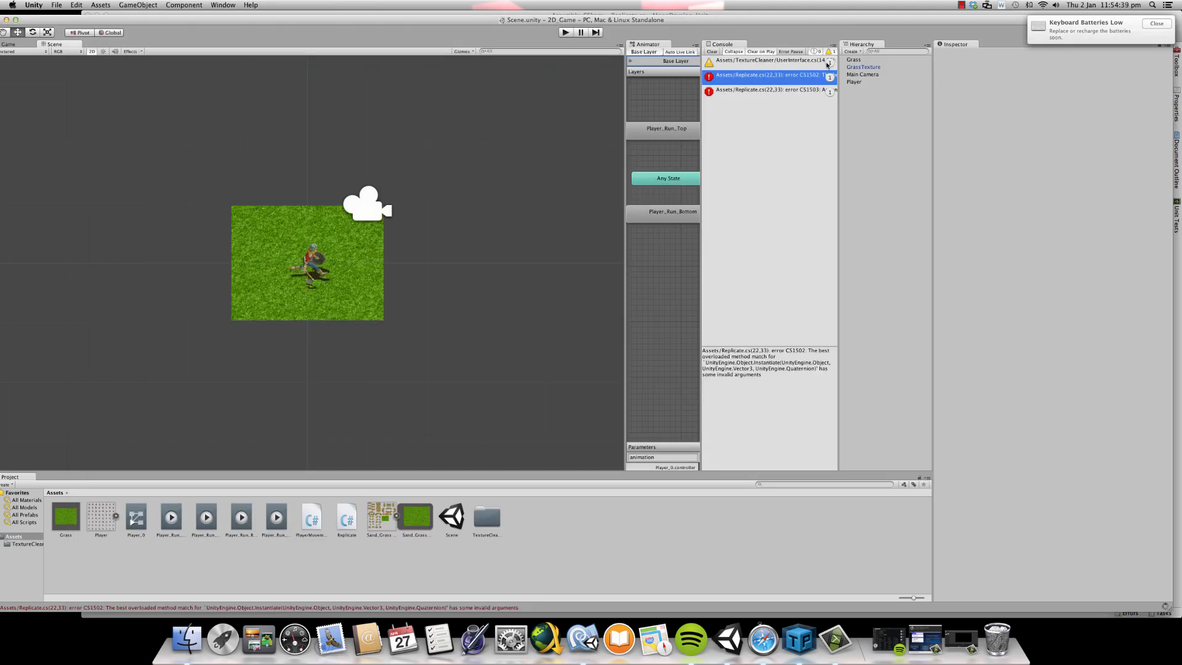
pyautogui.click(564, 32)
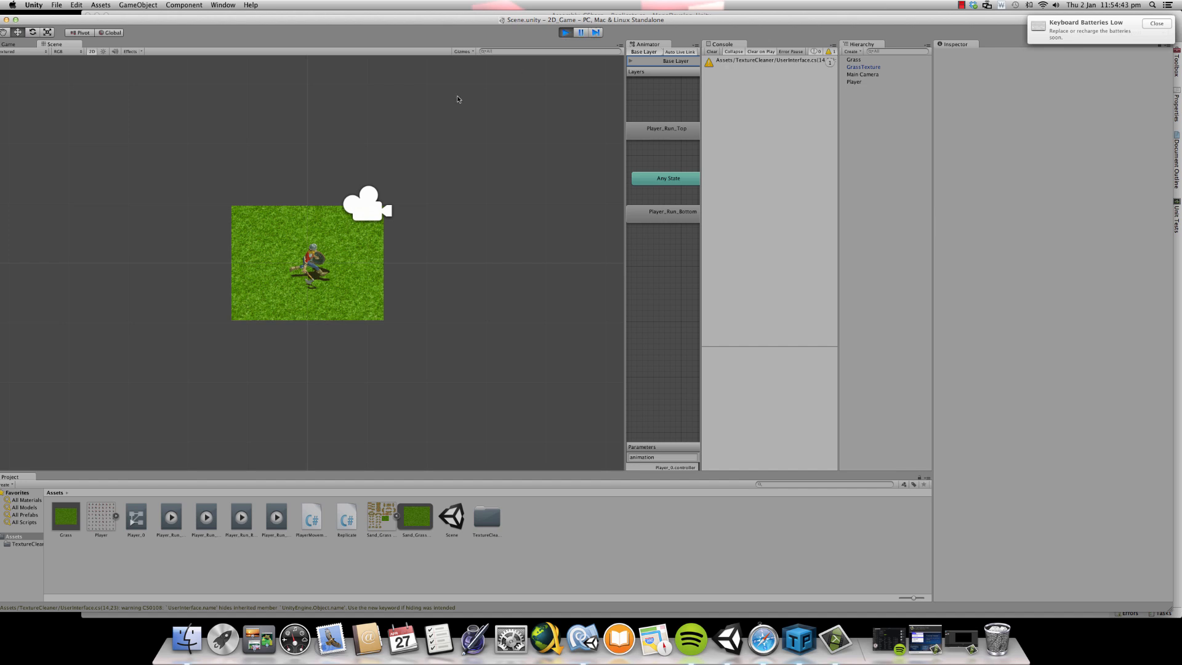
pyautogui.click(54, 44)
pyautogui.click(864, 66)
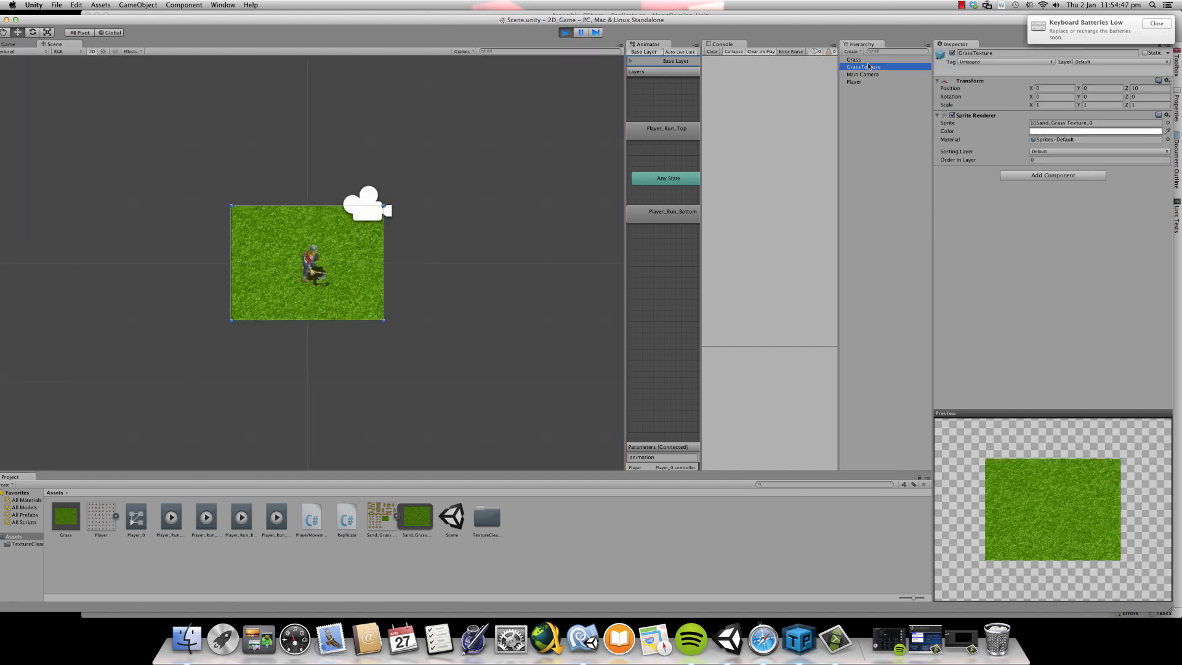
pyautogui.click(868, 61)
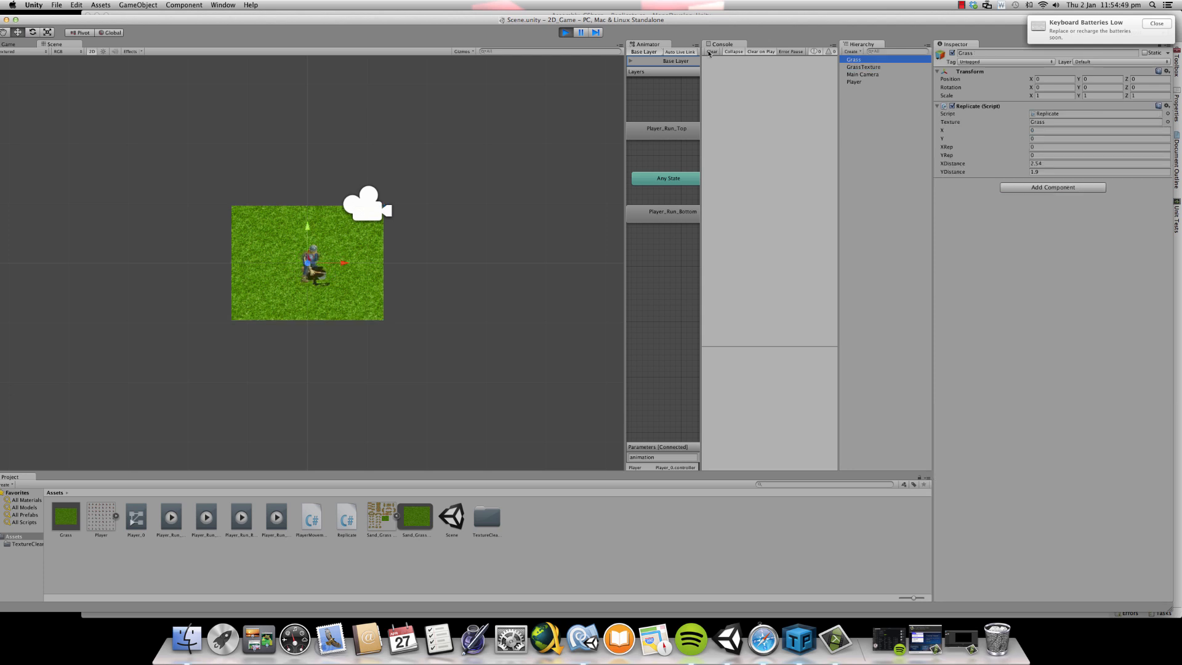
pyautogui.scroll(-3, 534, 142)
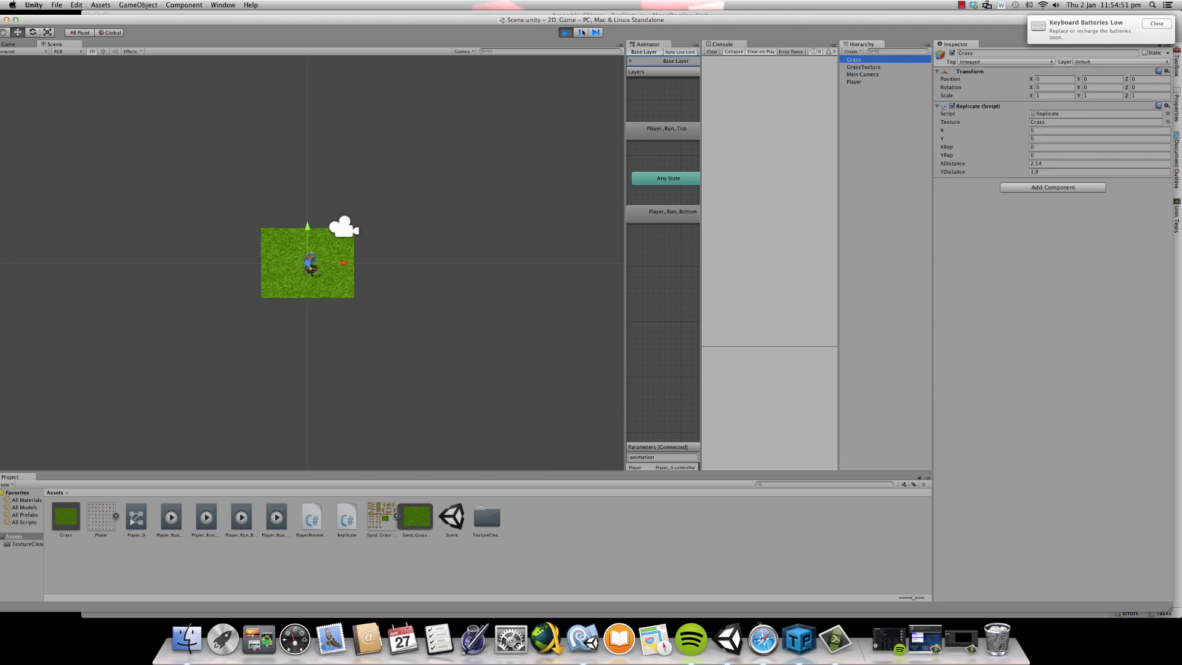
pyautogui.click(565, 32)
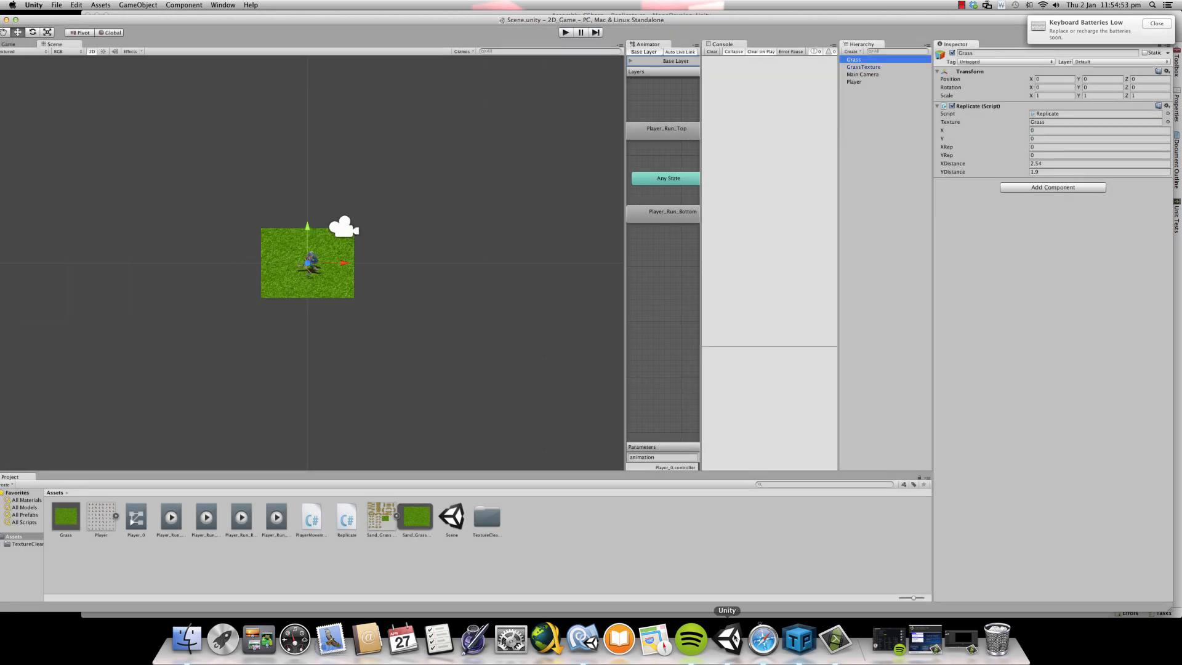
# - Return to MonoDevelop and review the Start method and the repetition variables in the Replicate script
pyautogui.click(582, 639)
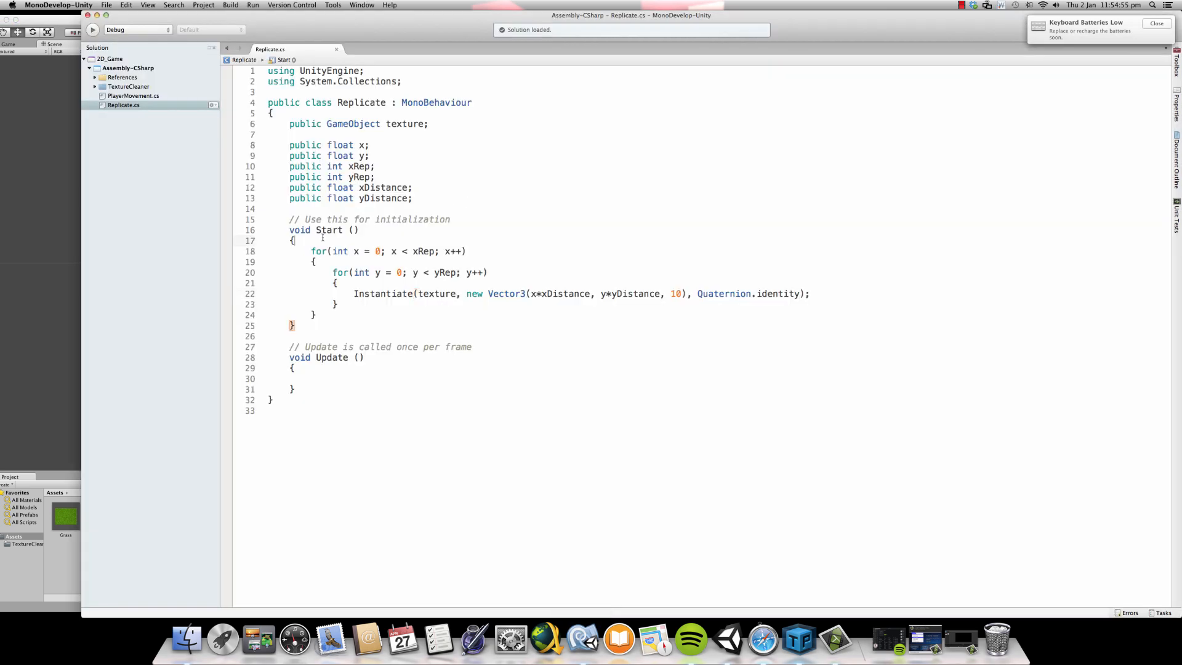
pyautogui.moveTo(269, 228); pyautogui.dragTo(295, 332)
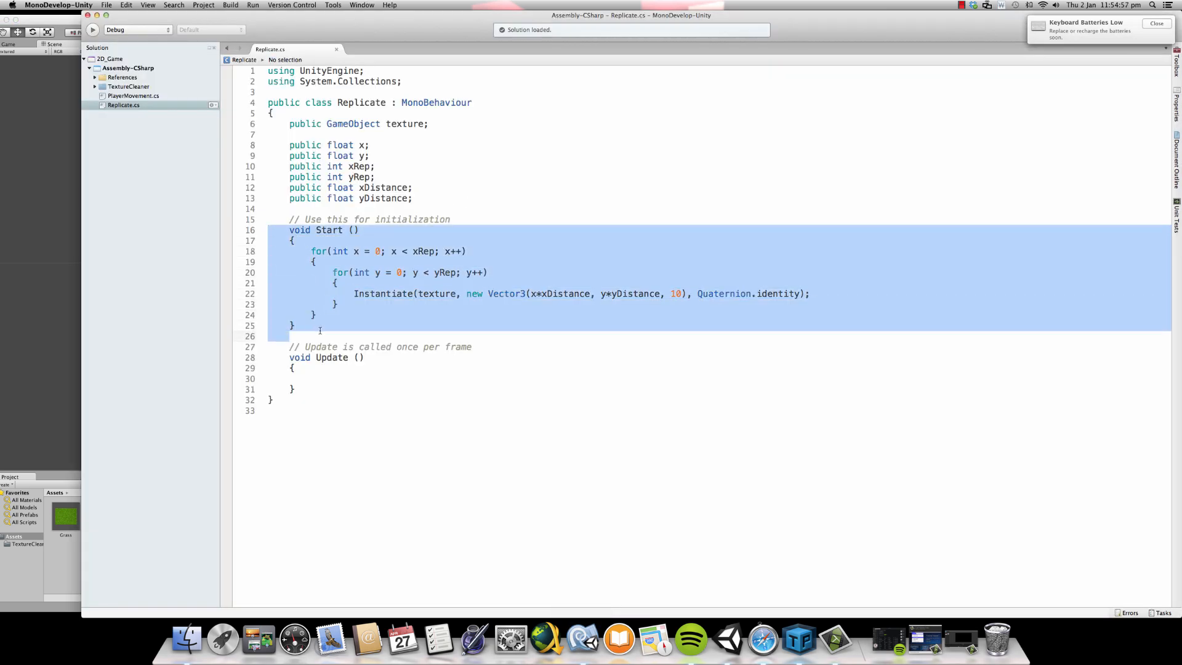
pyautogui.click(376, 188)
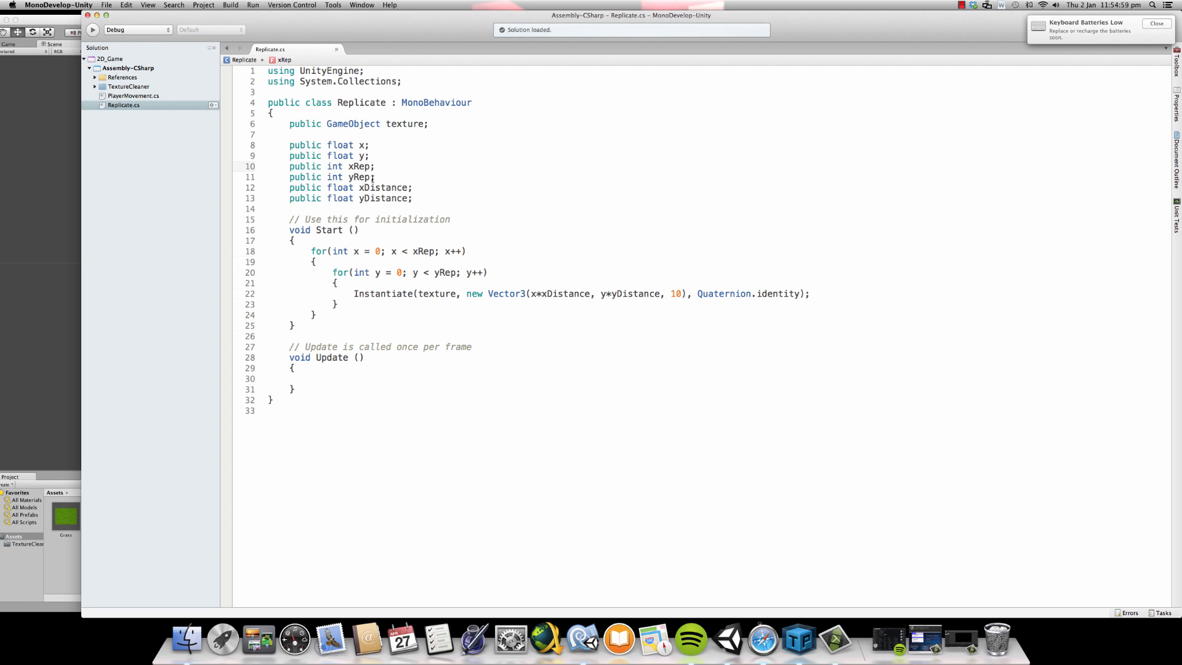
# - In Unity, set XRep and YRep to 10 in the Grass object's Replicate script and test-run the scene
pyautogui.click(50, 19)
pyautogui.click(1037, 154)
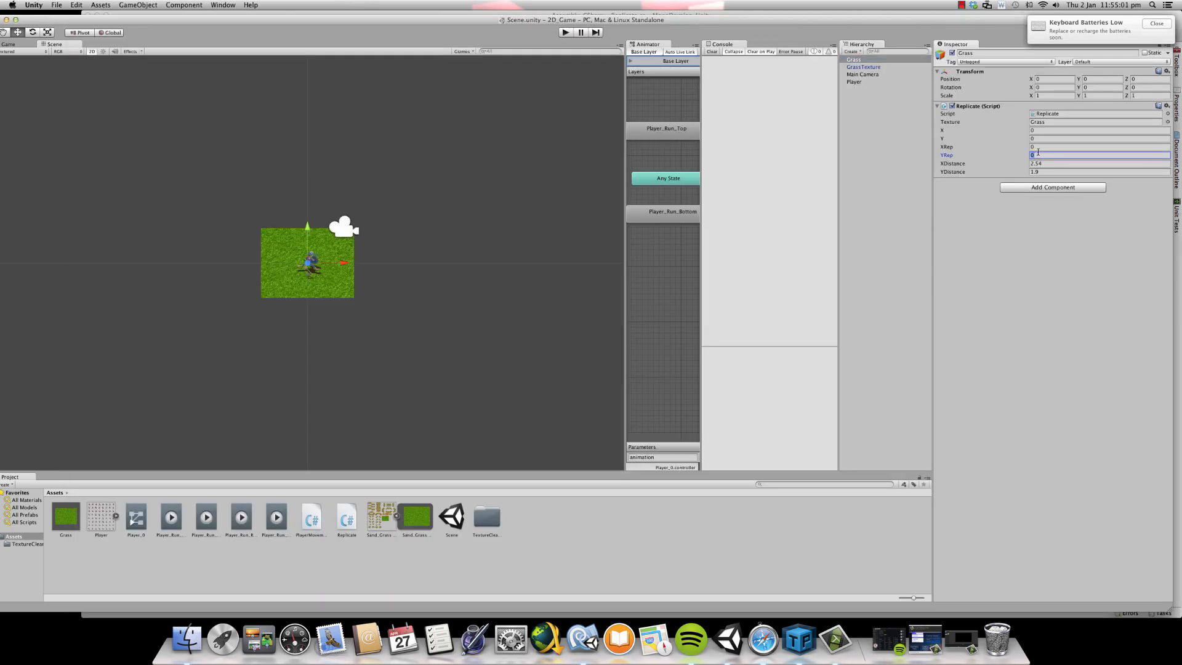
pyautogui.click(1037, 148)
pyautogui.write('10')
pyautogui.press('Tab')
pyautogui.write('10')
pyautogui.click(562, 35)
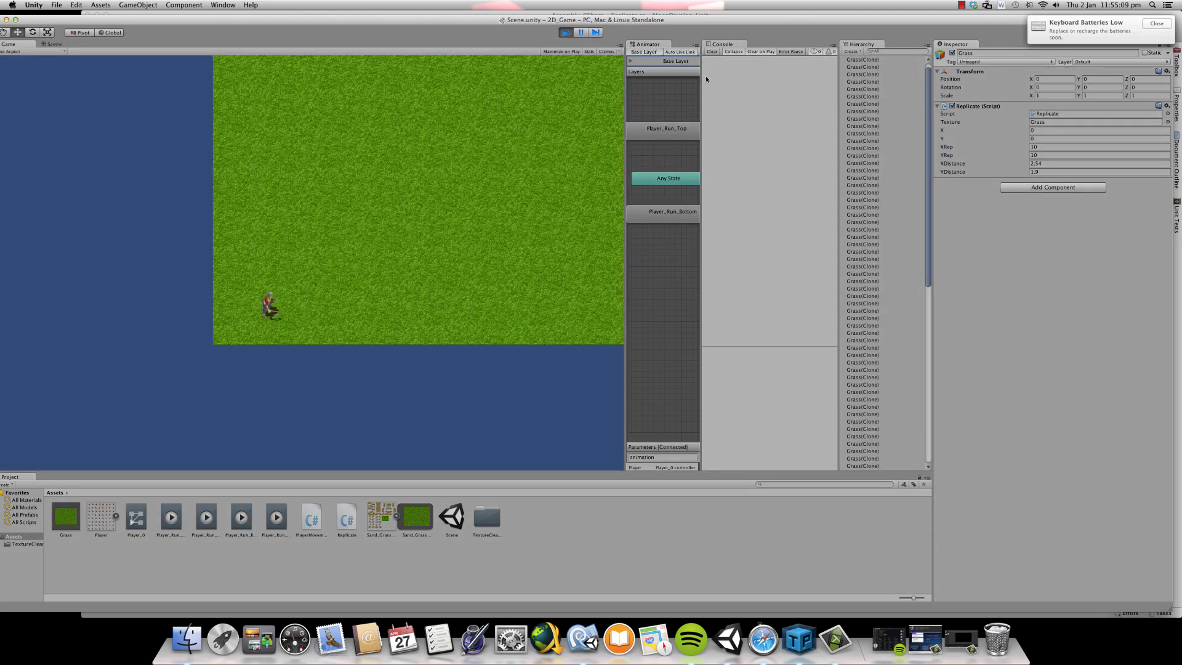
pyautogui.click(565, 32)
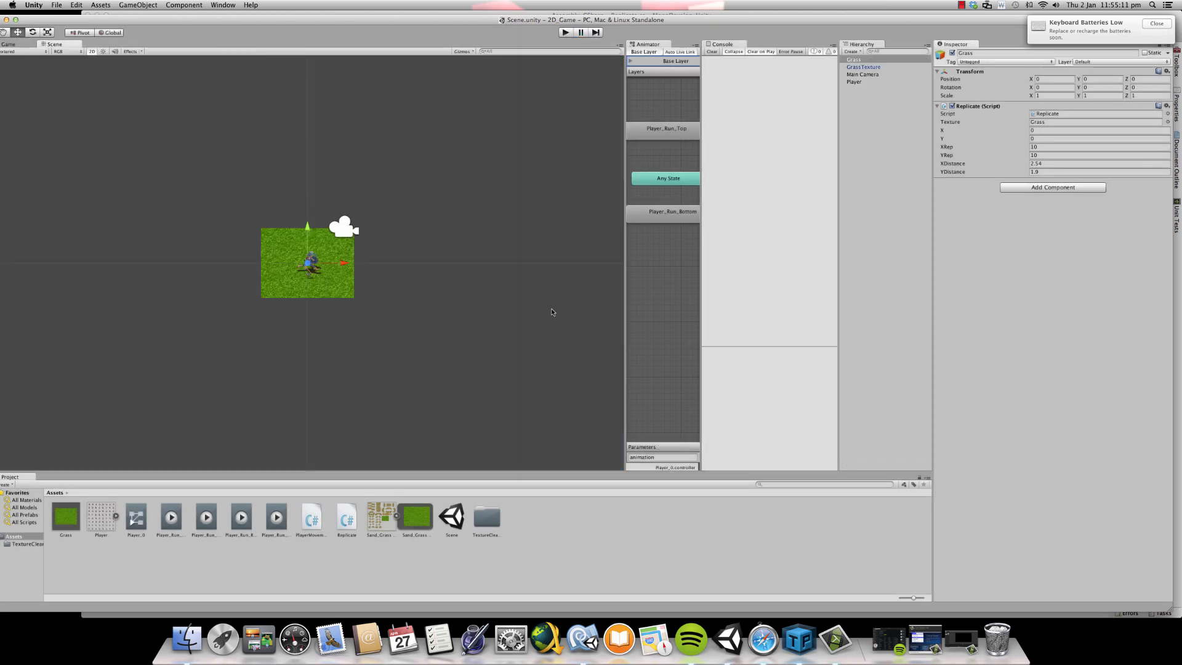
# - Switch to MonoDevelop and examine the xRep and yRep declarations and the headers of the nested x and y loops
pyautogui.click(575, 646)
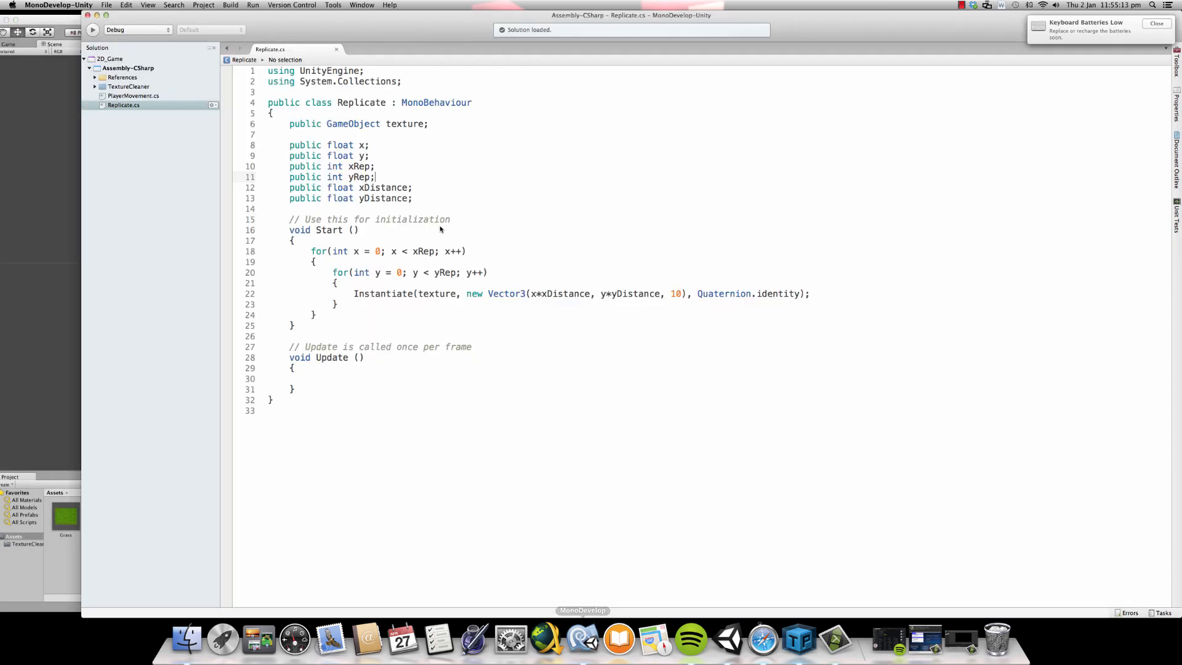
pyautogui.moveTo(295, 166); pyautogui.dragTo(381, 181)
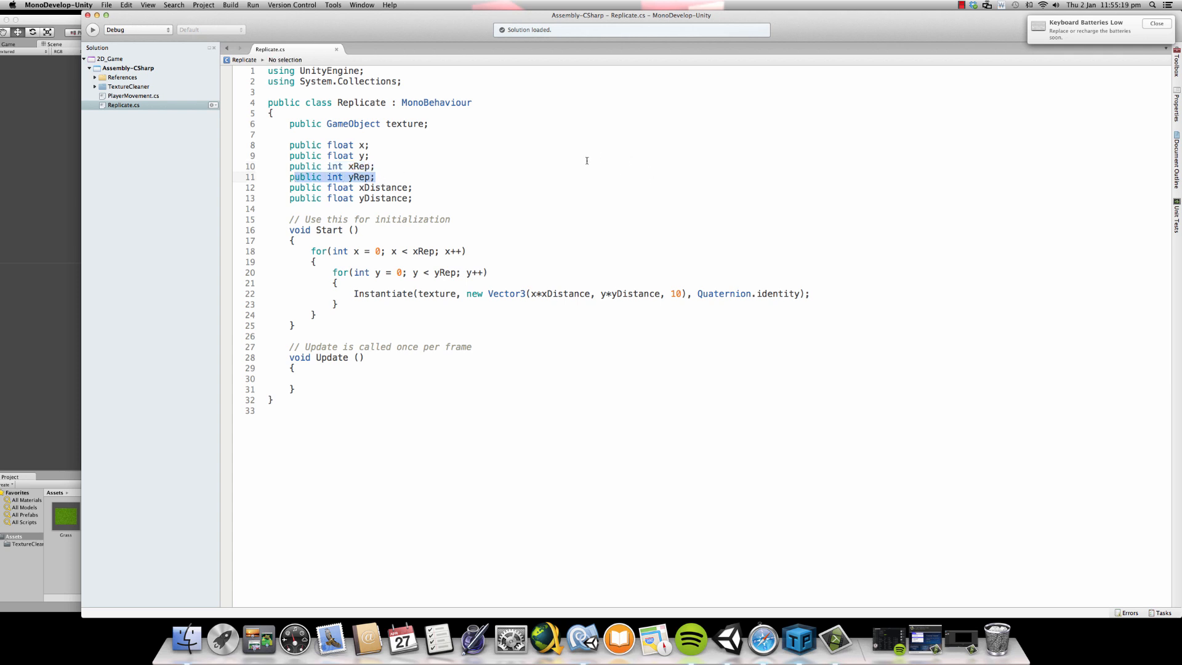
pyautogui.click(375, 272)
pyautogui.moveTo(307, 248); pyautogui.dragTo(270, 315)
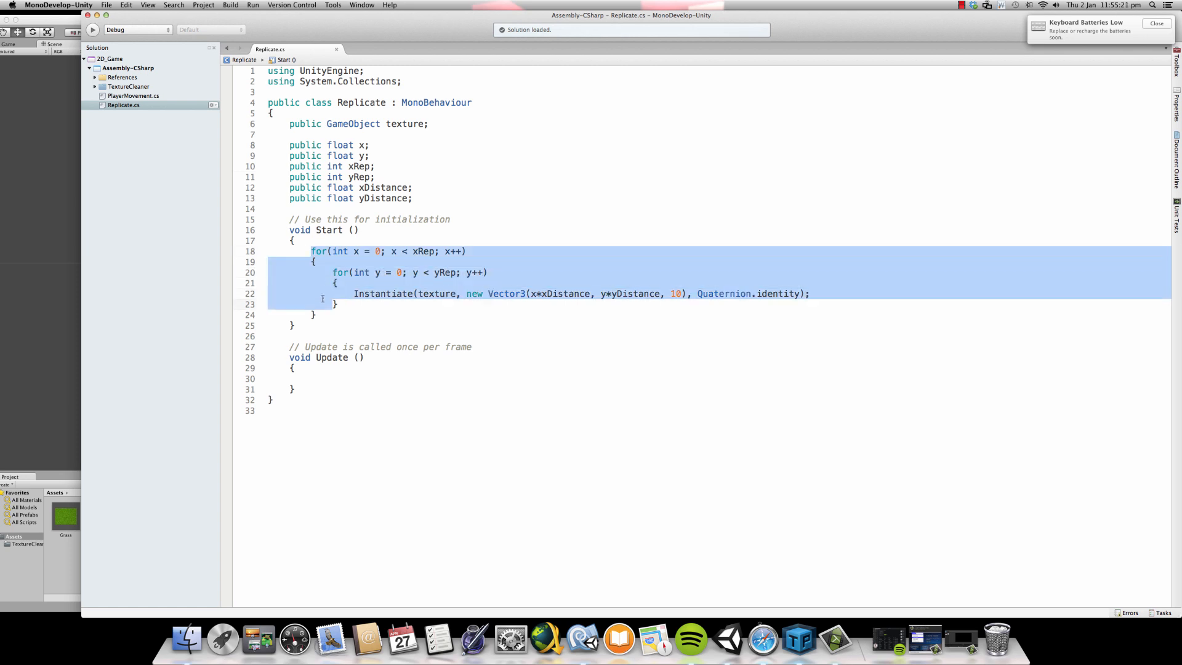
pyautogui.click(362, 274)
pyautogui.moveTo(310, 251); pyautogui.dragTo(469, 251)
pyautogui.click(406, 272)
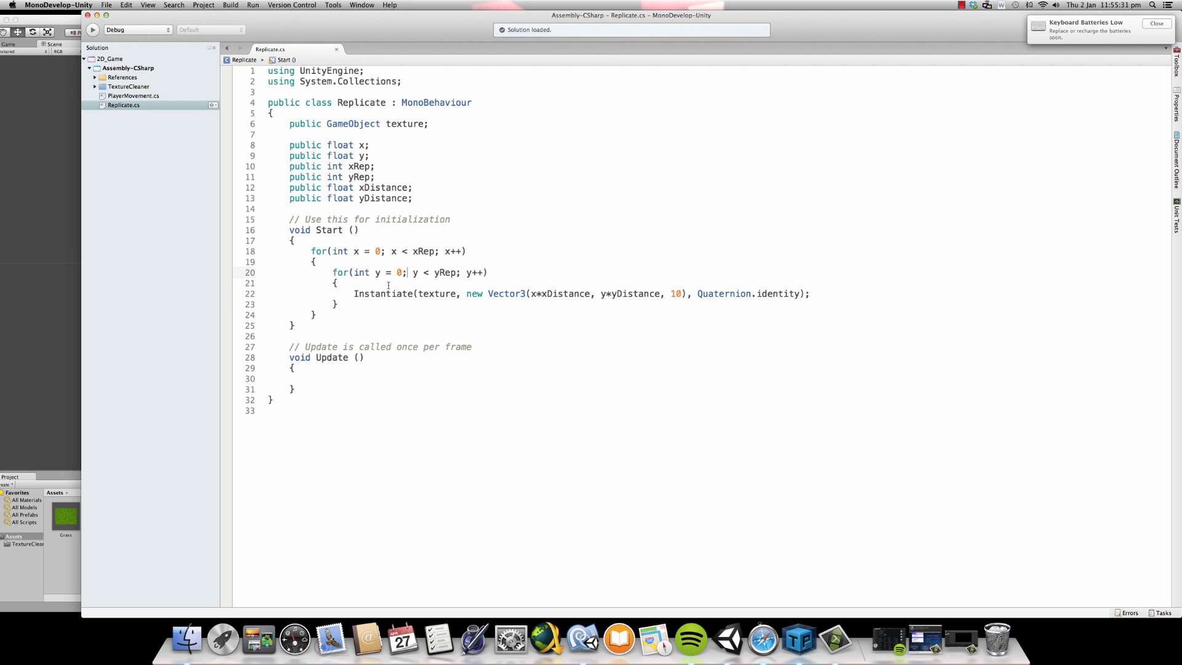
pyautogui.moveTo(381, 272); pyautogui.dragTo(471, 279)
# - Examine the Instantiate call's texture and Vector3 position arguments against the texture variable and the x loop's starting value
pyautogui.moveTo(354, 294); pyautogui.dragTo(409, 296)
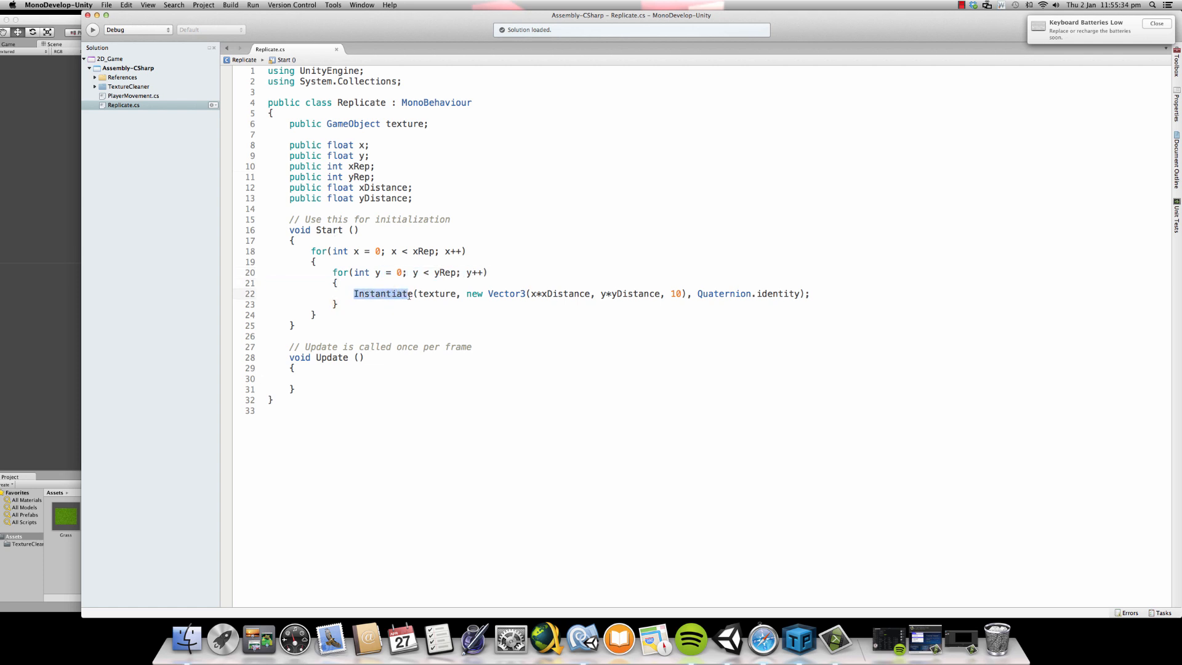
pyautogui.doubleClick(403, 123)
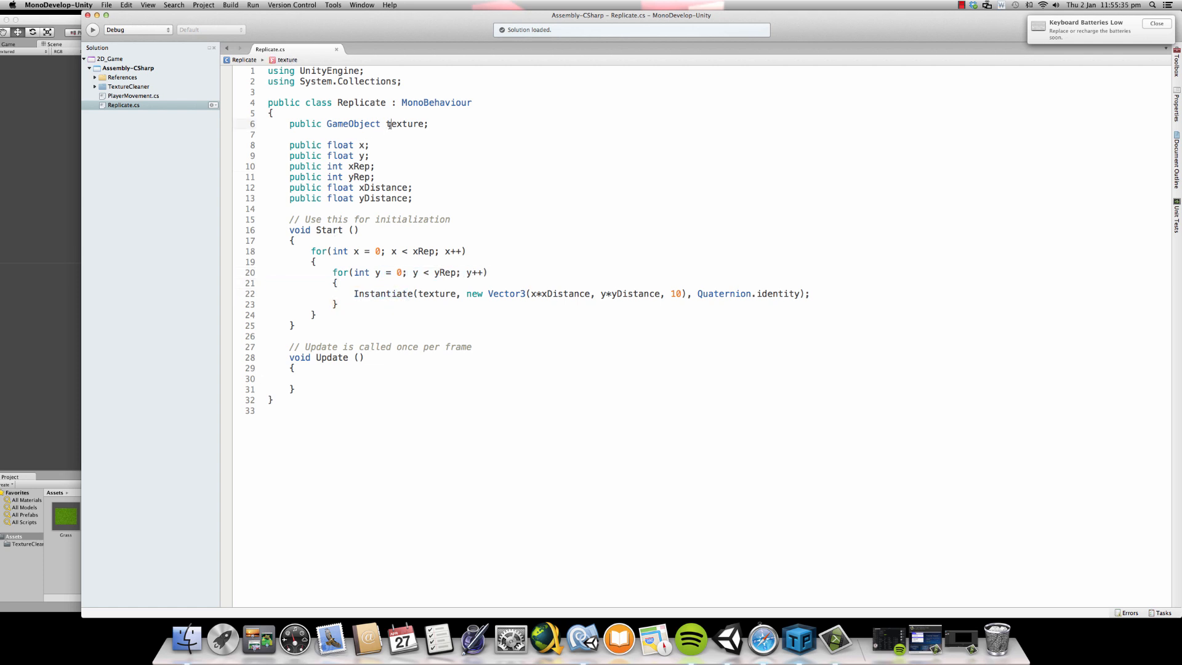
pyautogui.doubleClick(435, 294)
pyautogui.click(477, 300)
pyautogui.moveTo(463, 294); pyautogui.dragTo(689, 296)
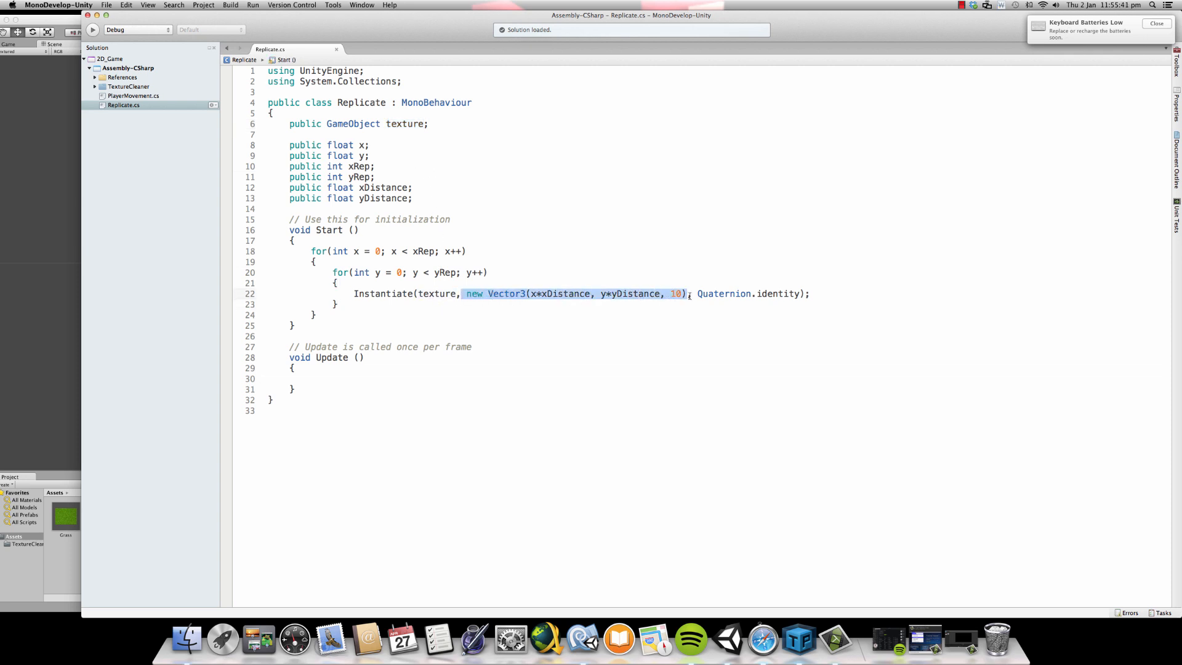
pyautogui.click(549, 296)
pyautogui.doubleClick(532, 295)
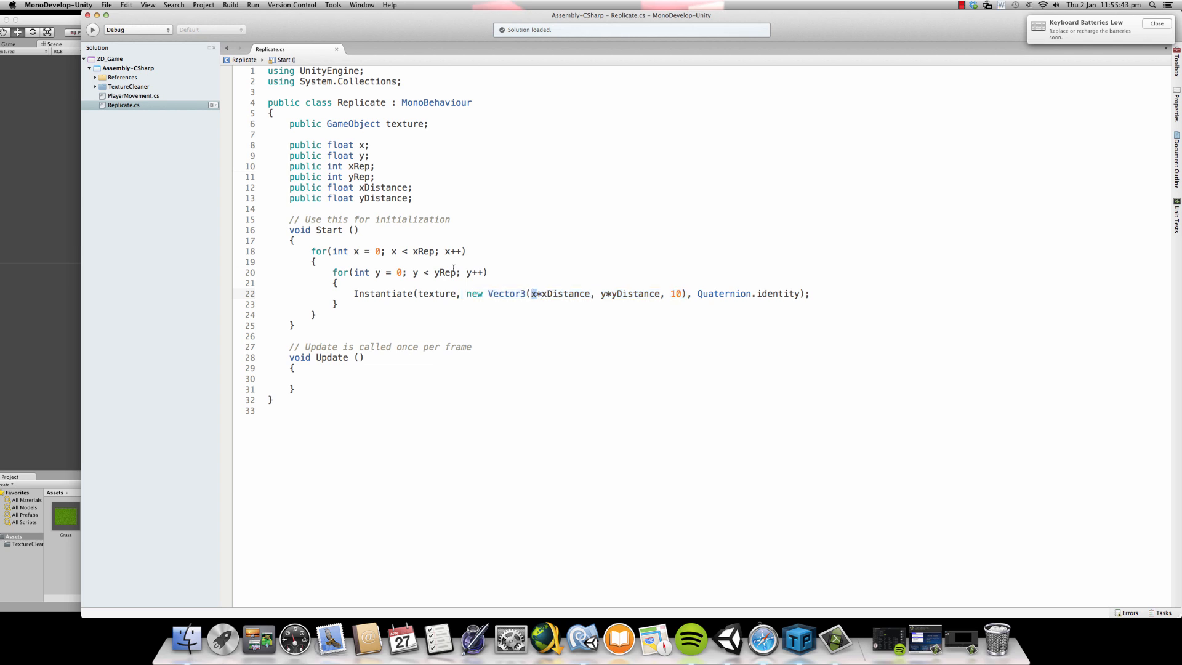
pyautogui.doubleClick(356, 251)
pyautogui.click(376, 251)
pyautogui.doubleClick(377, 251)
pyautogui.doubleClick(550, 294)
# - Switch to Unity, inspect the GrassTexture tile in the scene, and return to the Replicate script in MonoDevelop
pyautogui.click(66, 21)
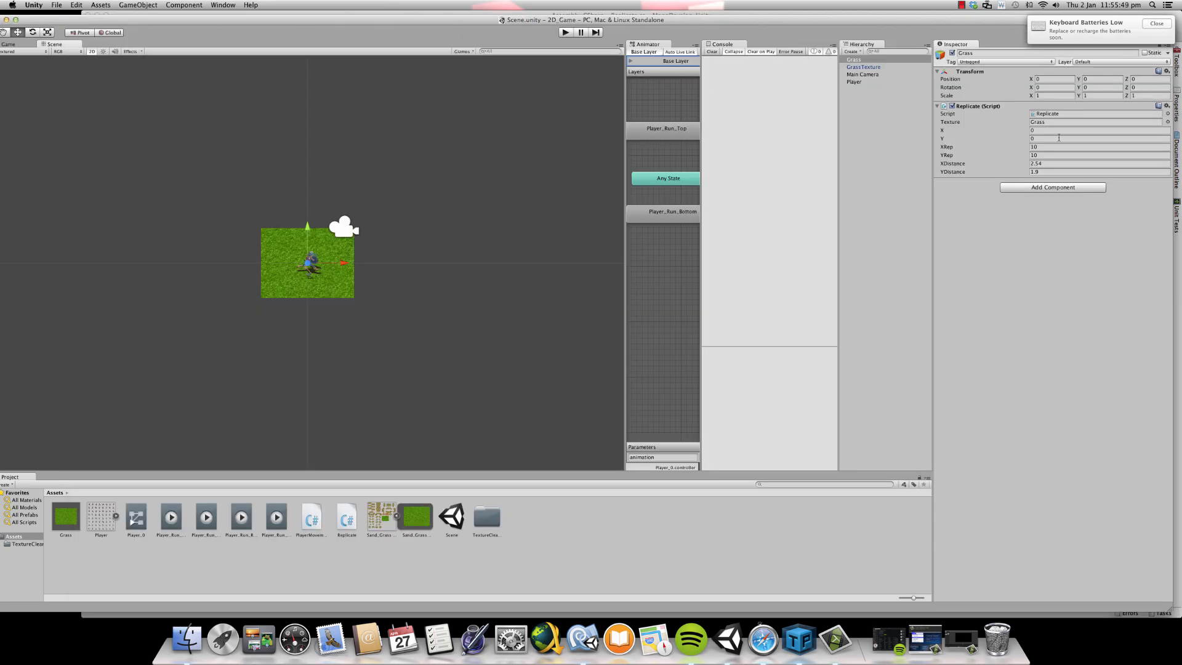
pyautogui.click(284, 257)
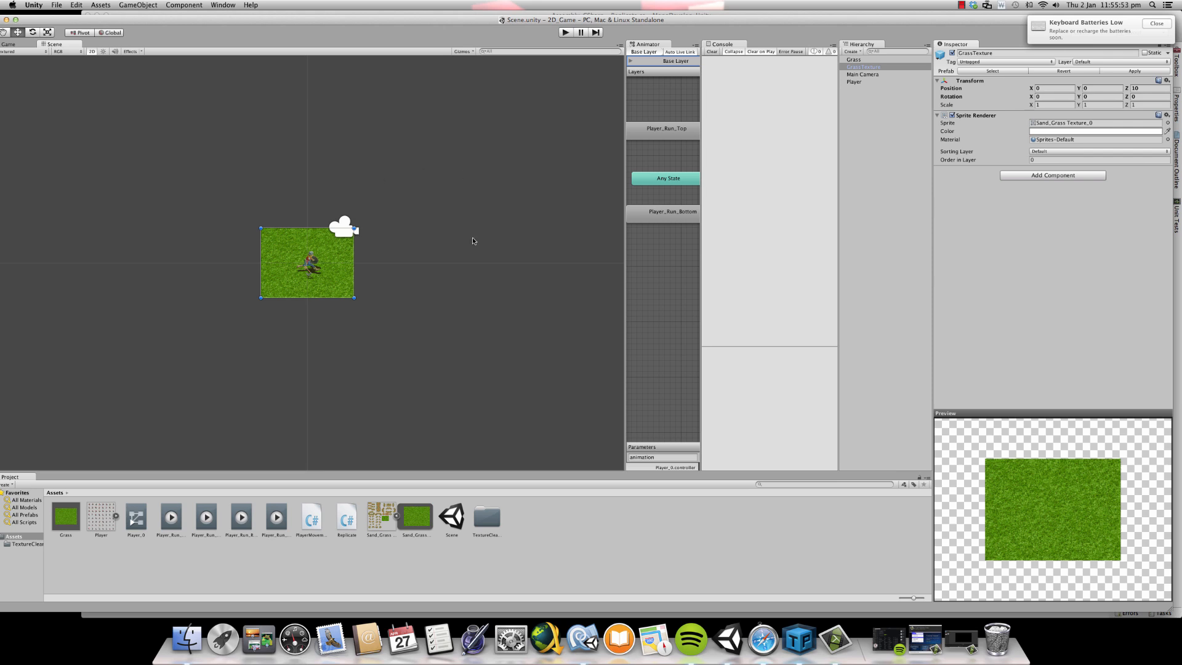
pyautogui.click(582, 640)
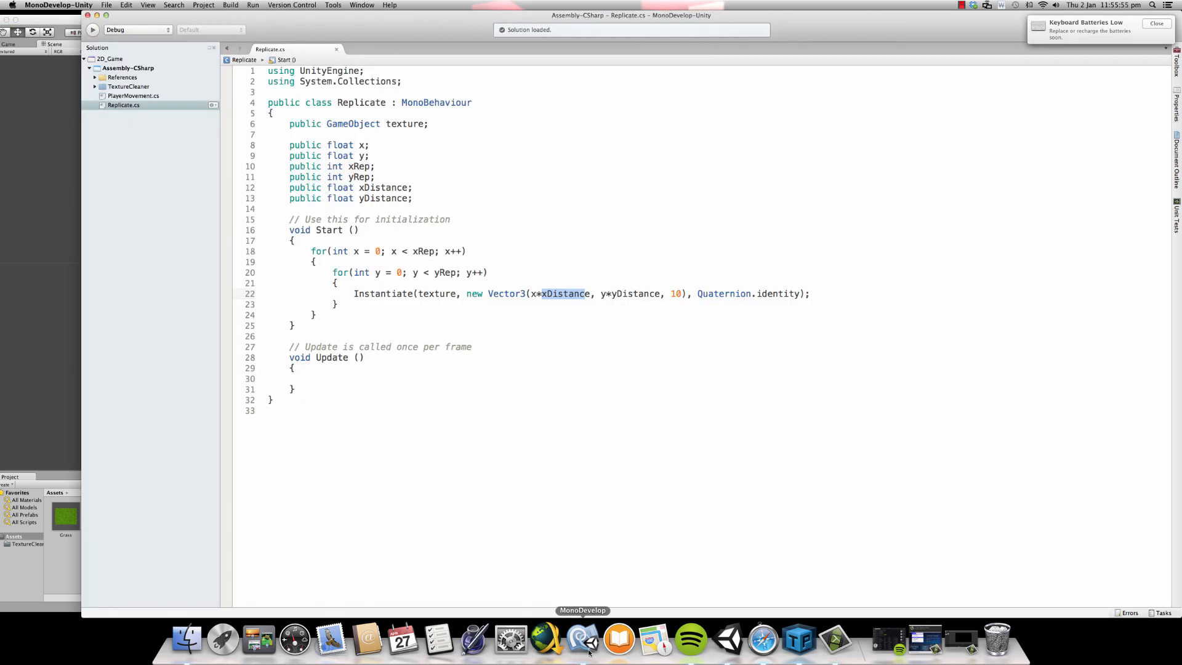
# - Examine the Vector3's y*yDistance and Z arguments, and compare the latter with GrassTexture's Z position in Unity
pyautogui.moveTo(601, 293); pyautogui.dragTo(680, 294)
pyautogui.click(677, 293)
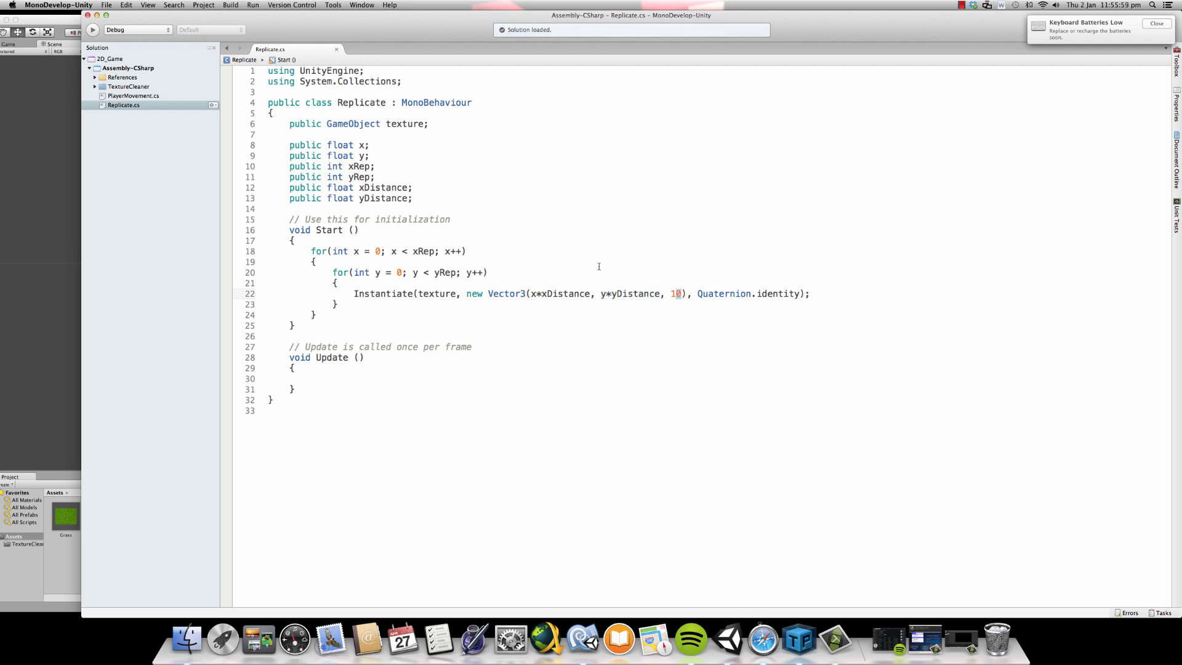
pyautogui.press('super+Tab')
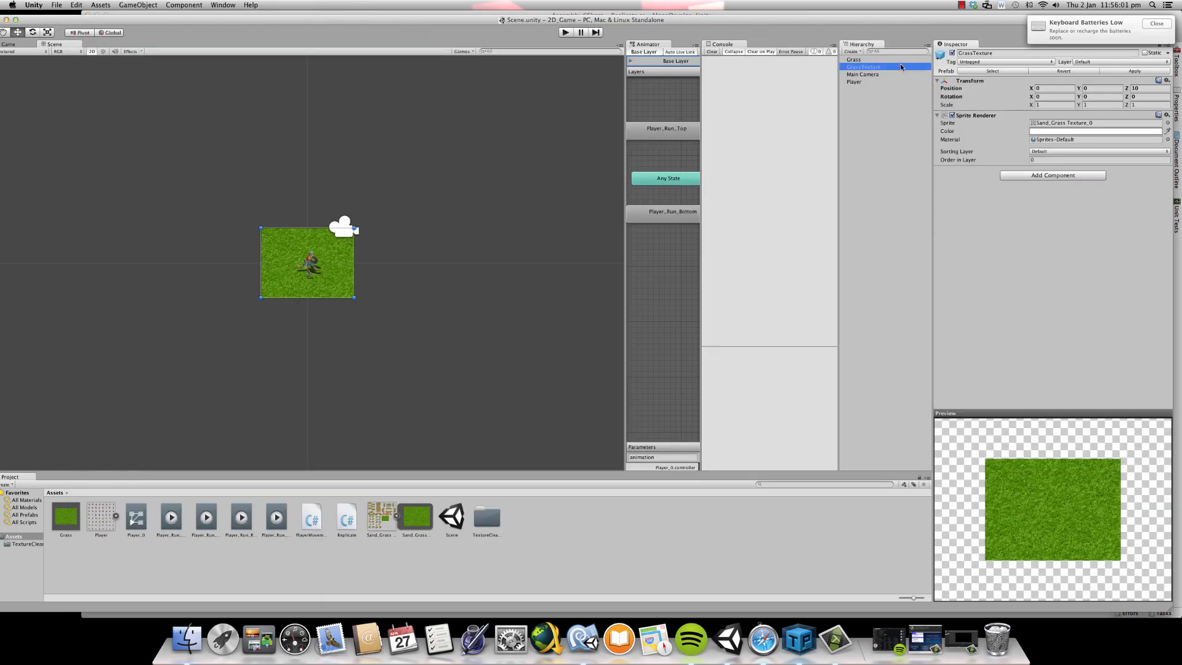
pyautogui.click(1134, 88)
pyautogui.write('0')
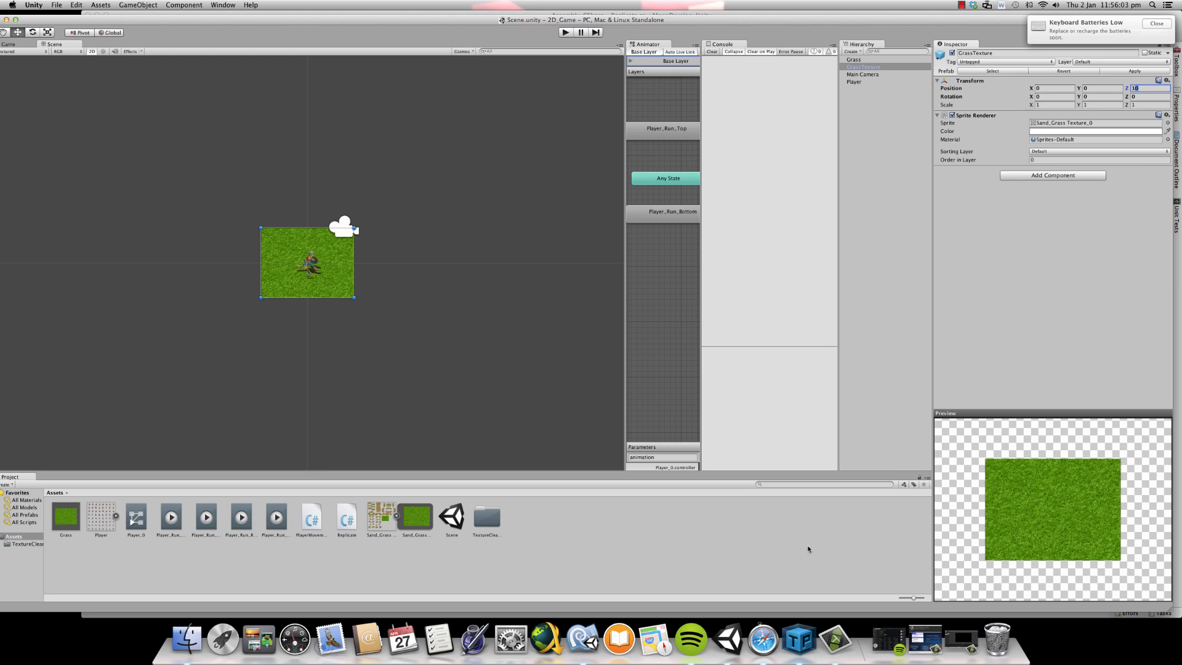
# - Examine the Quaternion.identity argument in MonoDevelop and compare it with GrassTexture's rotation values in Unity
pyautogui.click(583, 639)
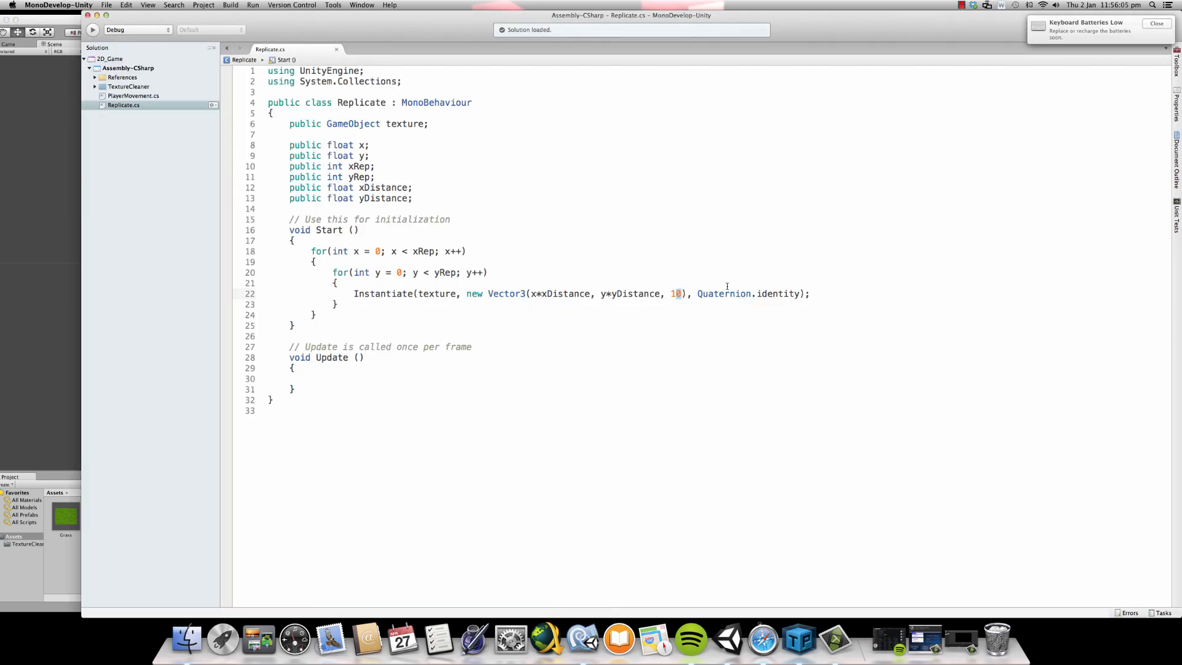
pyautogui.moveTo(692, 294); pyautogui.dragTo(797, 297)
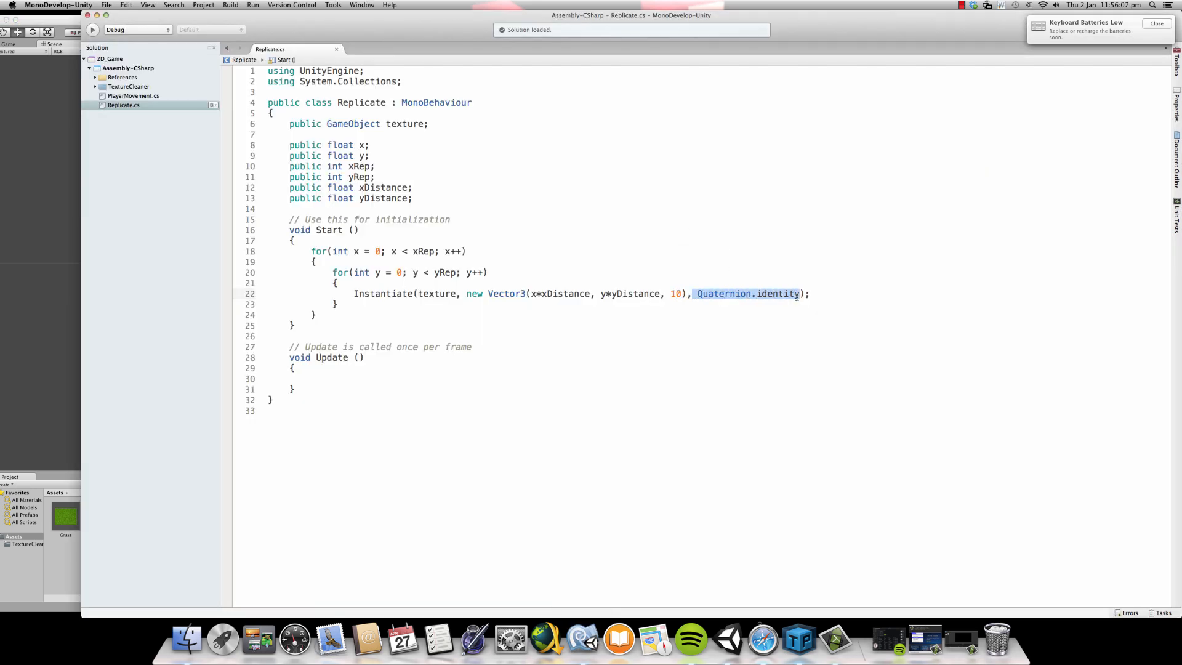
pyautogui.press('super+Tab')
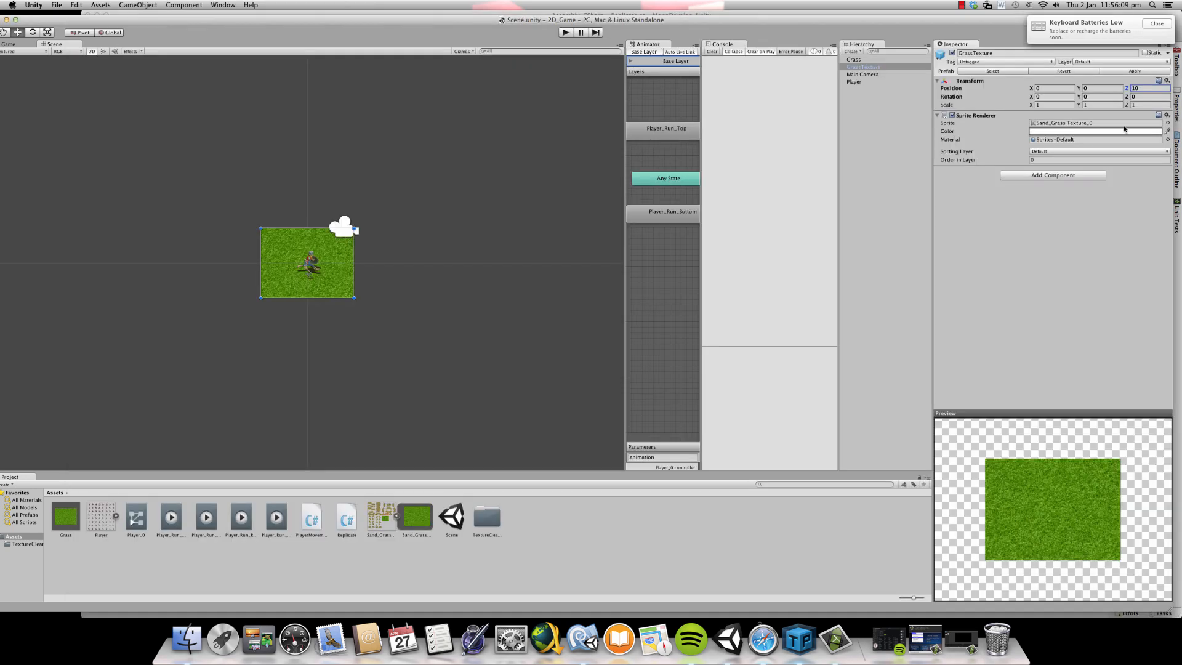
pyautogui.click(1095, 104)
pyautogui.click(1137, 97)
# - Test-run the scene, widen the Animator panel slightly at the game view's expense, and stop the run
pyautogui.click(565, 32)
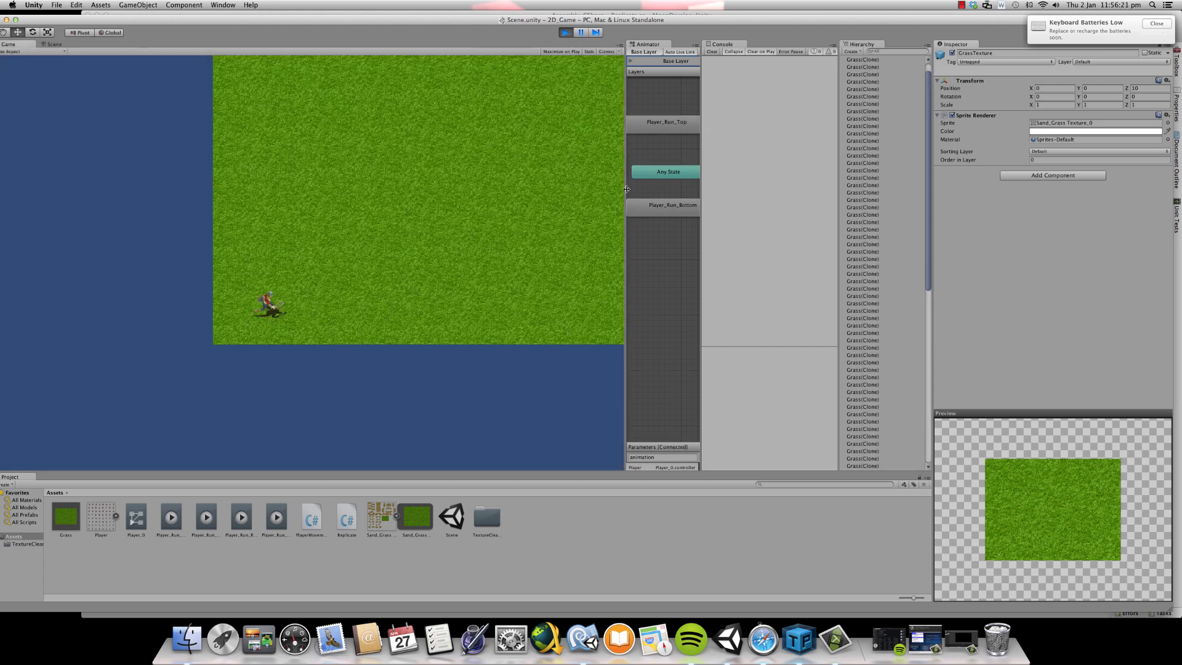
pyautogui.moveTo(625, 190); pyautogui.dragTo(600, 200)
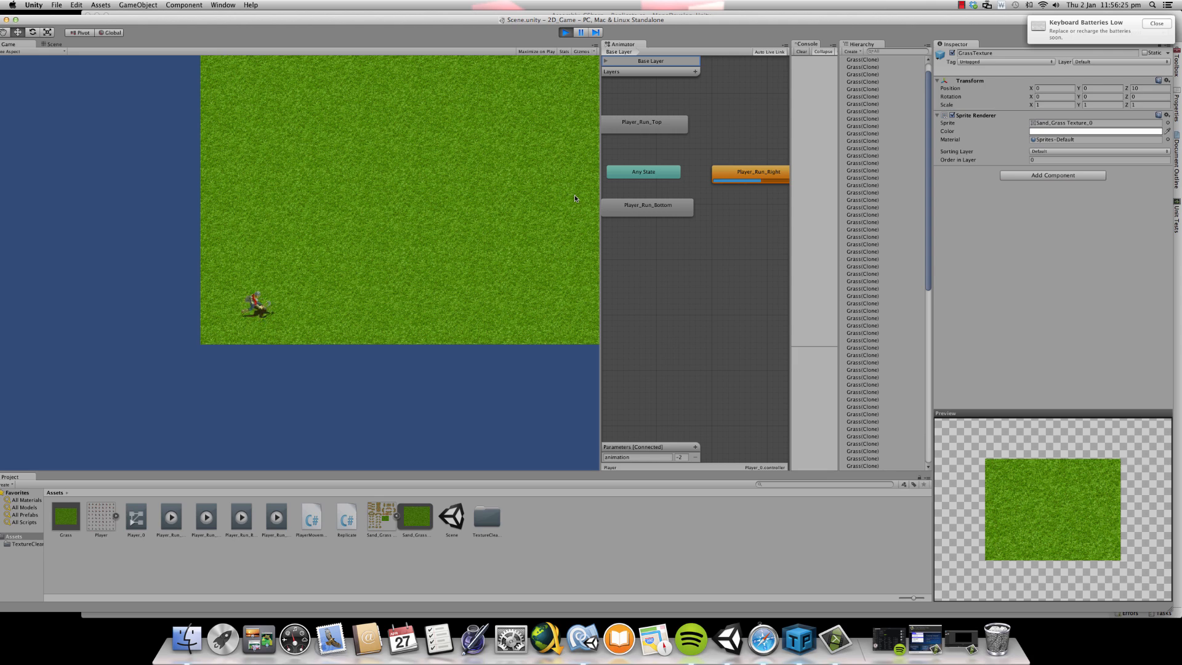
pyautogui.click(564, 37)
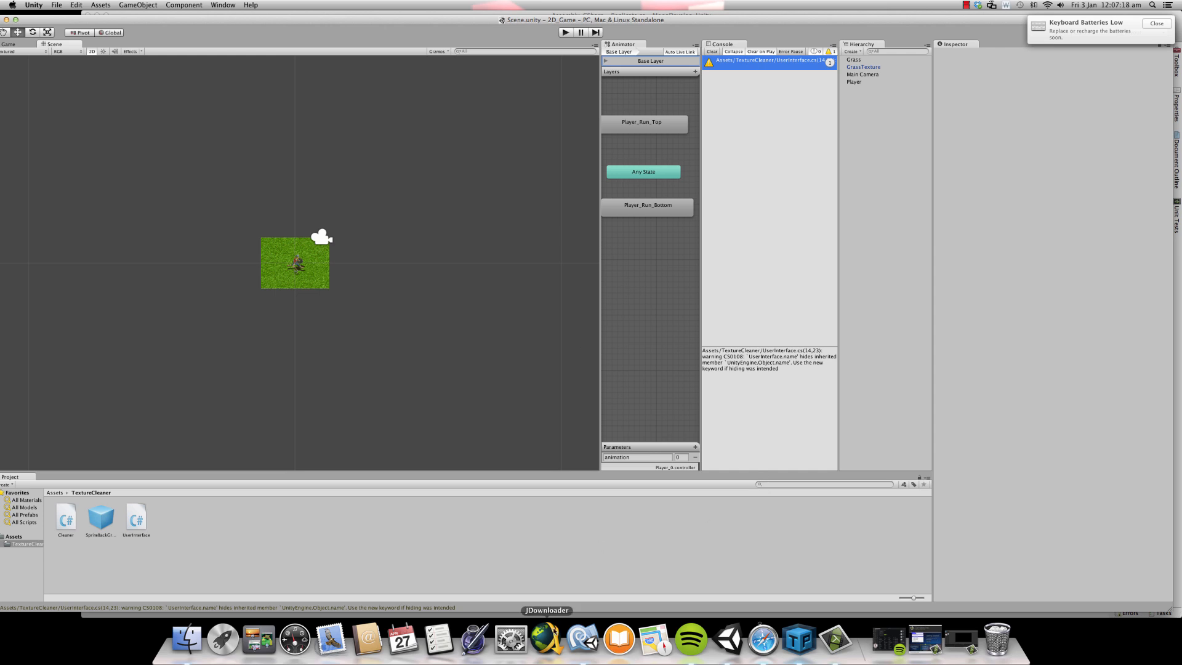
# - Look over the public variable declarations of the Replicate script in MonoDevelop, and return to Unity
pyautogui.click(582, 639)
pyautogui.click(378, 139)
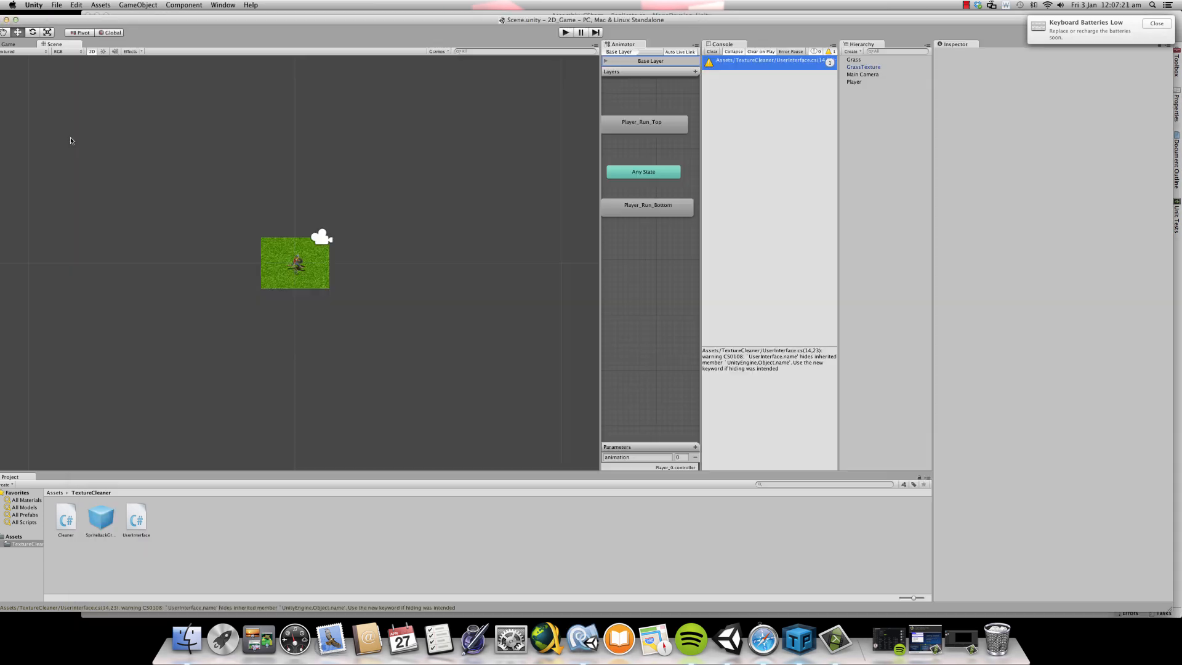
pyautogui.click(72, 143)
# - Test-run the scene, look through the Grass clones in the Hierarchy, and stop the run
pyautogui.click(565, 33)
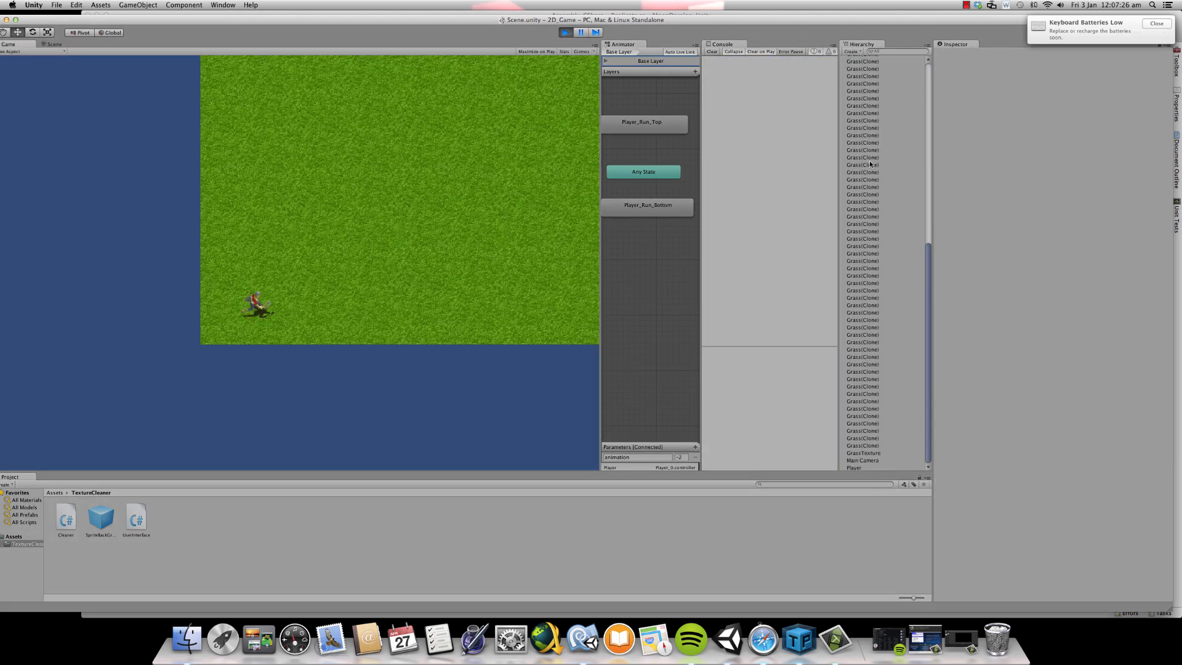
pyautogui.scroll(-10, 870, 163)
pyautogui.scroll(8, 870, 160)
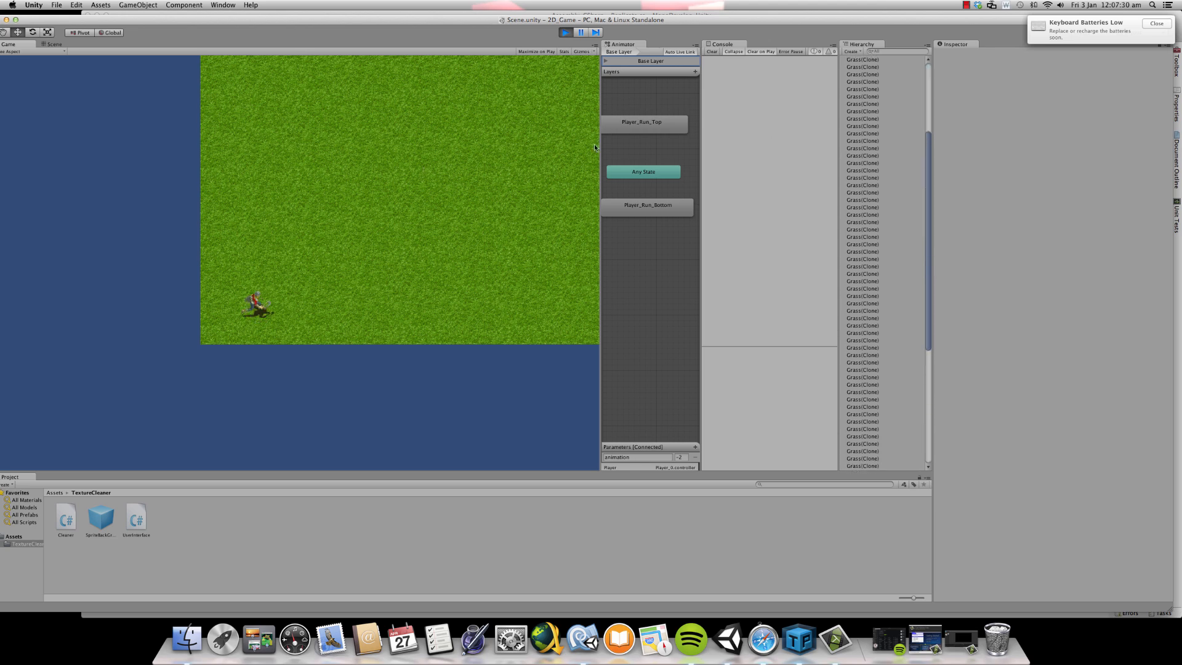
pyautogui.click(565, 32)
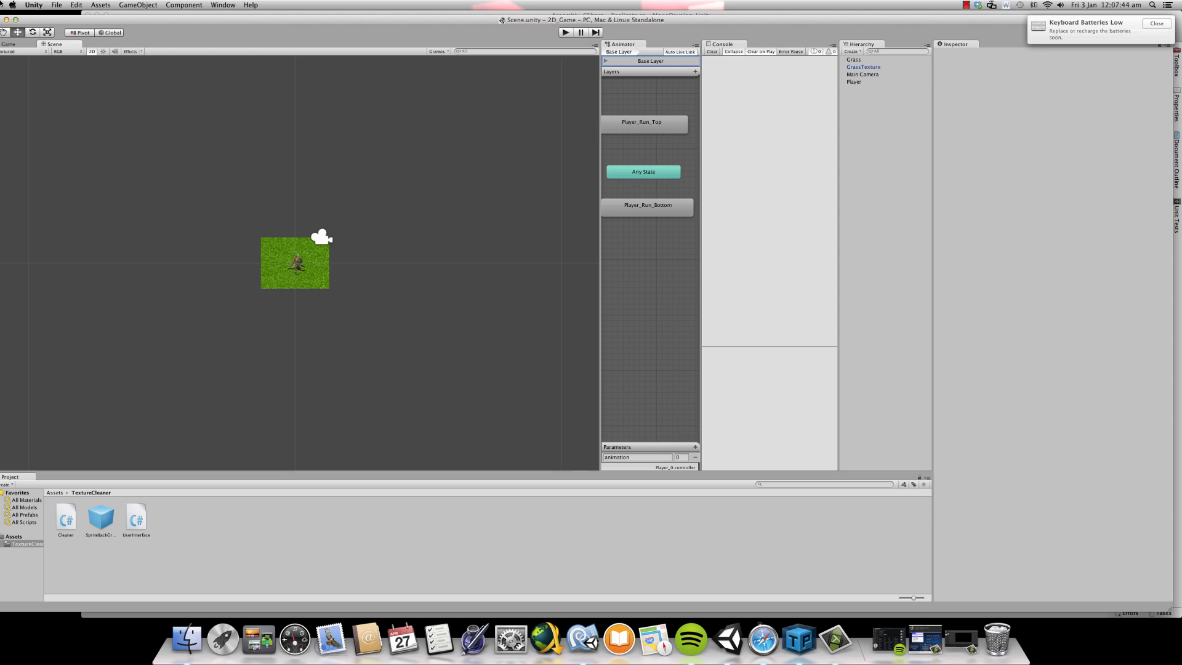
# - Inspect the components of the GrassTexture object and of the Grass object
pyautogui.click(127, 3)
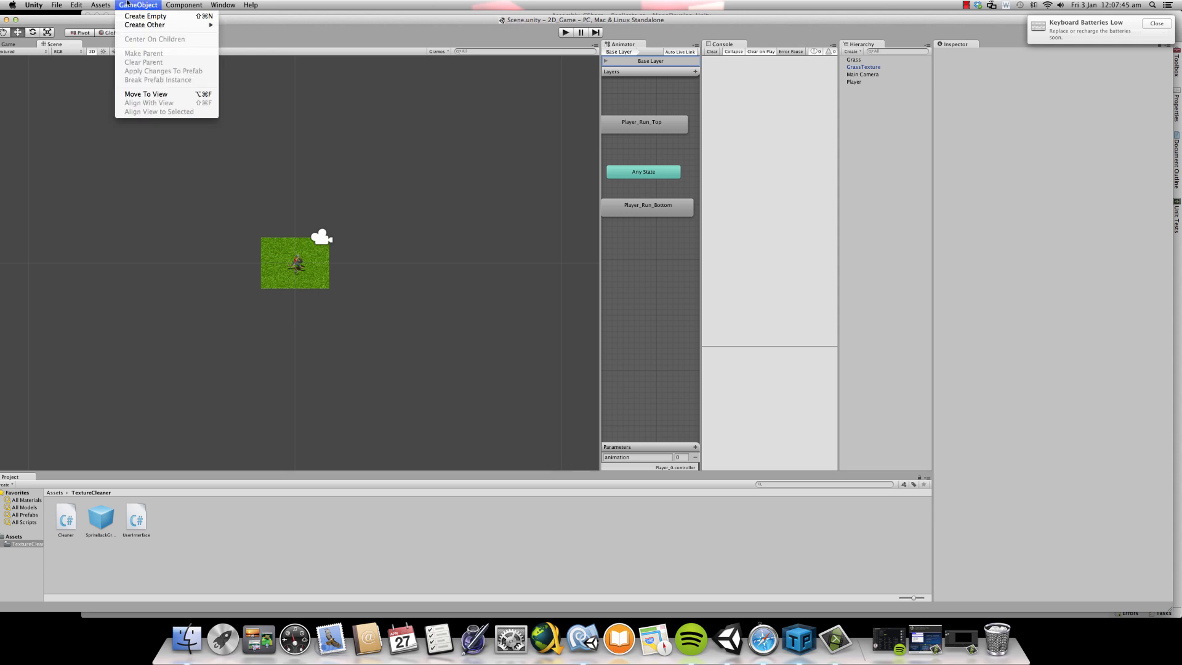
pyautogui.click(933, 179)
pyautogui.click(871, 66)
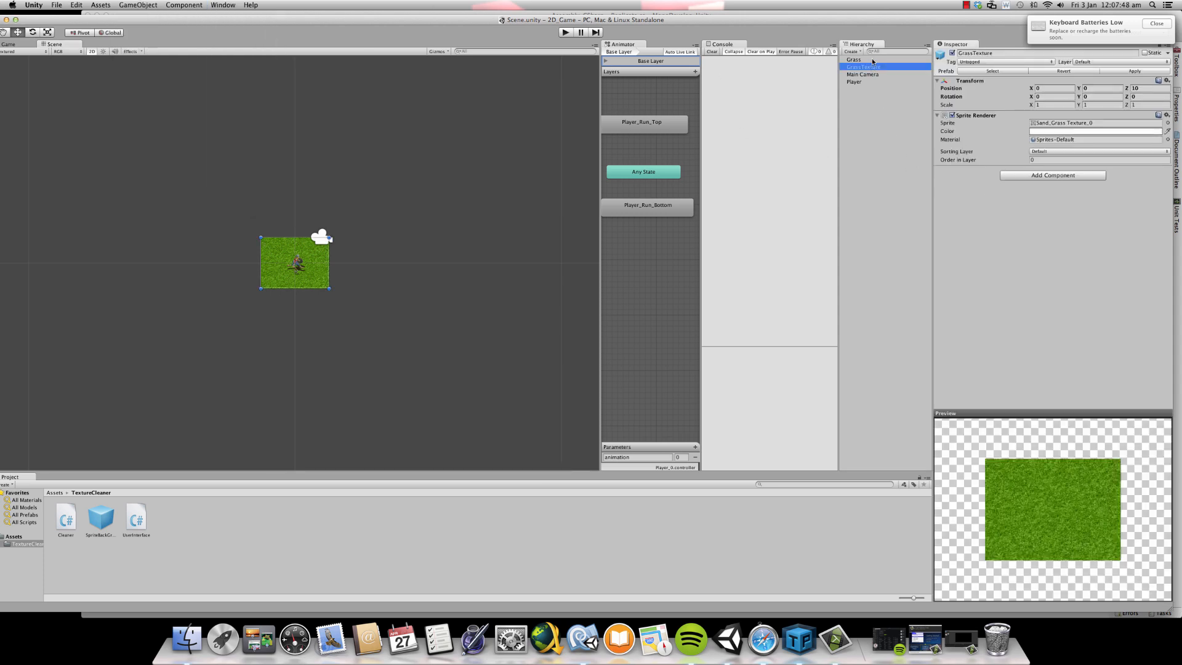
pyautogui.click(871, 59)
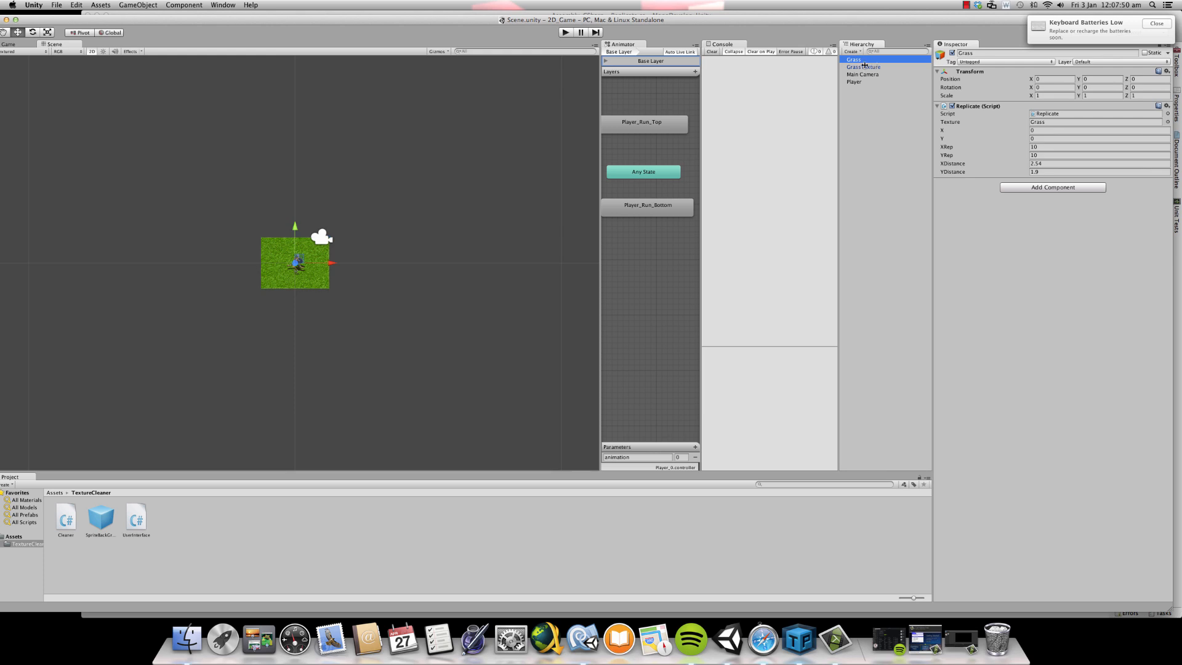
pyautogui.click(137, 4)
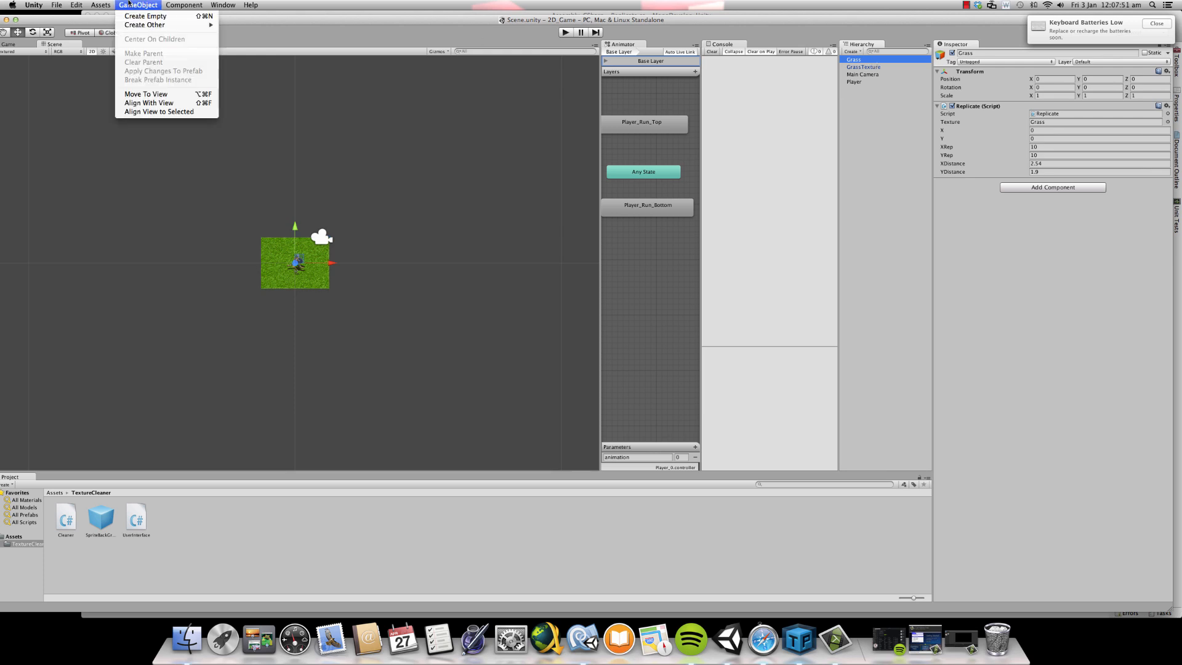
pyautogui.click(156, 16)
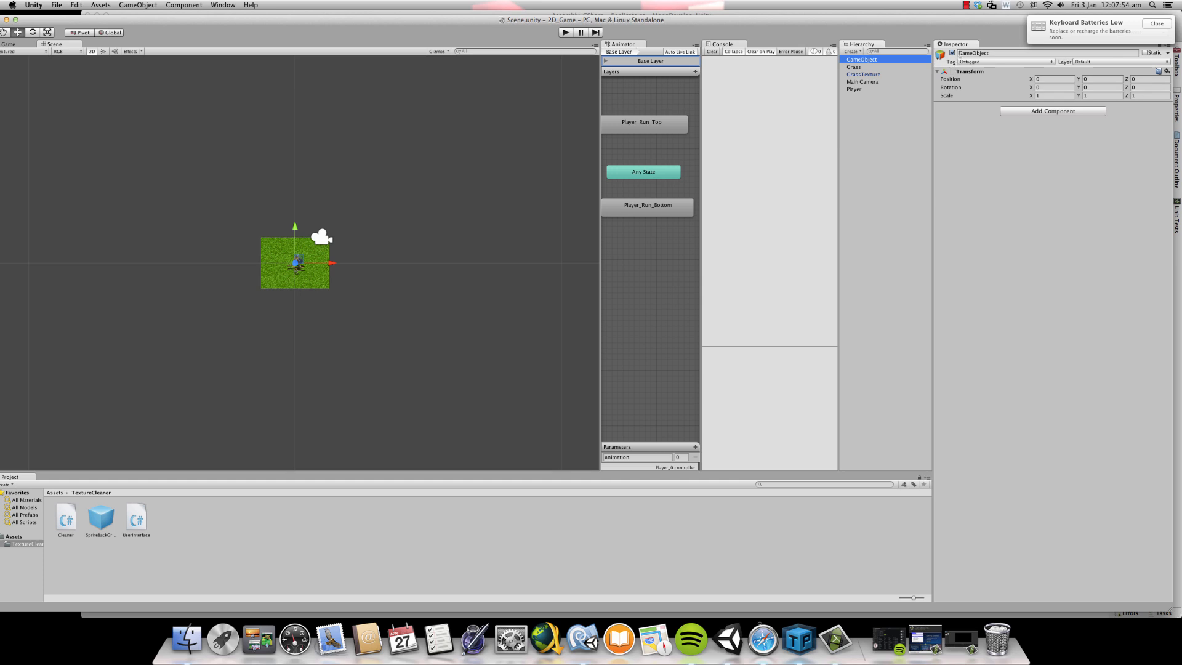
pyautogui.click(962, 54)
pyautogui.rightClick(876, 60)
pyautogui.click(900, 105)
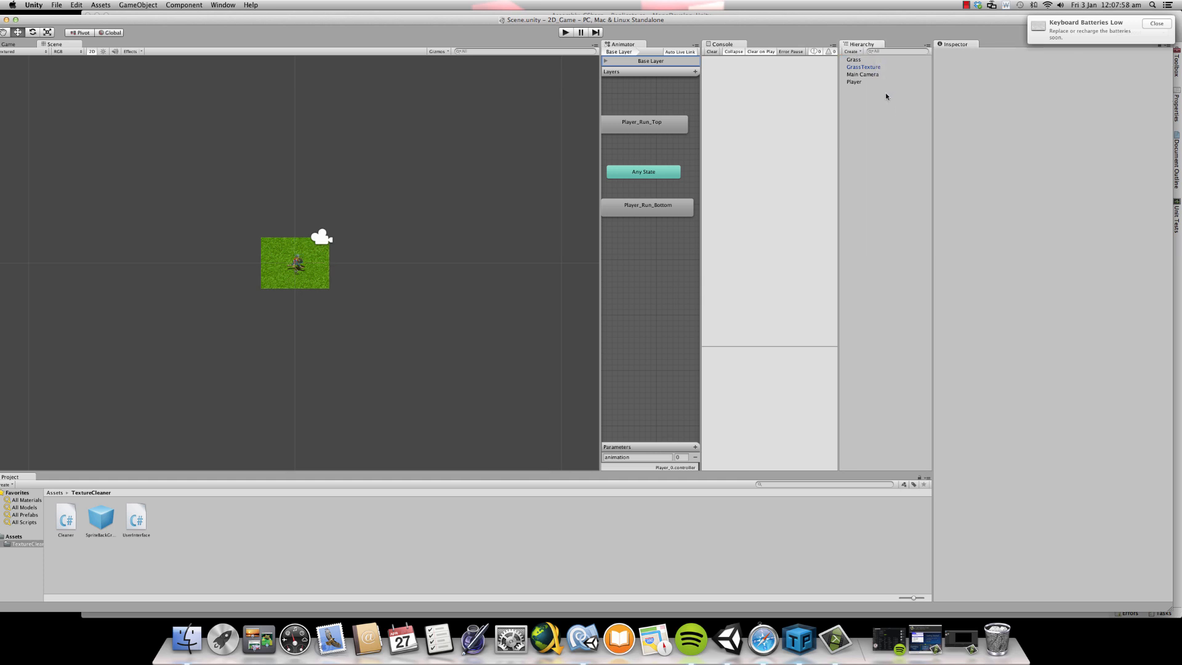
# - In the Replicate script in MonoDevelop, assign the Instantiate result, cast to GameObject, to a GameObject variable named instance
pyautogui.click(860, 61)
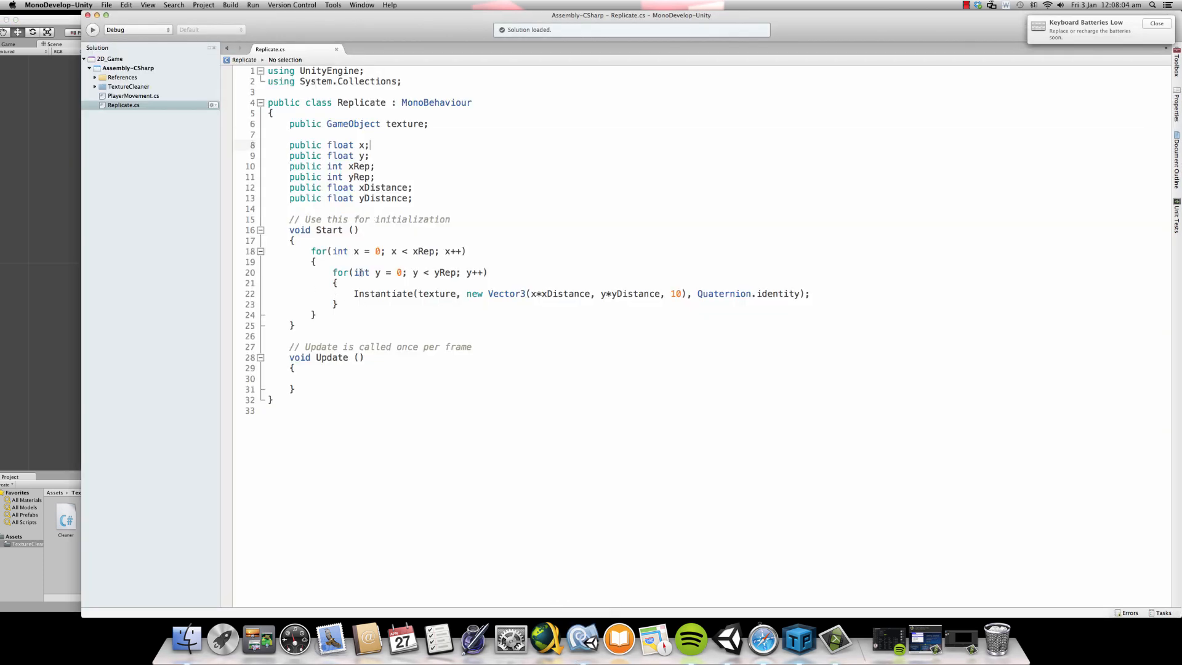
pyautogui.click(354, 294)
pyautogui.write('GameObject instance')
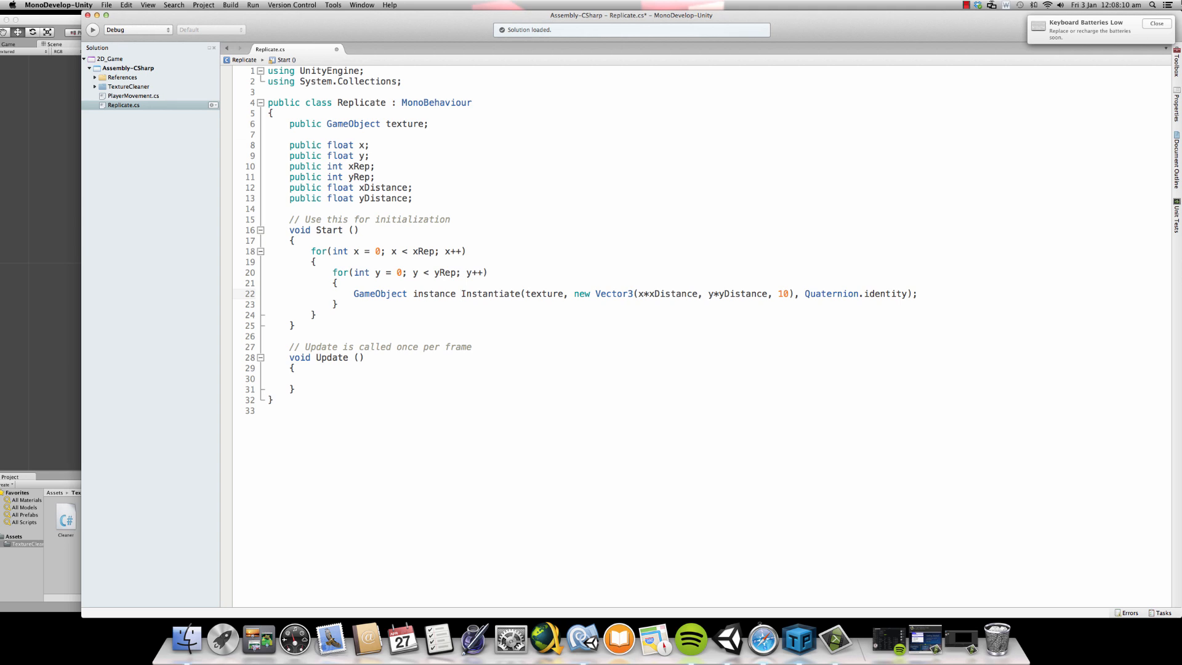
pyautogui.write('= ')
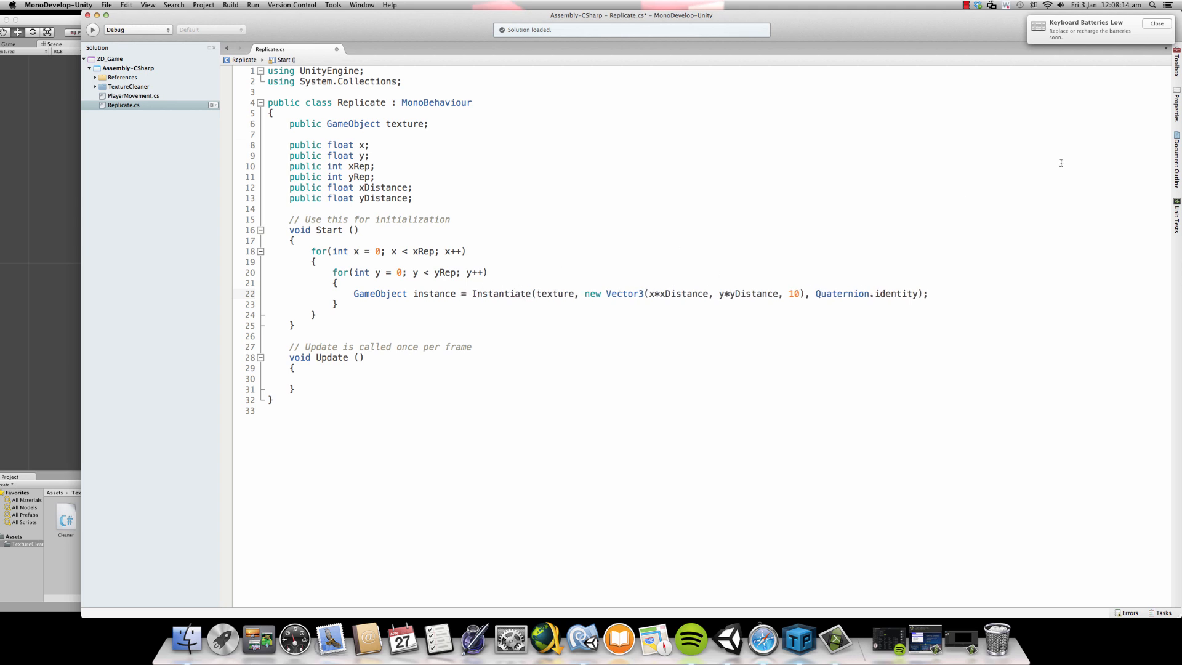
pyautogui.write('()')
pyautogui.write('GameObject')
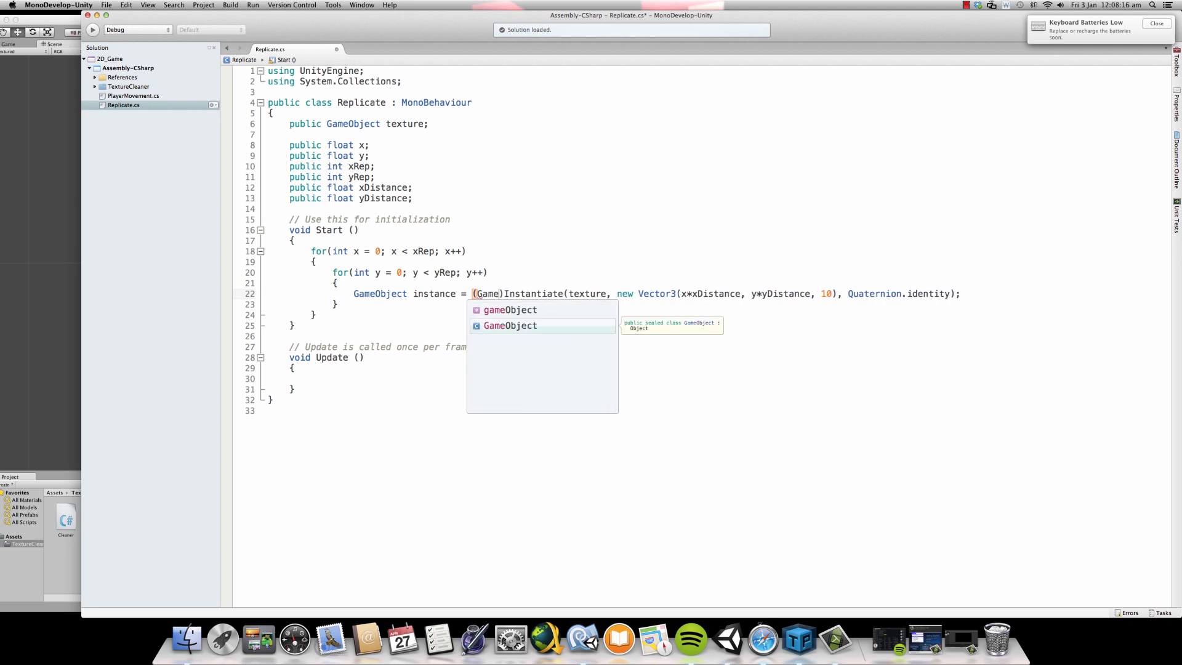
pyautogui.click(560, 296)
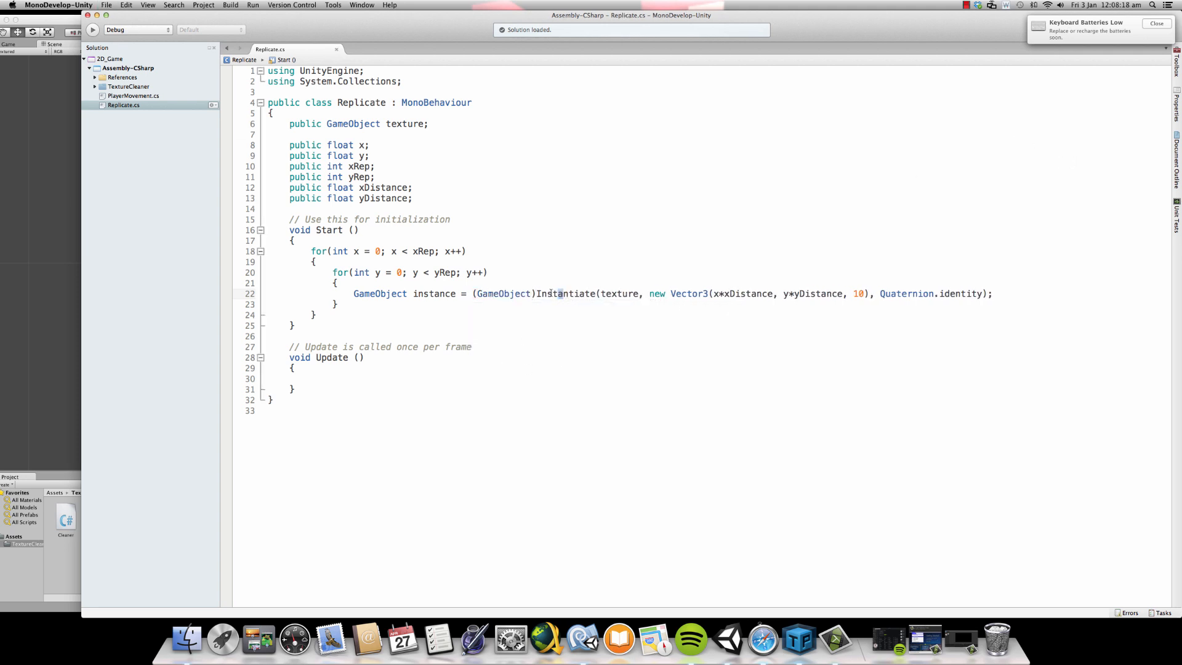
# - Look over the cast Instantiate call and the instance variable it is assigned to
pyautogui.click(541, 295)
pyautogui.doubleClick(429, 294)
pyautogui.click(541, 296)
pyautogui.moveTo(478, 294); pyautogui.dragTo(1018, 293)
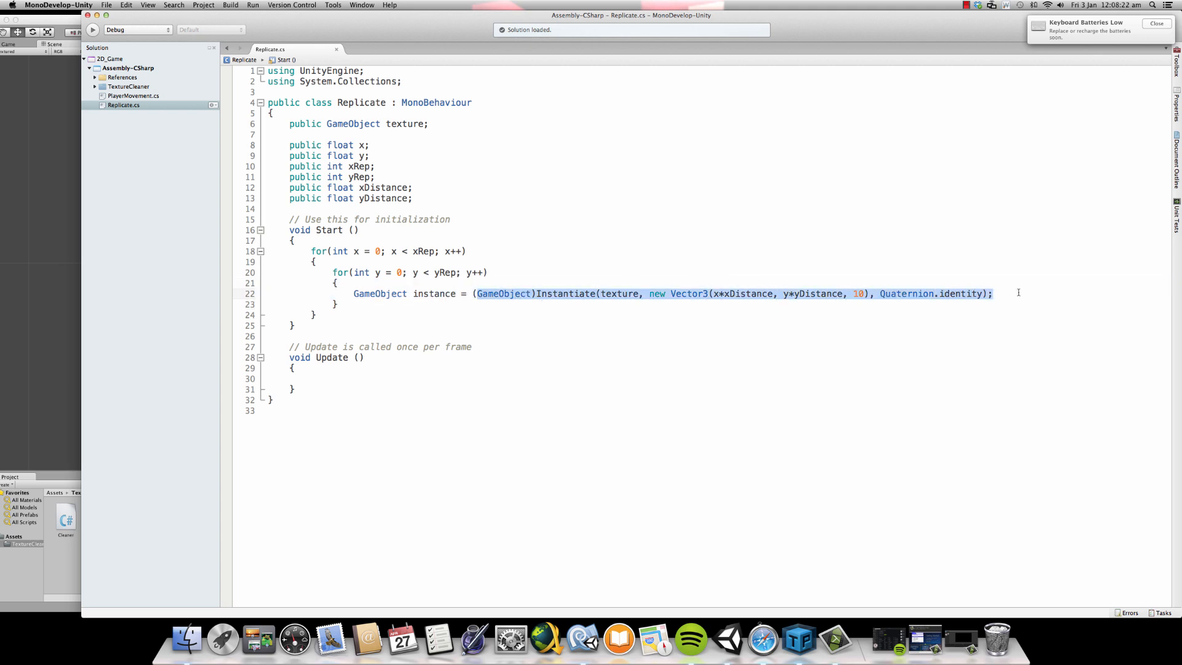
pyautogui.click(401, 299)
pyautogui.doubleClick(421, 296)
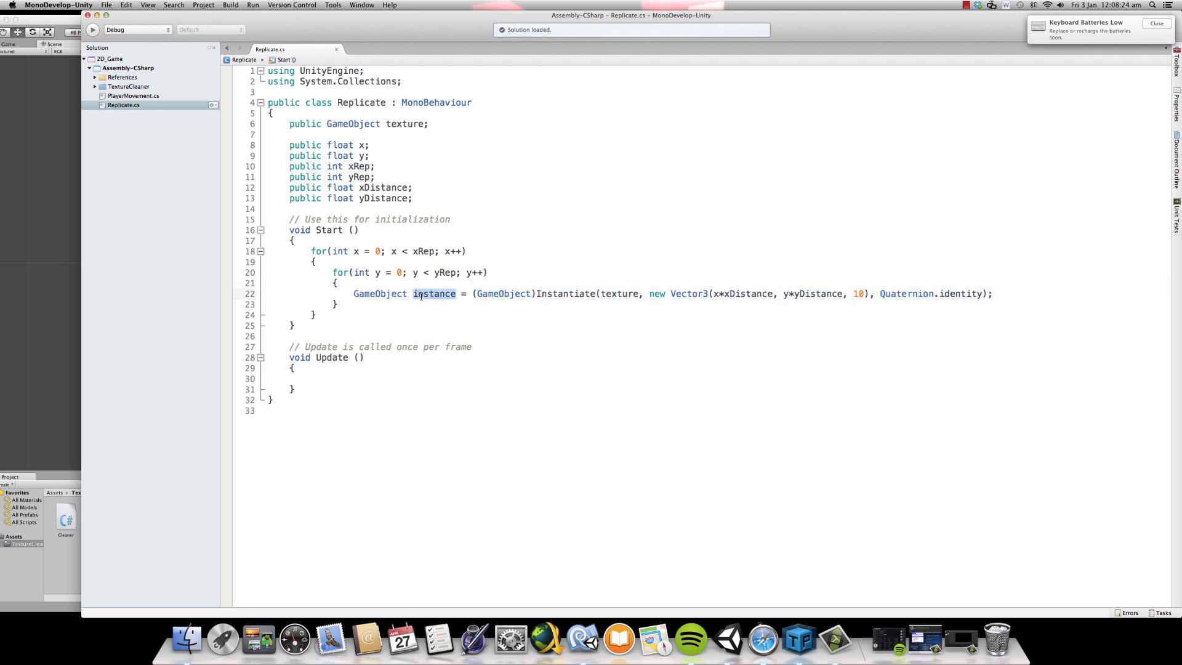
# - Add the line "instance.transform.parent = this.transform.parent;" below the Instantiate statement in the inner loop
pyautogui.click(999, 293)
pyautogui.press('Return')
pyautogui.write('instance')
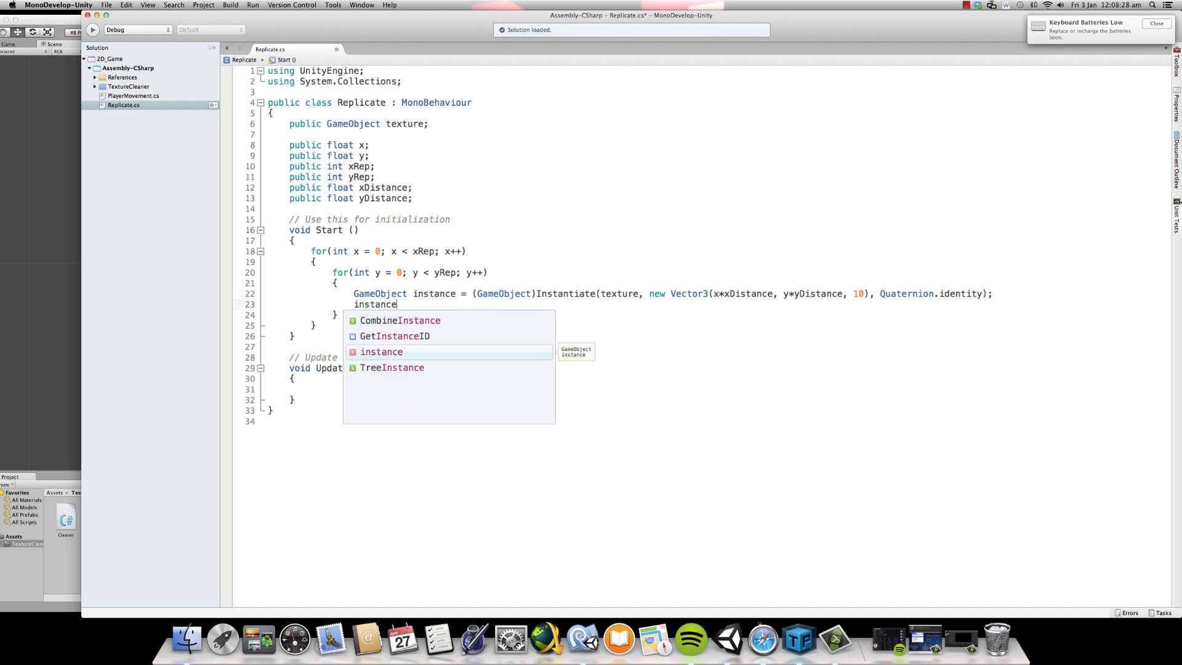
pyautogui.write('.tra')
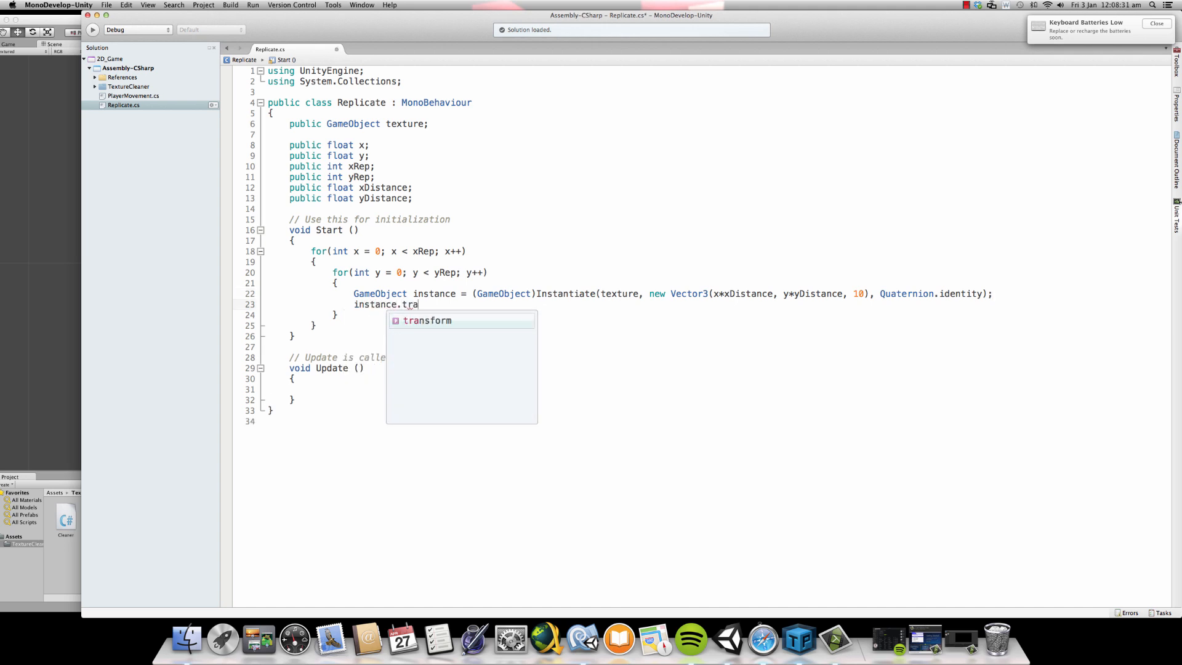
pyautogui.press('Return')
pyautogui.write('.p')
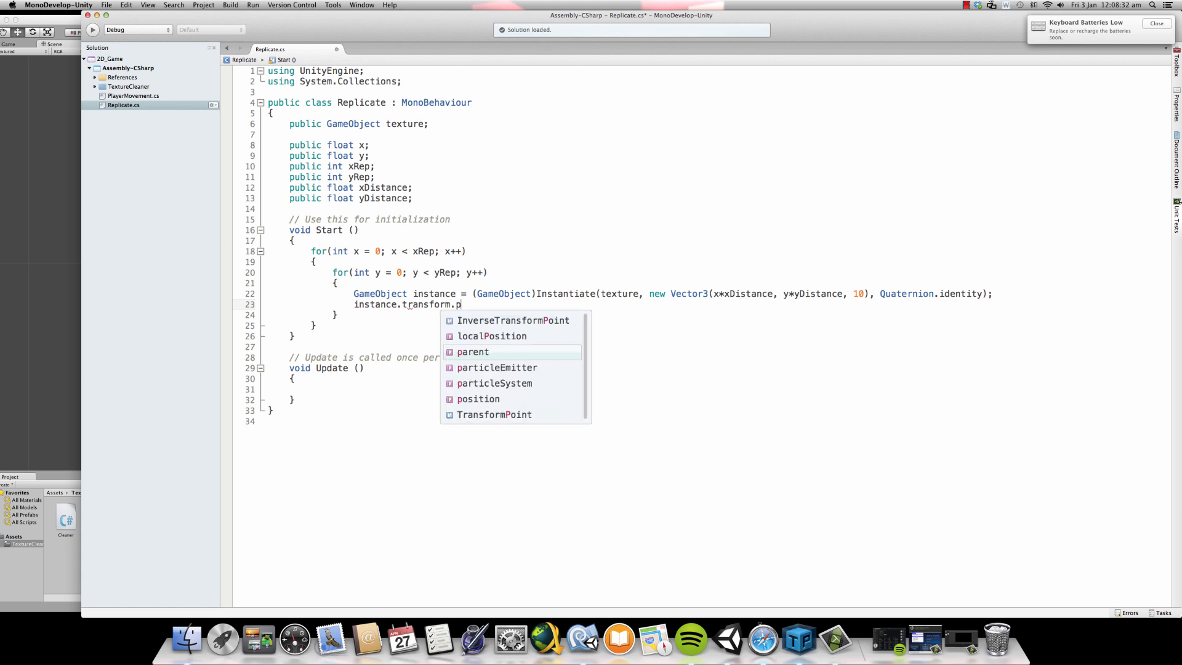
pyautogui.write('arent = ')
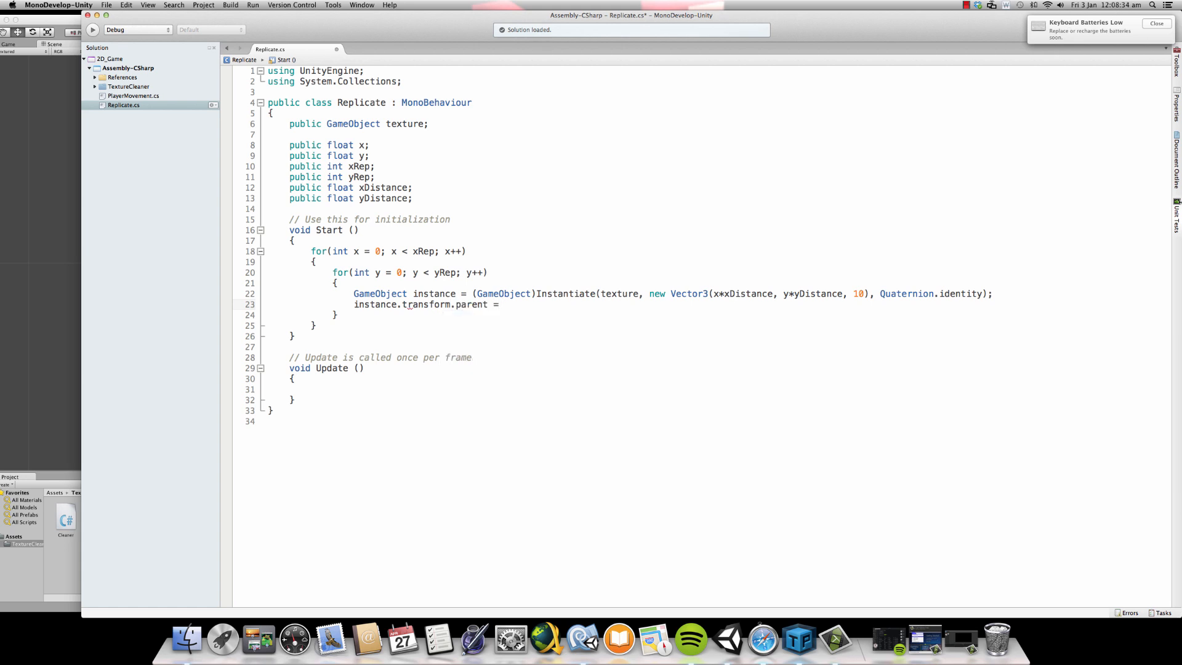
pyautogui.write('texture')
pyautogui.press('BackSpace')
pyautogui.press('BackSpace')
pyautogui.press('BackSpace')
pyautogui.press('BackSpace')
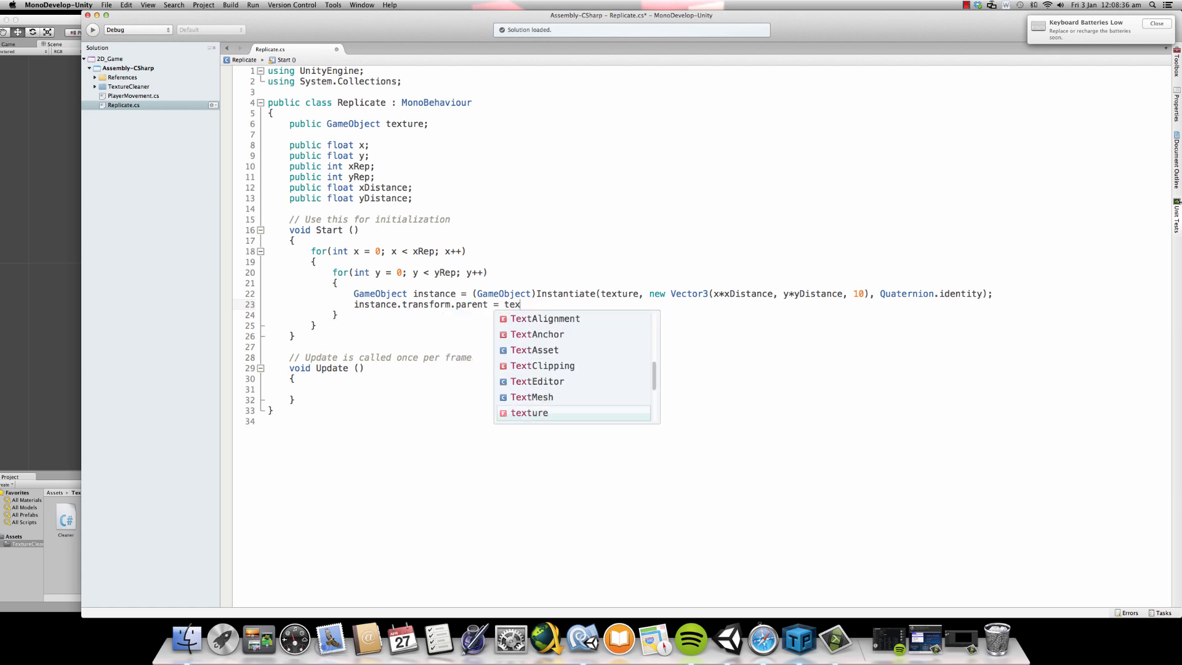
pyautogui.press('BackSpace')
pyautogui.press('BackSpace')
pyautogui.press('BackSpace')
pyautogui.write('this.')
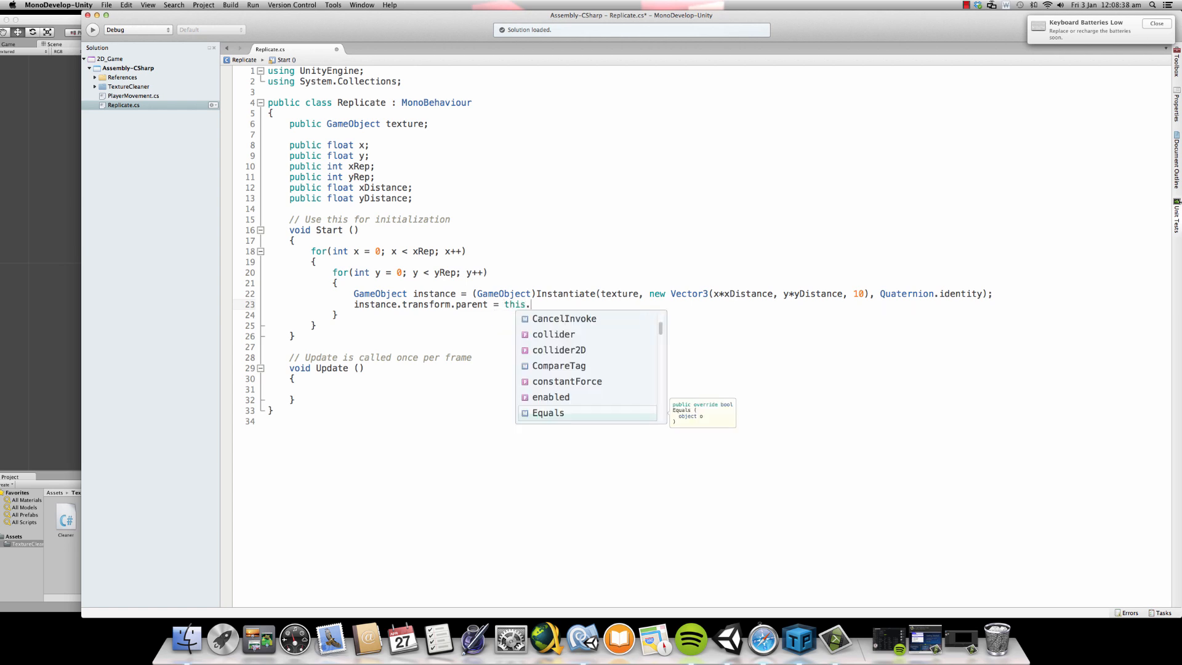
pyautogui.write('transform.')
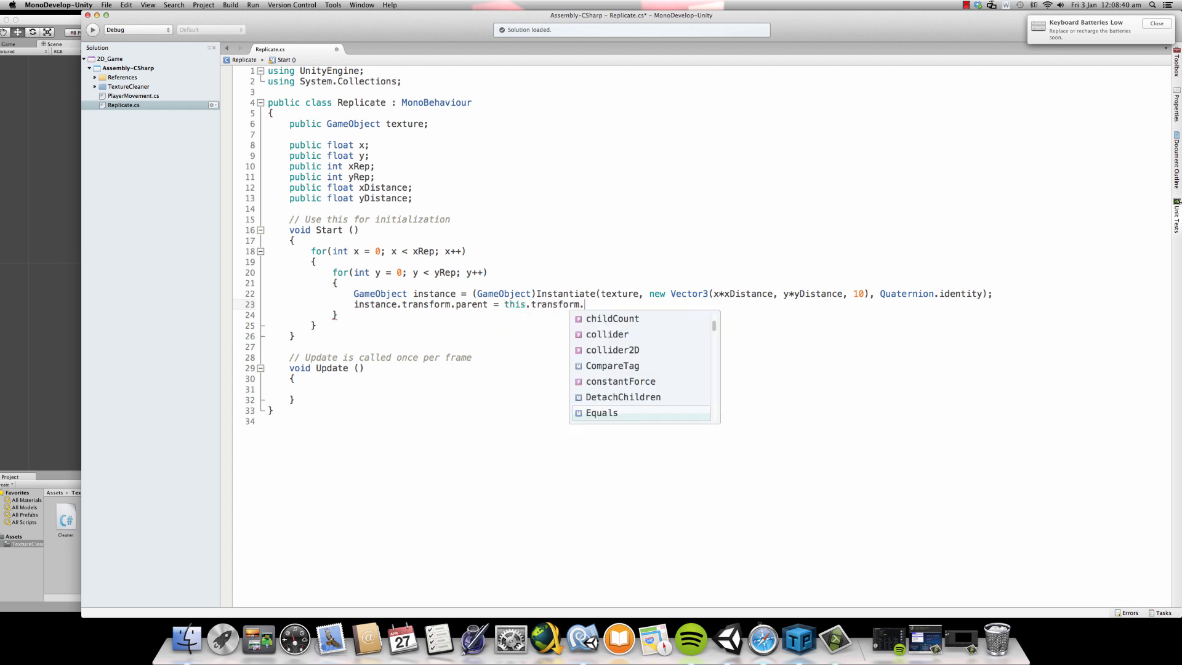
pyautogui.write('parent;')
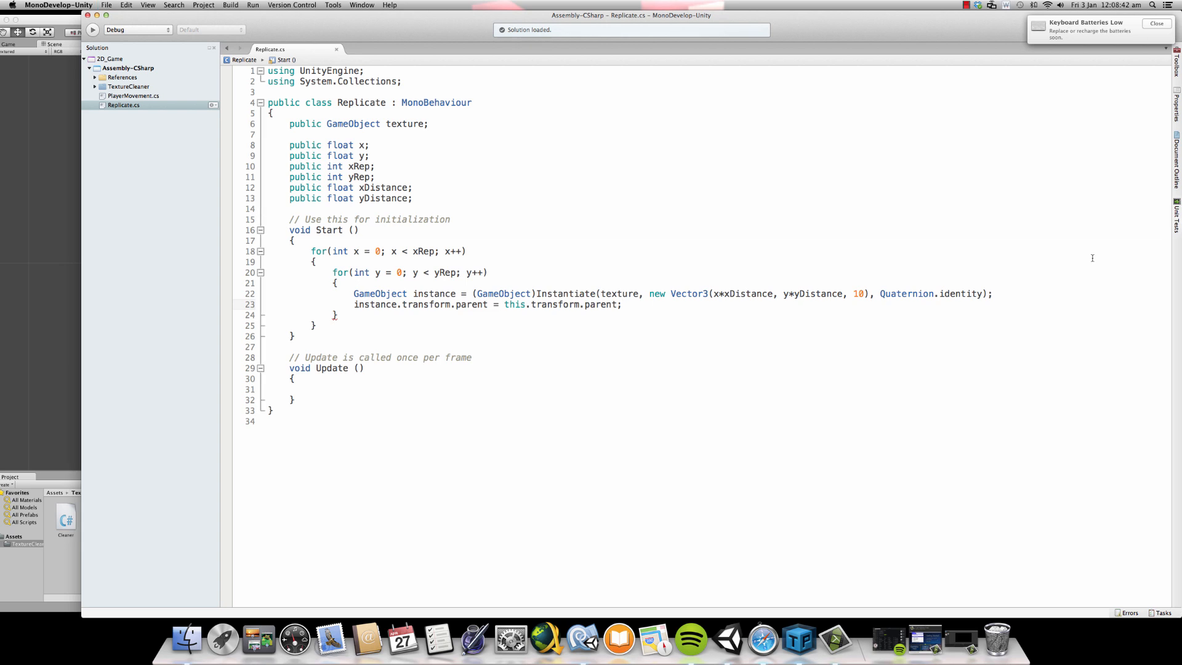
# - Shorten the parent assignment to "instance.transform.parent = this.transform;" and save the script
pyautogui.doubleClick(444, 294)
pyautogui.click(522, 294)
pyautogui.doubleClick(566, 304)
pyautogui.doubleClick(600, 304)
pyautogui.press('BackSpace')
pyautogui.press('BackSpace')
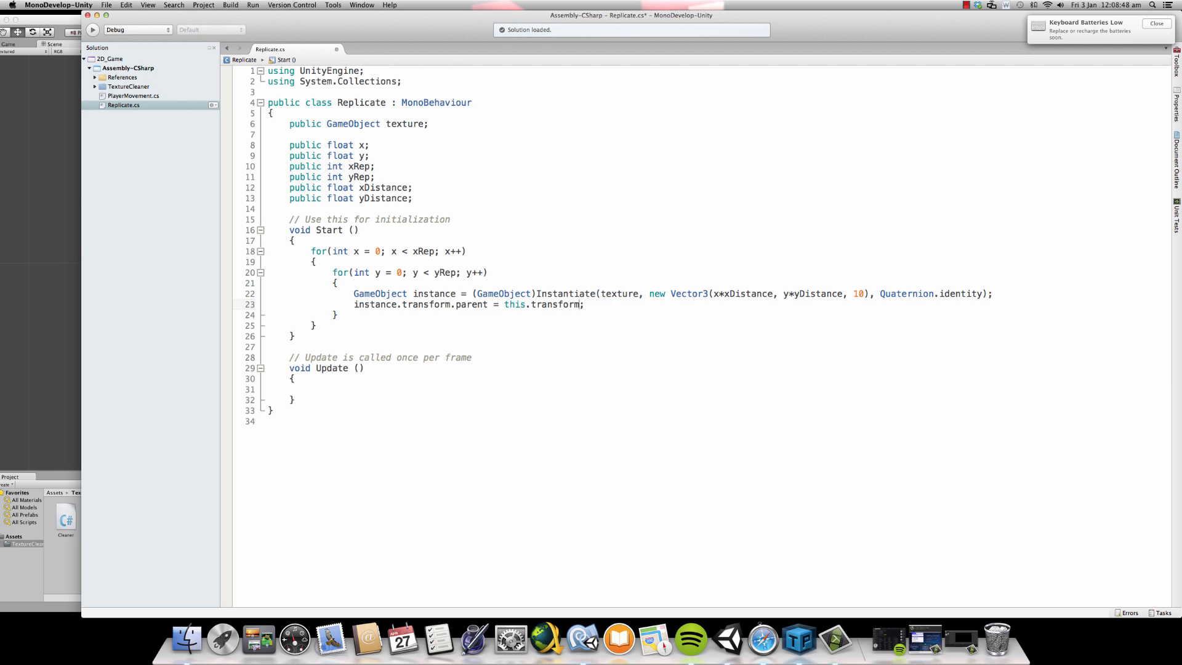
pyautogui.press('super+s')
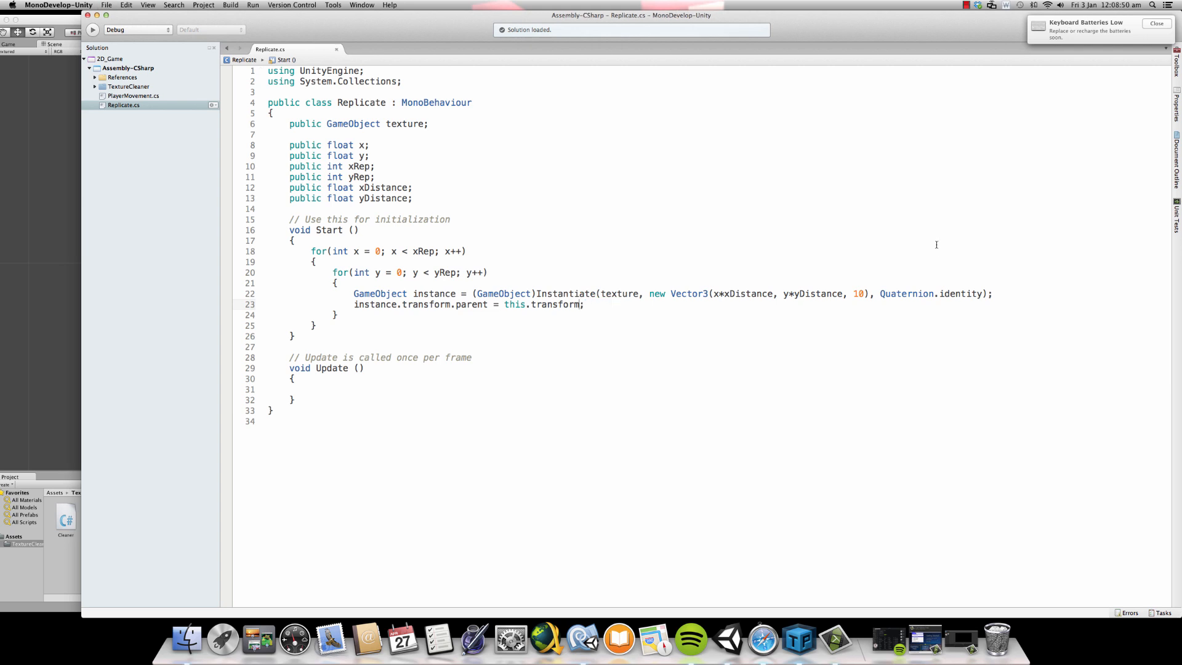
# - Test-run the scene in Unity, examine the Grass clones nested under the Grass object, and collapse its list again
pyautogui.click(1, 188)
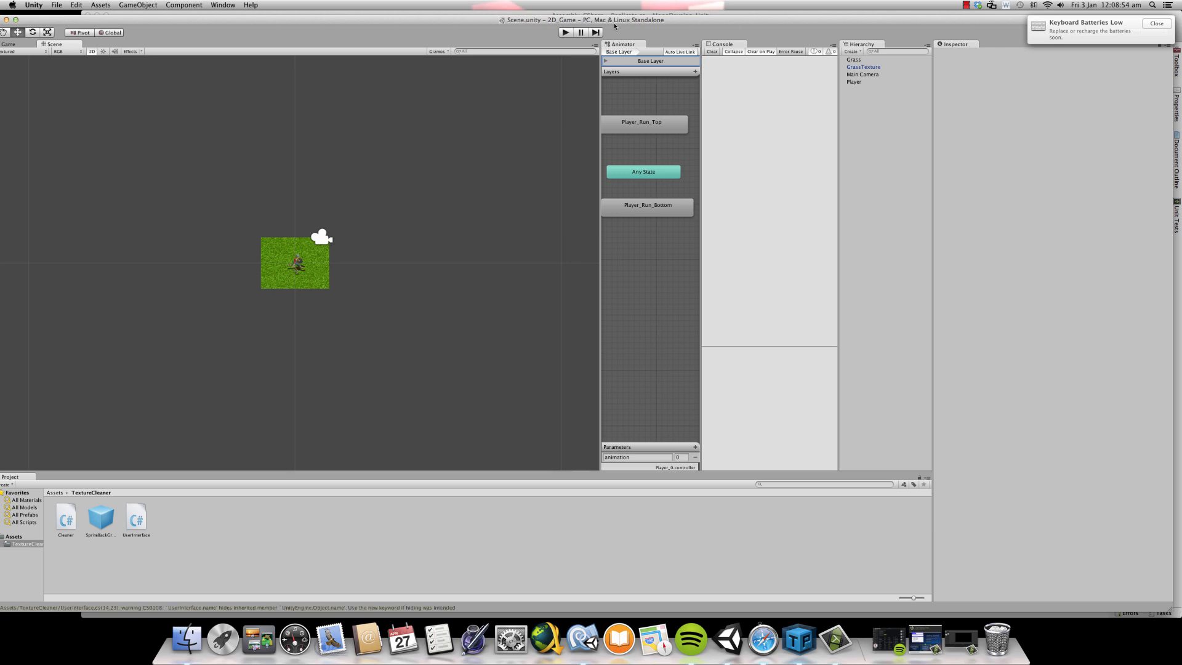
pyautogui.click(566, 32)
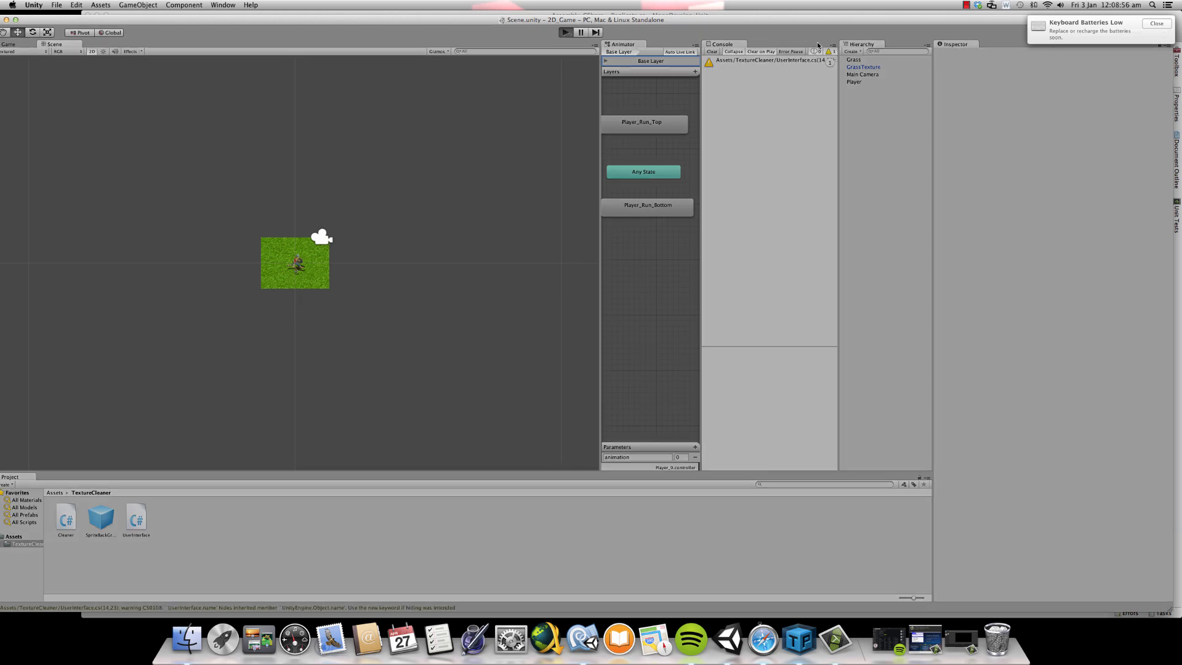
pyautogui.click(869, 60)
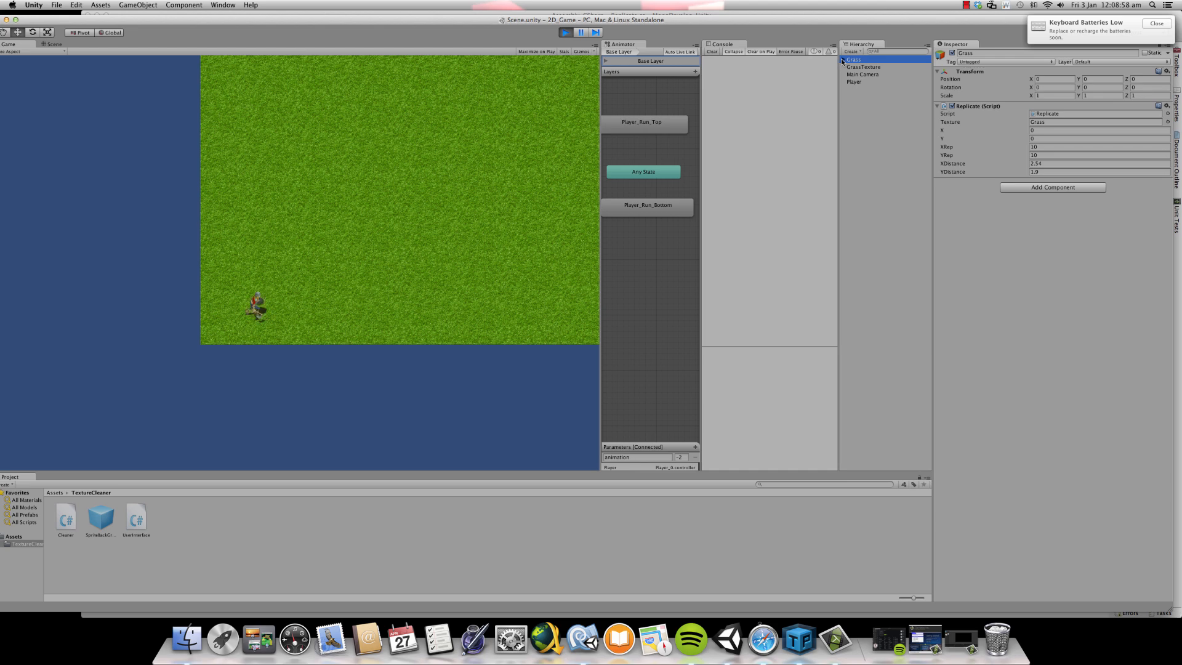
pyautogui.click(841, 60)
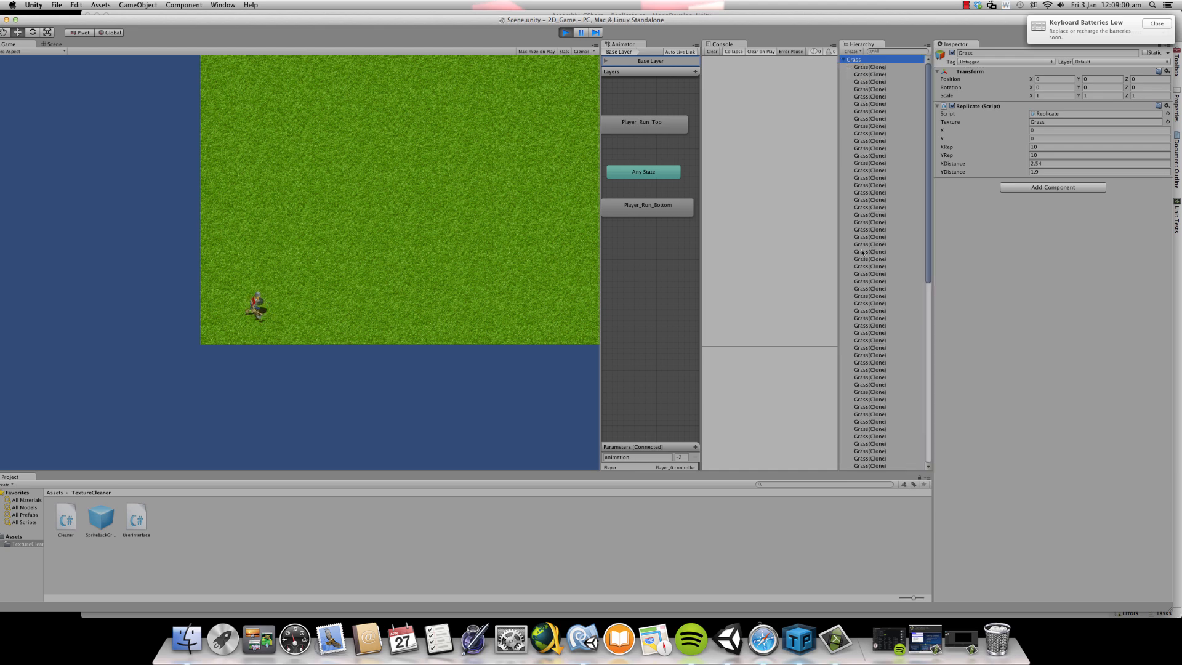
pyautogui.click(875, 222)
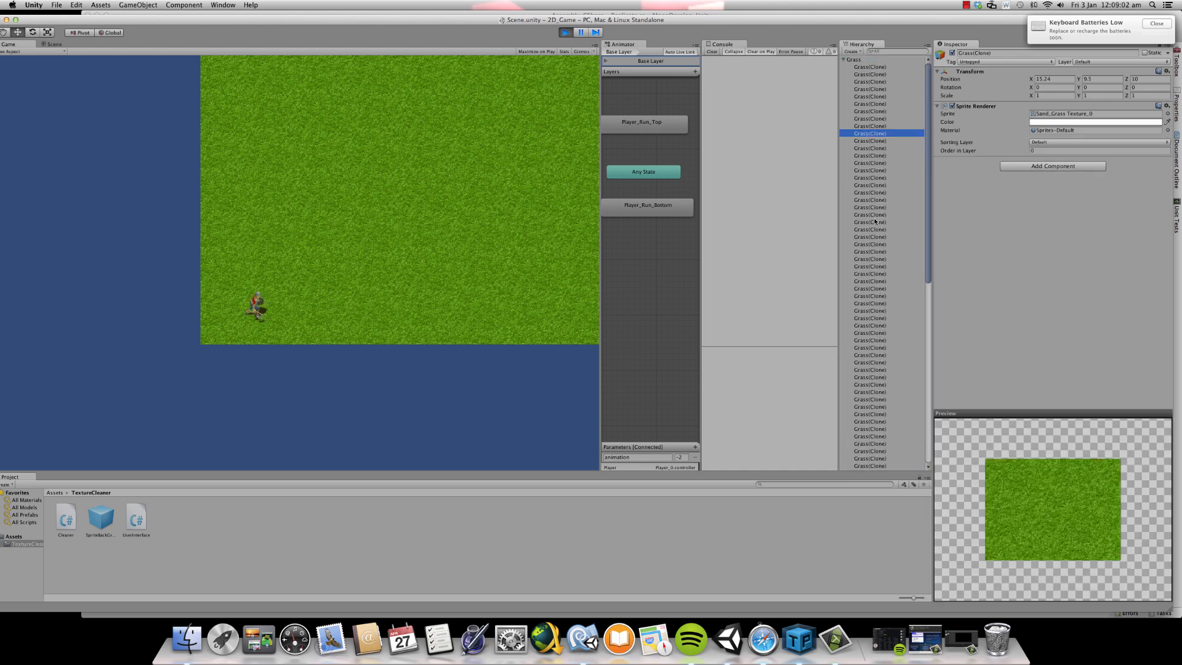
pyautogui.click(853, 60)
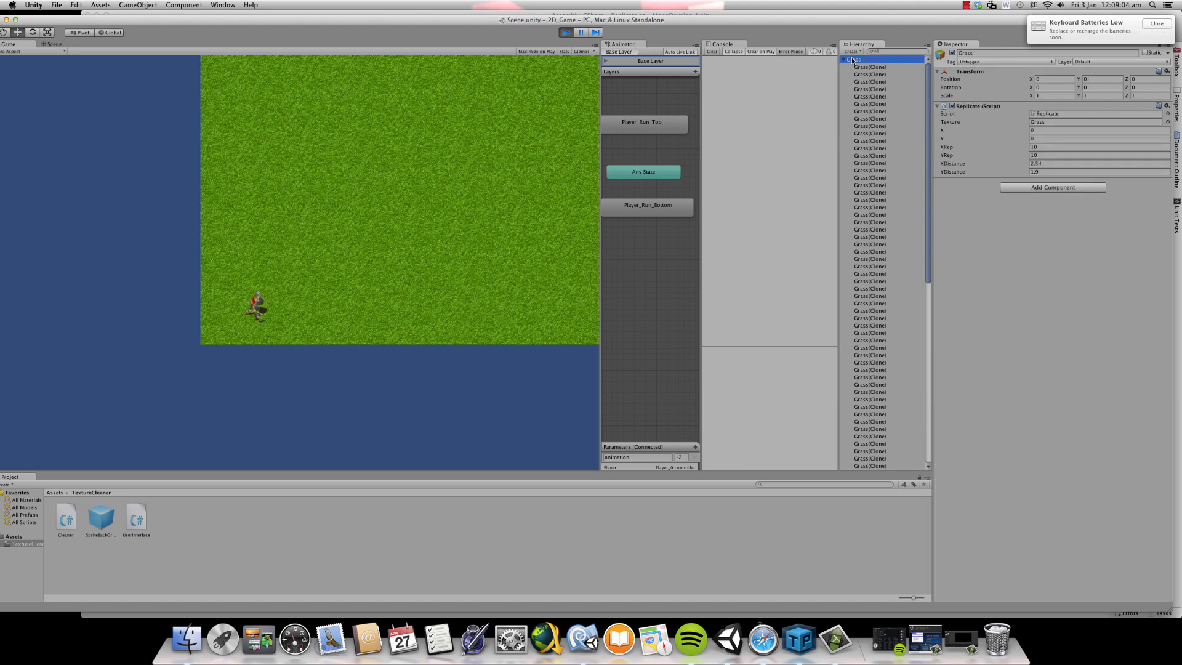
pyautogui.click(843, 60)
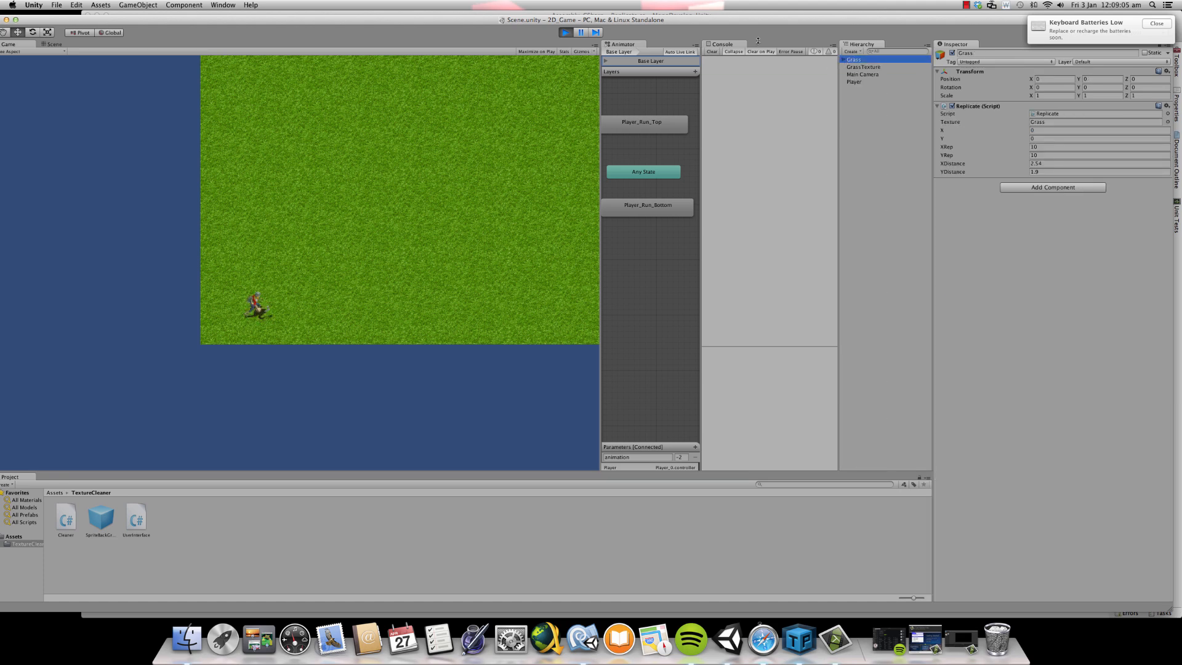
pyautogui.click(563, 32)
pyautogui.click(1067, 80)
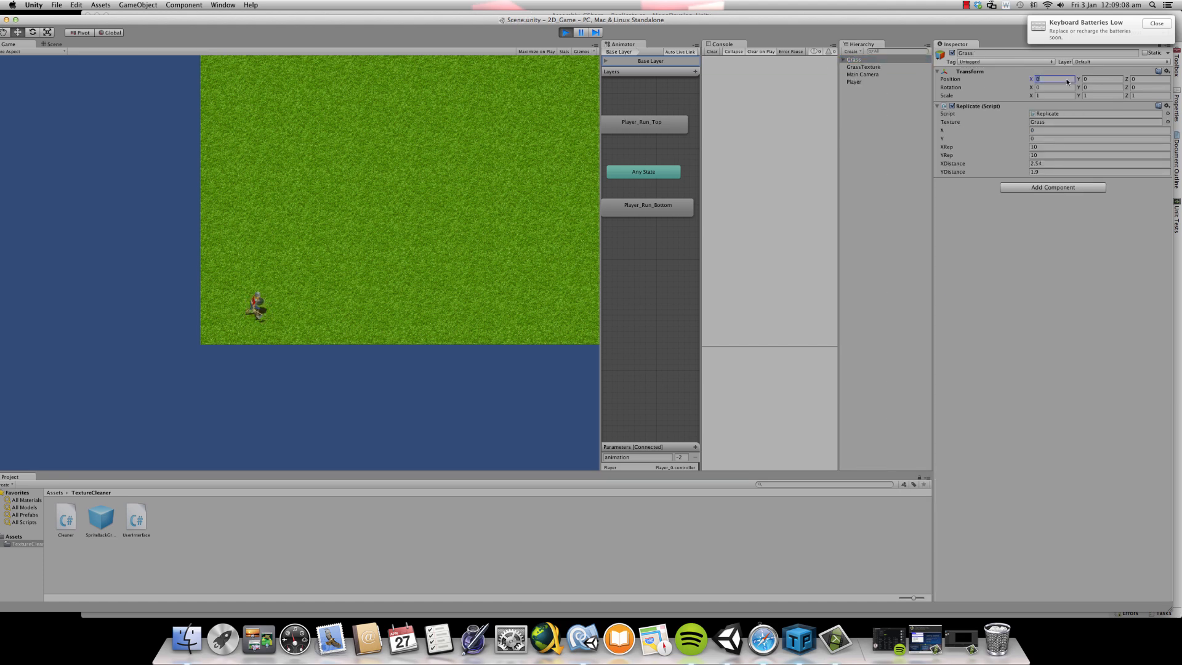
pyautogui.press('Tab')
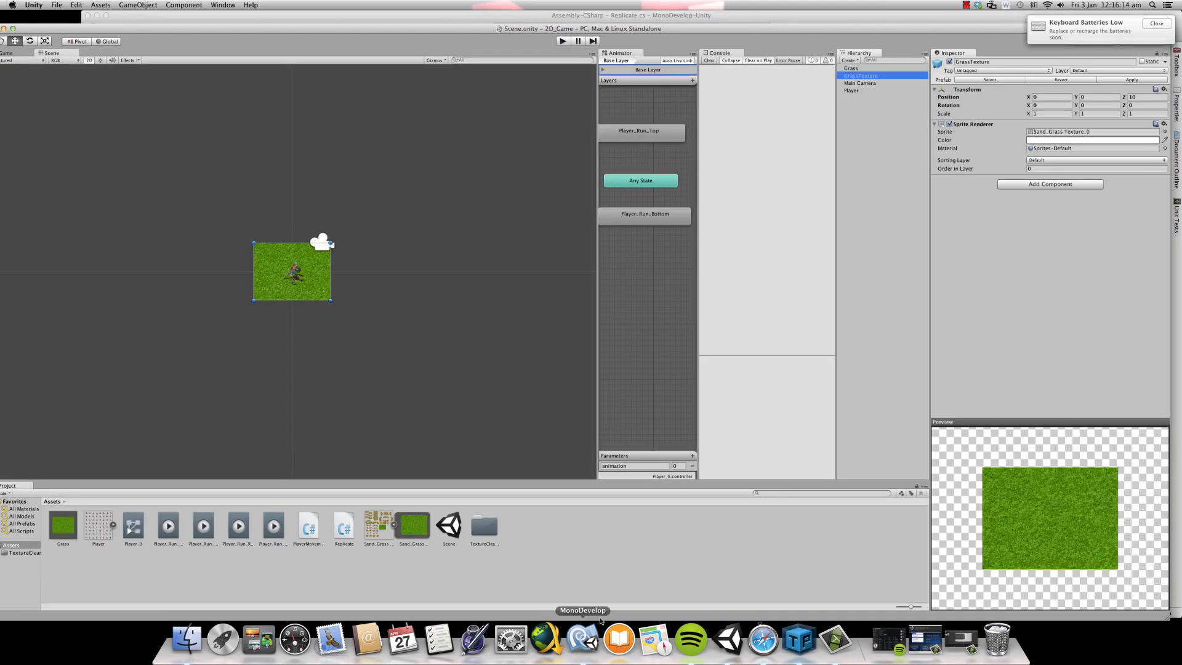
# - Switch to MonoDevelop and delete the public float x and public float y declarations from the Replicate script
pyautogui.click(582, 639)
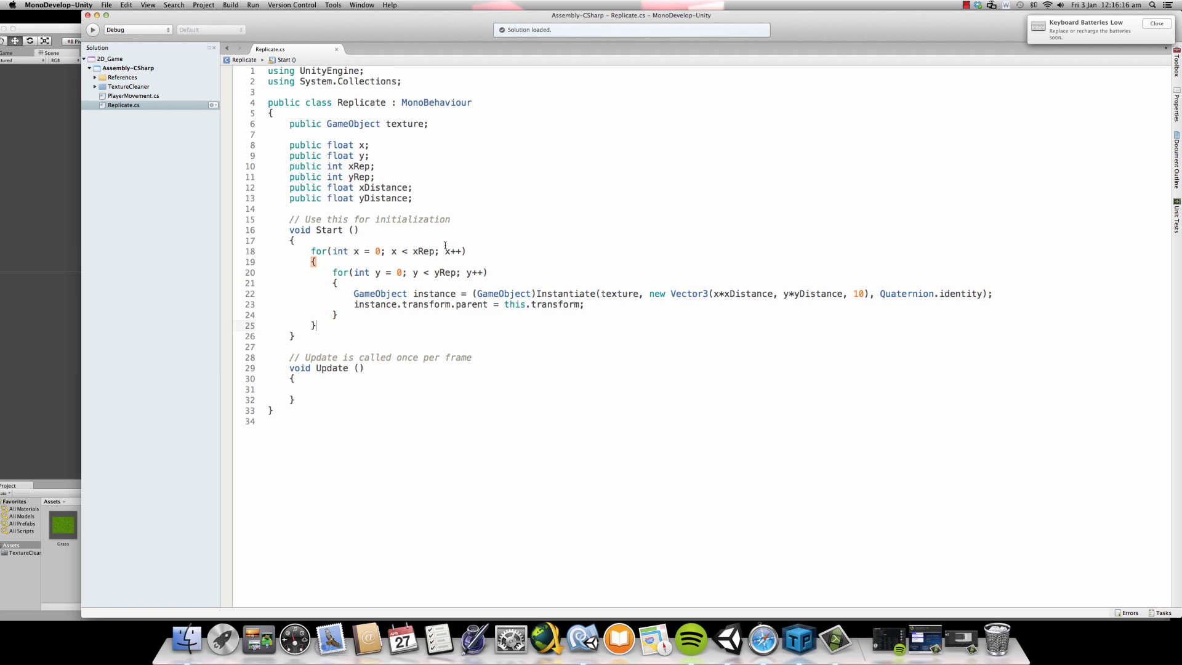
pyautogui.tripleClick(358, 145)
pyautogui.press('BackSpace')
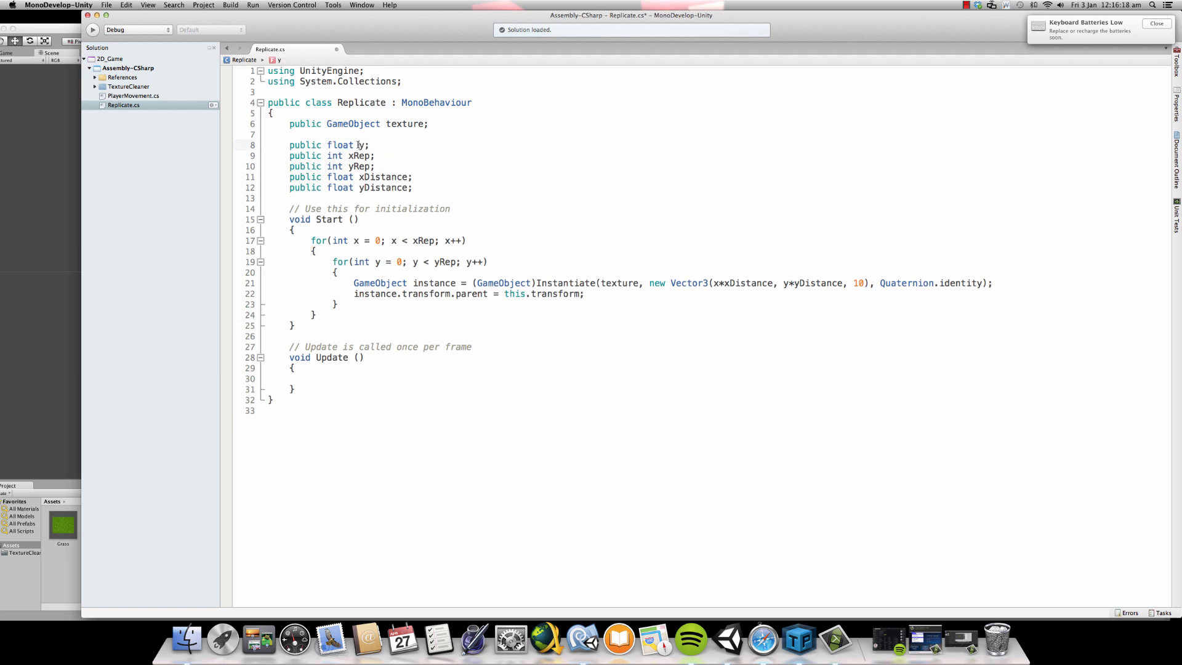
pyautogui.tripleClick(358, 146)
pyautogui.press('BackSpace')
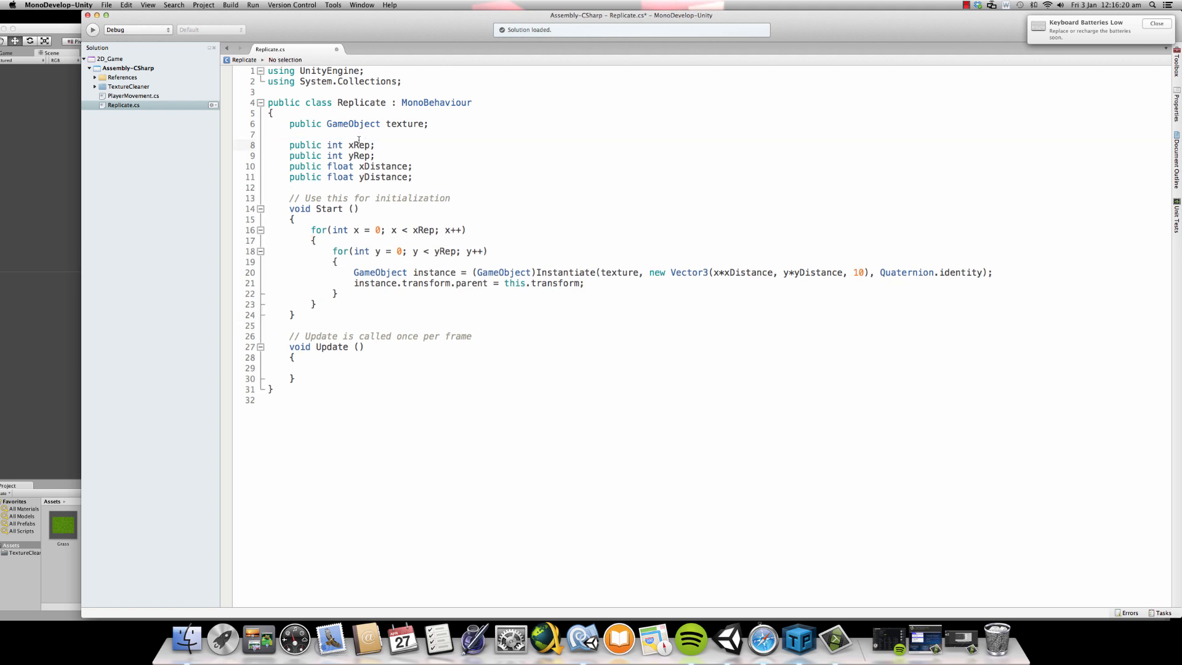
# - Save the Replicate script, switch to Unity and play the scene
pyautogui.press('super+s')
pyautogui.click(58, 229)
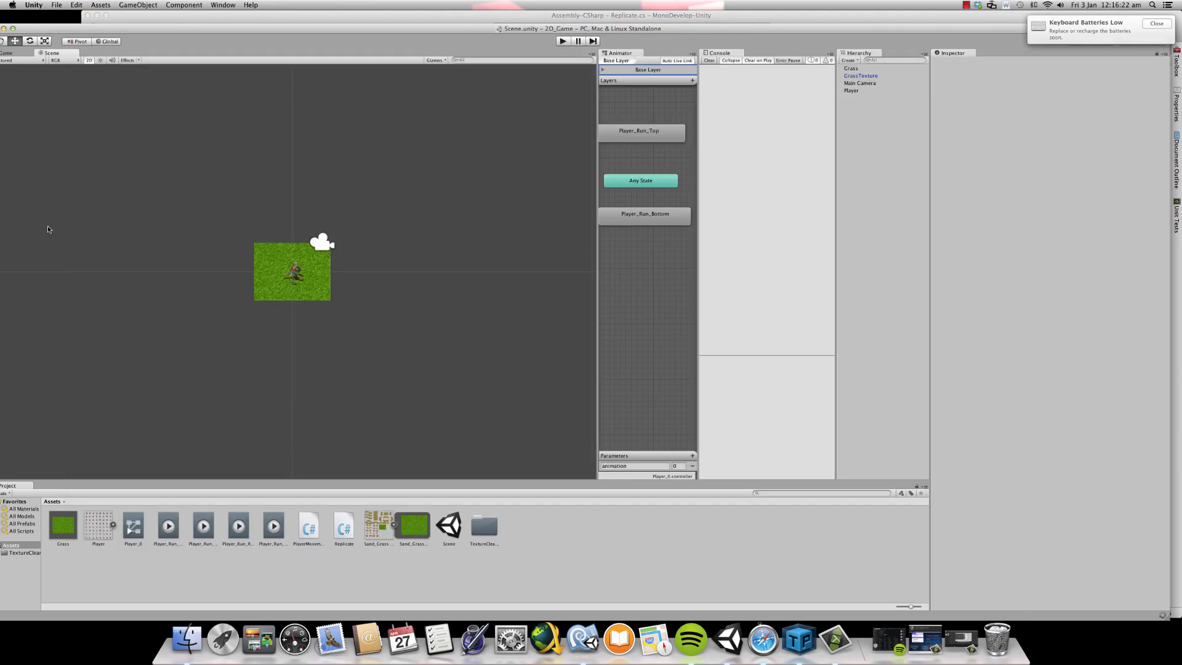
pyautogui.click(562, 42)
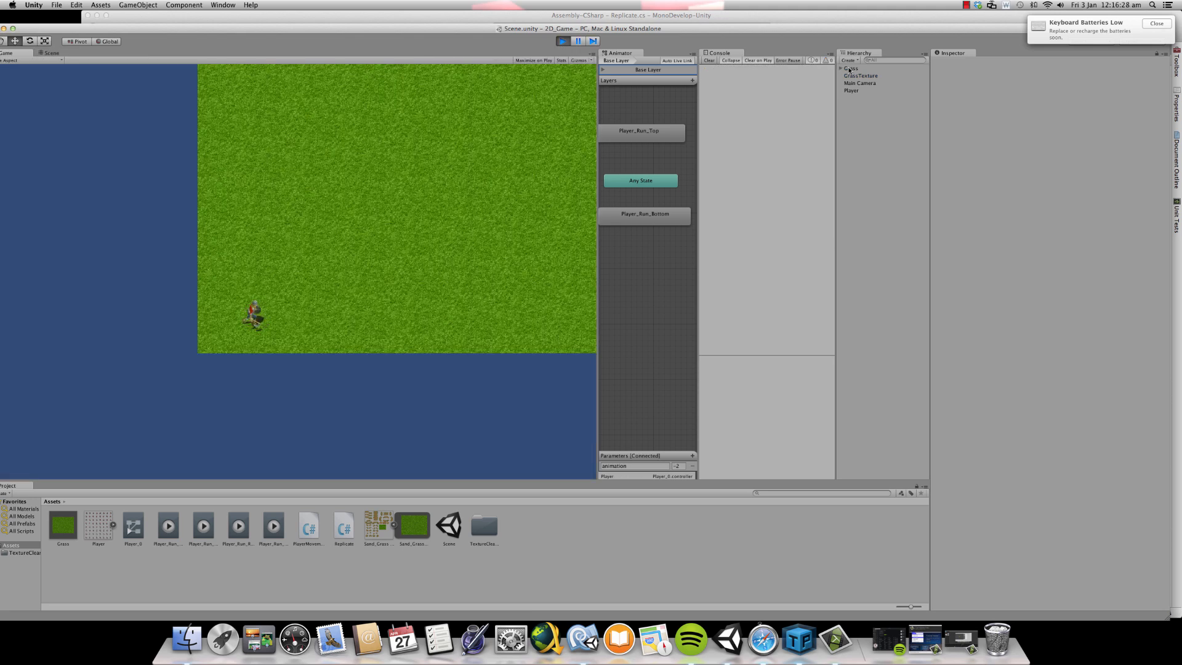
# - Store the running Grass object with its clones as a prefab in Assets and stop the test run
pyautogui.click(852, 70)
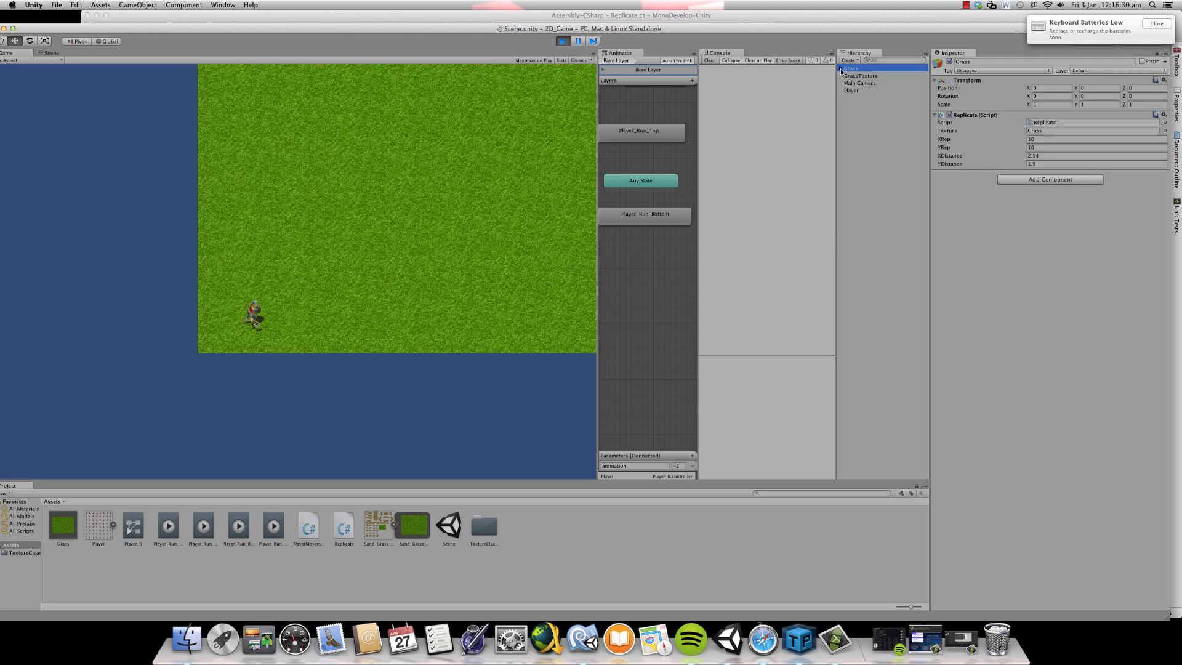
pyautogui.click(840, 70)
pyautogui.click(841, 69)
pyautogui.moveTo(851, 68); pyautogui.dragTo(102, 579)
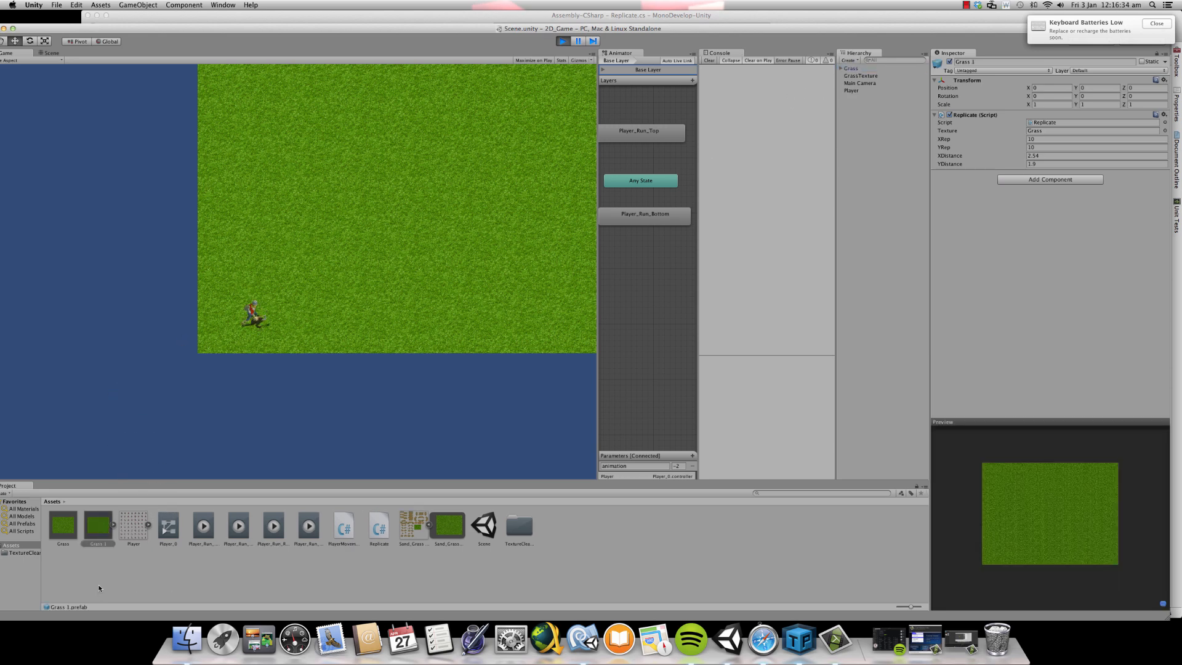
pyautogui.click(558, 43)
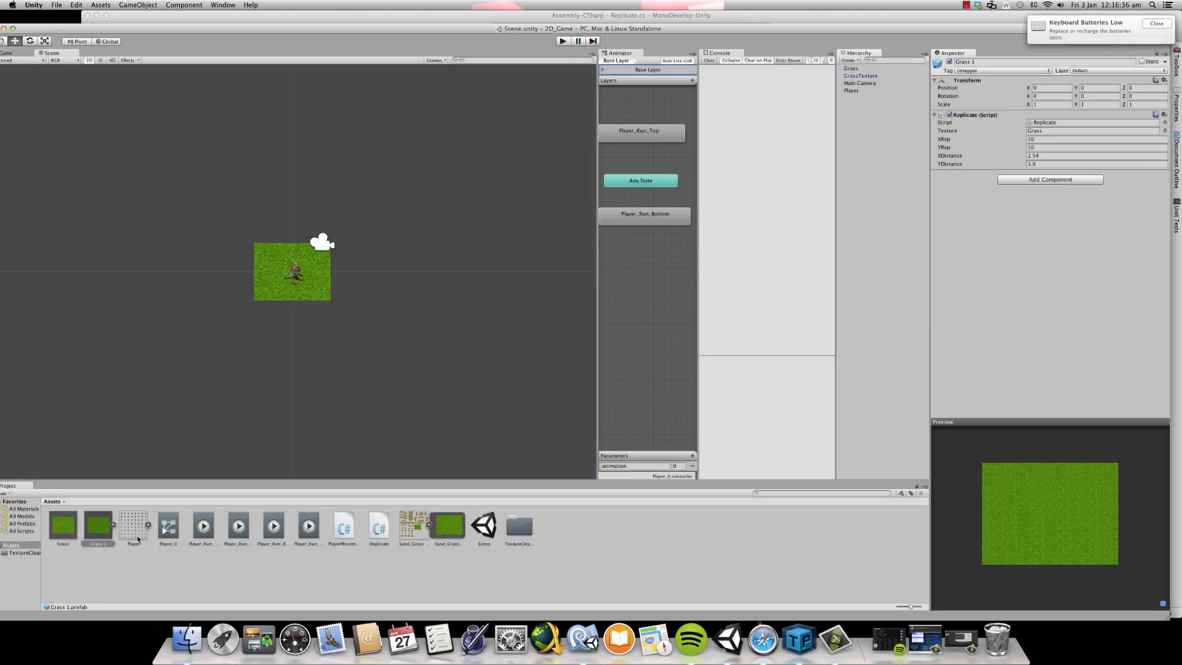
# - Rename the new grass prefab as Ground
pyautogui.click(968, 62)
pyautogui.press('super+a')
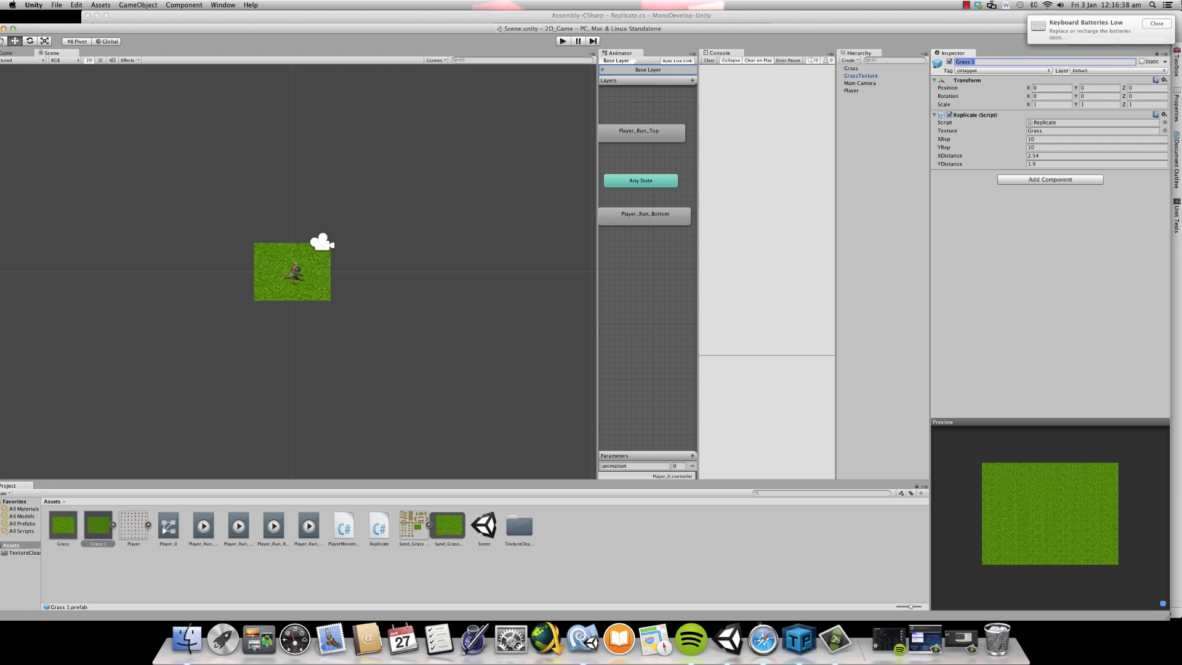
pyautogui.write('G')
pyautogui.write('round')
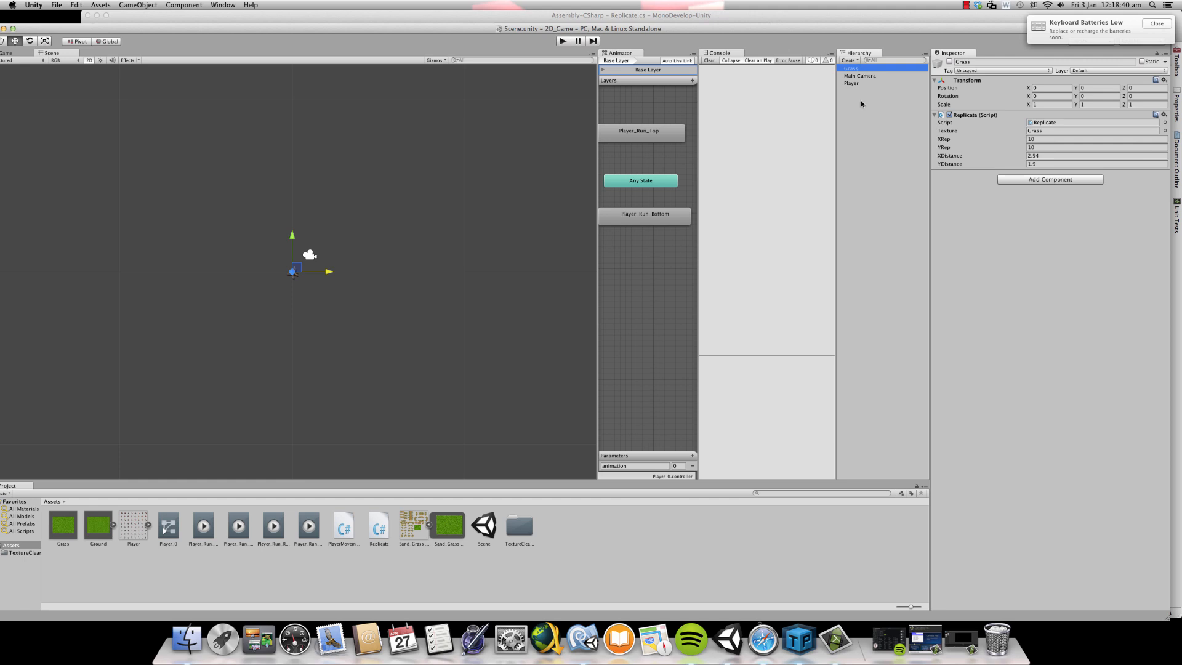
# - Delete the Grass object from the scene hierarchy
pyautogui.click(869, 160)
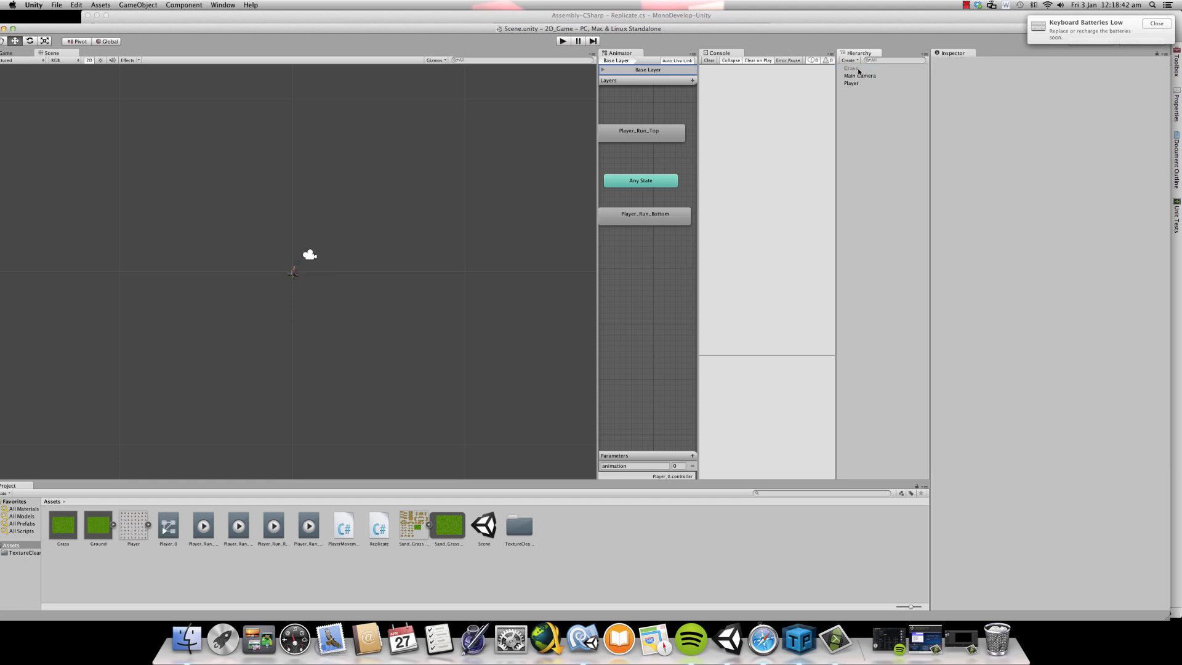
pyautogui.click(858, 68)
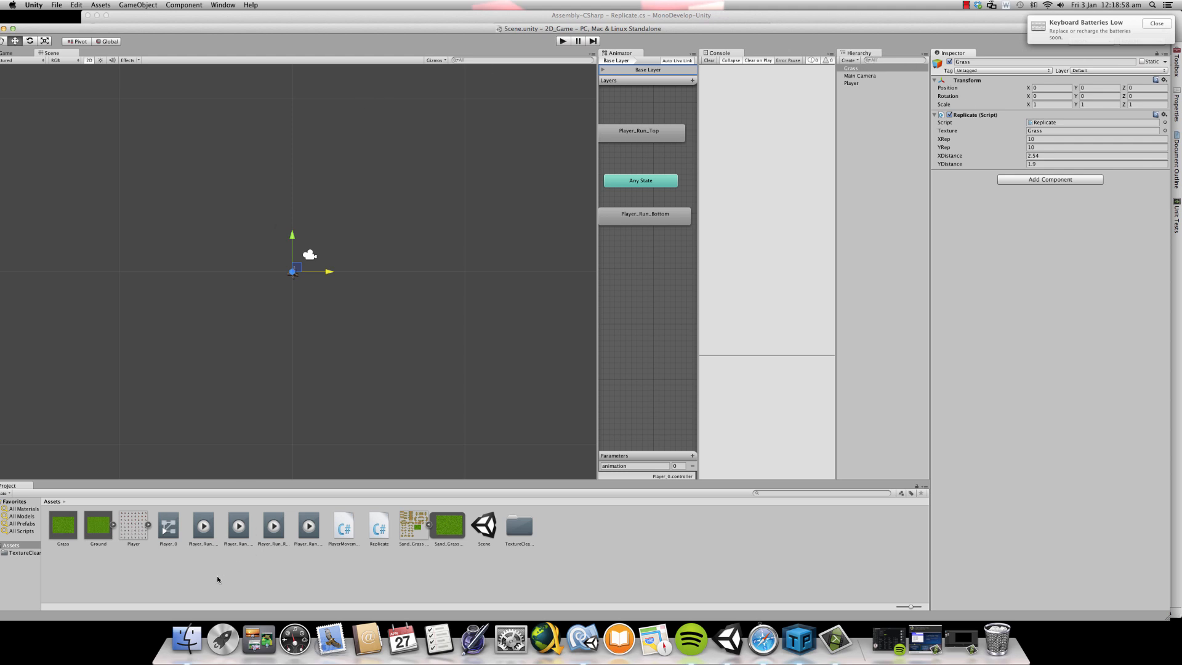
pyautogui.rightClick(897, 69)
pyautogui.click(917, 115)
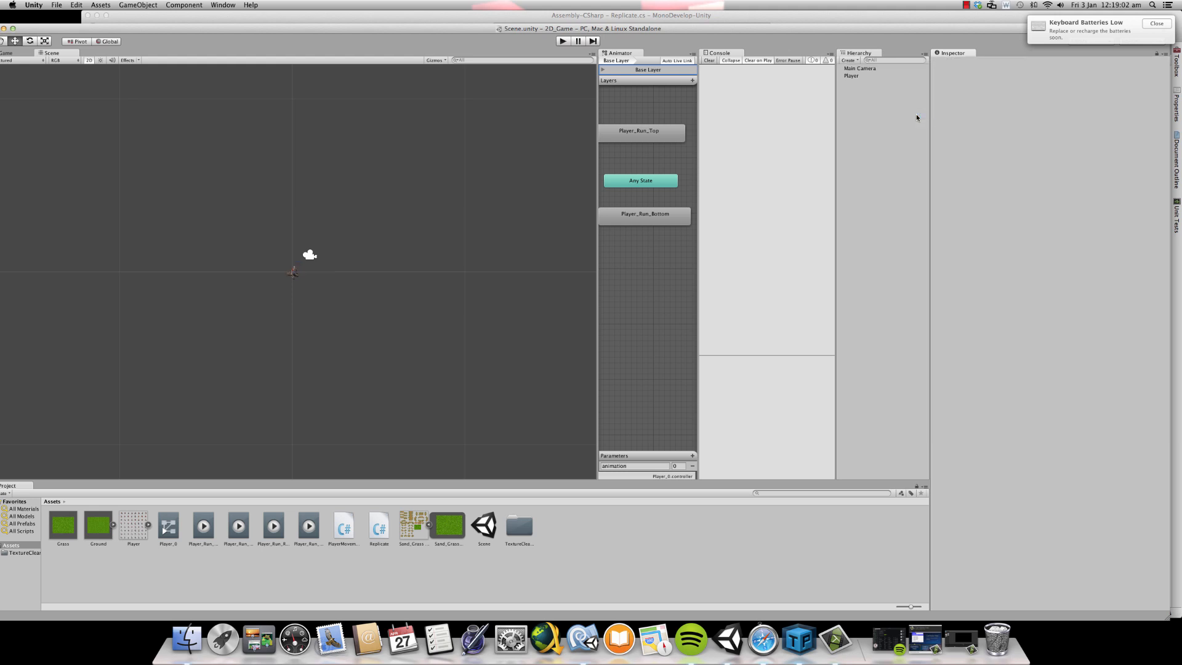
# - Remove the Replicate script component from the Ground prefab
pyautogui.click(100, 527)
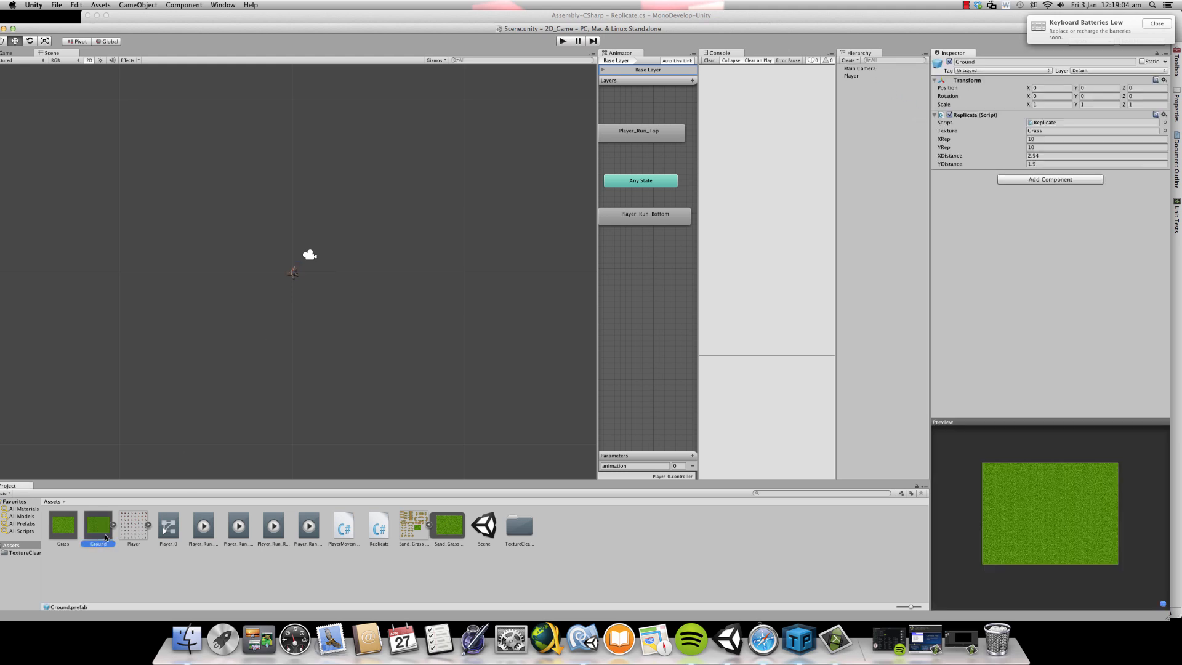
pyautogui.click(1164, 114)
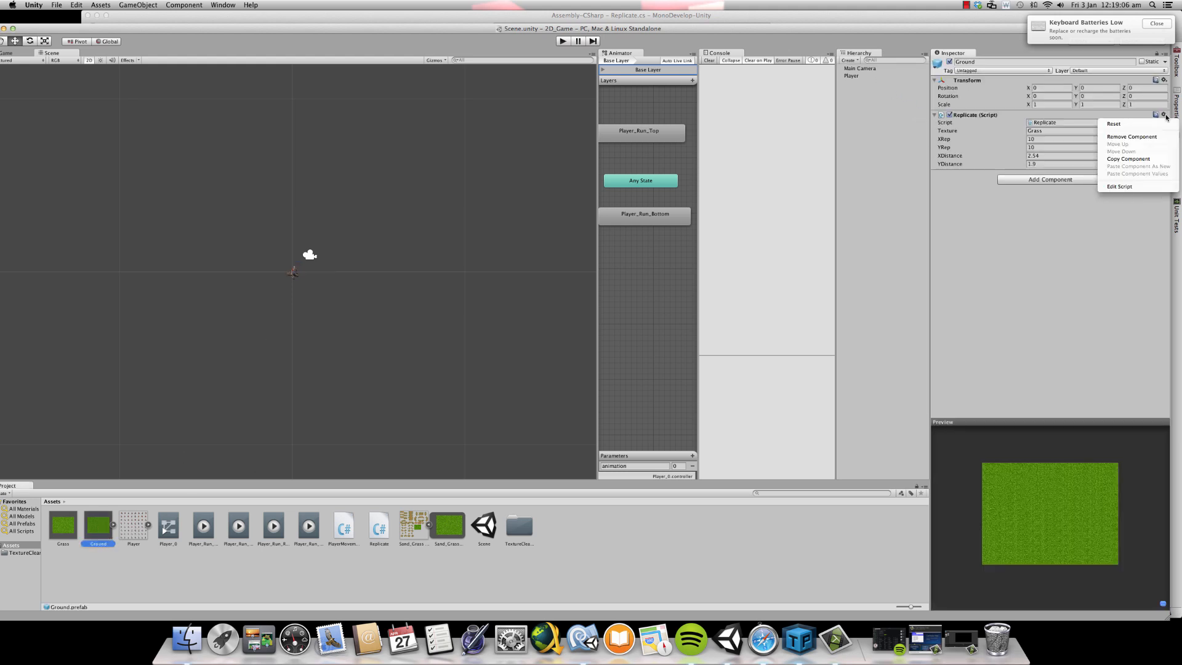
pyautogui.click(1161, 138)
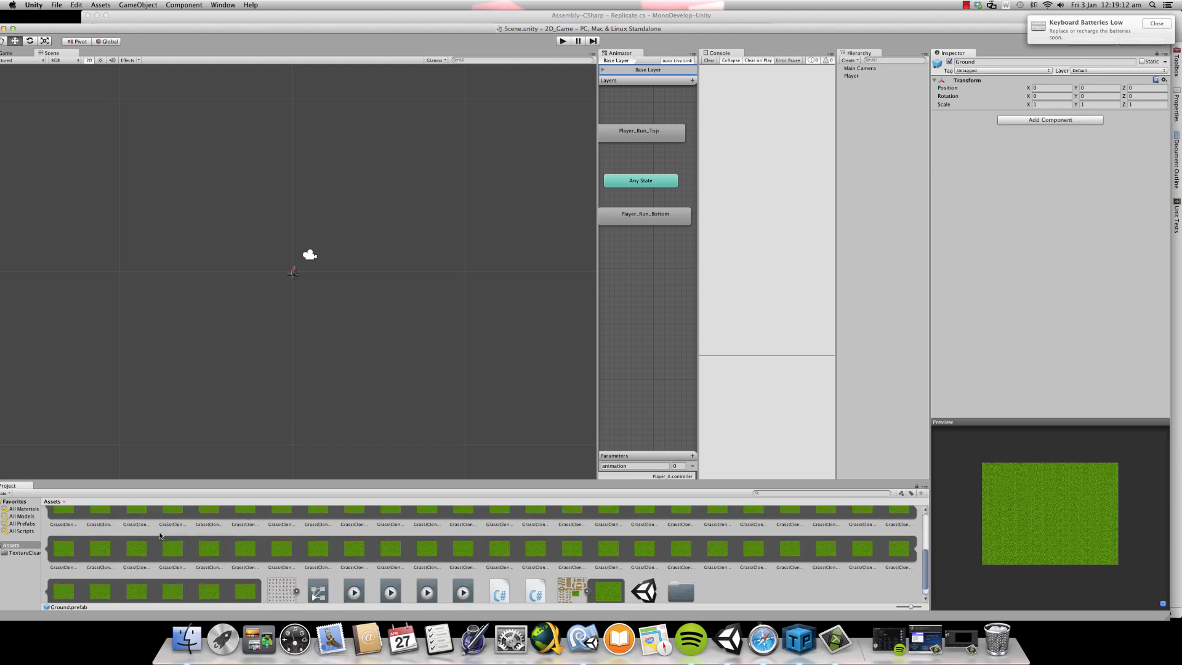
# - Place the Ground prefab in the scene and shift it along X to about -8.27, with Y at about -8.38
pyautogui.moveTo(116, 529); pyautogui.dragTo(109, 378)
pyautogui.scroll(3, 260, 278)
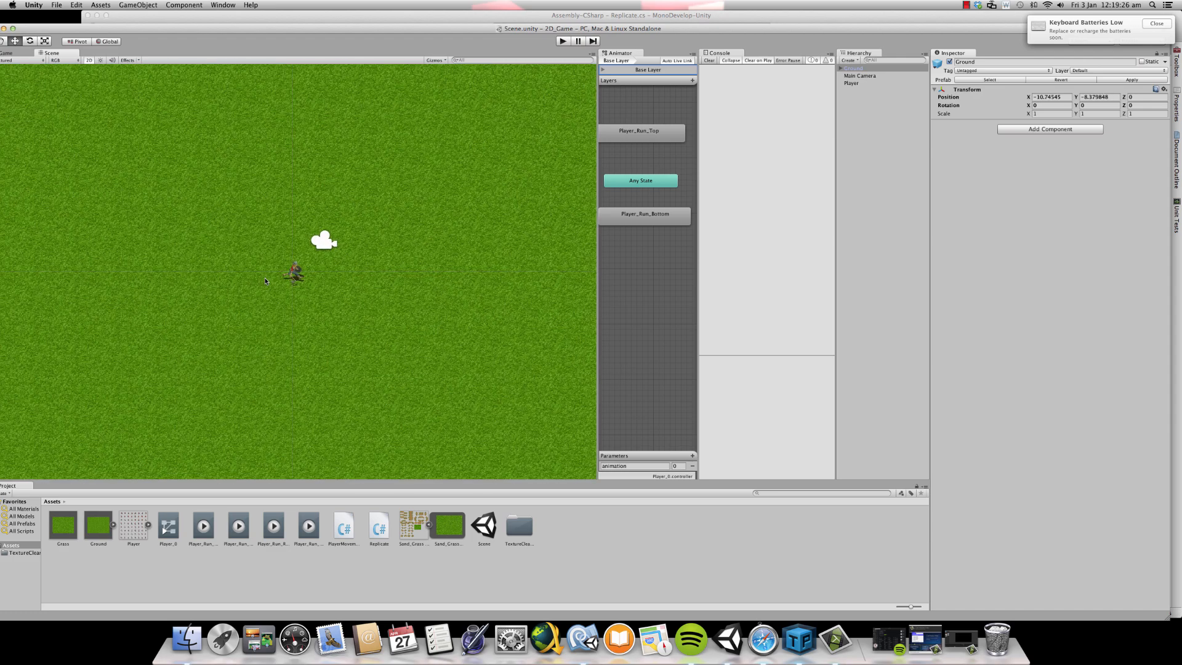
pyautogui.scroll(-5, 263, 280)
pyautogui.scroll(-2, 266, 279)
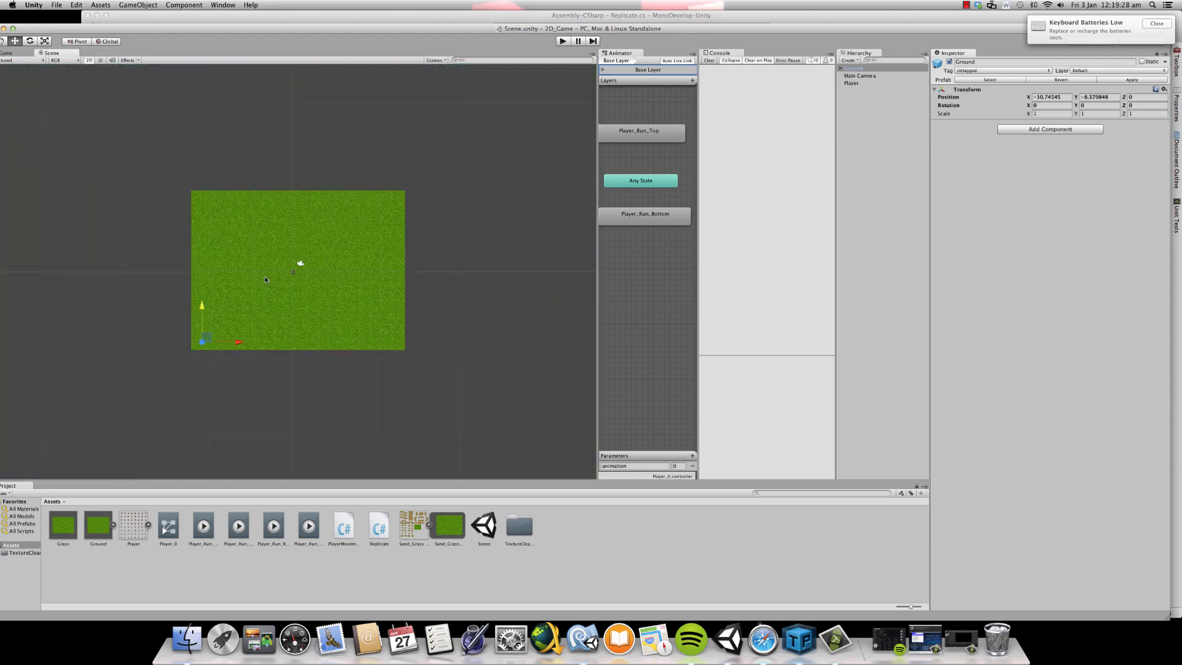
pyautogui.moveTo(234, 346); pyautogui.dragTo(258, 342)
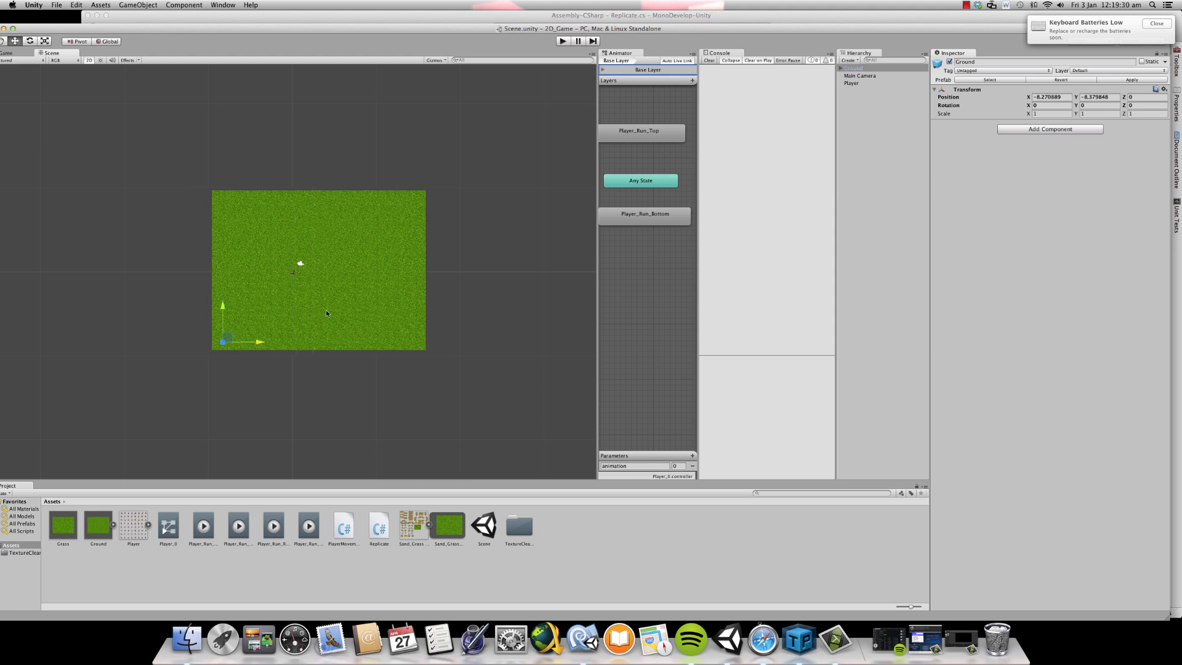
pyautogui.click(101, 530)
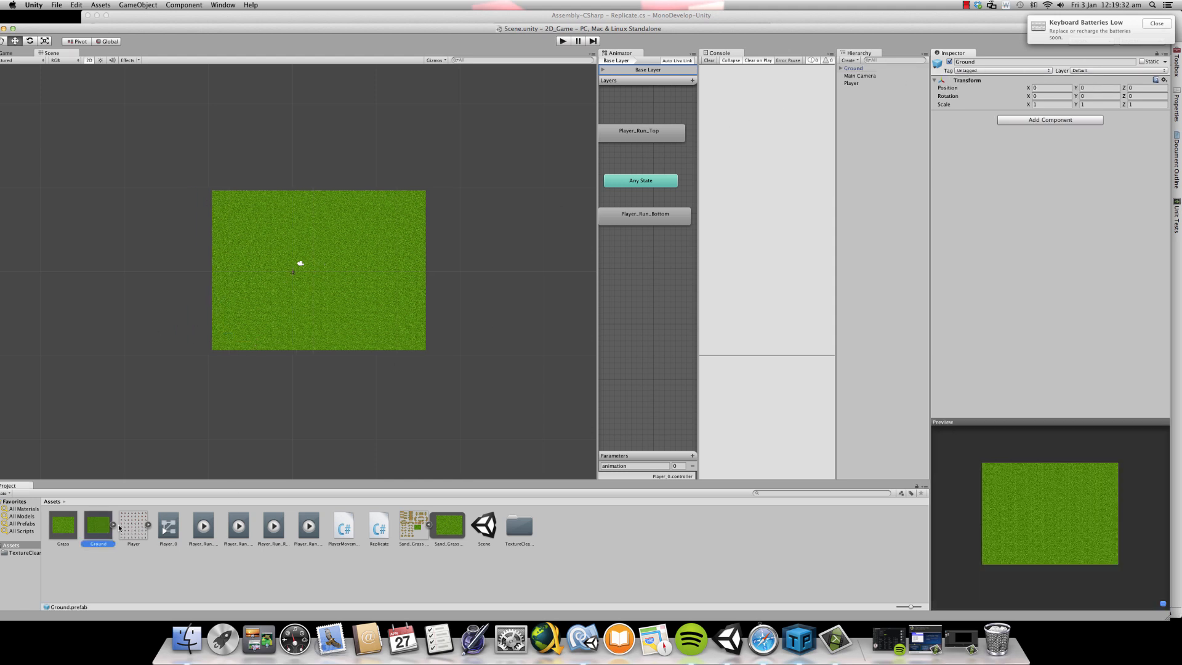
pyautogui.click(56, 521)
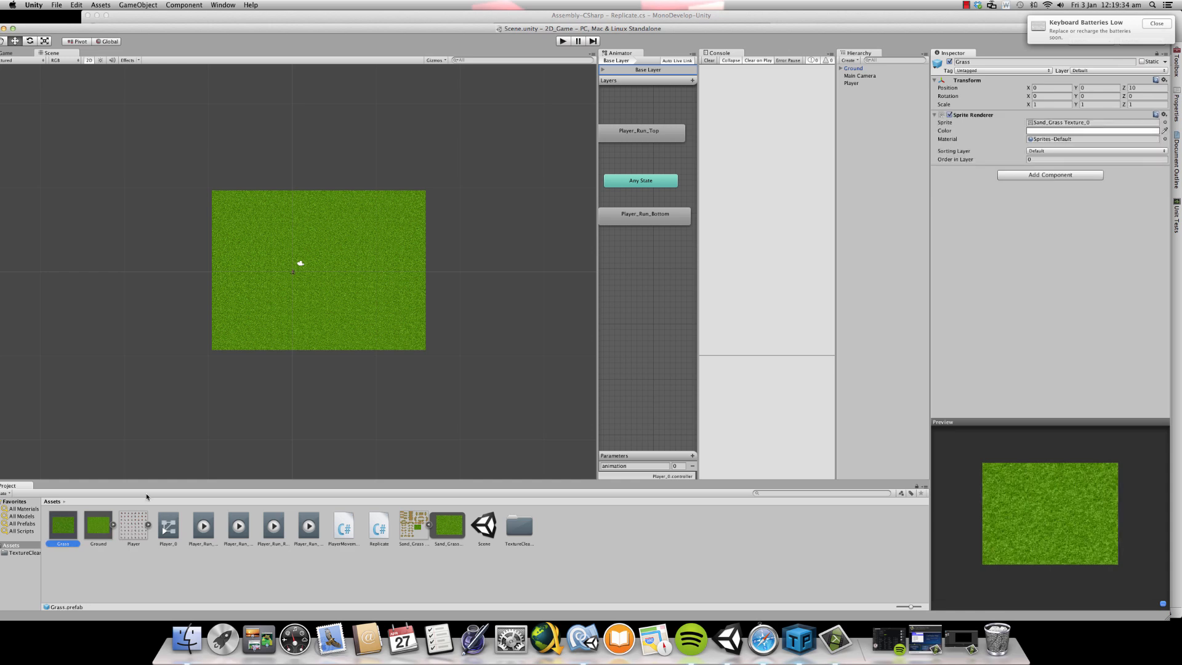
pyautogui.scroll(-6, 449, 349)
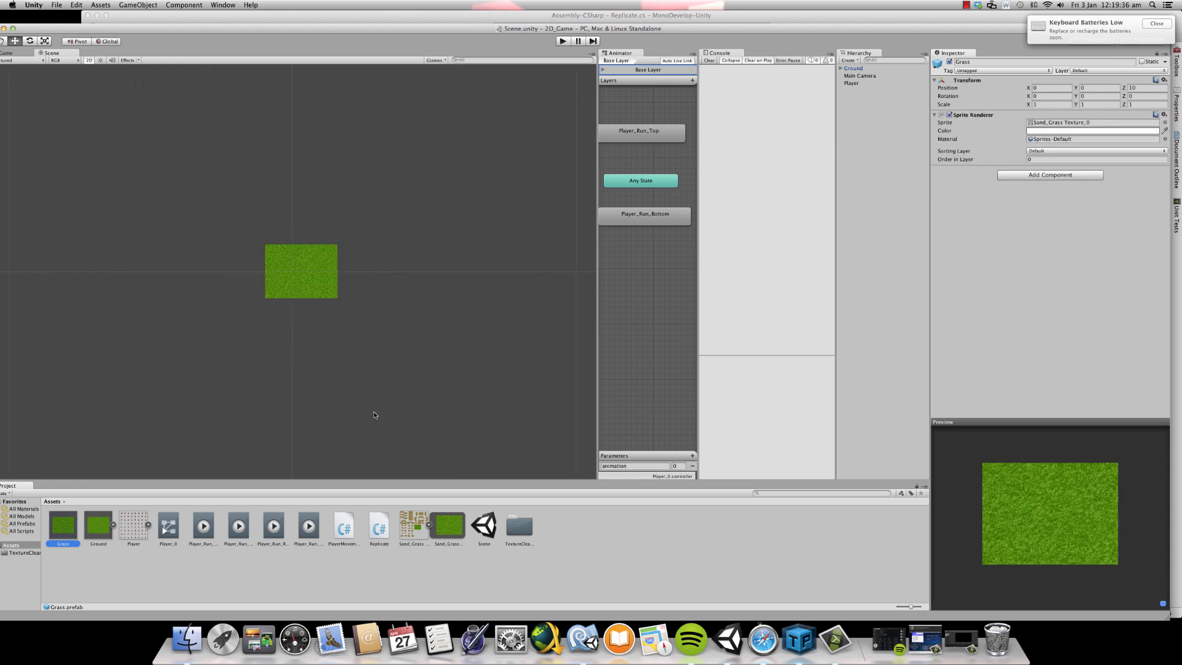
pyautogui.scroll(2, 344, 383)
pyautogui.scroll(5, 343, 383)
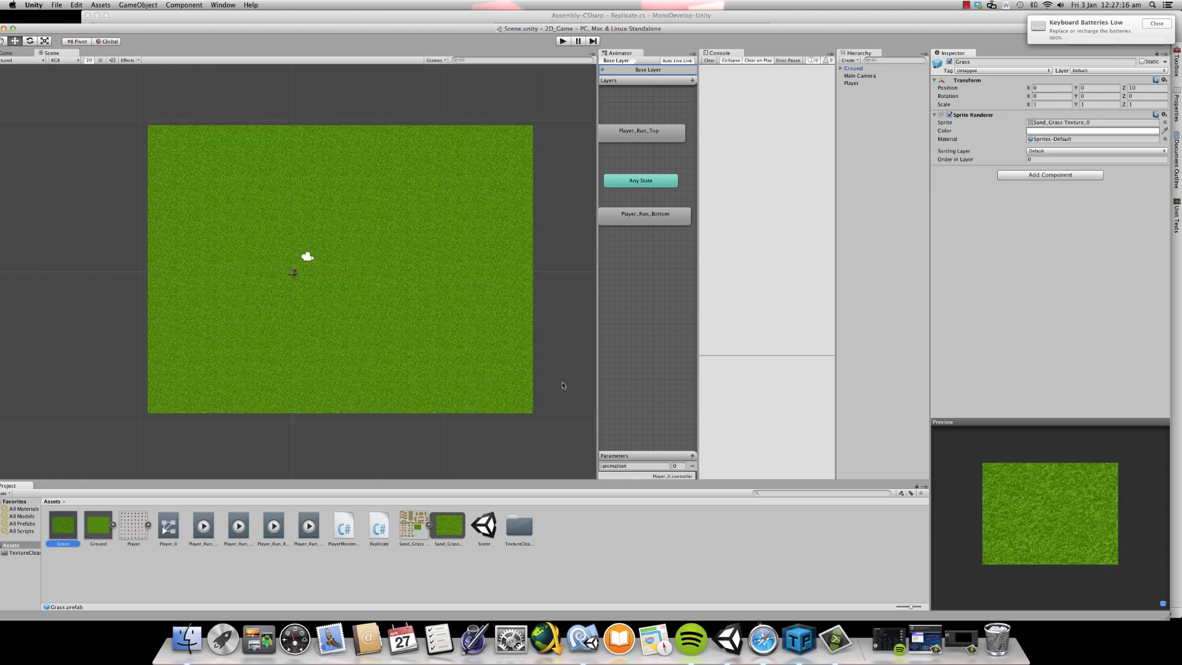
# - Switch to Finder and open the Enviorment folder inside 2D_Game_Assets on the Desktop
pyautogui.click(222, 639)
pyautogui.click(200, 640)
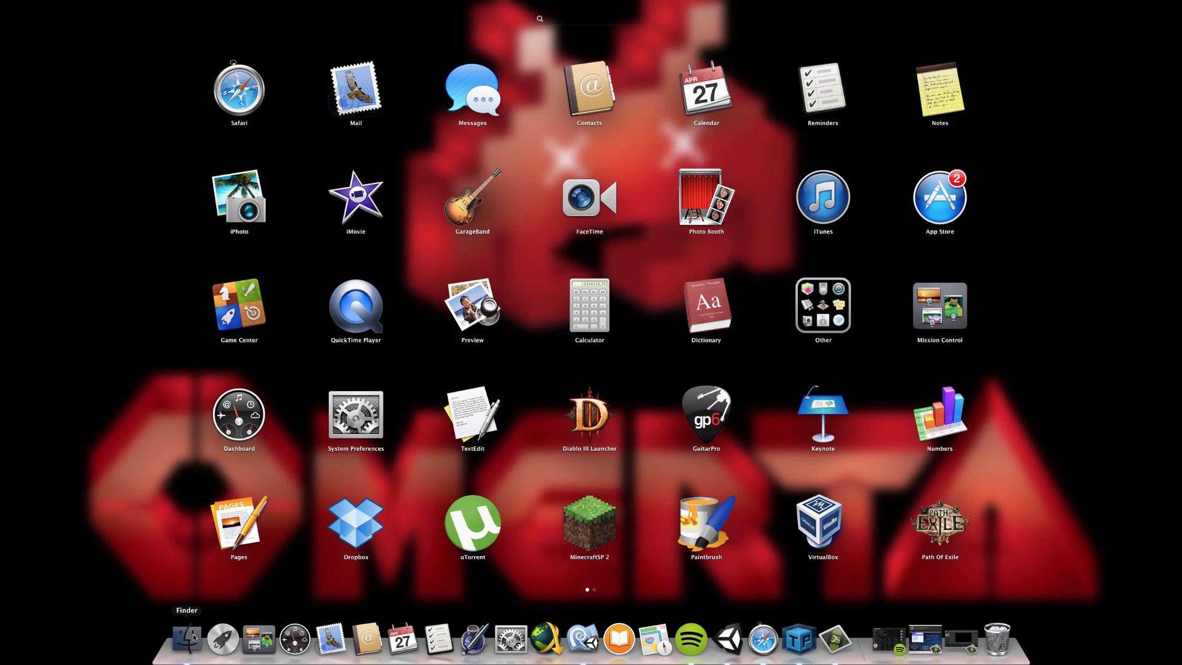
pyautogui.click(319, 248)
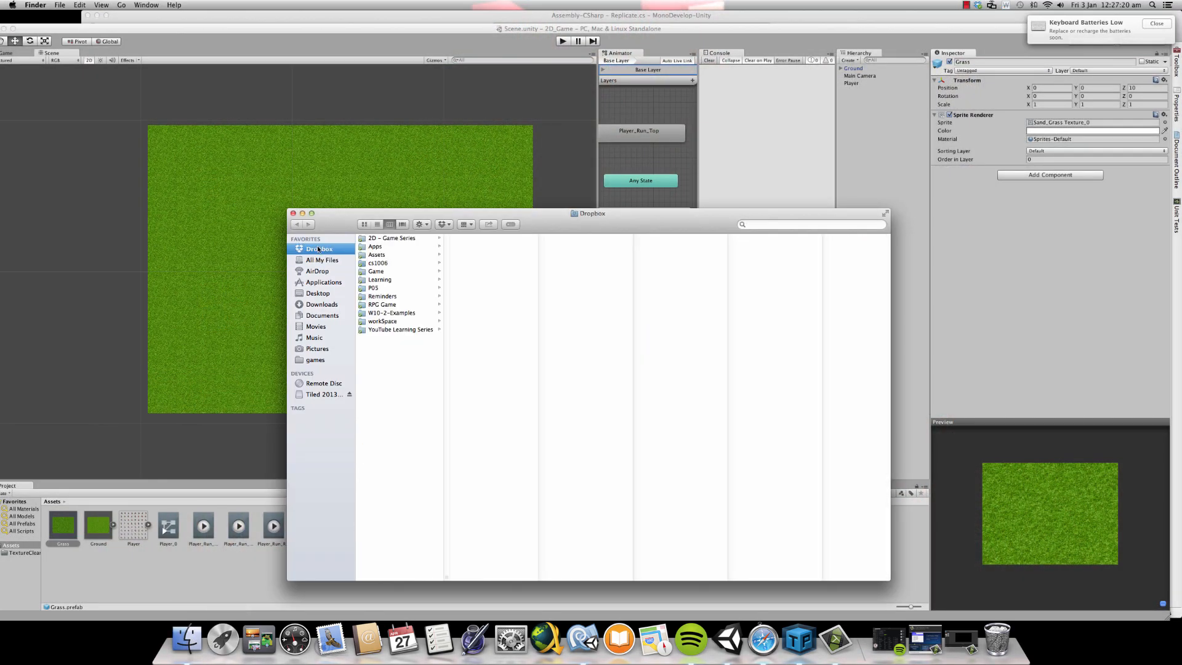
pyautogui.click(327, 281)
pyautogui.click(325, 271)
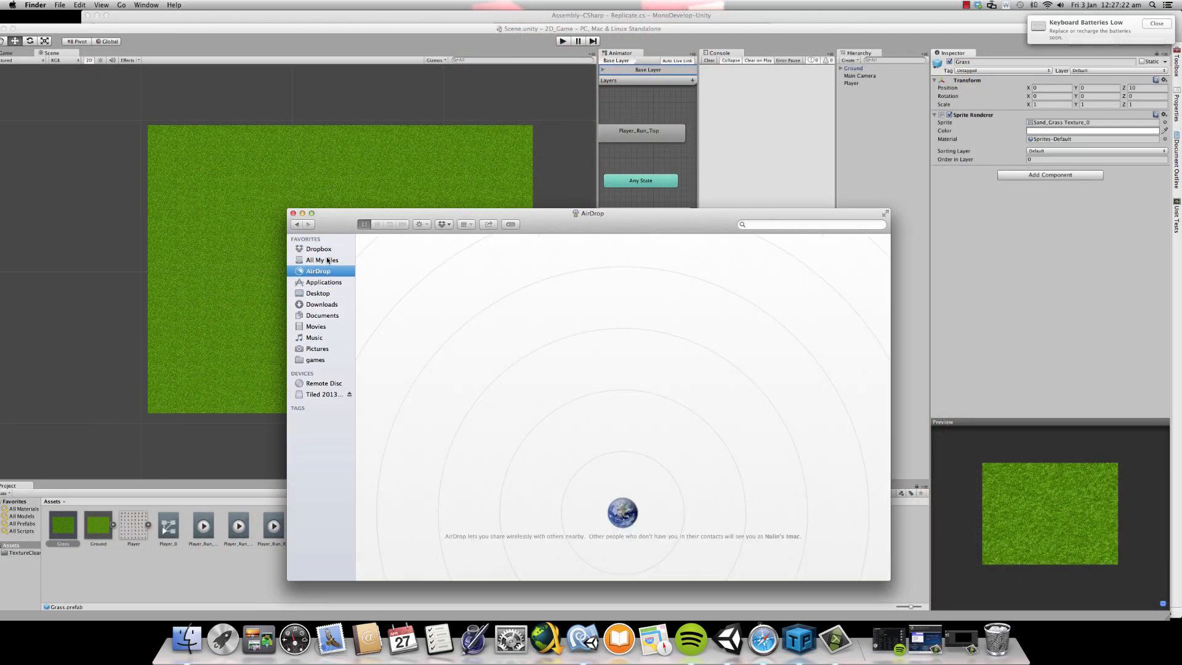
pyautogui.click(326, 251)
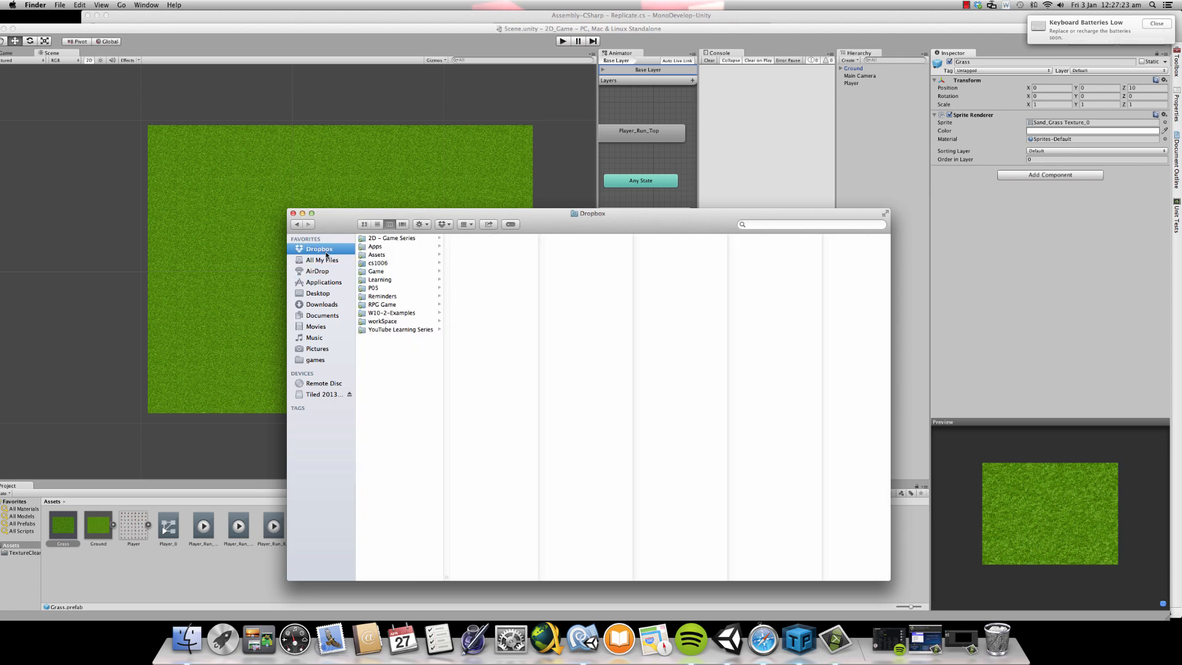
pyautogui.click(336, 291)
pyautogui.click(390, 238)
pyautogui.click(478, 237)
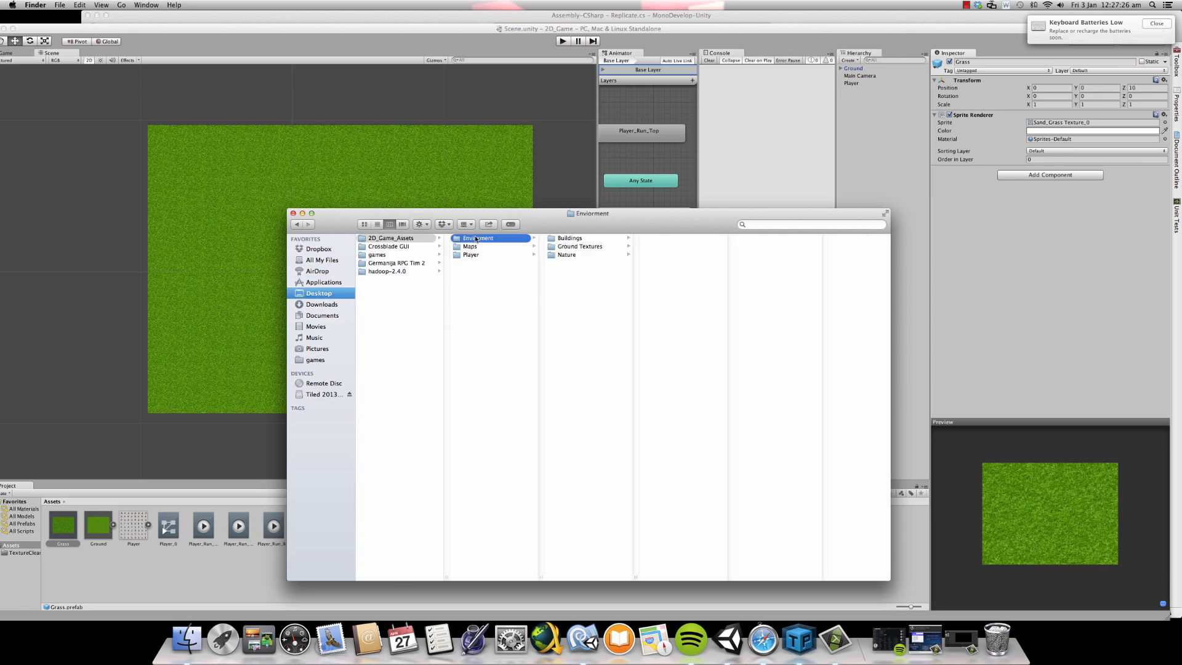
# - Import House.png from the T_half_timbered_house folder under Buildings into the Unity project's Assets
pyautogui.click(579, 239)
pyautogui.click(657, 242)
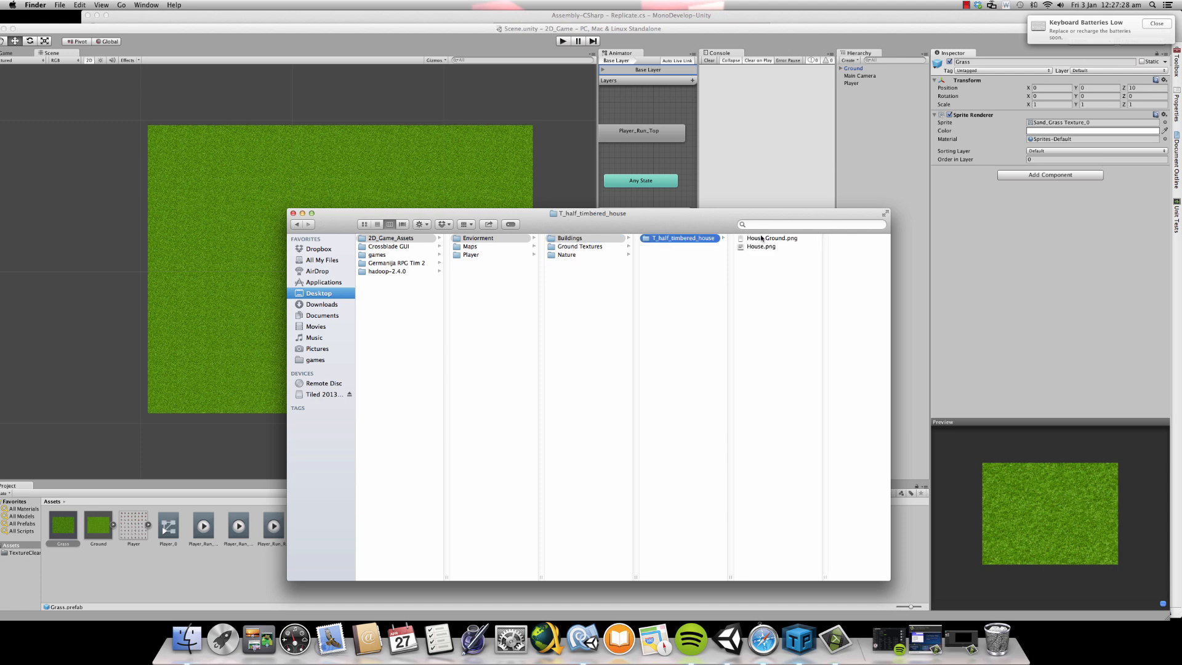
pyautogui.click(765, 247)
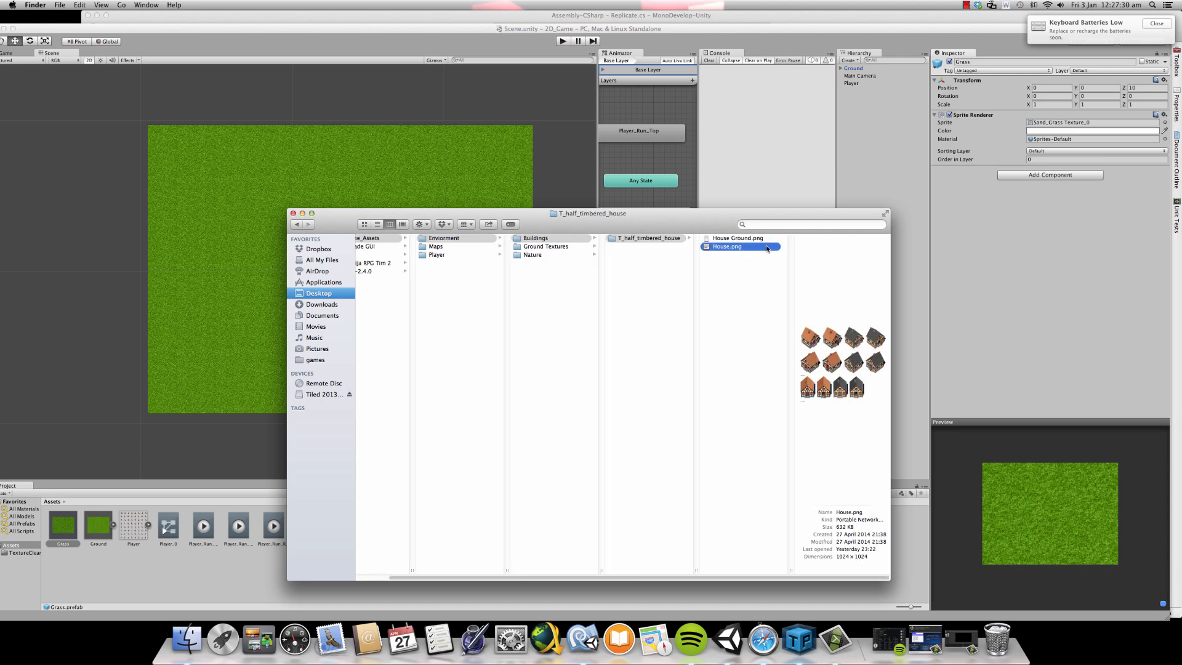
pyautogui.moveTo(736, 247); pyautogui.dragTo(183, 570)
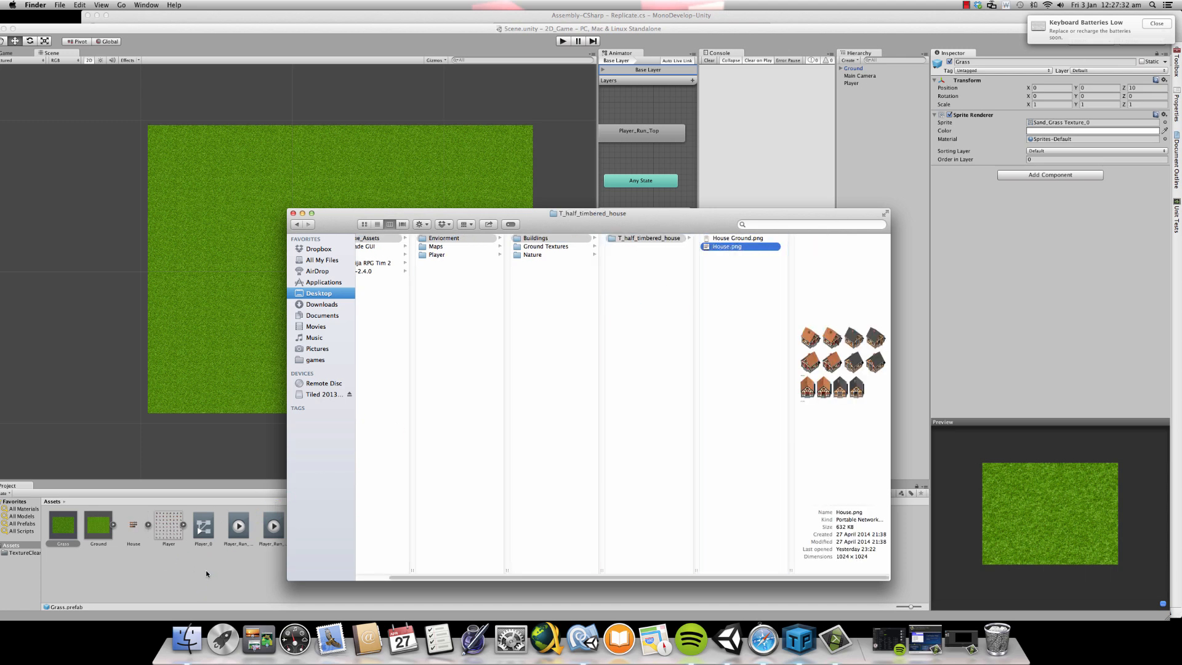
pyautogui.click(184, 570)
# - Set the imported House texture's sprite mode to Multiple
pyautogui.click(149, 525)
pyautogui.click(134, 528)
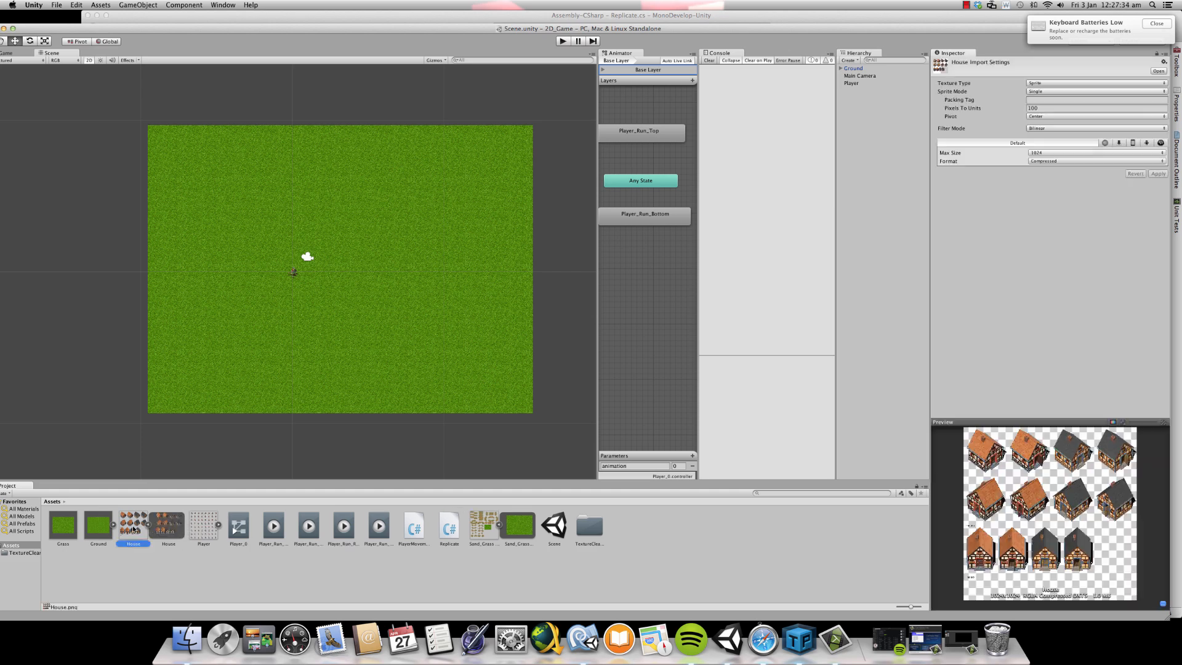
pyautogui.click(1059, 92)
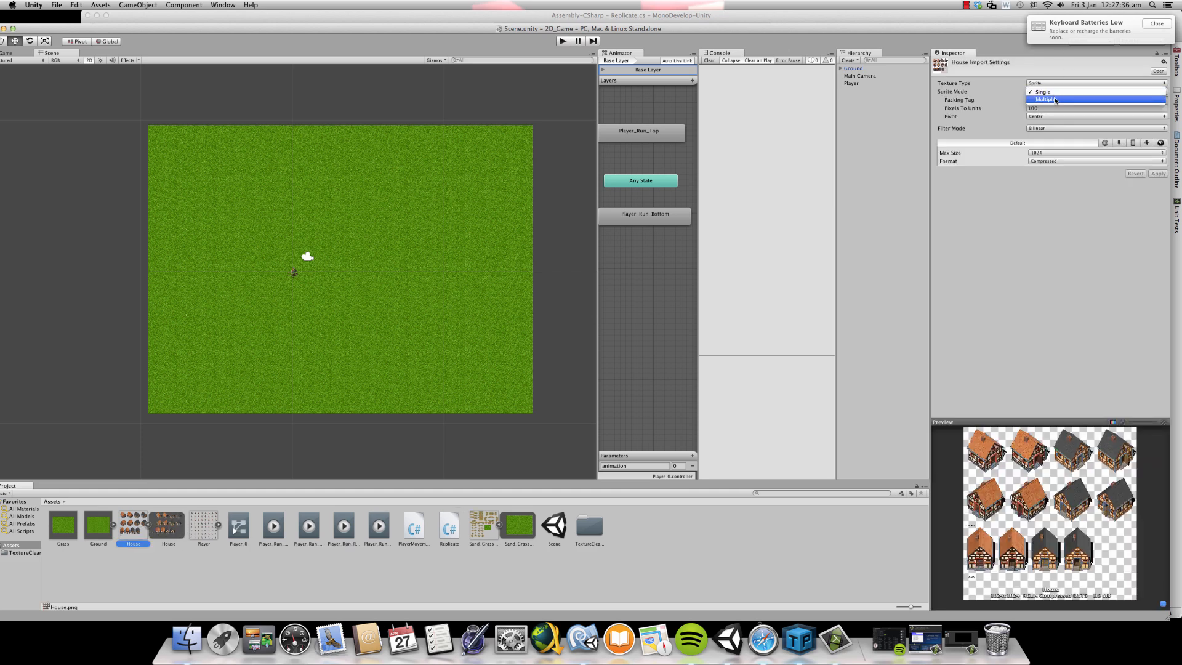
pyautogui.click(1054, 99)
# - Apply the House import settings and open its sheet in the Sprite Editor, examining the timbered houses up close
pyautogui.click(1139, 120)
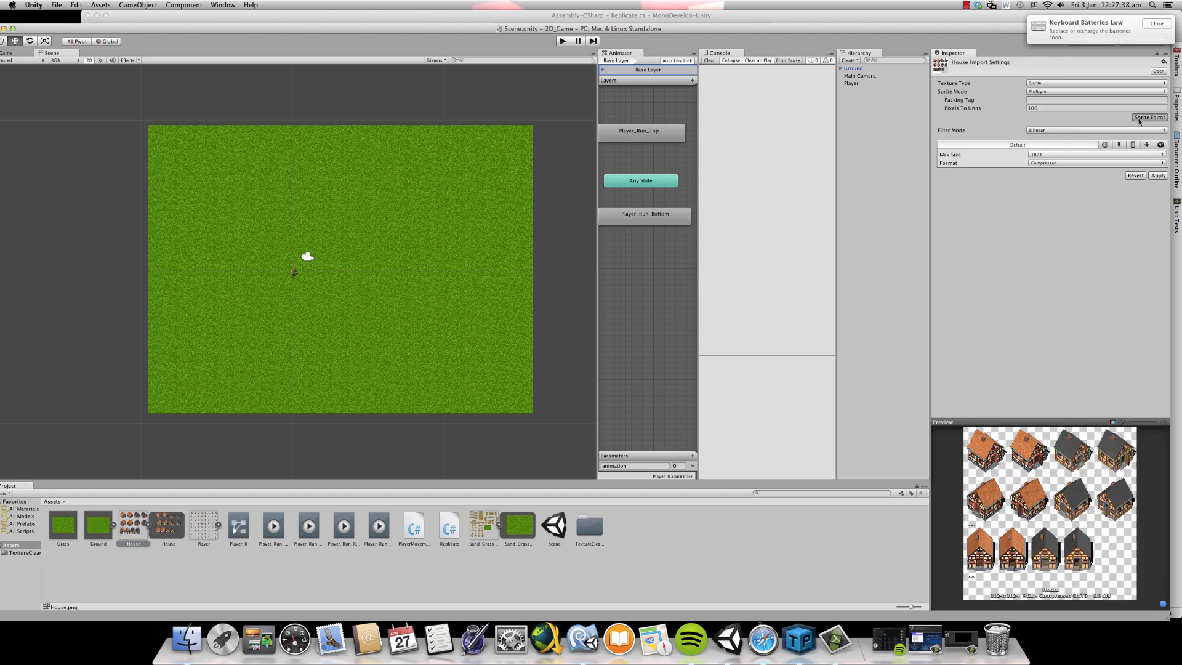
pyautogui.scroll(3, 492, 268)
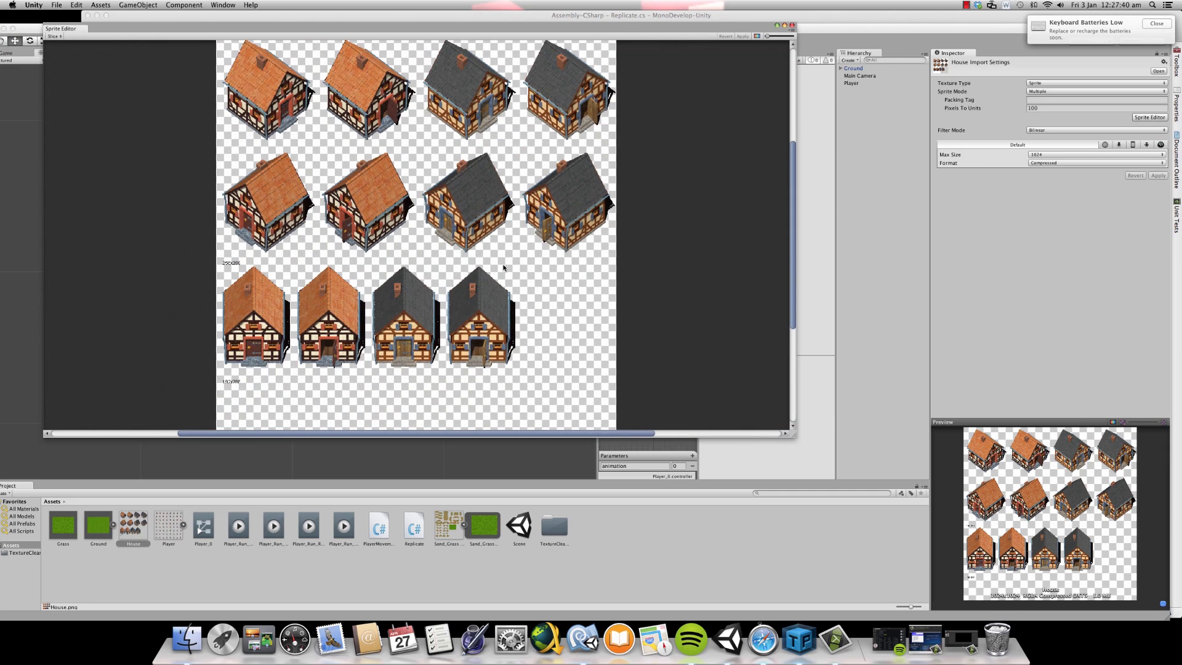
pyautogui.scroll(3, 563, 265)
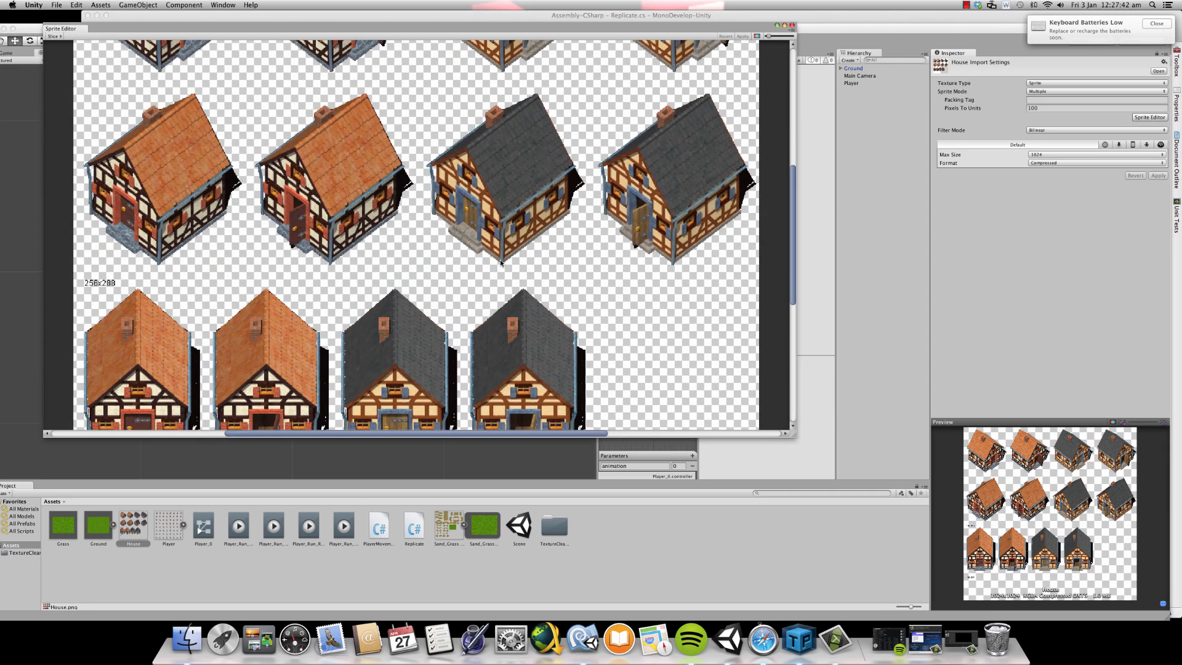
pyautogui.scroll(-4, 499, 256)
pyautogui.scroll(2, 500, 256)
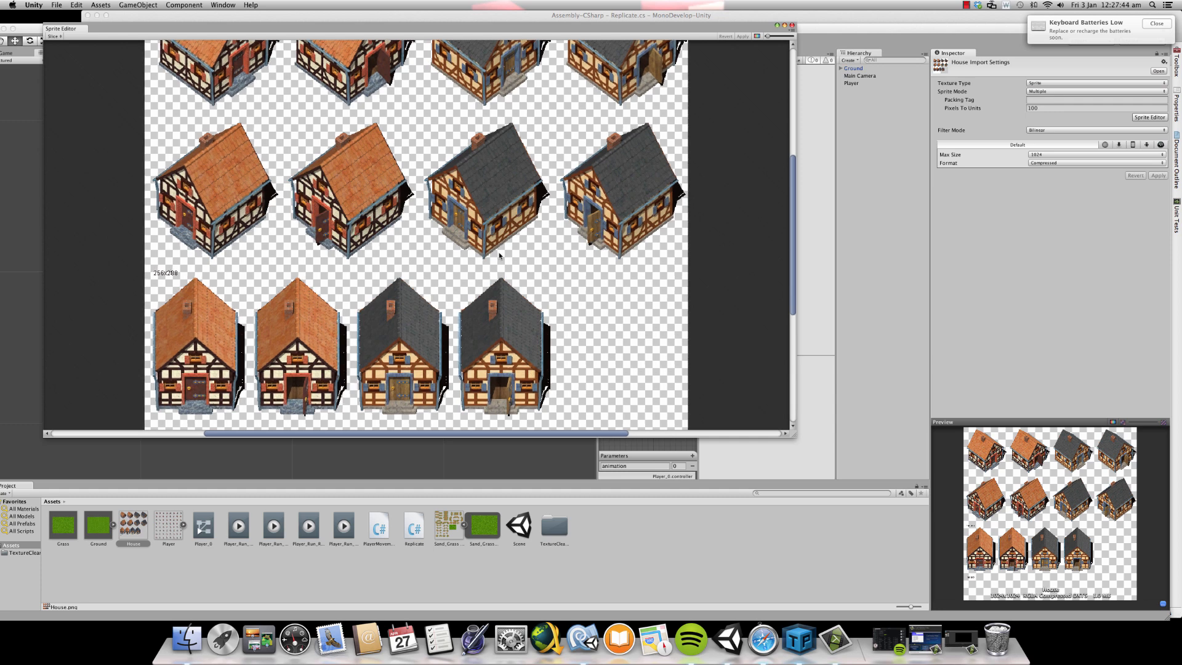
pyautogui.scroll(2, 499, 250)
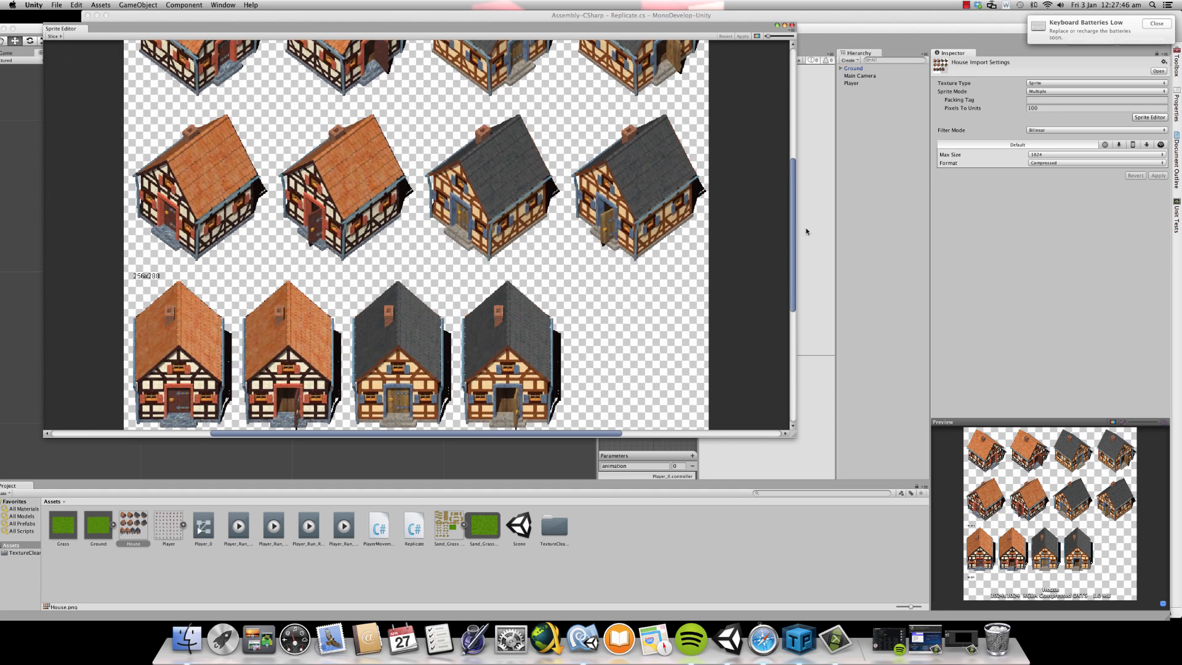
# - Cut the front-facing, dark-roofed house with the closed door into a trimmed sprite of about 173 by 257 pixels and apply the import settings
pyautogui.moveTo(793, 232); pyautogui.dragTo(794, 260)
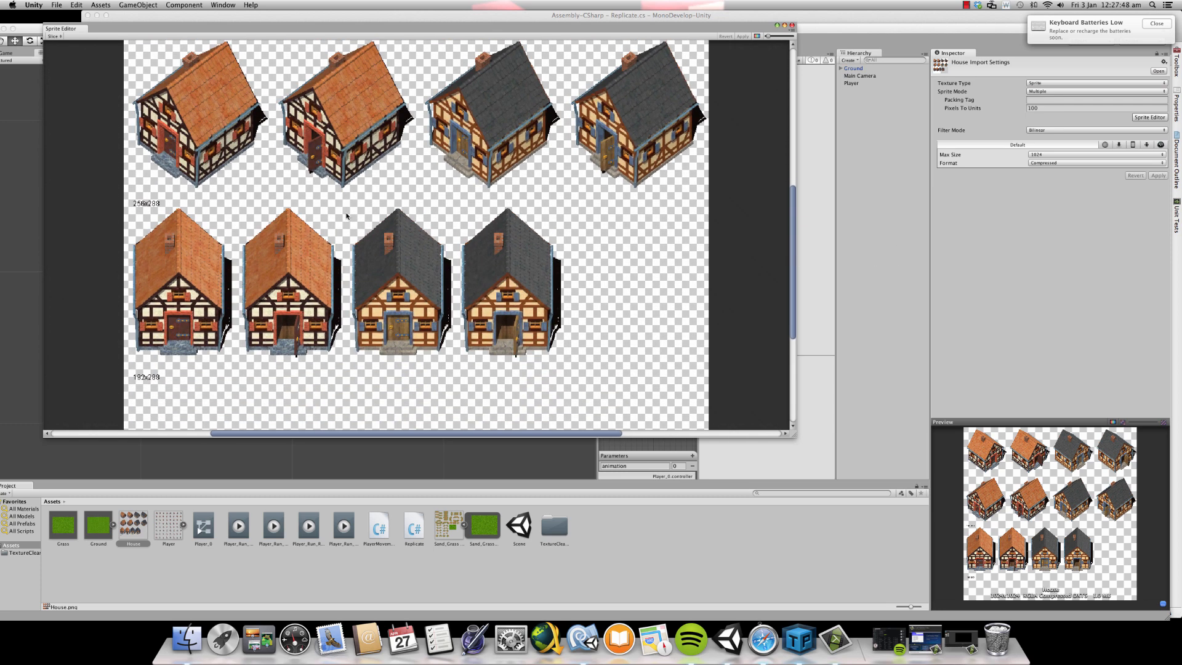
pyautogui.moveTo(344, 217); pyautogui.dragTo(455, 360)
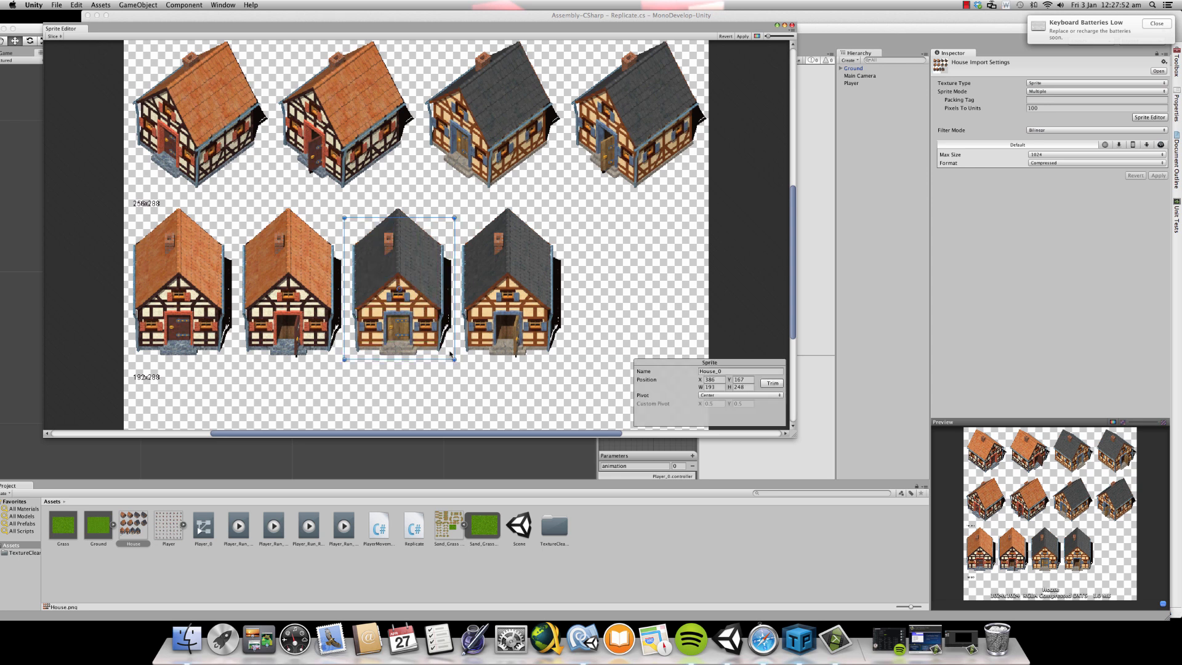
pyautogui.moveTo(443, 217); pyautogui.dragTo(444, 202)
pyautogui.click(772, 382)
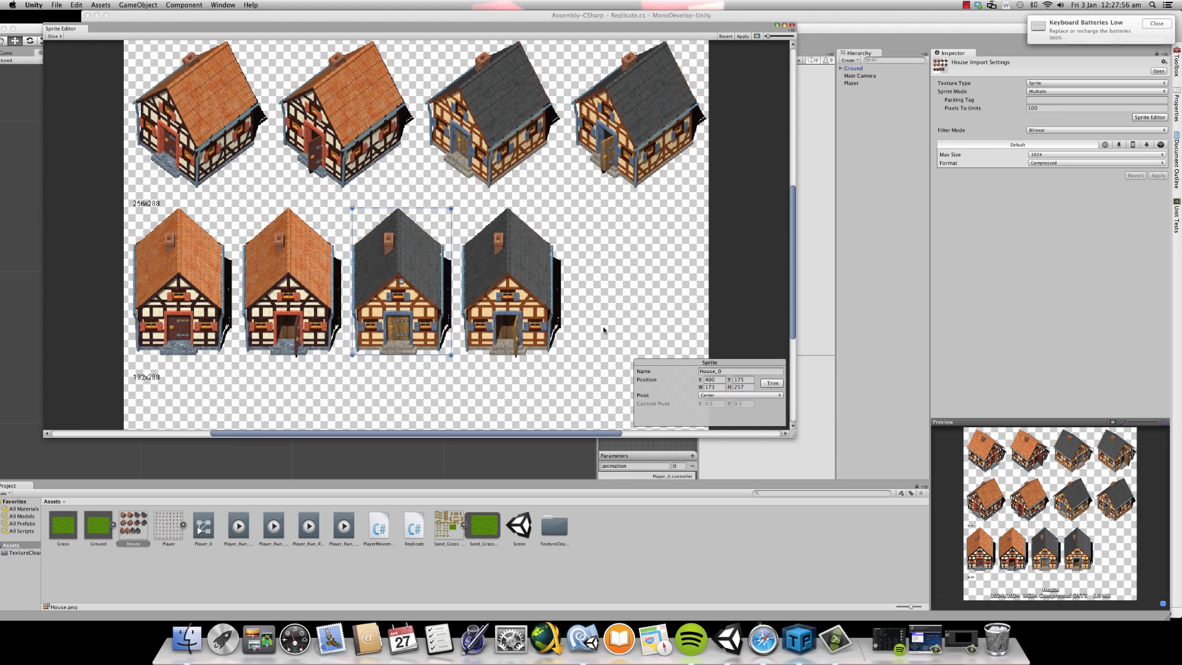
pyautogui.scroll(5, 507, 295)
pyautogui.scroll(-3, 395, 214)
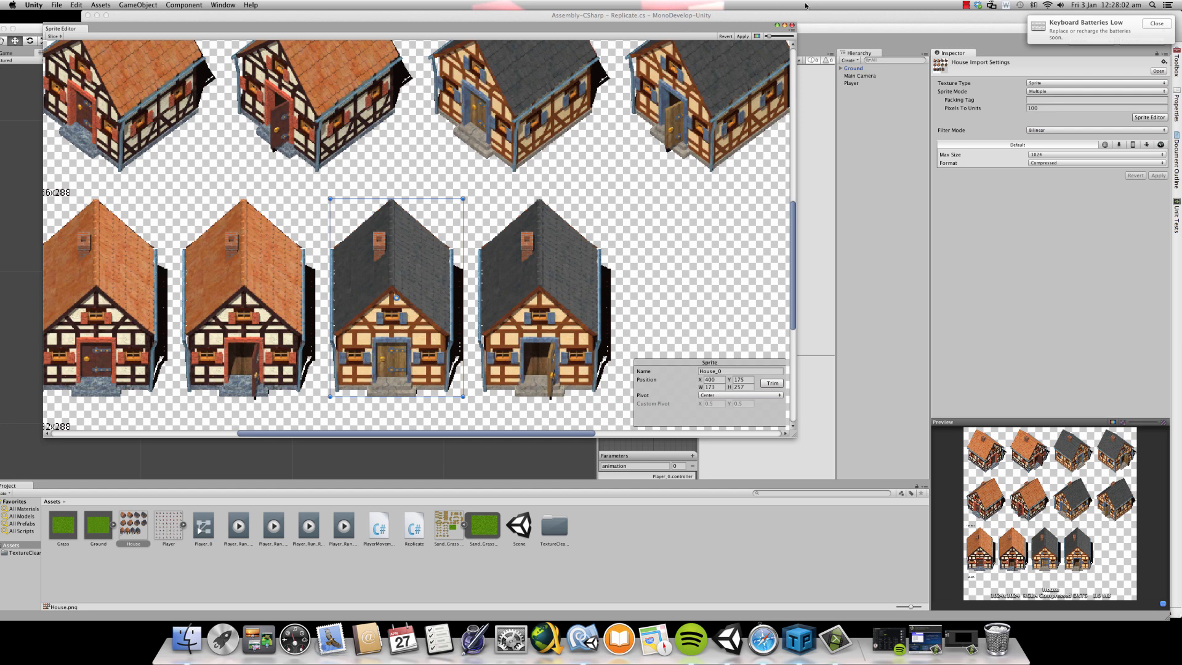
pyautogui.click(792, 26)
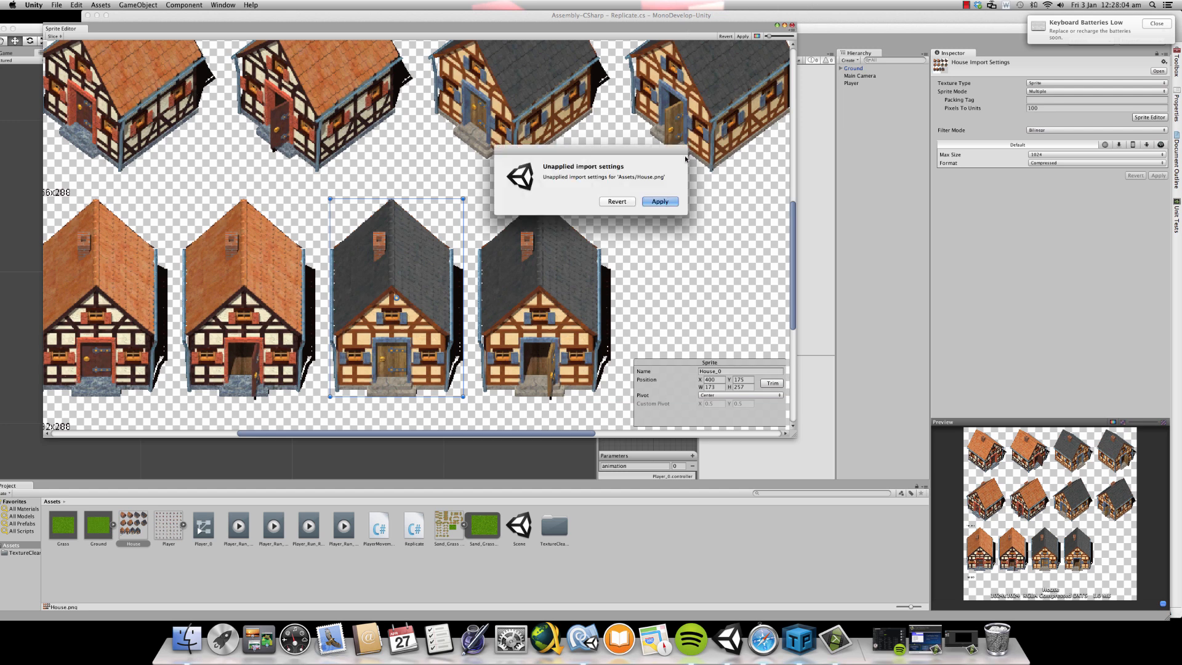
pyautogui.click(659, 201)
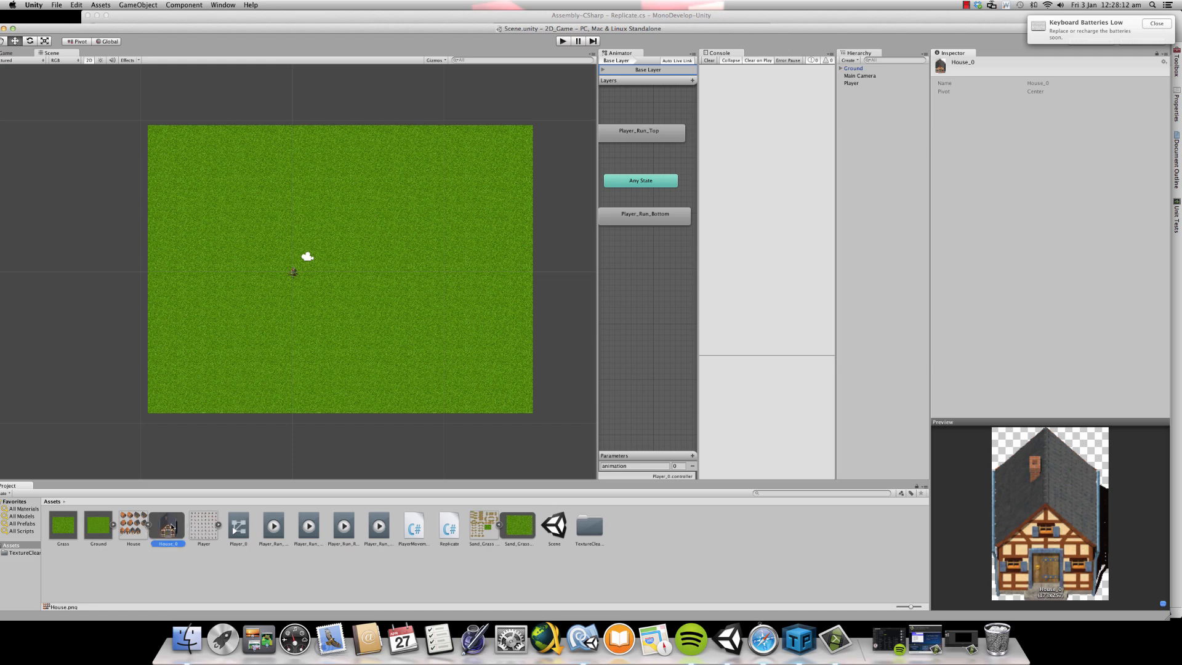
# - Add the House_0 sprite to the scene and compare its size and position with the Player object
pyautogui.moveTo(171, 526); pyautogui.dragTo(880, 83)
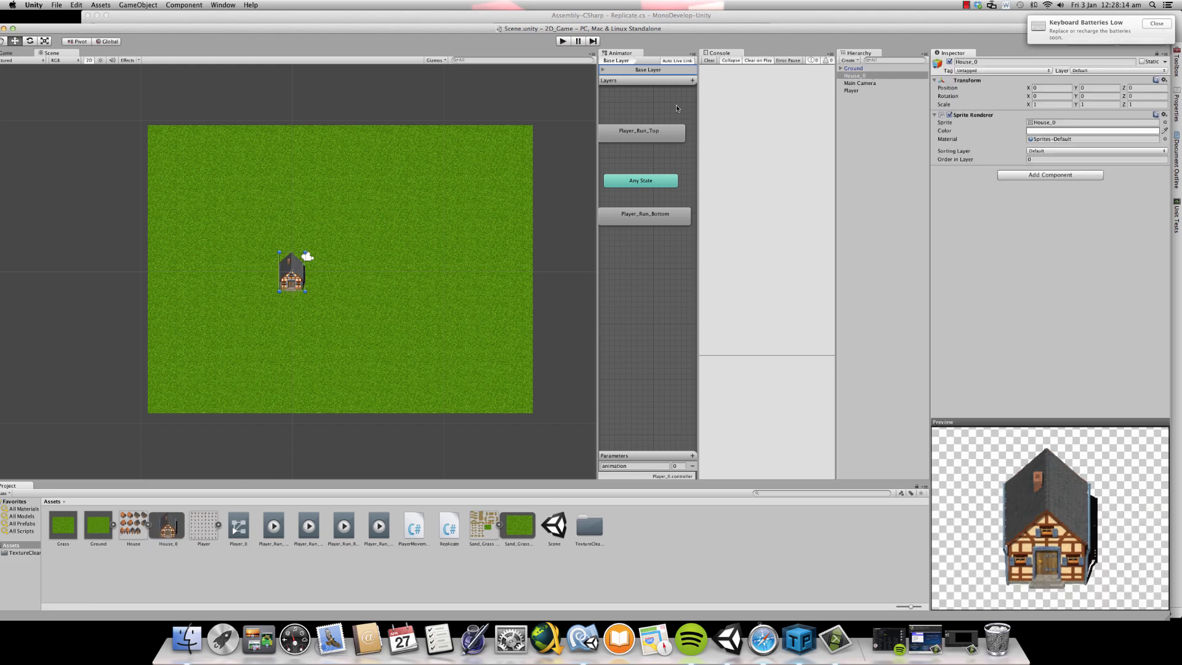
pyautogui.press('f')
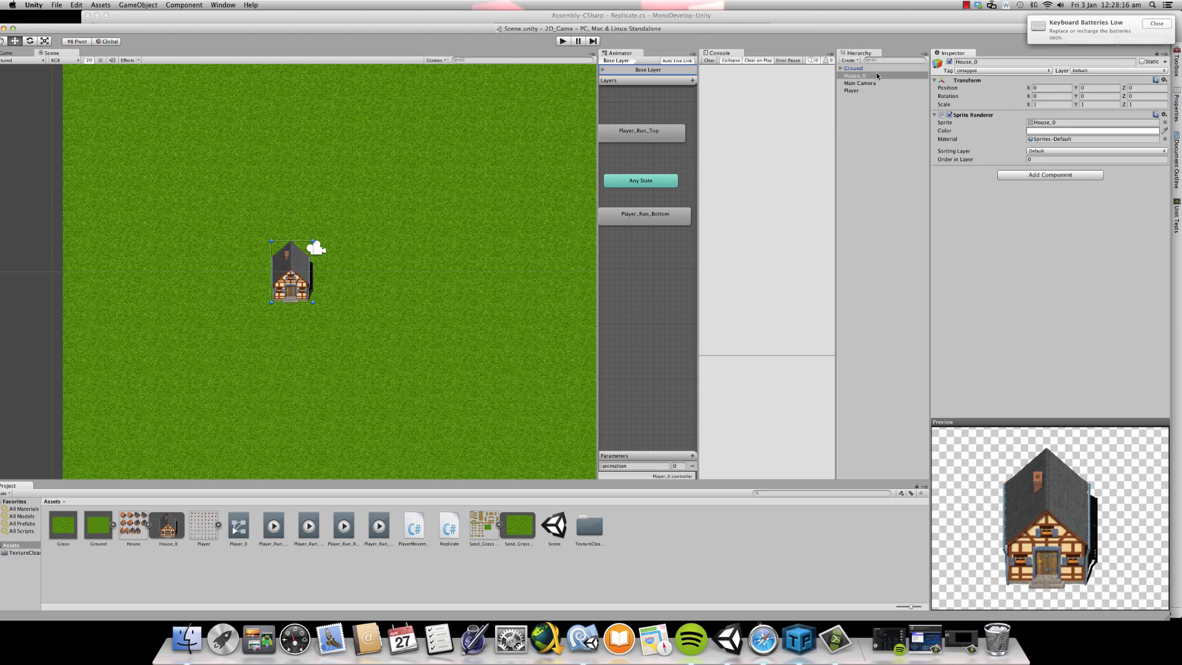
pyautogui.click(860, 90)
pyautogui.scroll(10, 311, 255)
pyautogui.scroll(-3, 313, 256)
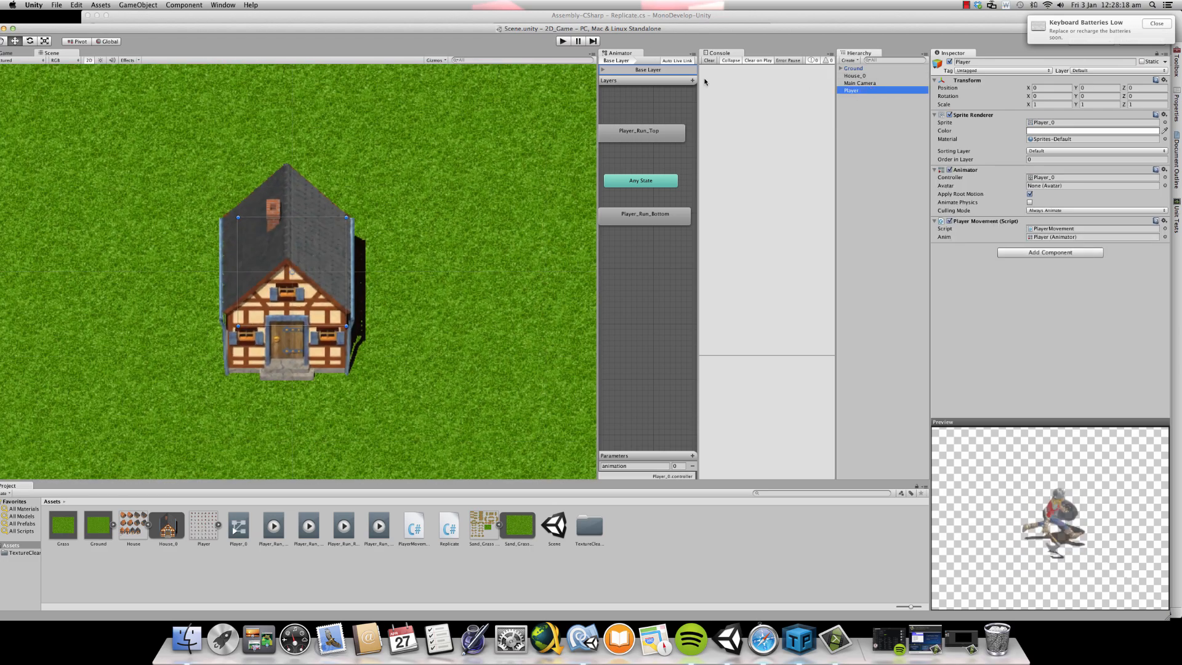
pyautogui.click(880, 84)
pyautogui.click(884, 76)
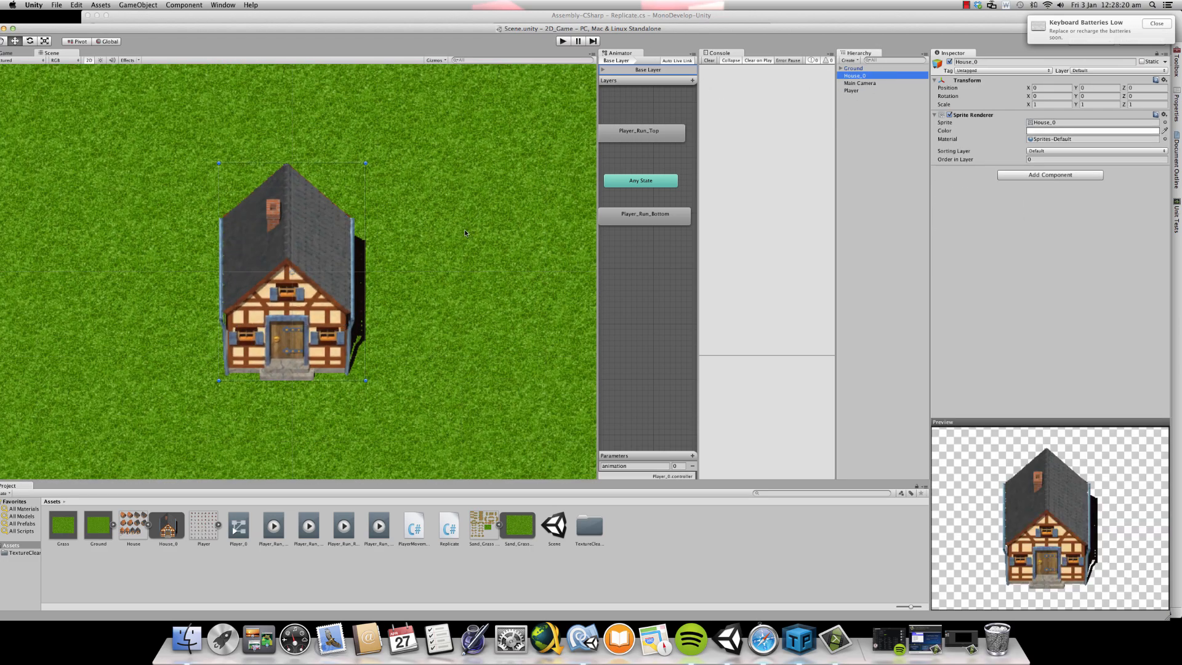
# - Move House_0 off the player to about X 2.65, Y 2.08
pyautogui.scroll(-2, 465, 233)
pyautogui.scroll(-2, 282, 167)
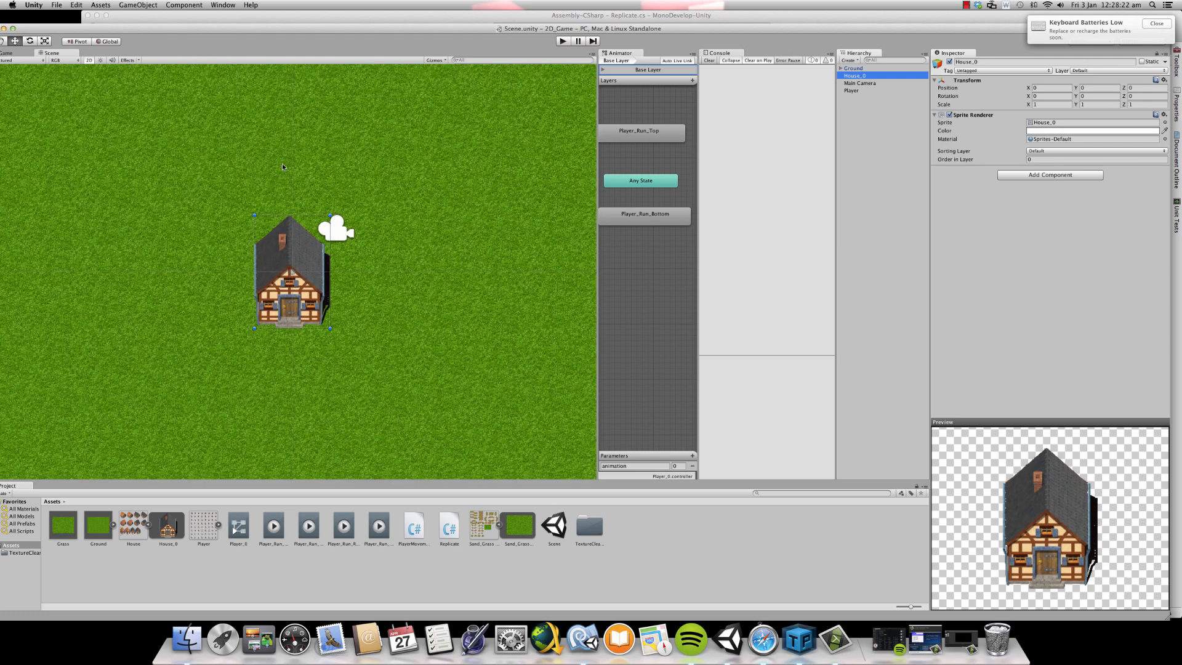
pyautogui.moveTo(158, 31); pyautogui.dragTo(191, 30)
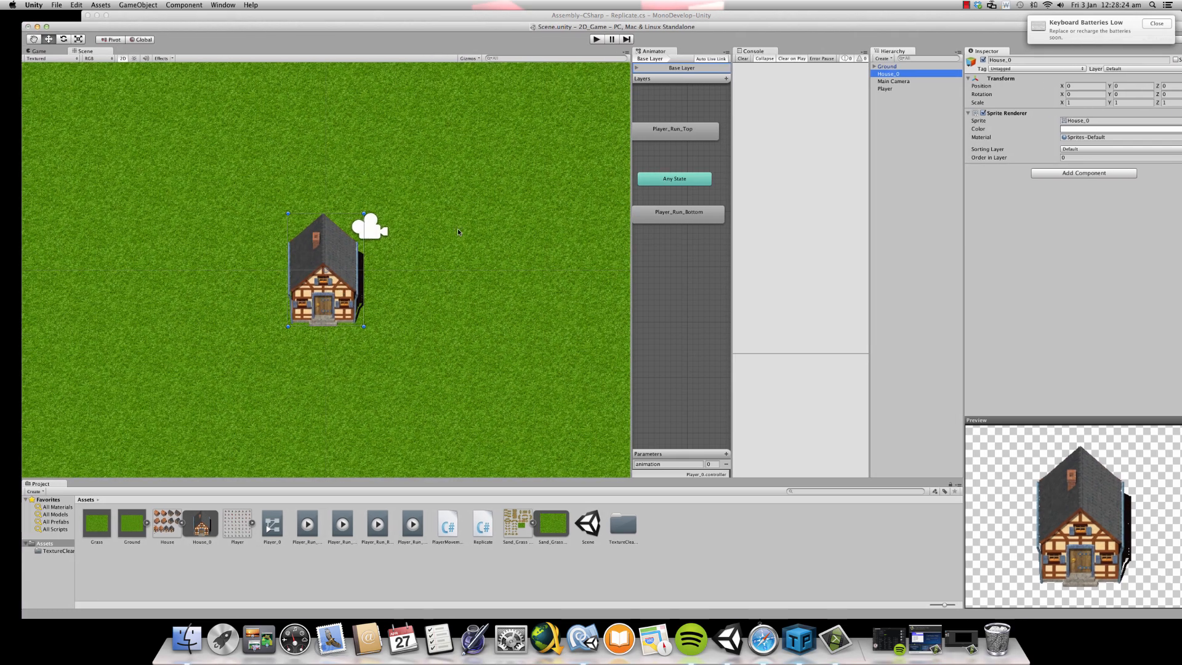
pyautogui.doubleClick(905, 77)
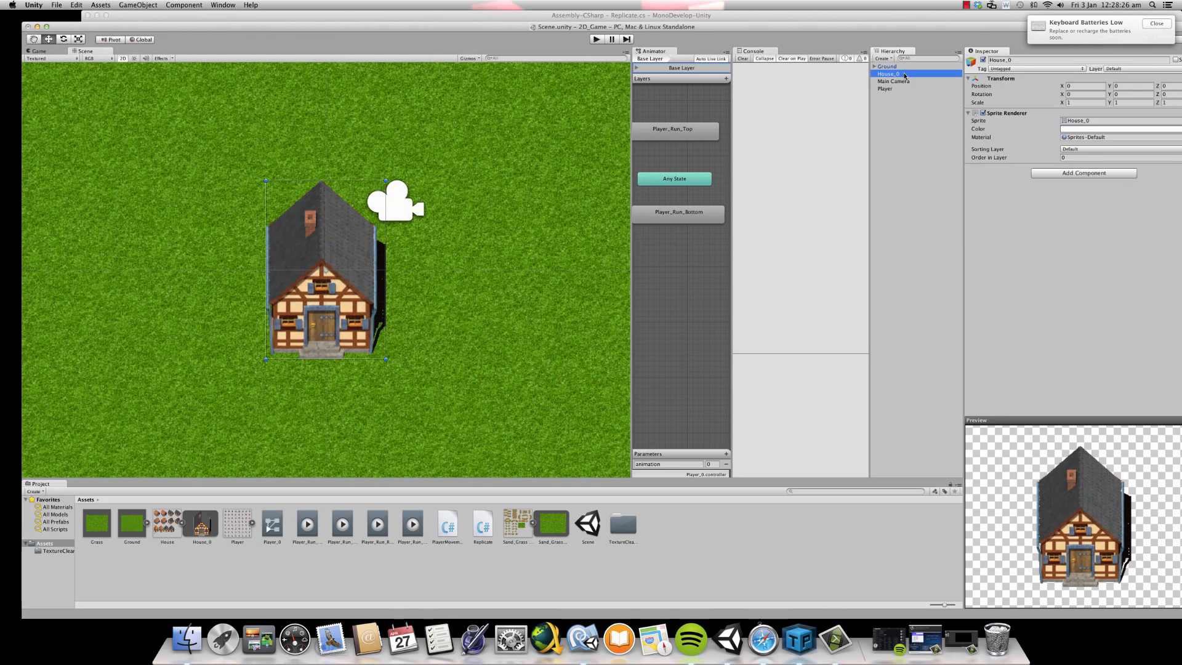
pyautogui.moveTo(322, 297); pyautogui.dragTo(546, 224)
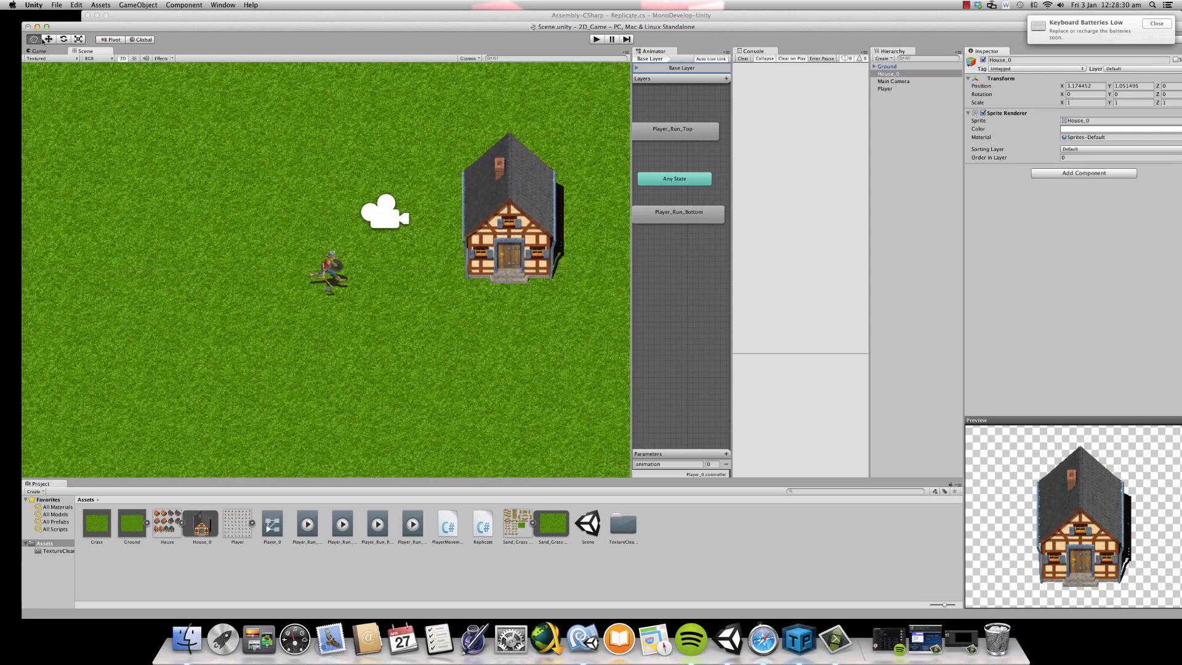
pyautogui.scroll(-1, 539, 207)
pyautogui.moveTo(539, 206); pyautogui.dragTo(512, 148)
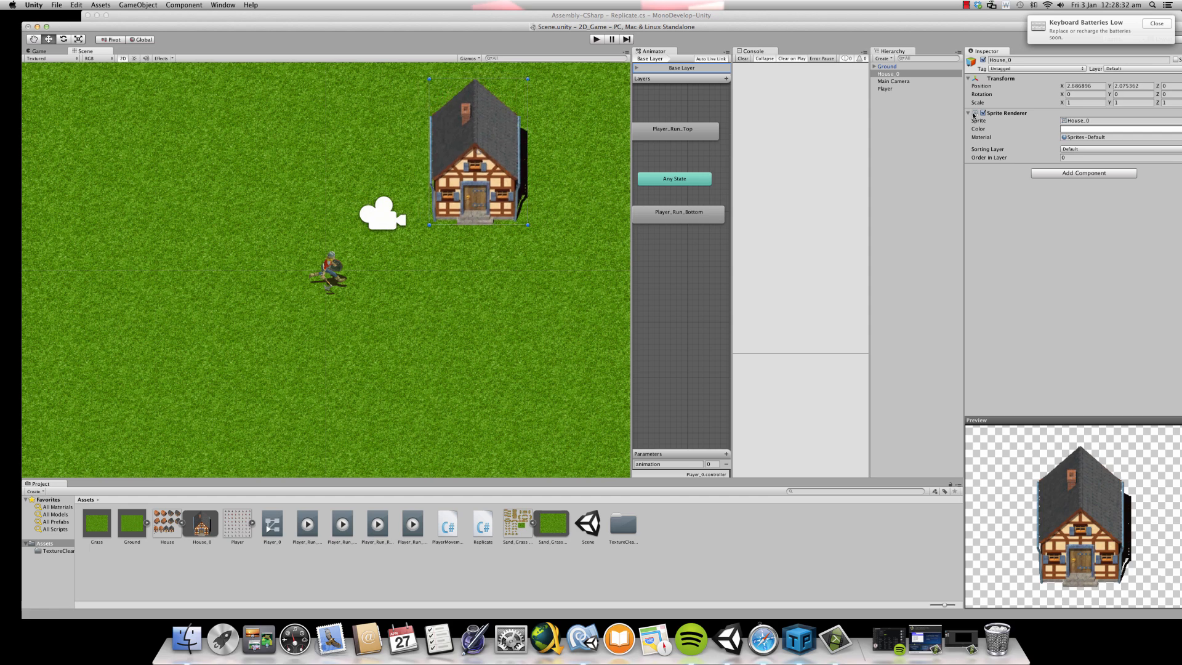
# - Set House_0's position to X 3, Y 0, after trying X values of 0 and 2
pyautogui.click(1072, 86)
pyautogui.write('0')
pyautogui.press('Tab')
pyautogui.write('0')
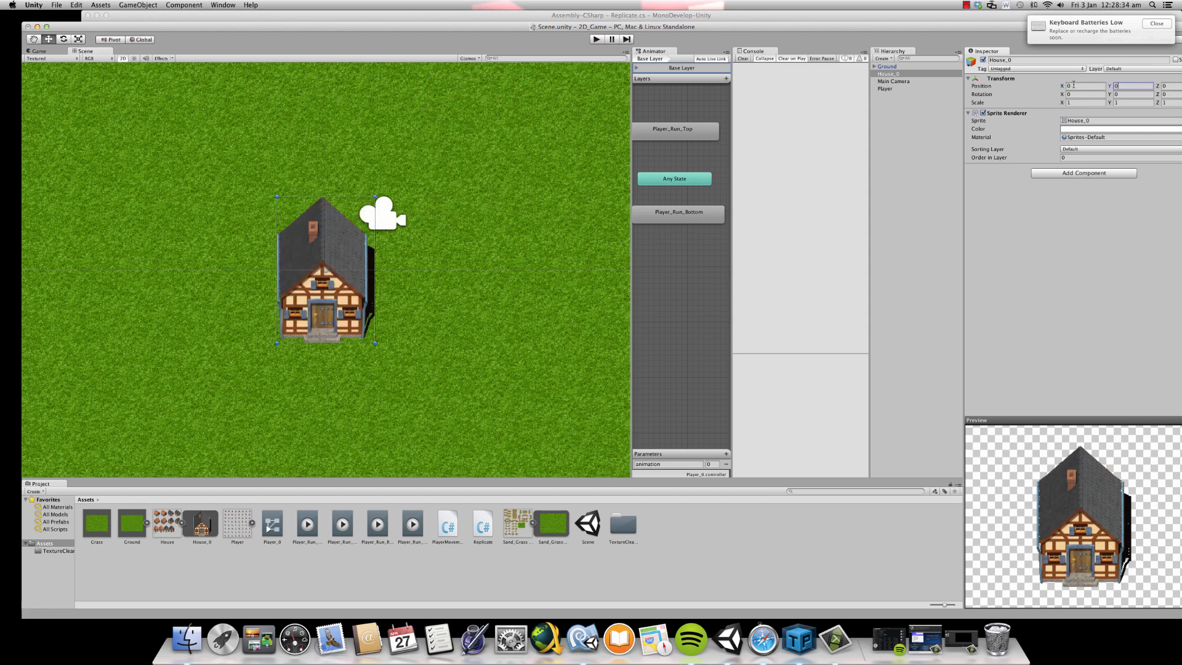
pyautogui.click(1076, 86)
pyautogui.write('2')
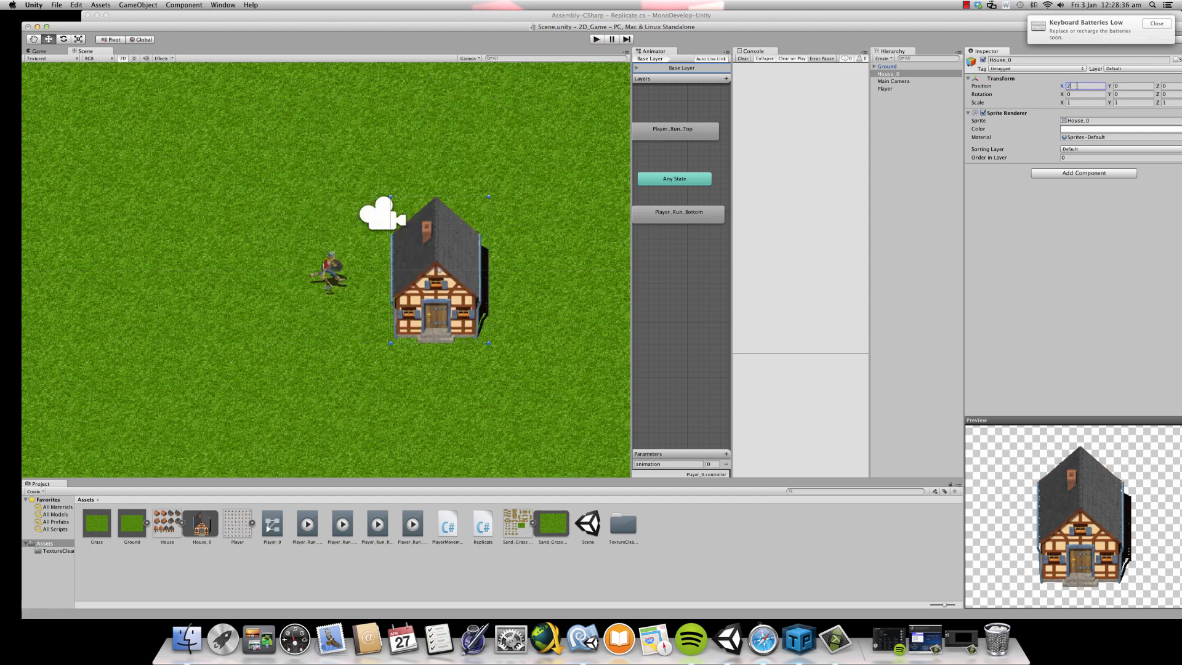
pyautogui.press('BackSpace')
pyautogui.write('3')
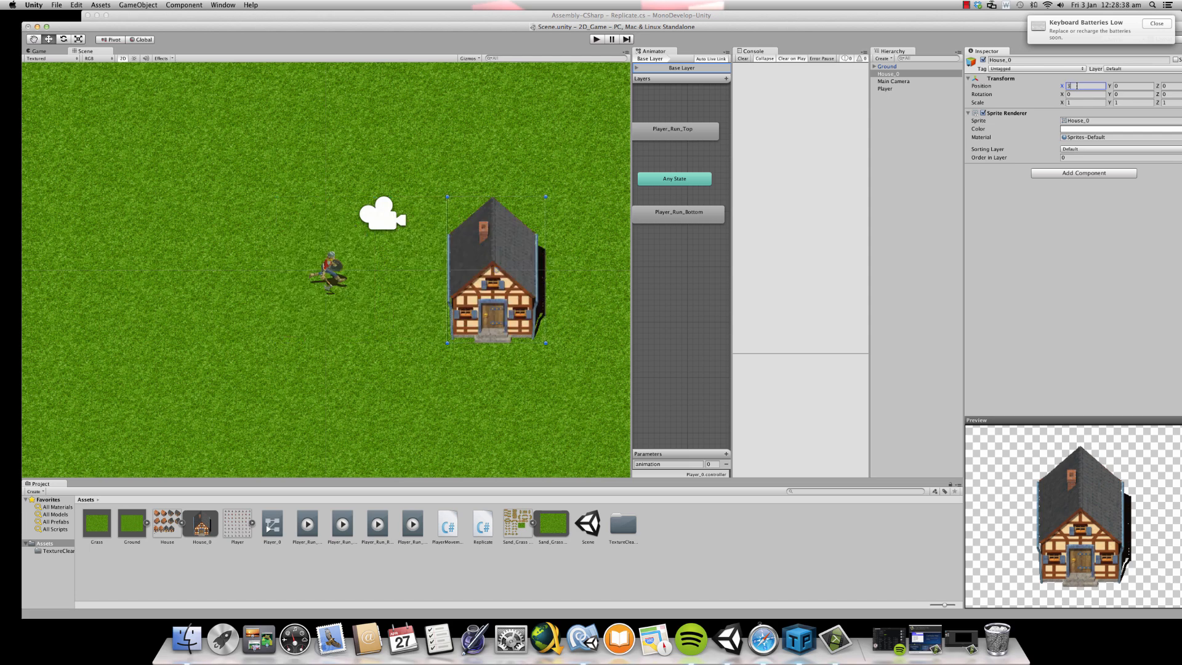
pyautogui.scroll(-1, 501, 200)
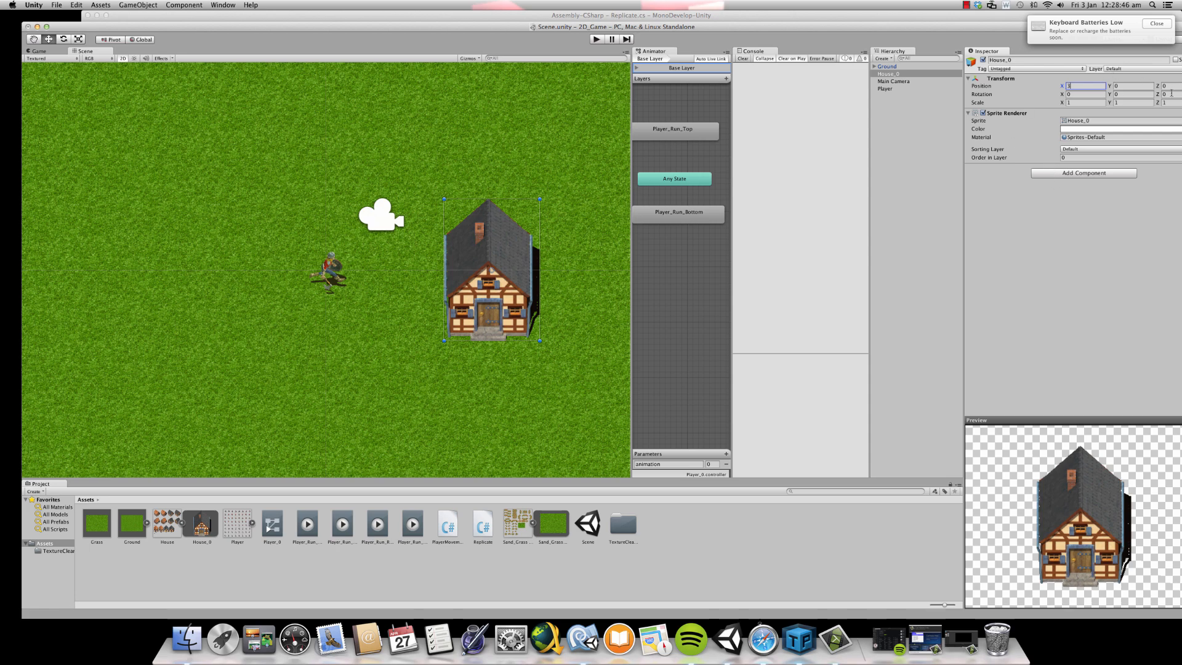
# - Set House_0's Z position to -10 and place it beside the player at about X 3.73, Y 0.18
pyautogui.moveTo(954, 40); pyautogui.dragTo(923, 36)
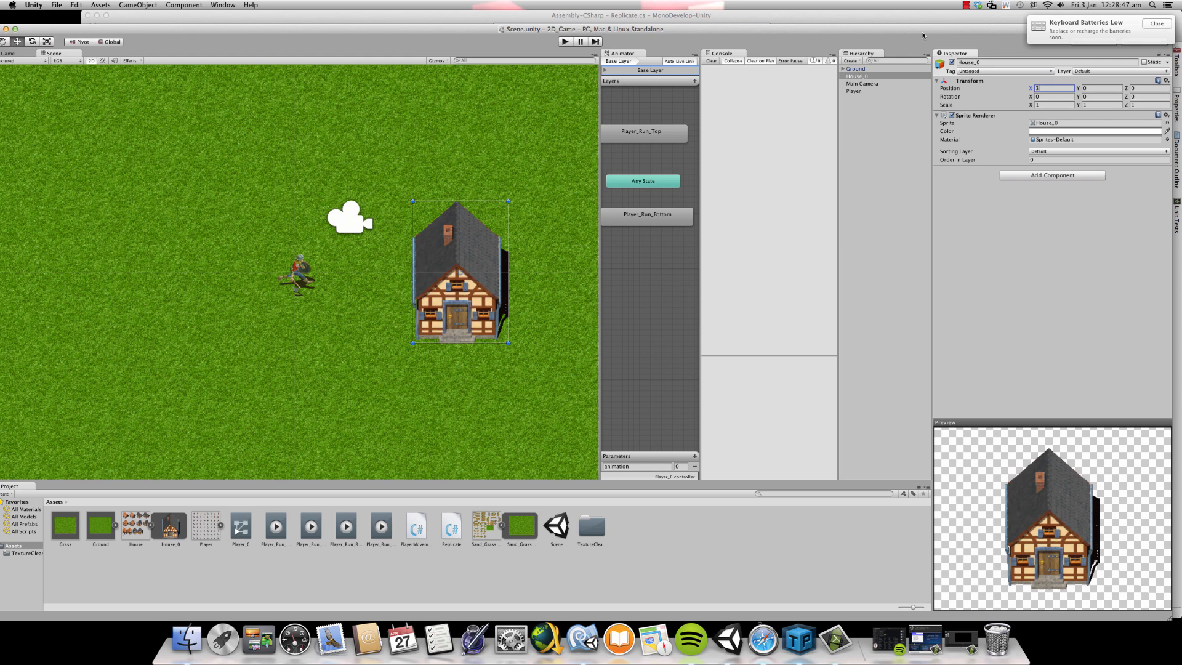
pyautogui.click(1140, 88)
pyautogui.moveTo(458, 246); pyautogui.dragTo(498, 248)
pyautogui.click(1146, 89)
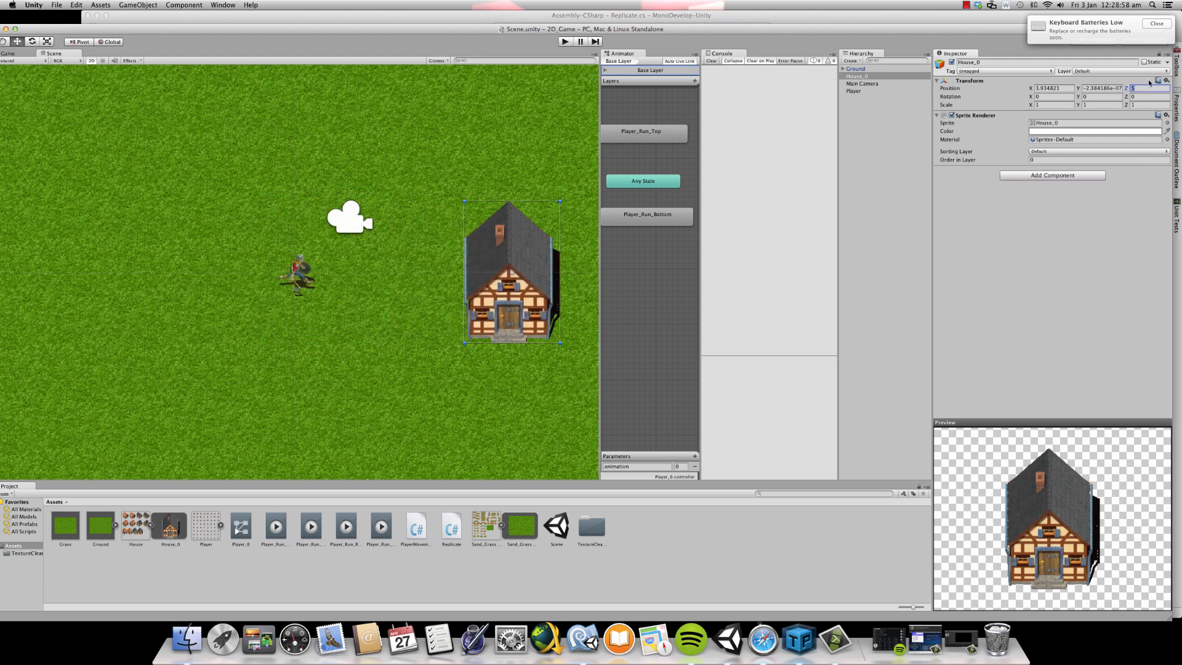
pyautogui.write('-10')
pyautogui.moveTo(512, 269)
pyautogui.mouseDown()
pyautogui.moveTo(311, 271)
pyautogui.moveTo(541, 253)
pyautogui.moveTo(501, 258)
pyautogui.mouseUp()
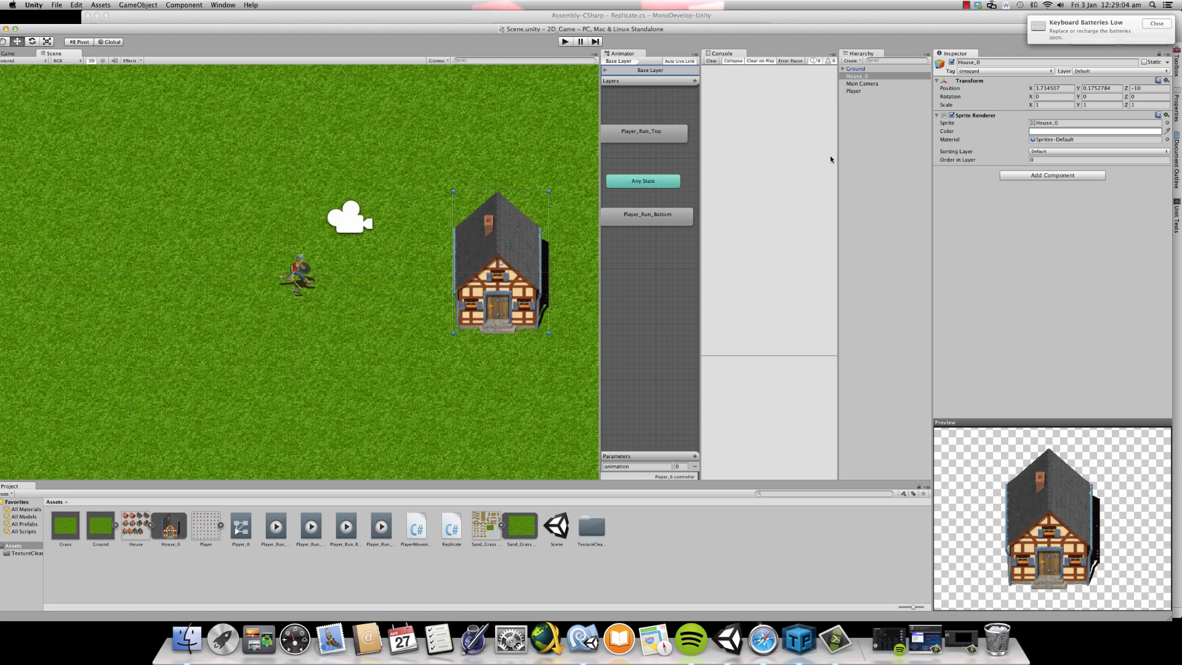
# - Add a Box Collider 2D component to House_0 and check the scene in the Game view
pyautogui.click(1049, 176)
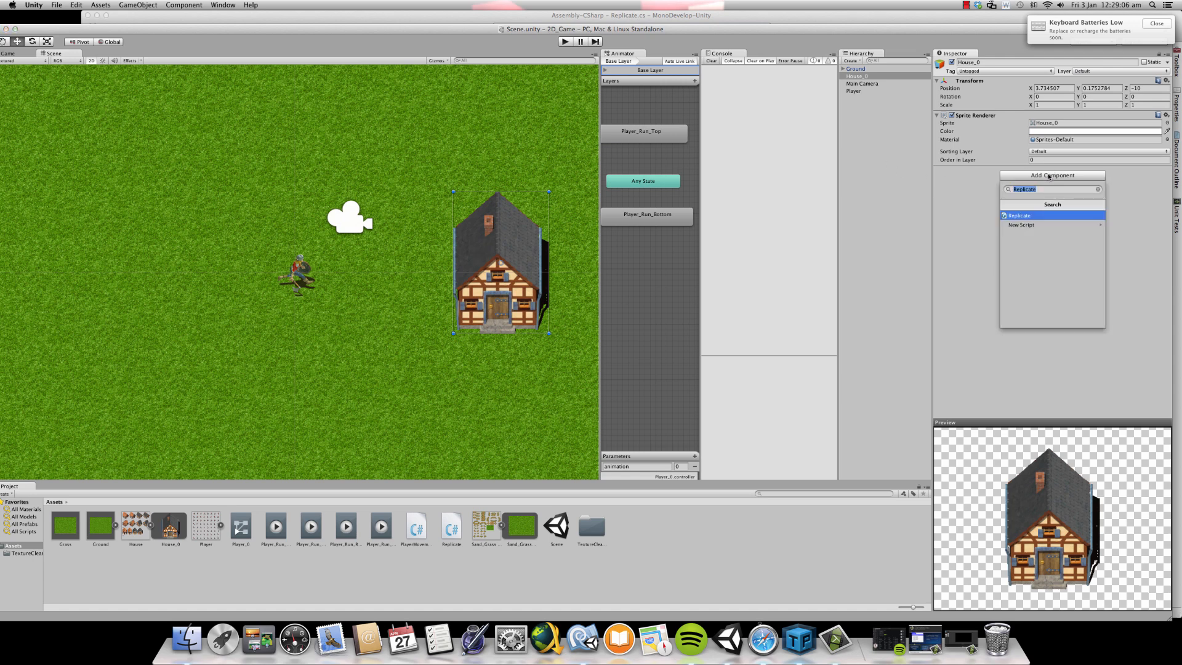
pyautogui.write('col')
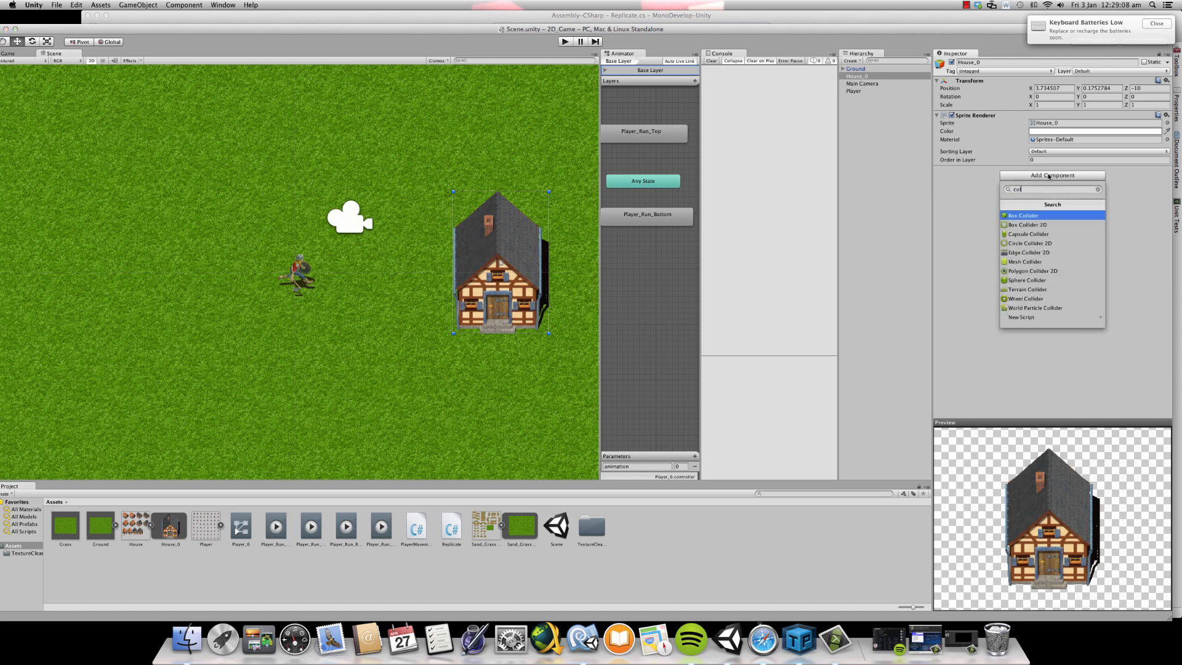
pyautogui.press('Down')
pyautogui.press('Return')
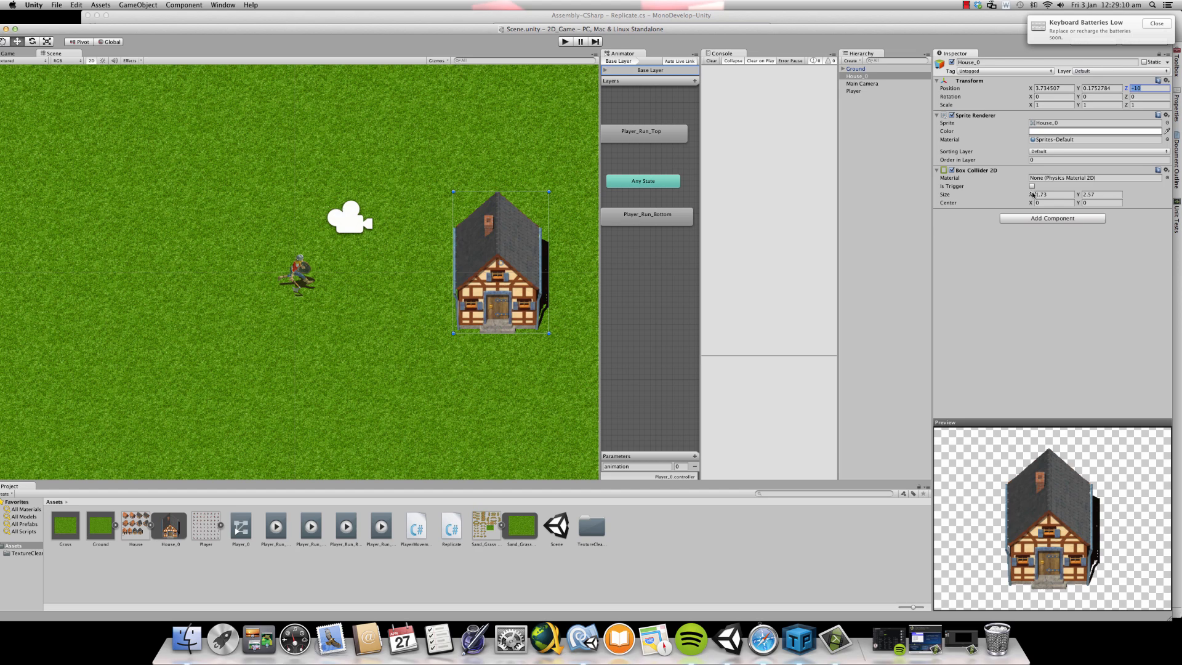
pyautogui.scroll(-3, 510, 229)
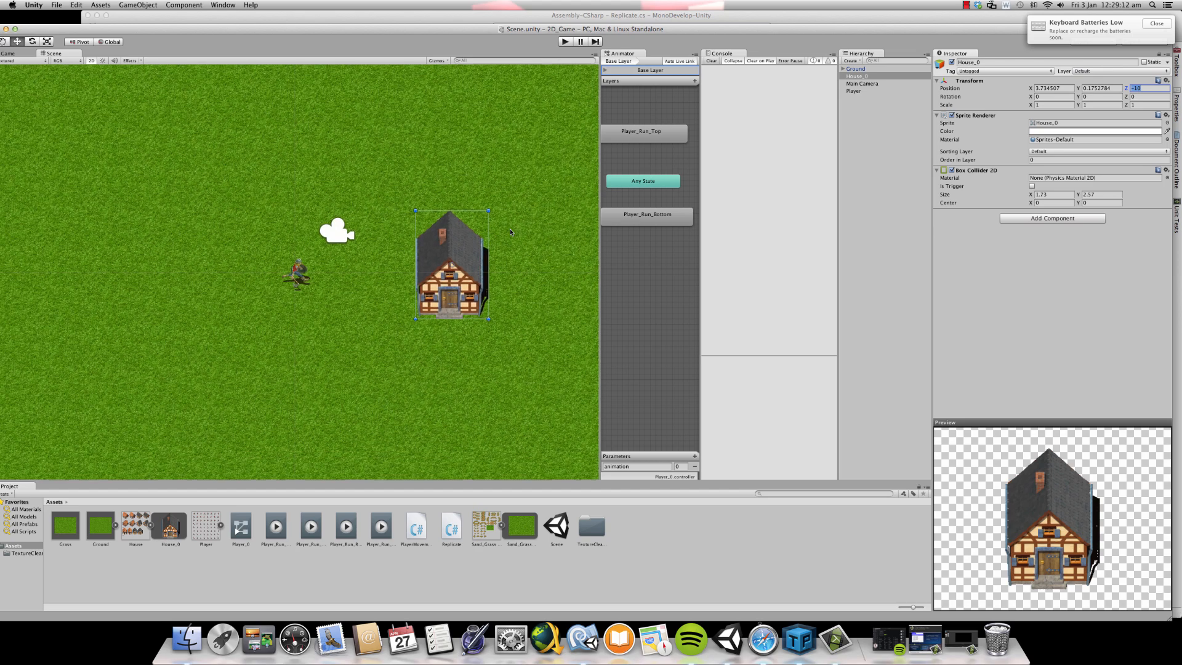
pyautogui.scroll(5, 509, 229)
pyautogui.click(9, 54)
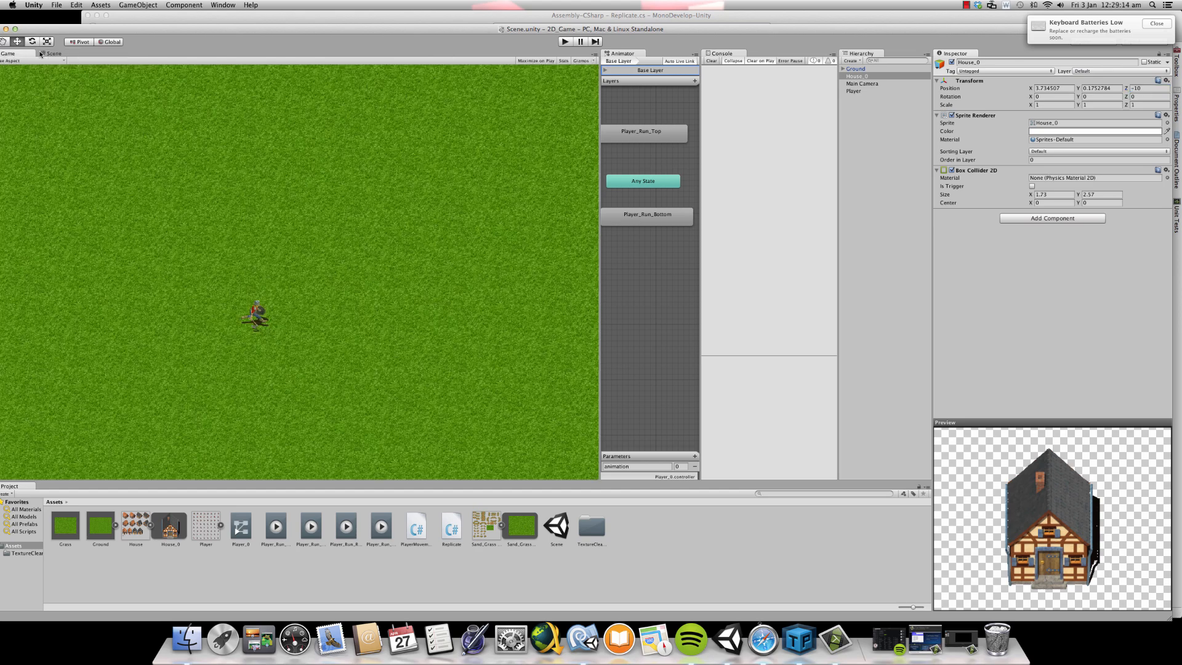
pyautogui.click(51, 53)
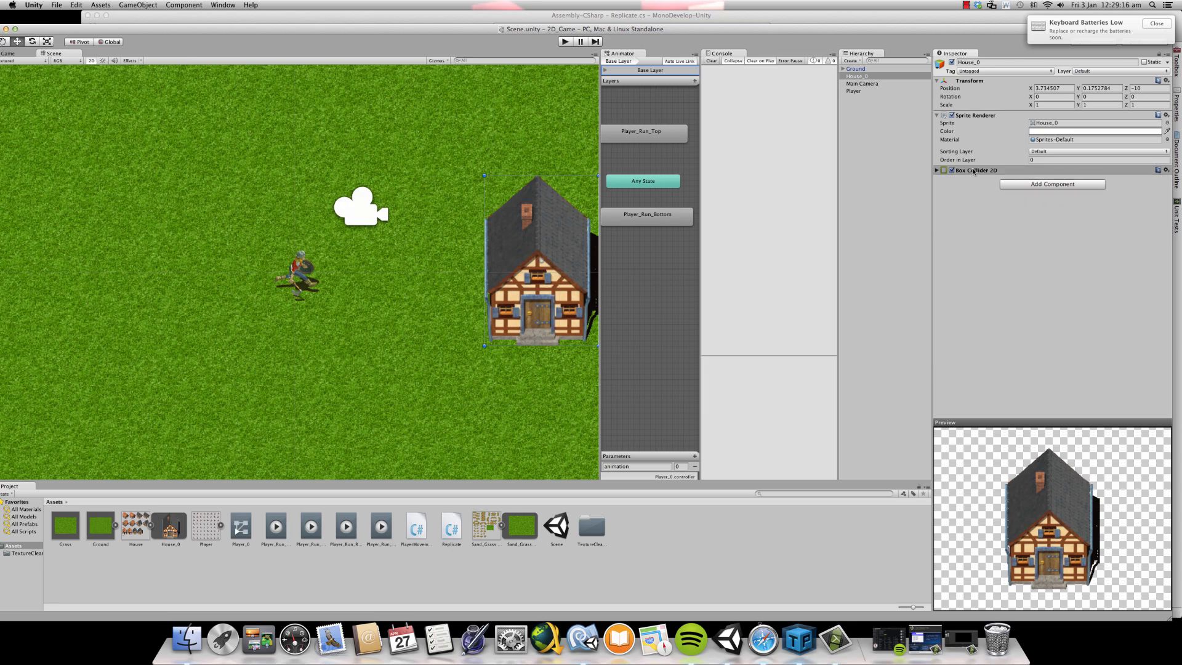
# - Try an X size of 2 for the house's Box Collider 2D and undo it
pyautogui.click(1035, 194)
pyautogui.write('2')
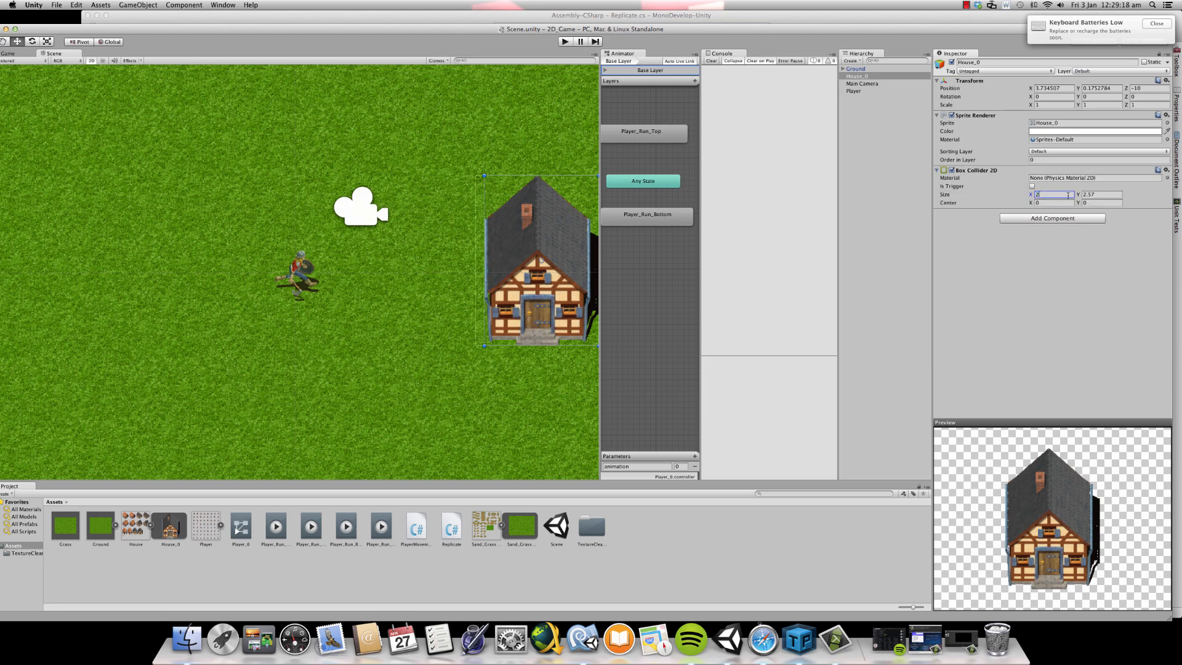
pyautogui.moveTo(598, 99); pyautogui.dragTo(653, 107)
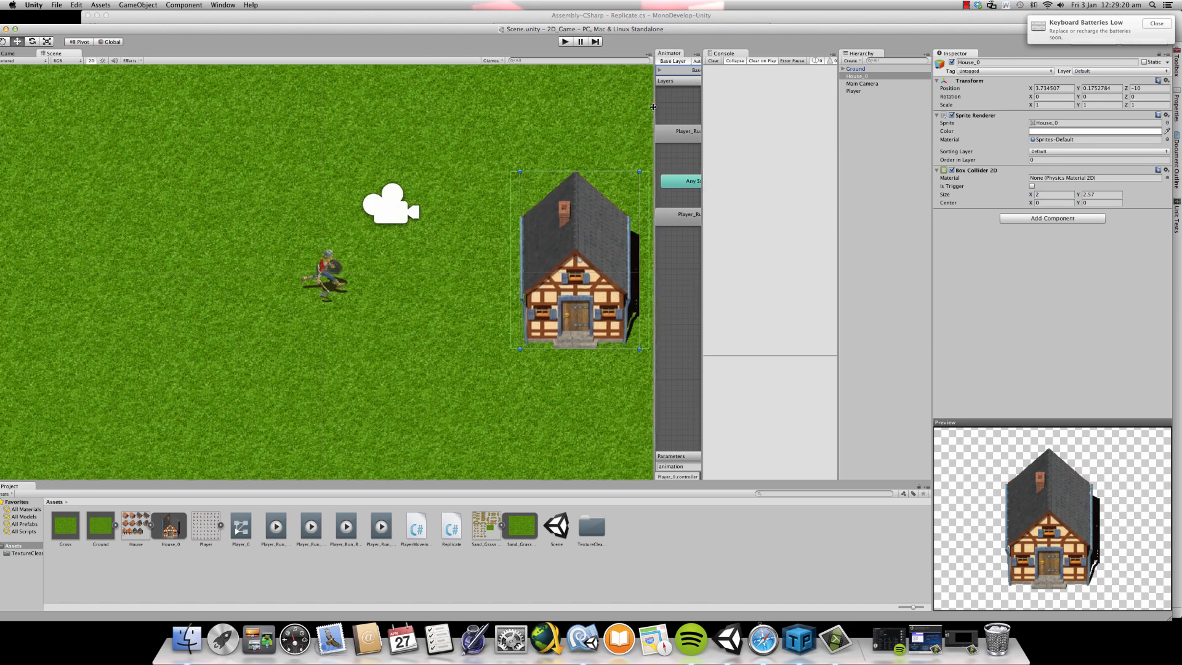
pyautogui.press('super+z')
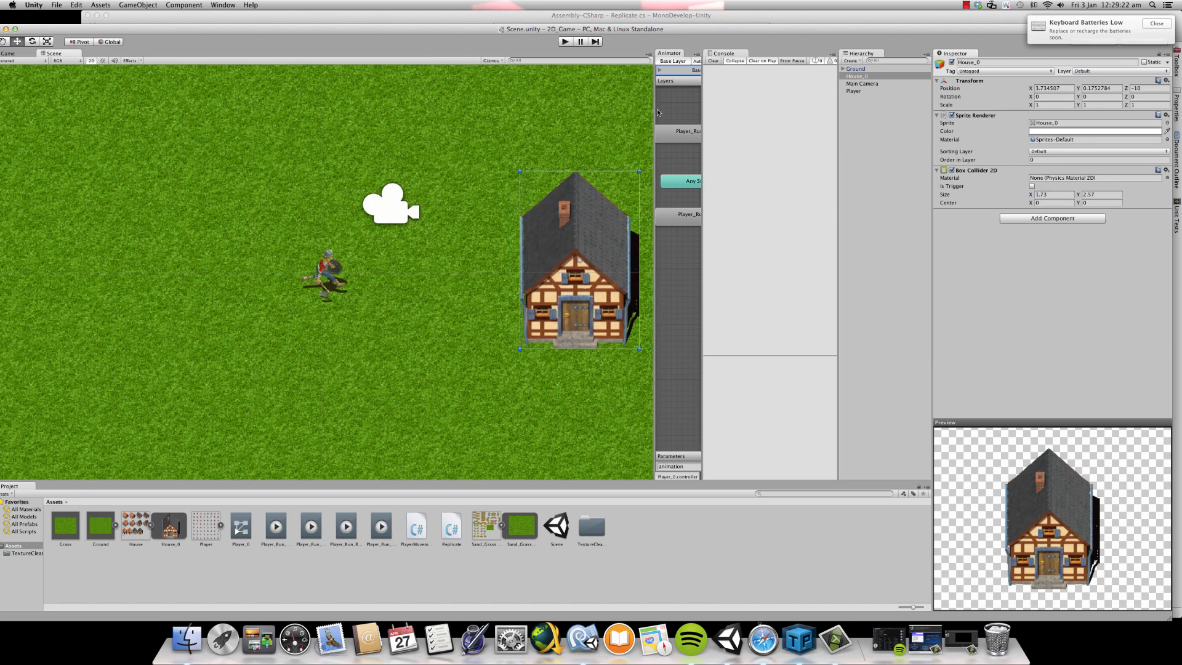
# - Set the X size of the house's Box Collider 2D to 1.75
pyautogui.click(1063, 195)
pyautogui.press('Right')
pyautogui.write('5')
pyautogui.press('Return')
# - Rename the House_0 scene object to Shop and save it as a prefab in the Assets folder
pyautogui.click(1023, 60)
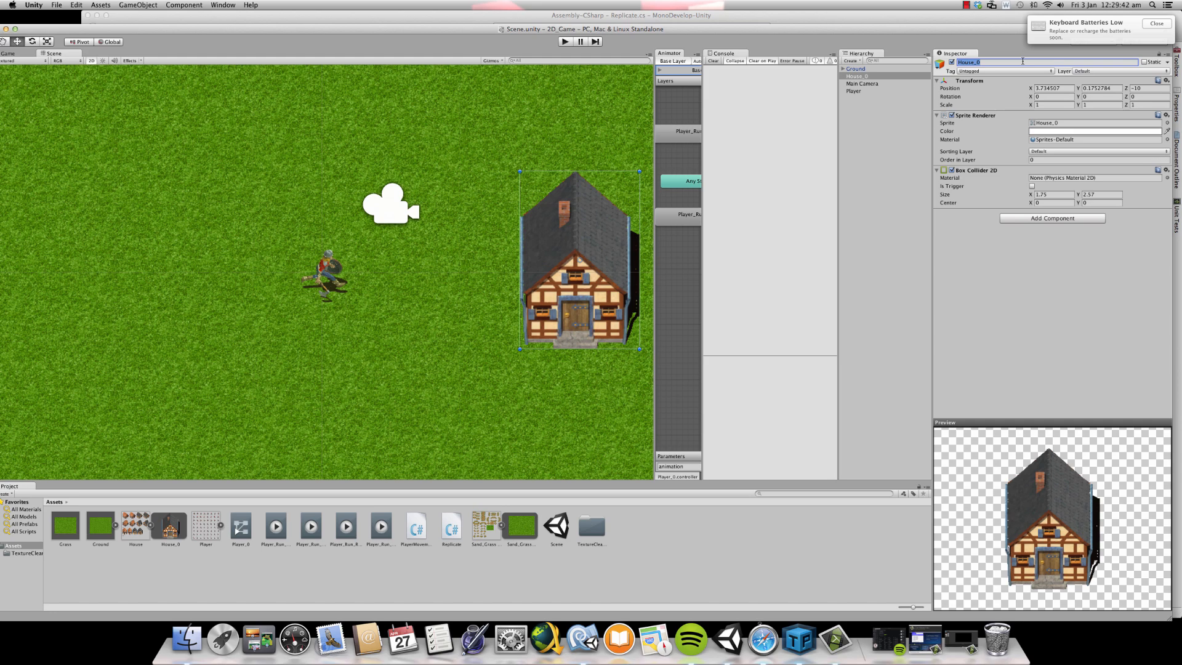
pyautogui.write('C')
pyautogui.write('hop')
pyautogui.press('Return')
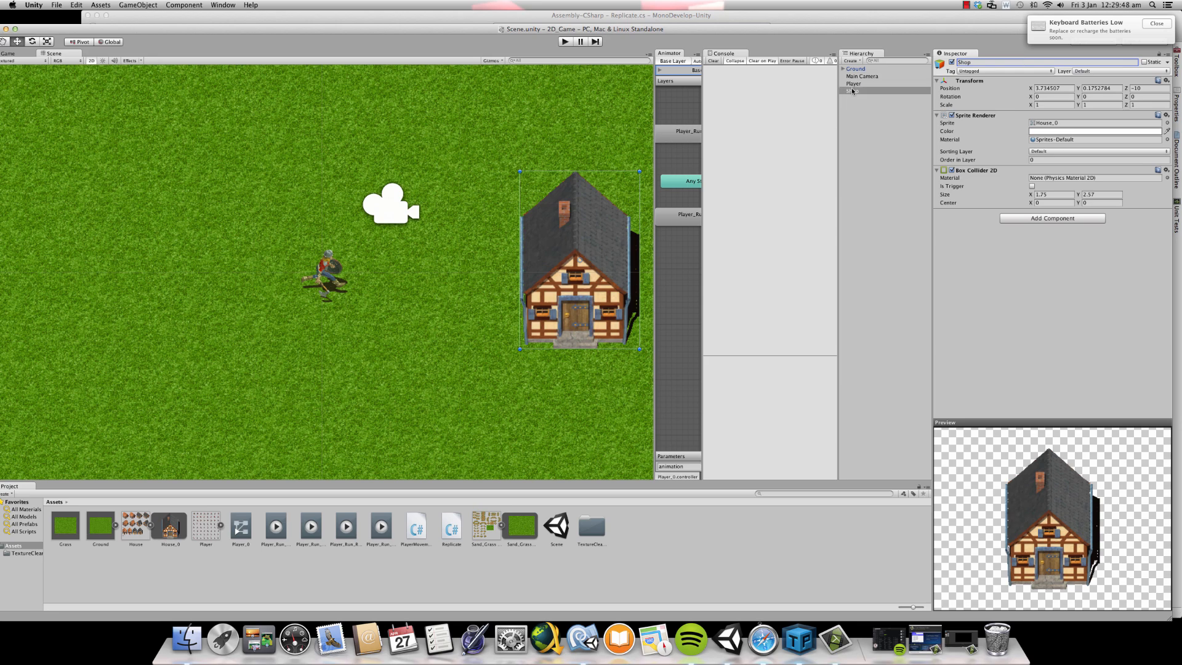
pyautogui.moveTo(850, 92); pyautogui.dragTo(95, 580)
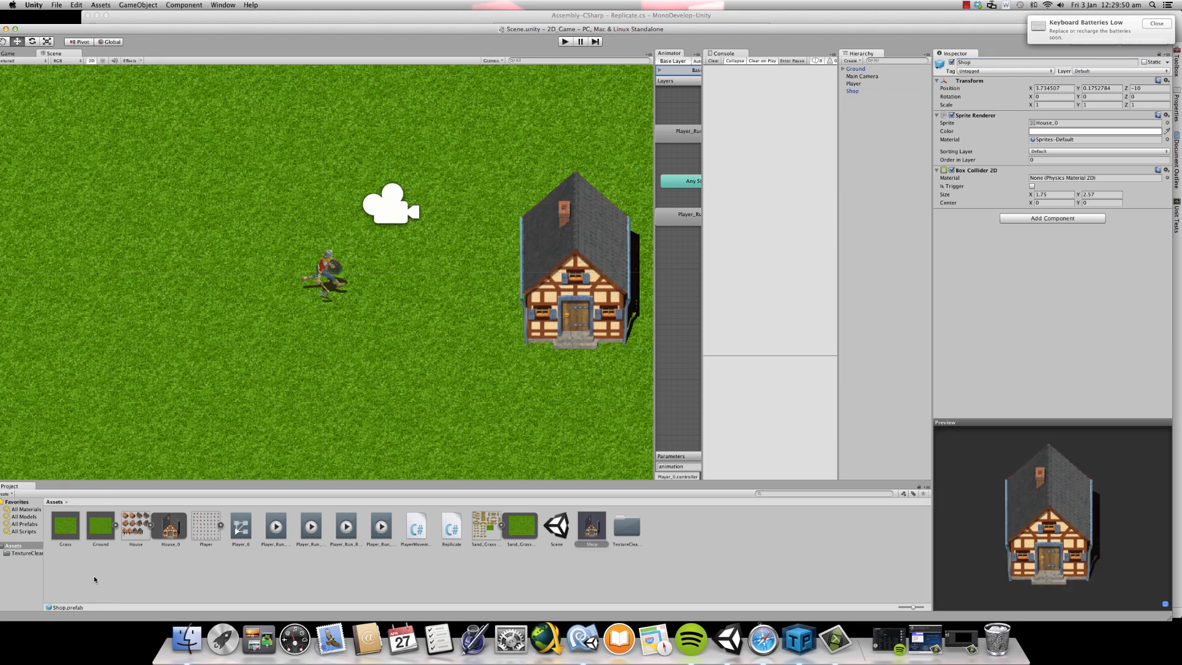
pyautogui.scroll(-8, 432, 238)
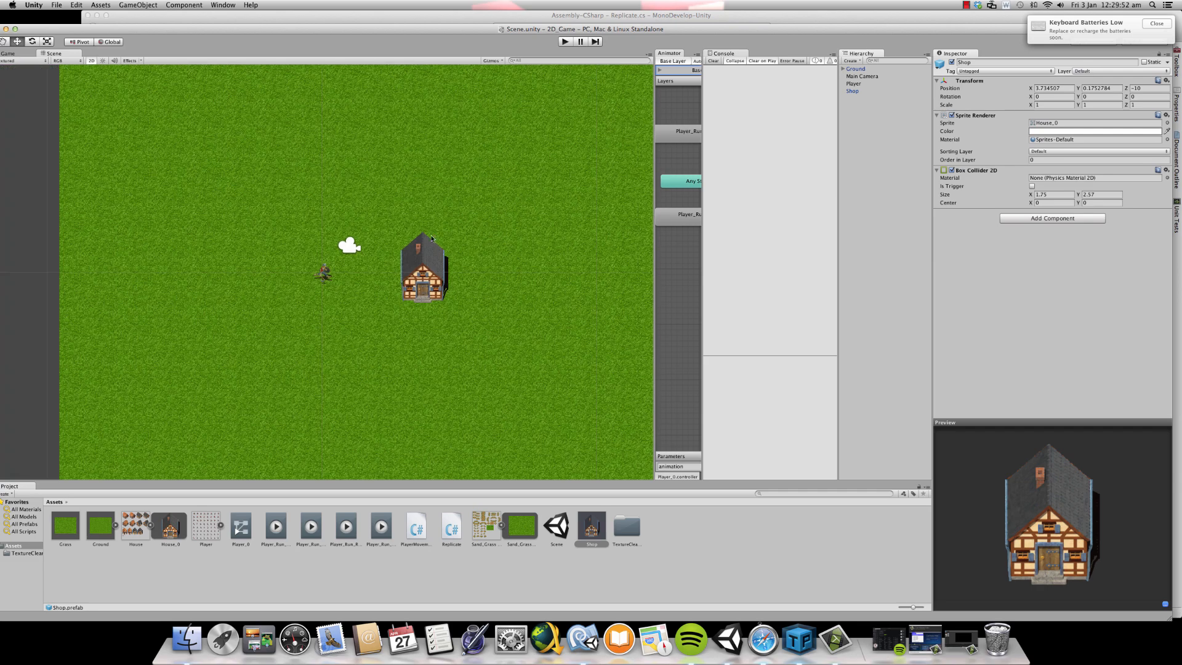
# - Add two more Shop prefab instances to the scene and line them up right of the first shop, at about X 6 and 8.3
pyautogui.moveTo(595, 530); pyautogui.dragTo(302, 375)
pyautogui.moveTo(595, 528); pyautogui.dragTo(203, 222)
pyautogui.moveTo(291, 363); pyautogui.dragTo(490, 264)
pyautogui.moveTo(189, 229); pyautogui.dragTo(545, 268)
pyautogui.scroll(3, 503, 315)
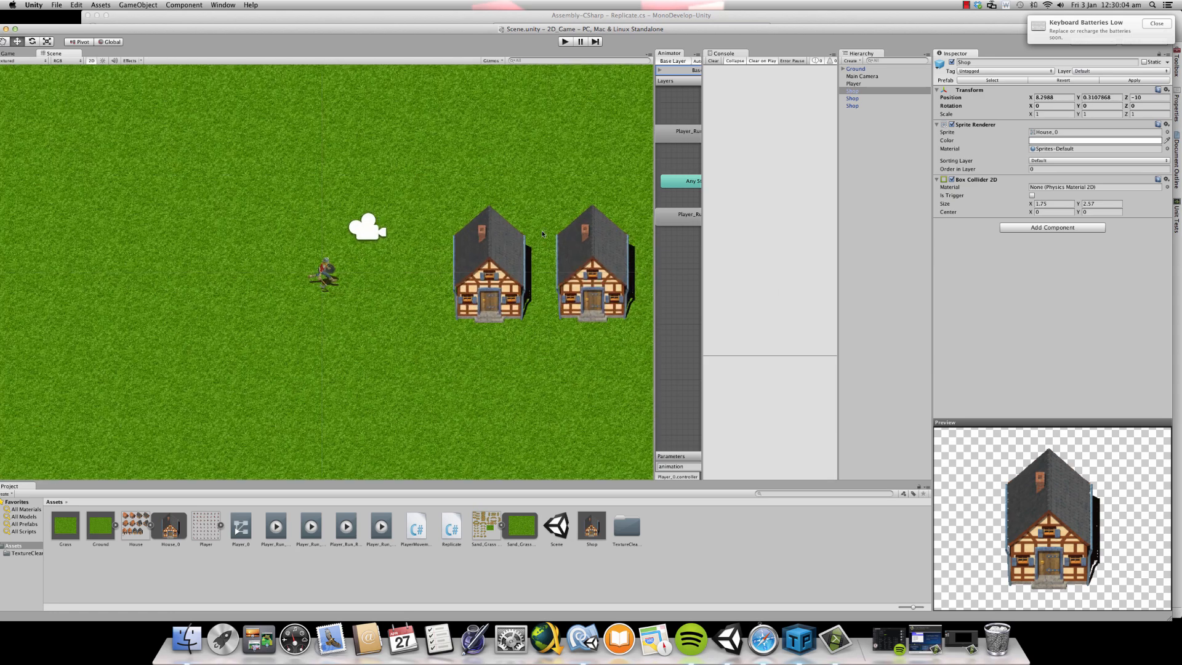
pyautogui.scroll(2, 354, 238)
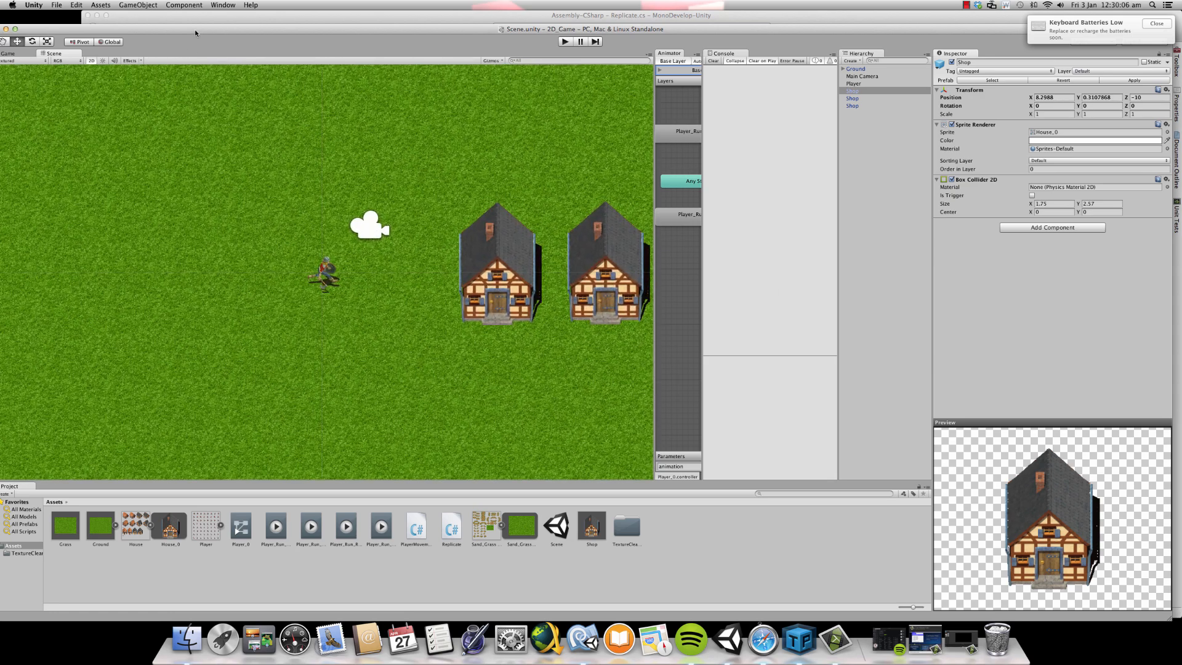
# - Select the three Shop instances in the scene one after another to inspect their components
pyautogui.moveTo(195, 31); pyautogui.dragTo(193, 24)
pyautogui.click(611, 238)
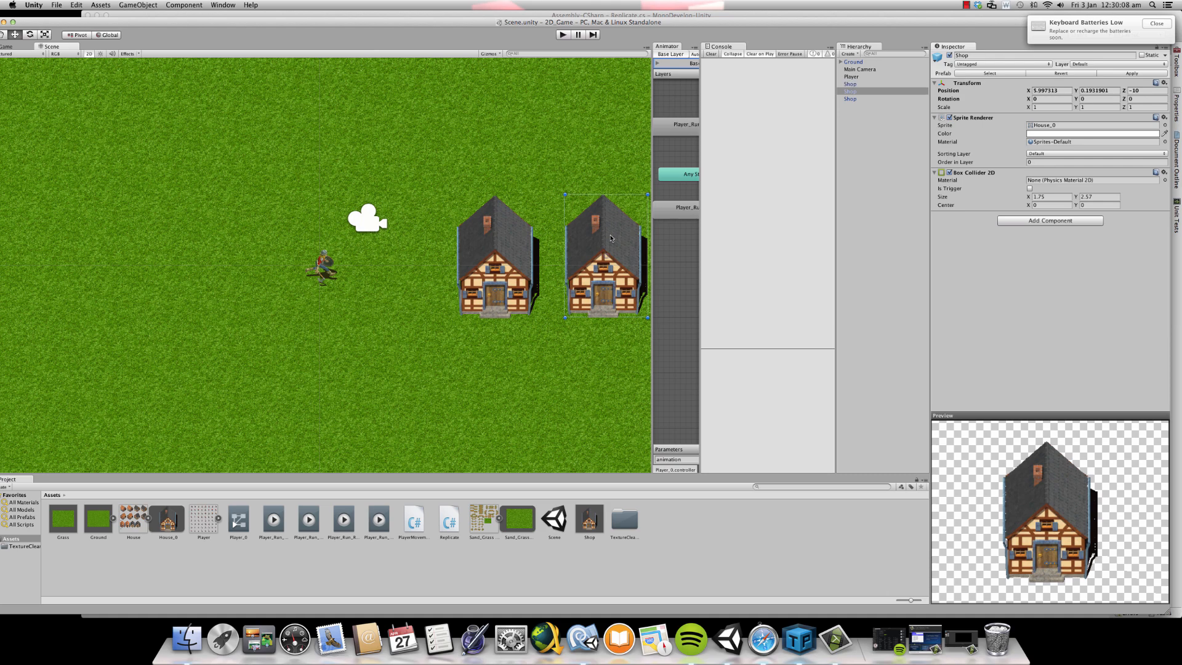
pyautogui.scroll(-3, 554, 246)
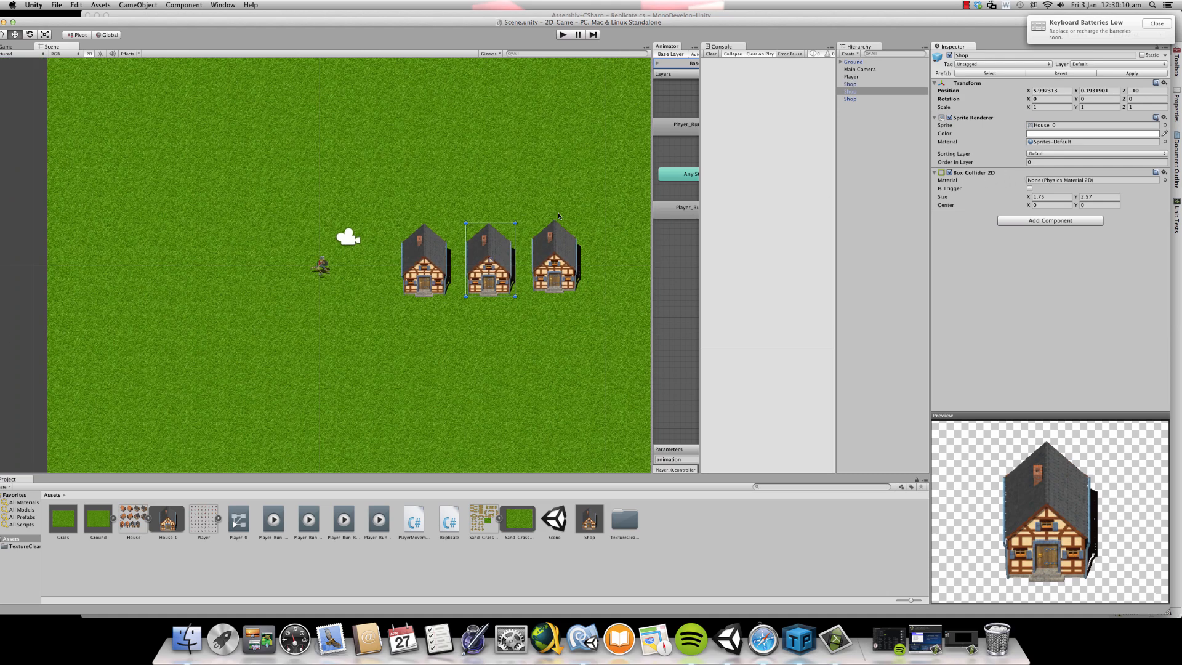
pyautogui.click(564, 243)
pyautogui.click(503, 255)
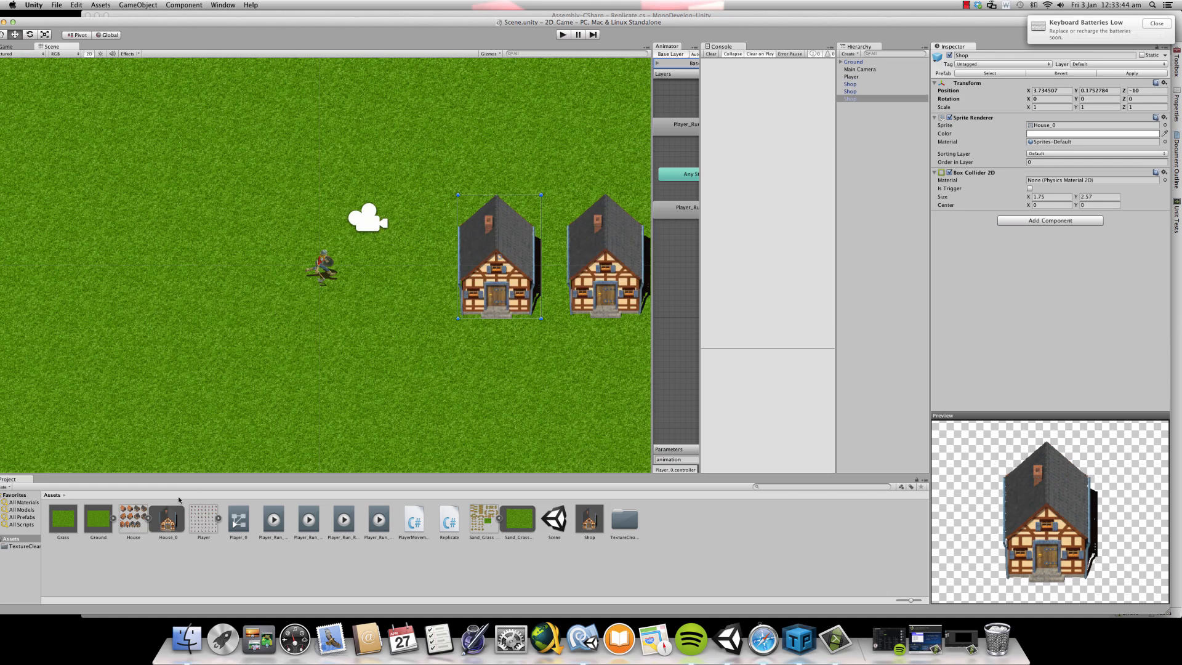
# - Examine the House sprite sheet's building variants and the row of shops in the scene
pyautogui.click(127, 516)
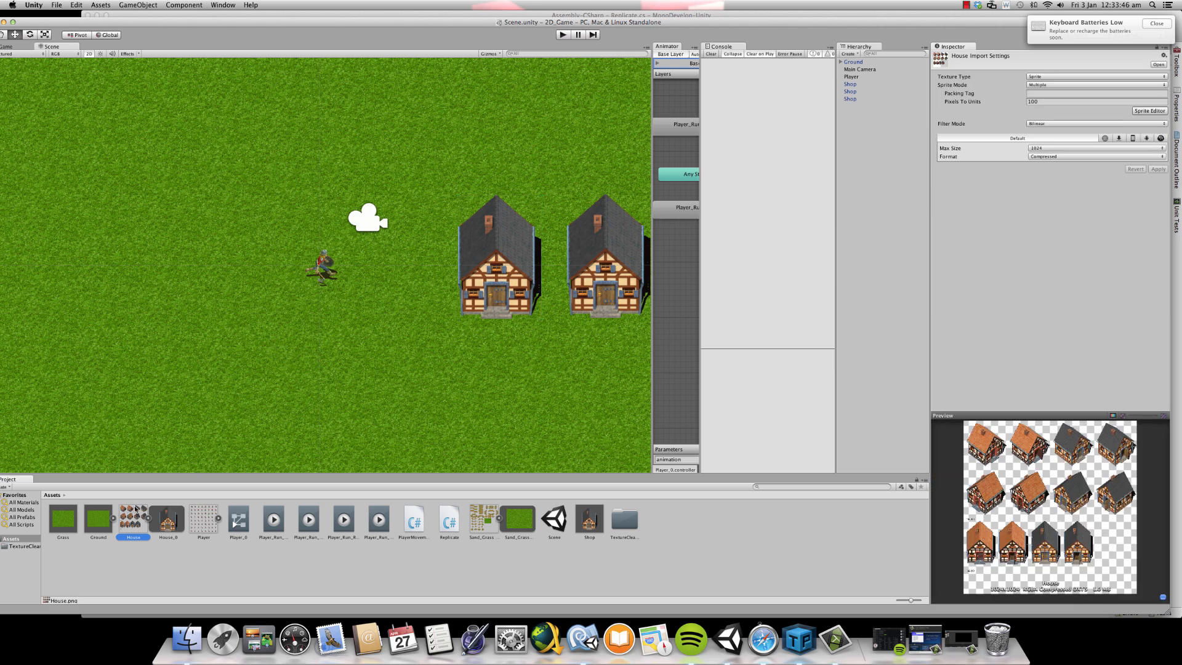
pyautogui.scroll(-3, 319, 411)
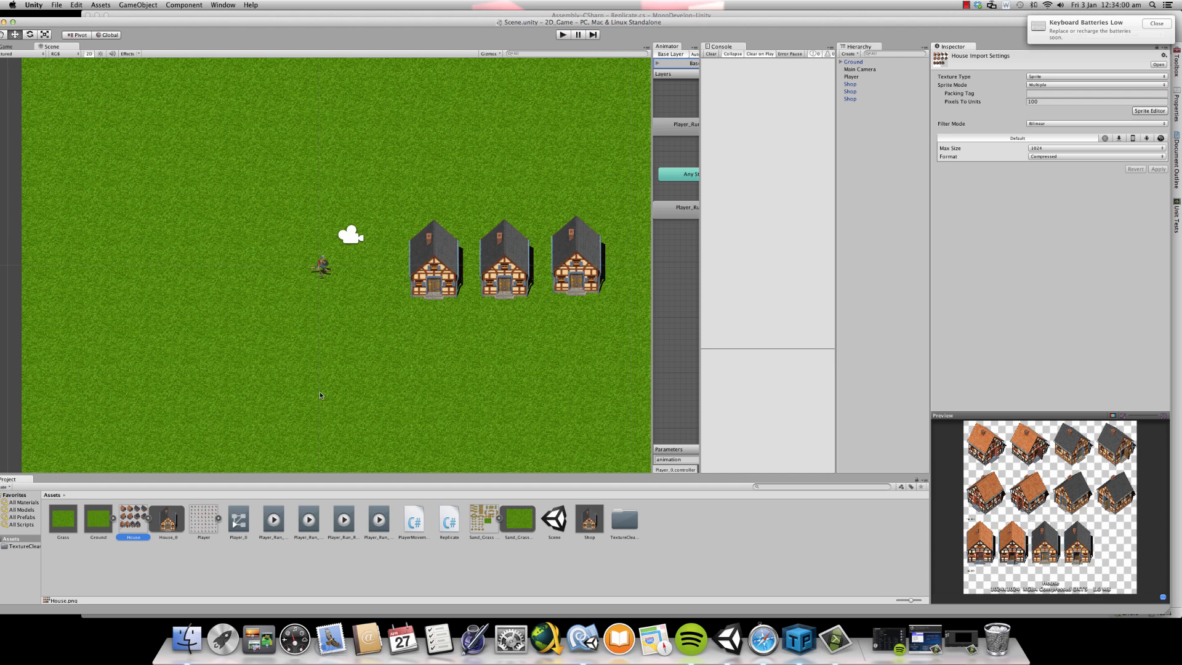
pyautogui.scroll(4, 381, 301)
pyautogui.scroll(2, 382, 302)
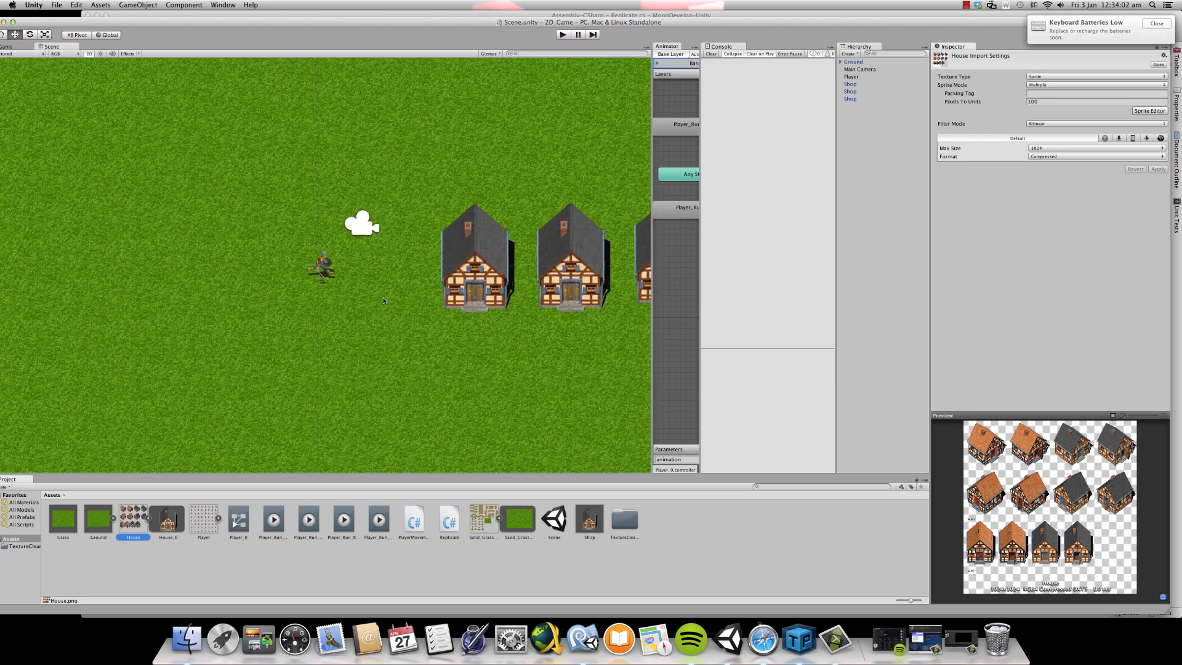
pyautogui.scroll(-4, 379, 331)
pyautogui.scroll(3, 379, 308)
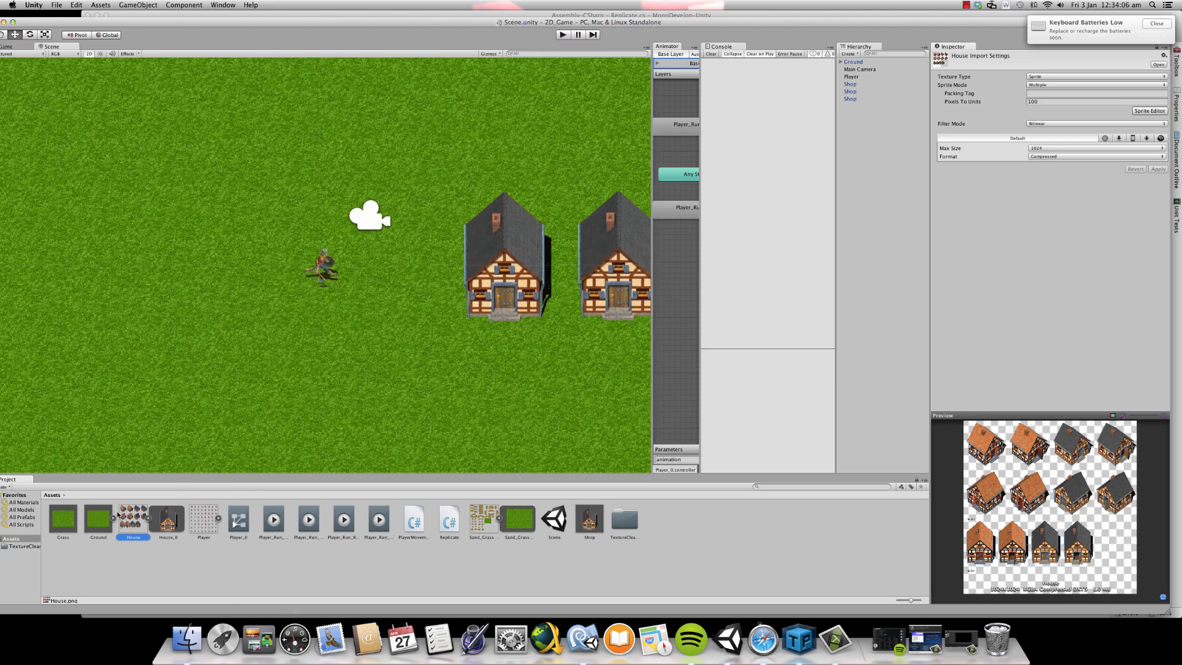
# - Create a folder named Player in the Assets folder
pyautogui.rightClick(329, 570)
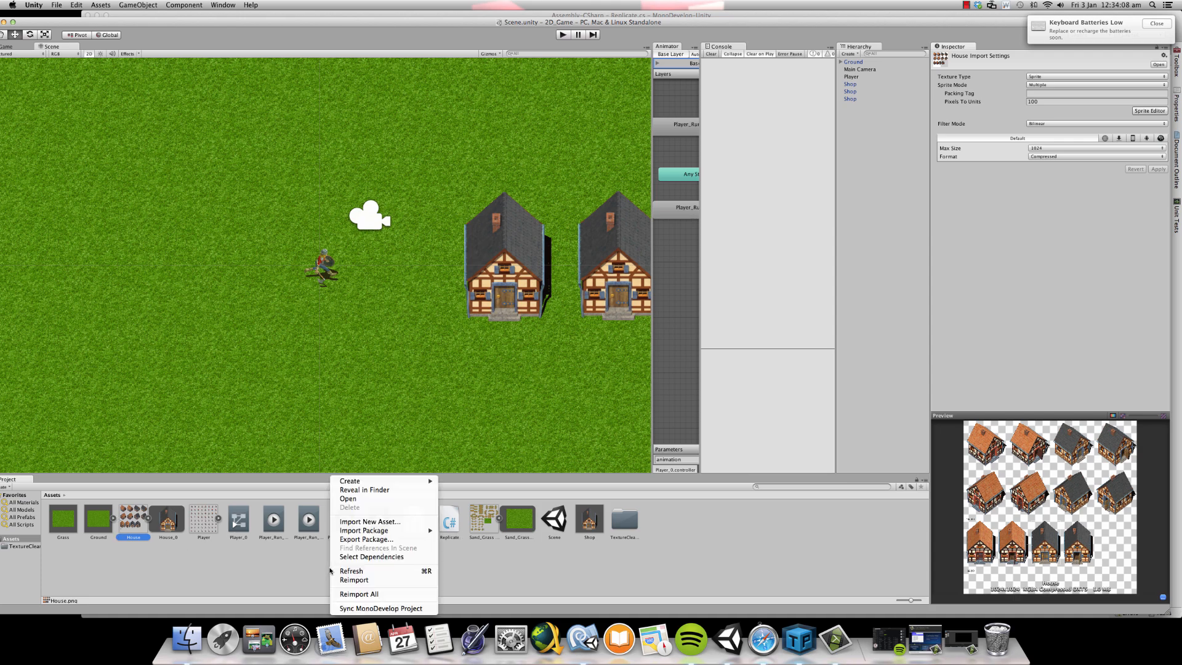
pyautogui.moveTo(366, 480)
pyautogui.click(461, 426)
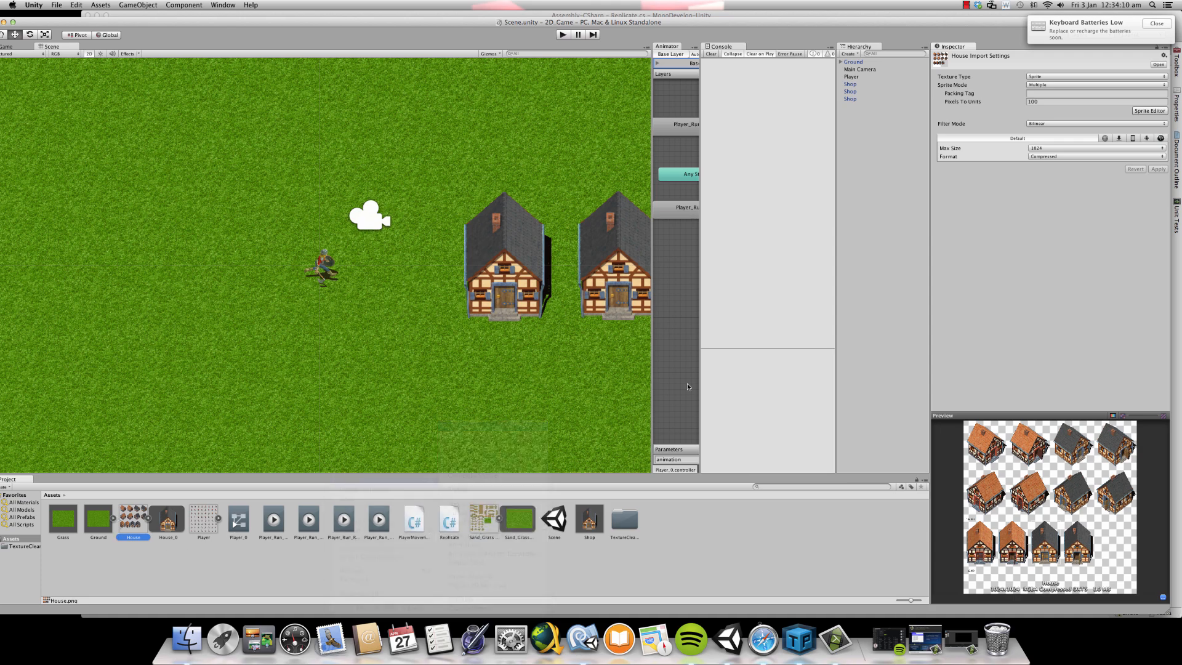
pyautogui.write('Player')
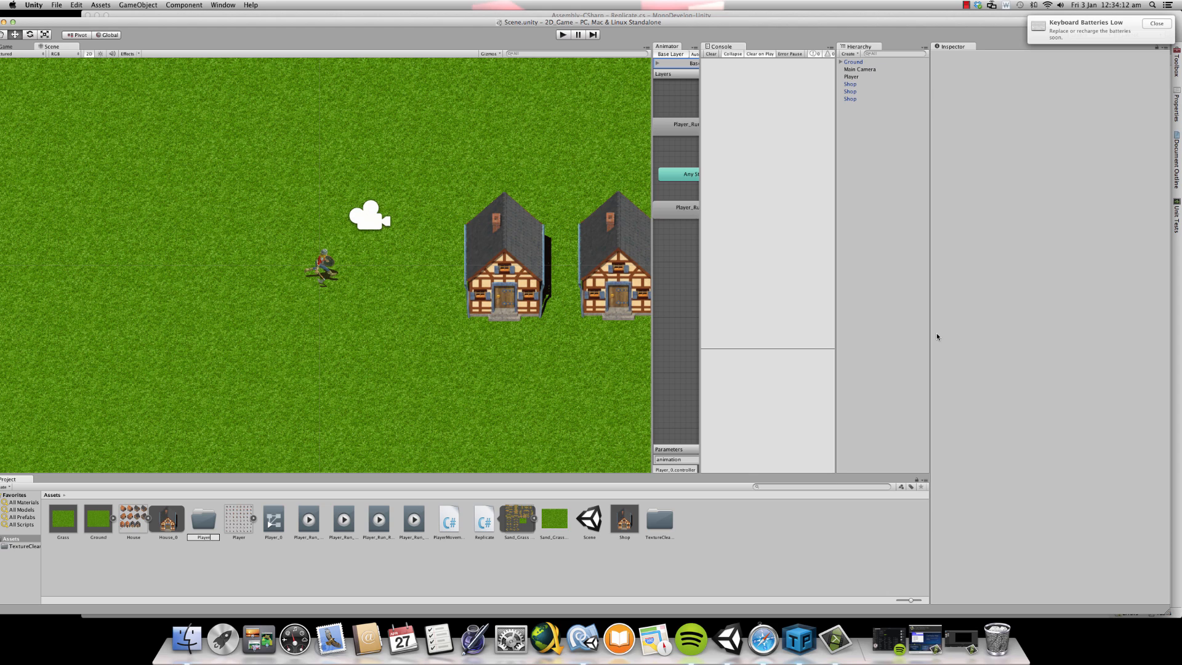
pyautogui.press('Return')
# - Move the Player sprite sheet, Player_0 controller, four run animation clips and player movement script into the Player folder
pyautogui.moveTo(207, 524); pyautogui.dragTo(242, 520)
pyautogui.click(238, 519)
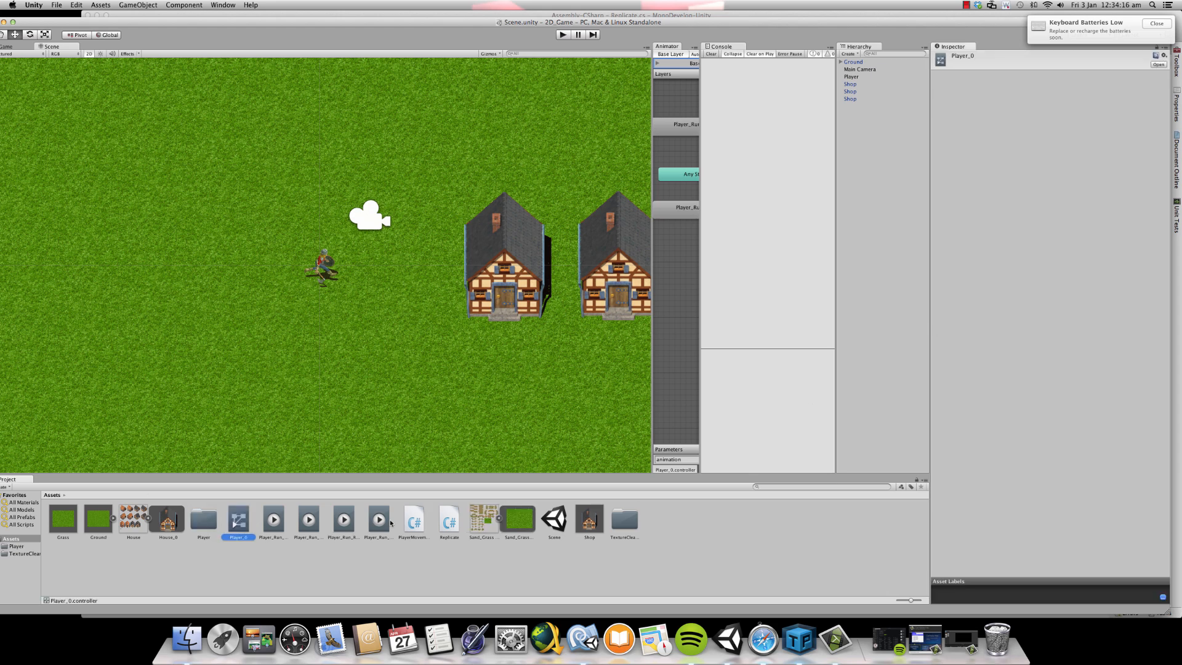
pyautogui.keyDown('shift'); pyautogui.click(388, 519); pyautogui.keyUp('shift')
pyautogui.moveTo(387, 519); pyautogui.dragTo(206, 523)
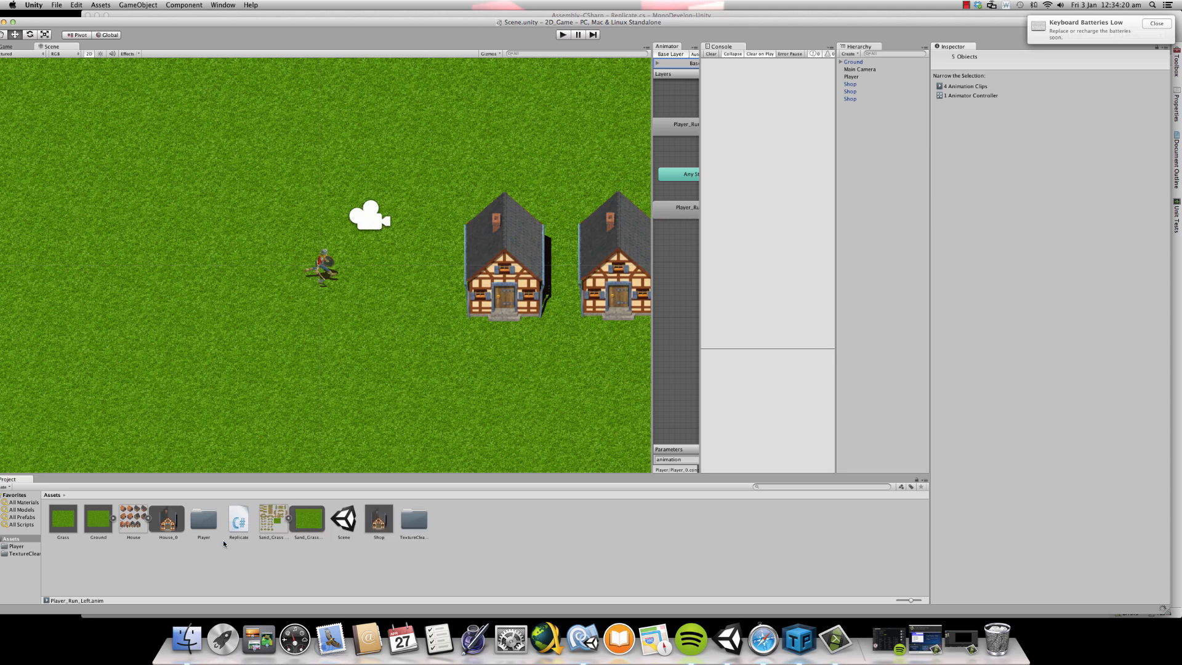
# - Create a second folder in Assets and name it Enviorment
pyautogui.rightClick(235, 569)
pyautogui.moveTo(264, 483)
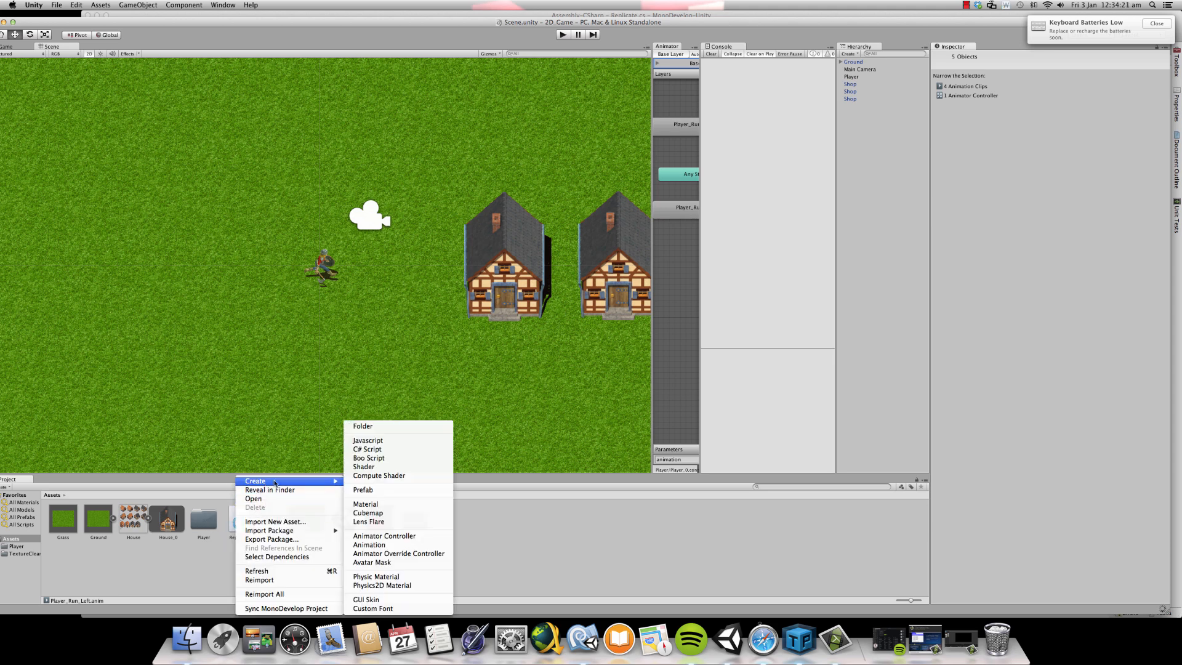
pyautogui.click(375, 426)
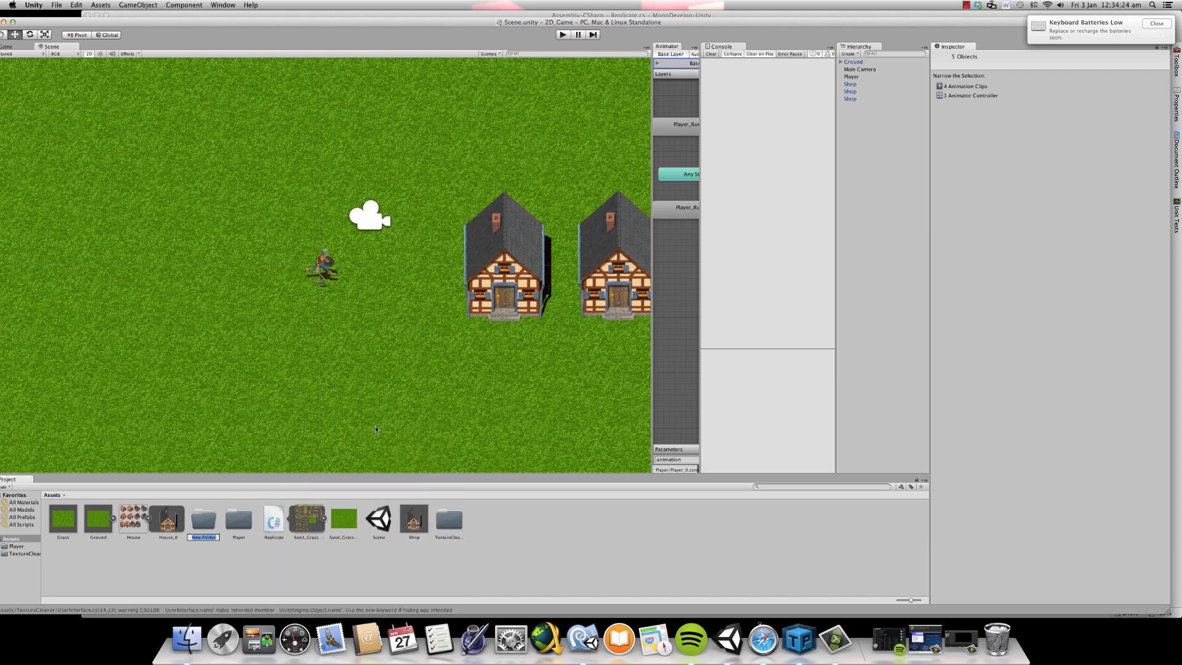
pyautogui.write('Enviorment')
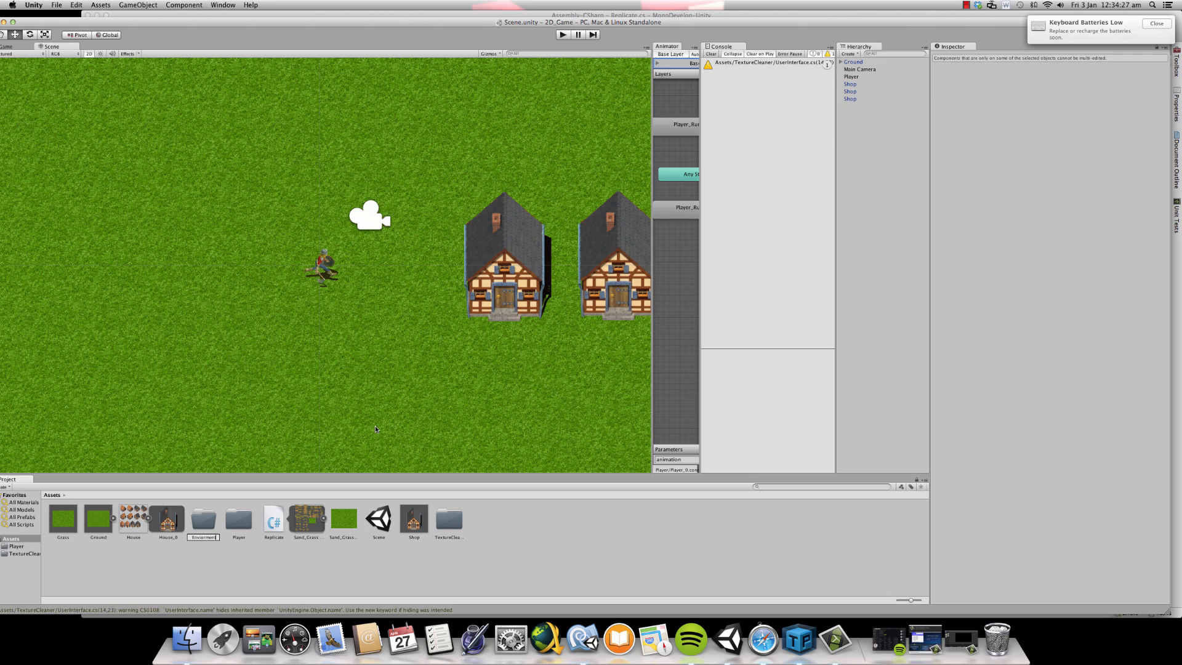
pyautogui.press('Return')
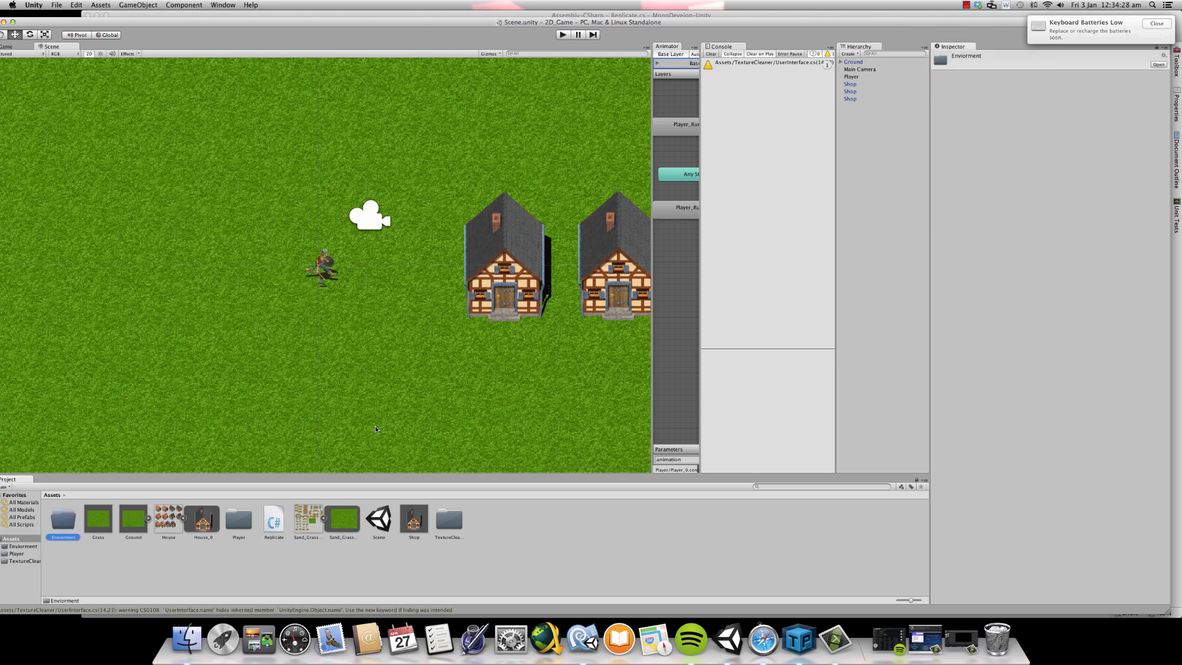
# - Move the Grass, Ground and Shop prefabs, the House and Sand_Grass Texture sheets and the Replicate script into the Enviorment folder
pyautogui.click(202, 520)
pyautogui.keyDown('shift'); pyautogui.click(99, 517); pyautogui.keyUp('shift')
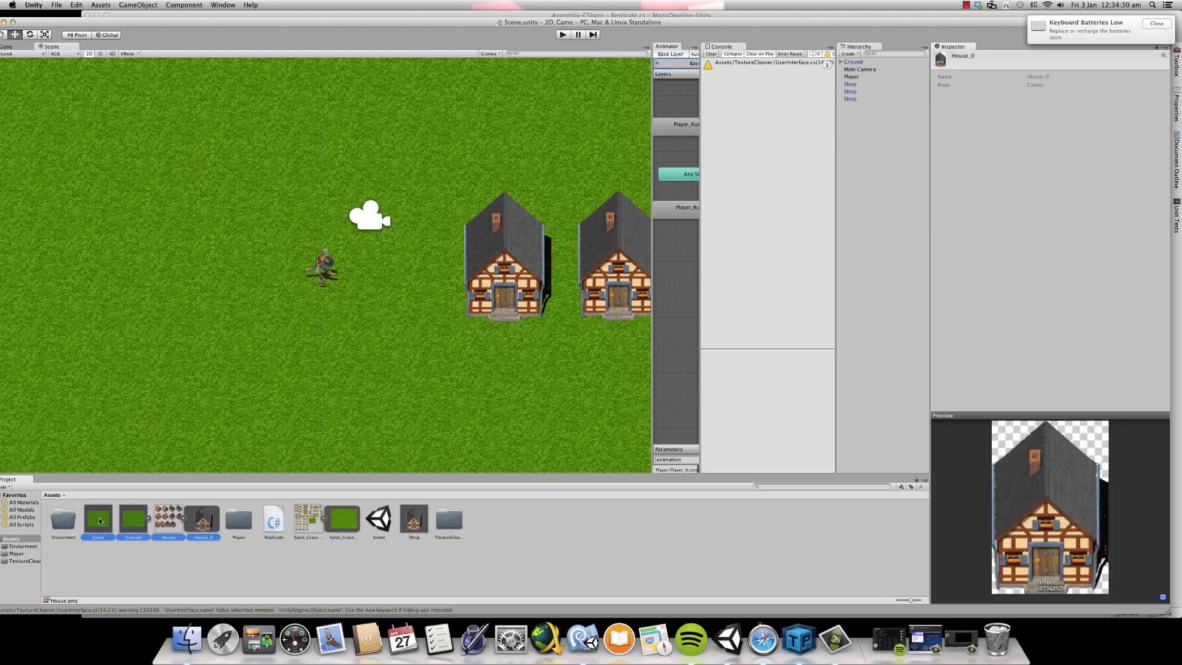
pyautogui.moveTo(99, 517); pyautogui.dragTo(63, 524)
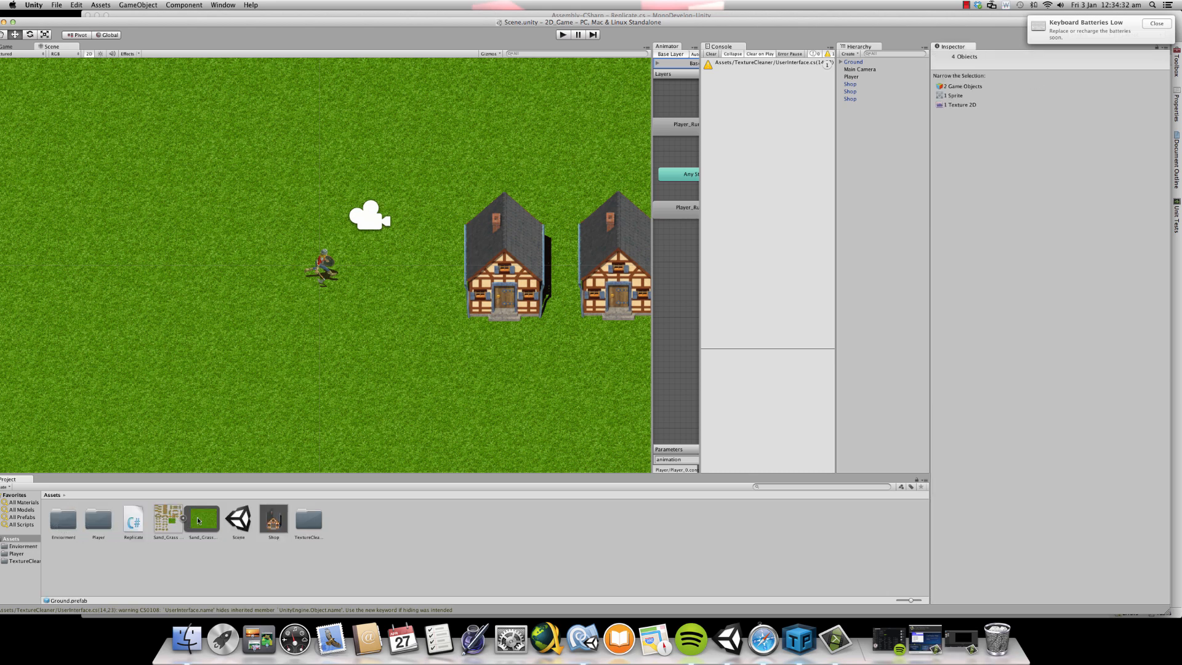
pyautogui.click(161, 525)
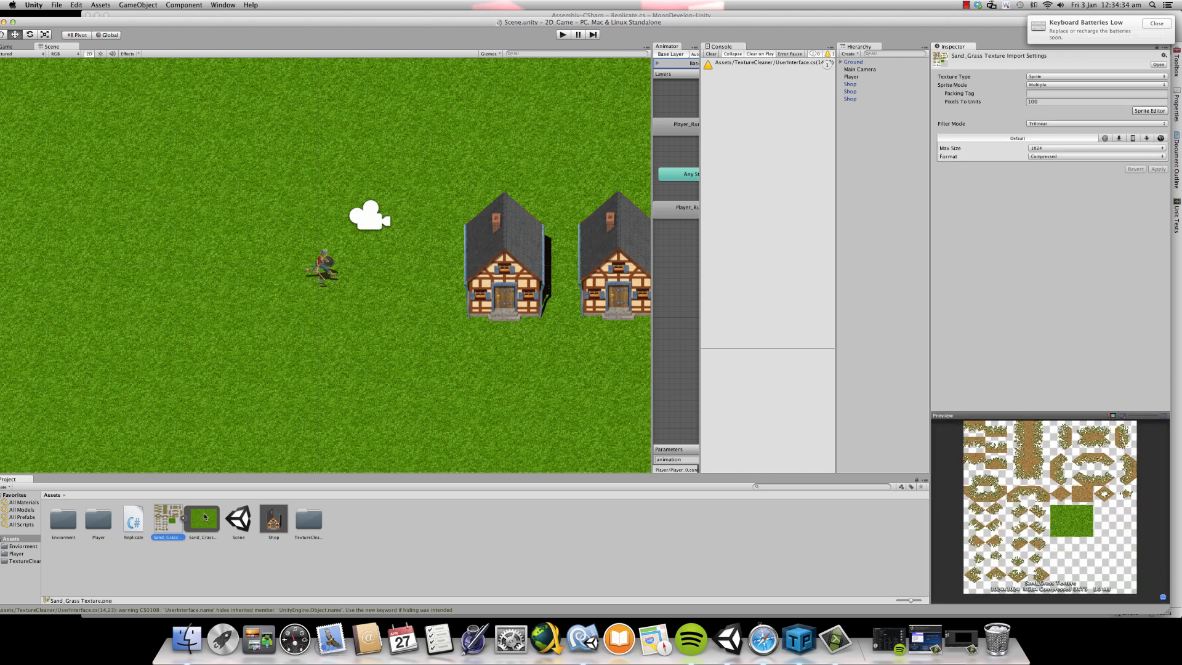
pyautogui.click(181, 519)
pyautogui.moveTo(170, 520); pyautogui.dragTo(65, 526)
# - Create a subfolder named Buildings inside the Enviorment folder
pyautogui.doubleClick(66, 527)
pyautogui.rightClick(143, 528)
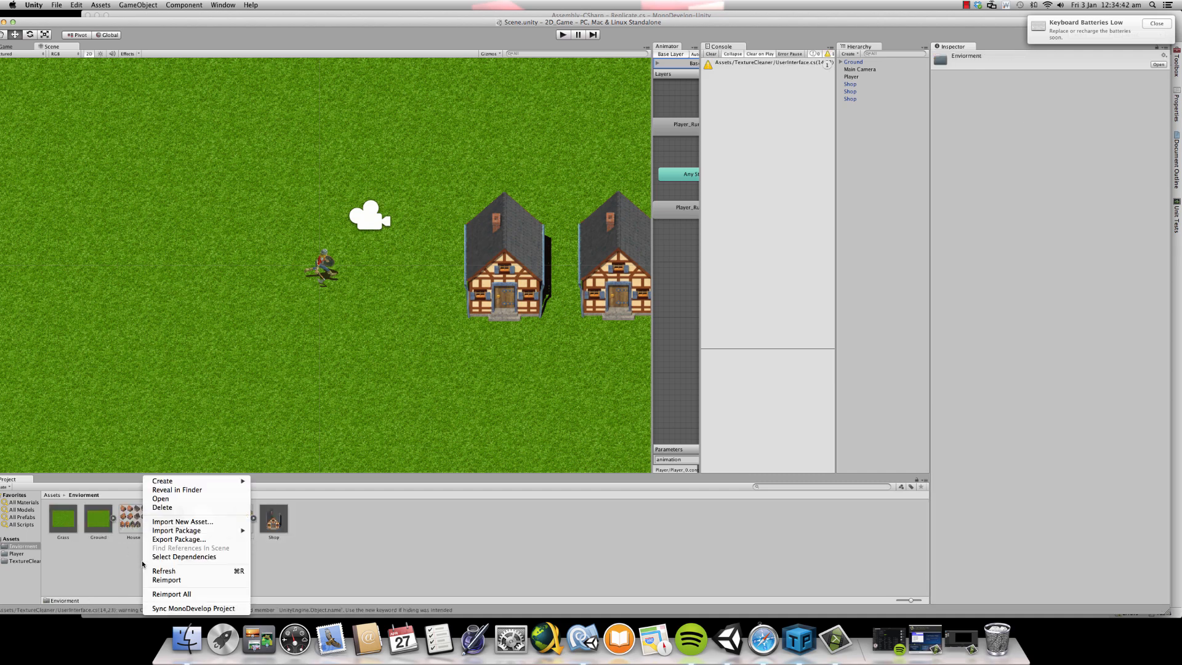
pyautogui.moveTo(197, 481)
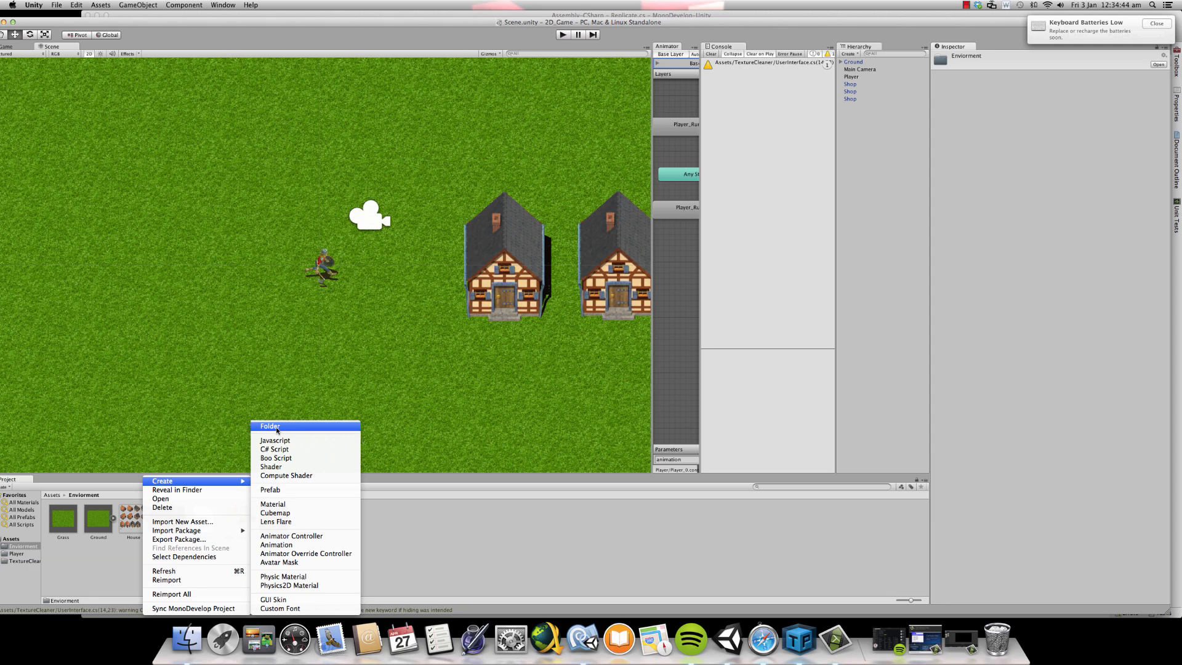
pyautogui.click(270, 426)
pyautogui.write('Buildi')
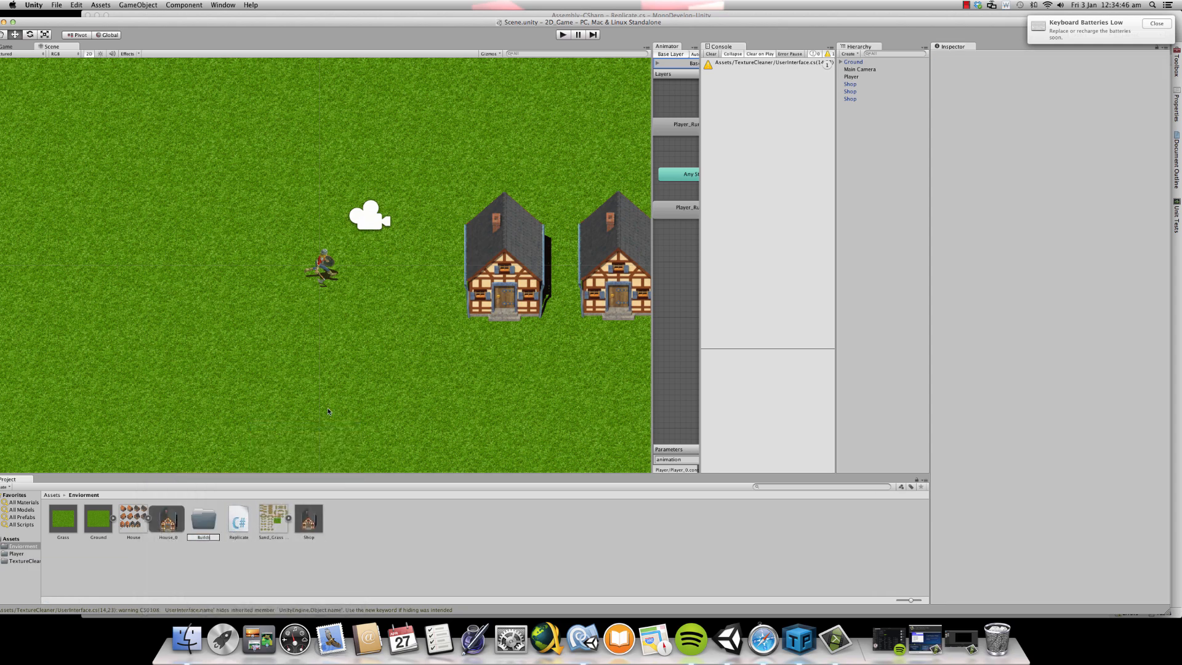
pyautogui.write('ngs')
pyautogui.press('Return')
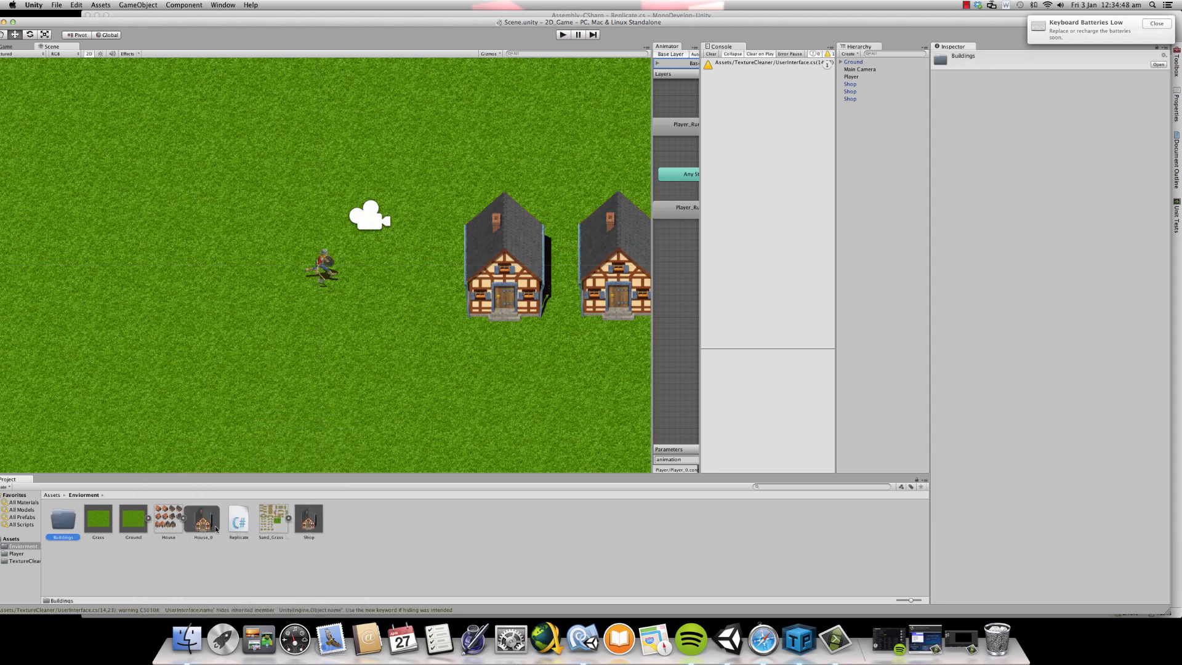
# - Move the House sprite sheet and the Shop prefab into the Buildings folder
pyautogui.click(183, 518)
pyautogui.moveTo(175, 520); pyautogui.dragTo(63, 519)
pyautogui.moveTo(238, 529); pyautogui.dragTo(64, 519)
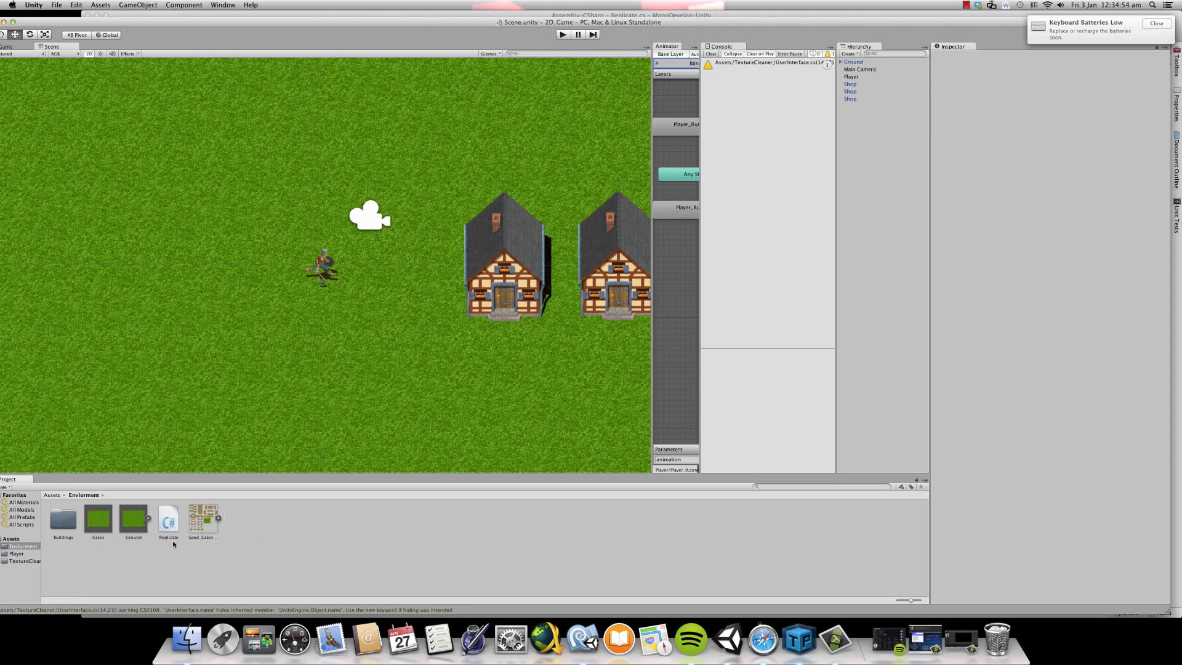
# - Create a subfolder named Nature inside the Enviorment folder
pyautogui.rightClick(174, 563)
pyautogui.moveTo(209, 481)
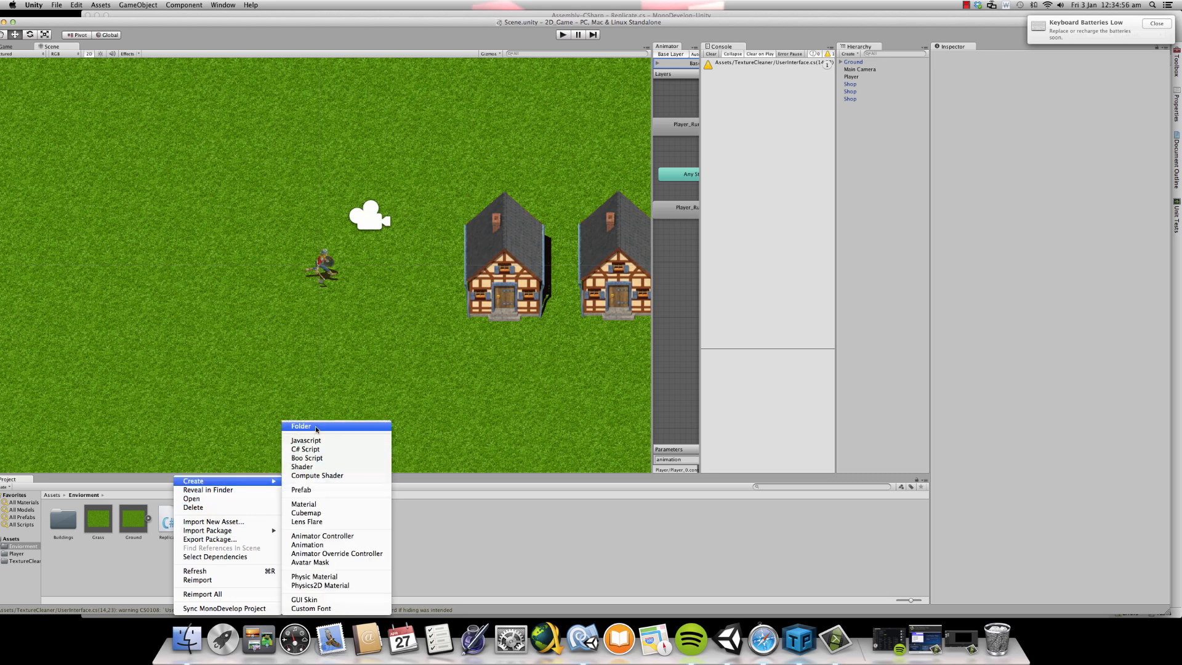
pyautogui.click(321, 426)
pyautogui.write('Nature')
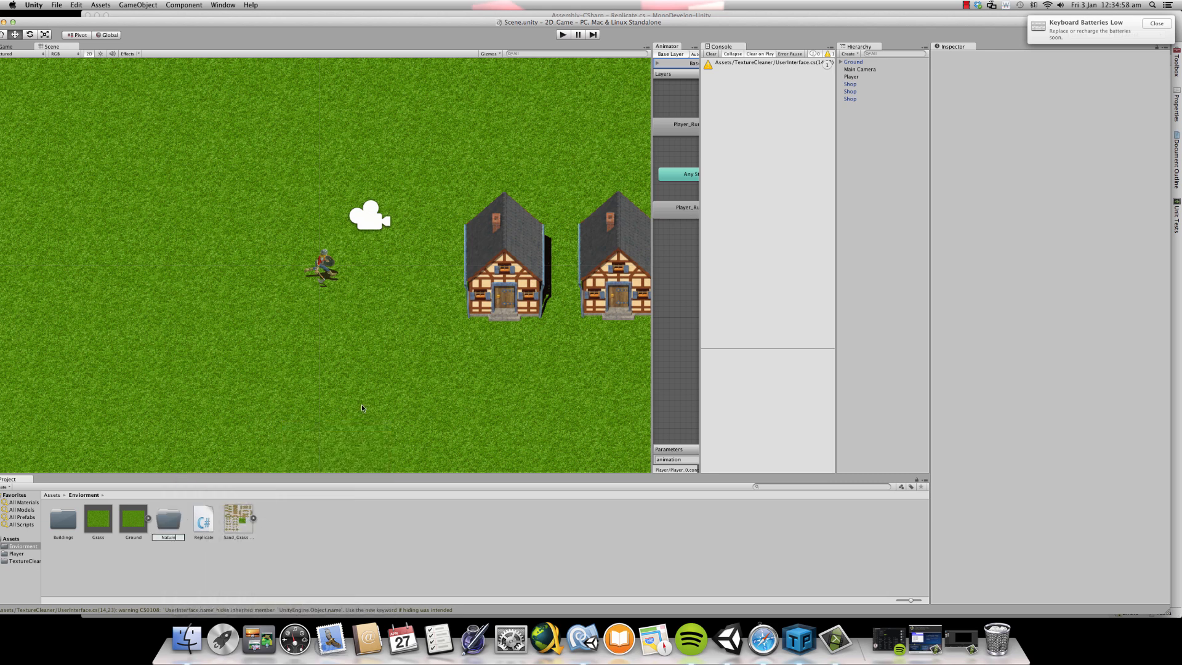
pyautogui.press('Return')
# - Move the Replicate script, the Sand_Grass Texture sheet and the Grass and Ground prefabs into the Nature folder
pyautogui.click(204, 522)
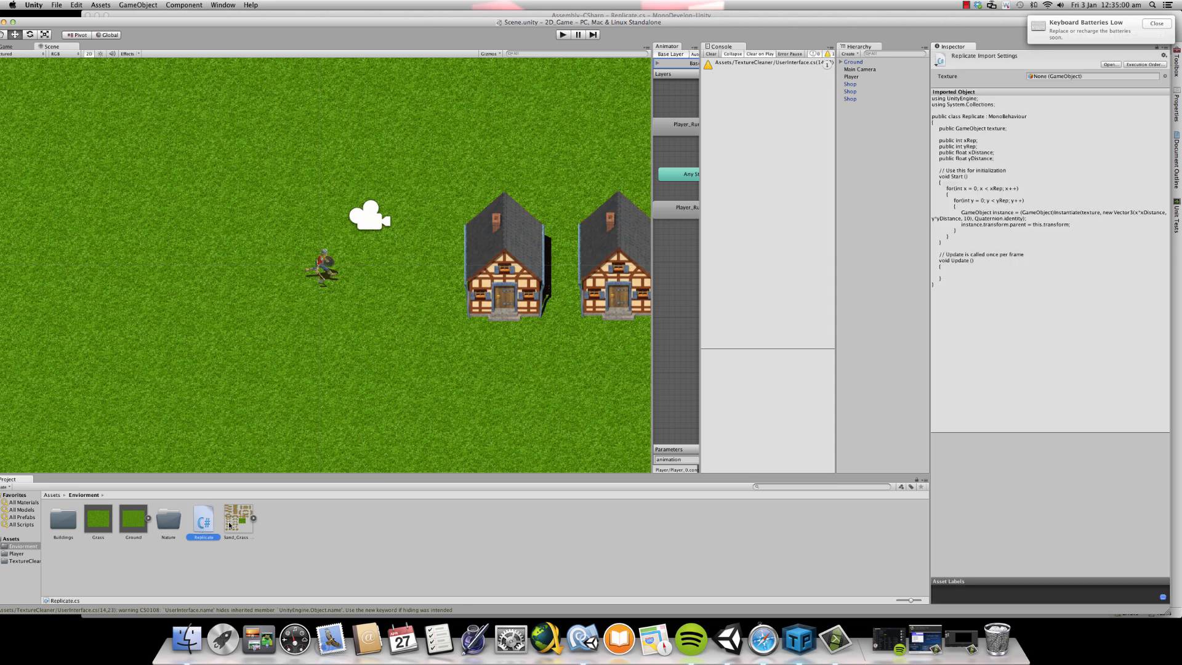
pyautogui.keyDown('super'); pyautogui.click(238, 519); pyautogui.keyUp('super')
pyautogui.moveTo(238, 519); pyautogui.dragTo(172, 525)
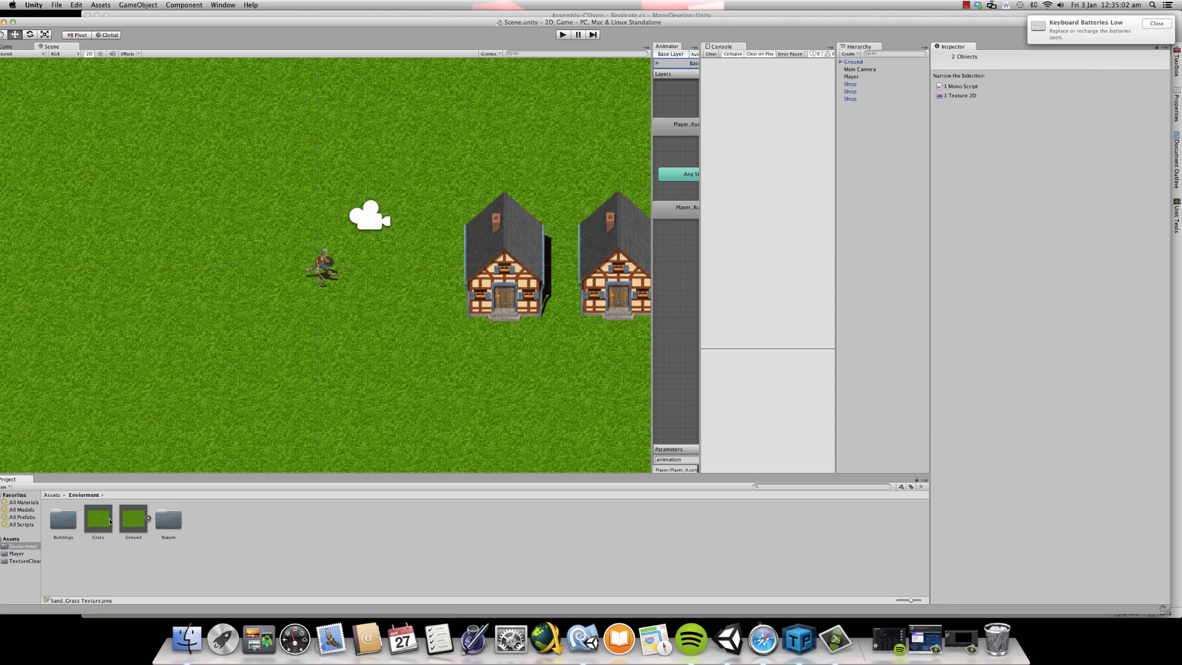
pyautogui.keyDown('super'); pyautogui.click(135, 526); pyautogui.keyUp('super')
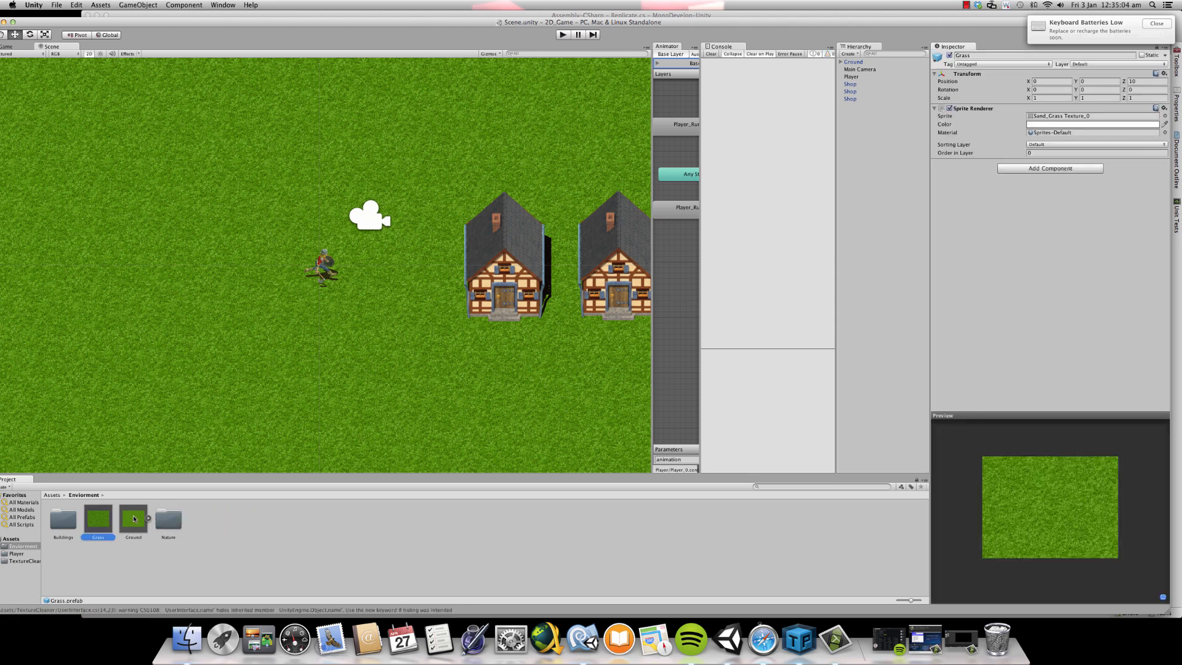
pyautogui.click(135, 526)
pyautogui.keyDown('super'); pyautogui.click(104, 522); pyautogui.keyUp('super')
pyautogui.moveTo(104, 522); pyautogui.dragTo(172, 525)
# - Check the contents of the Nature folder, return to the Assets root and run the game
pyautogui.doubleClick(95, 516)
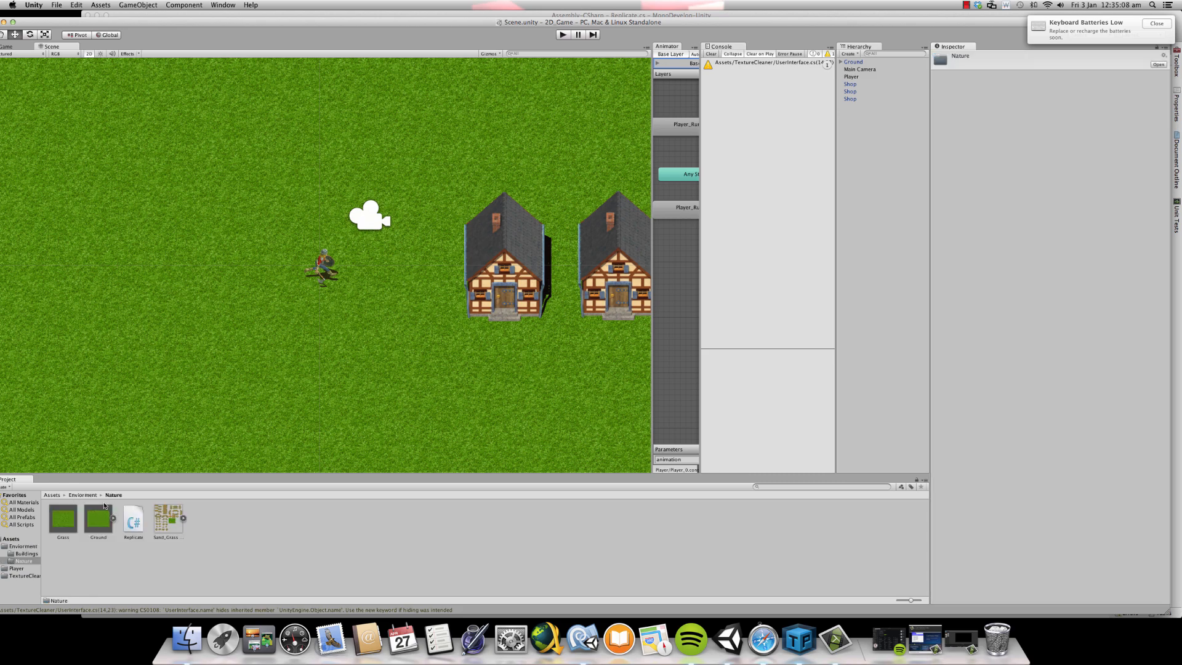
pyautogui.click(75, 496)
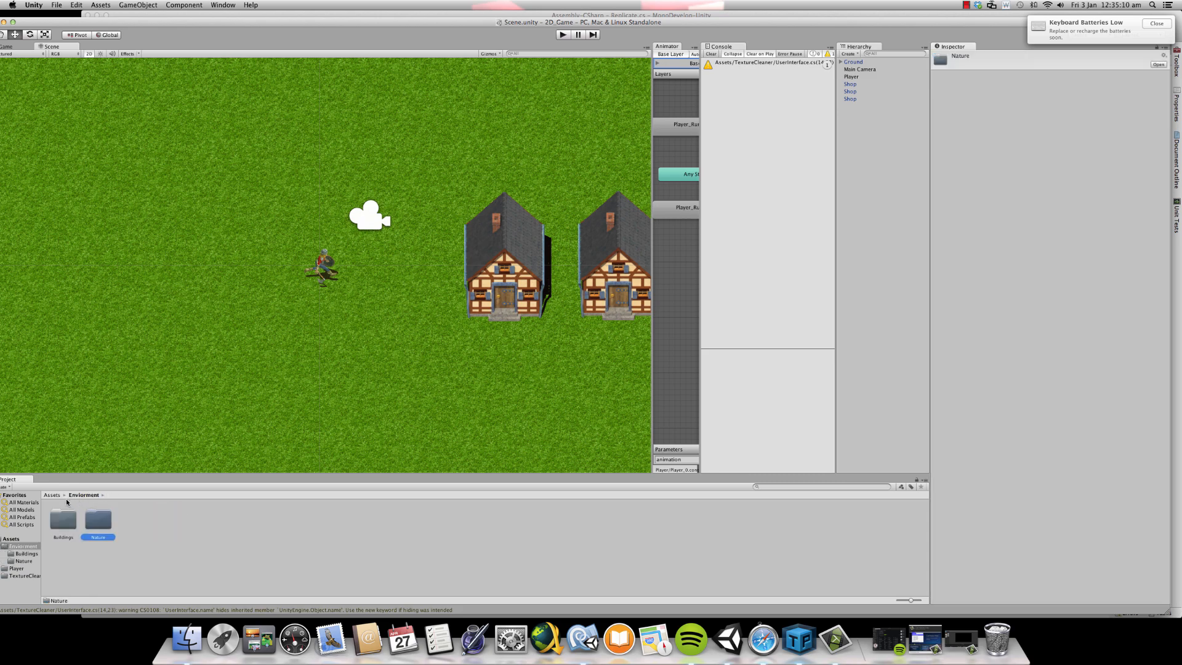
pyautogui.click(53, 495)
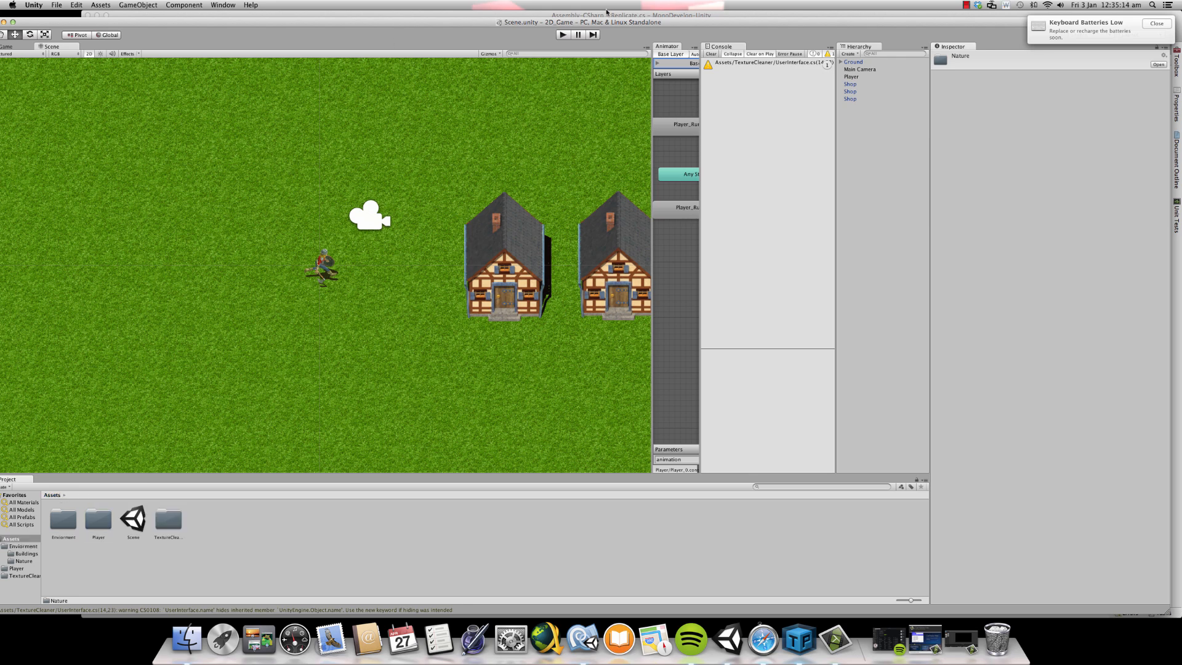
pyautogui.click(564, 34)
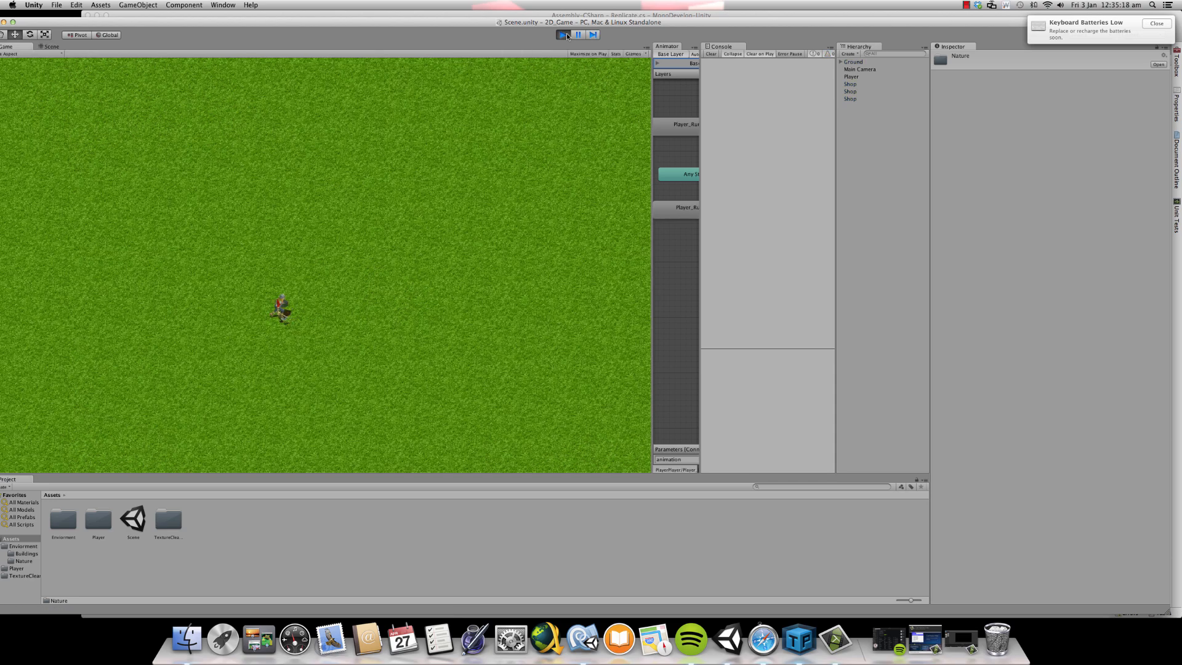
# - Stop the game, frame the first Shop in the scene and locate its House_0 sprite among the project assets
pyautogui.click(564, 34)
pyautogui.click(848, 84)
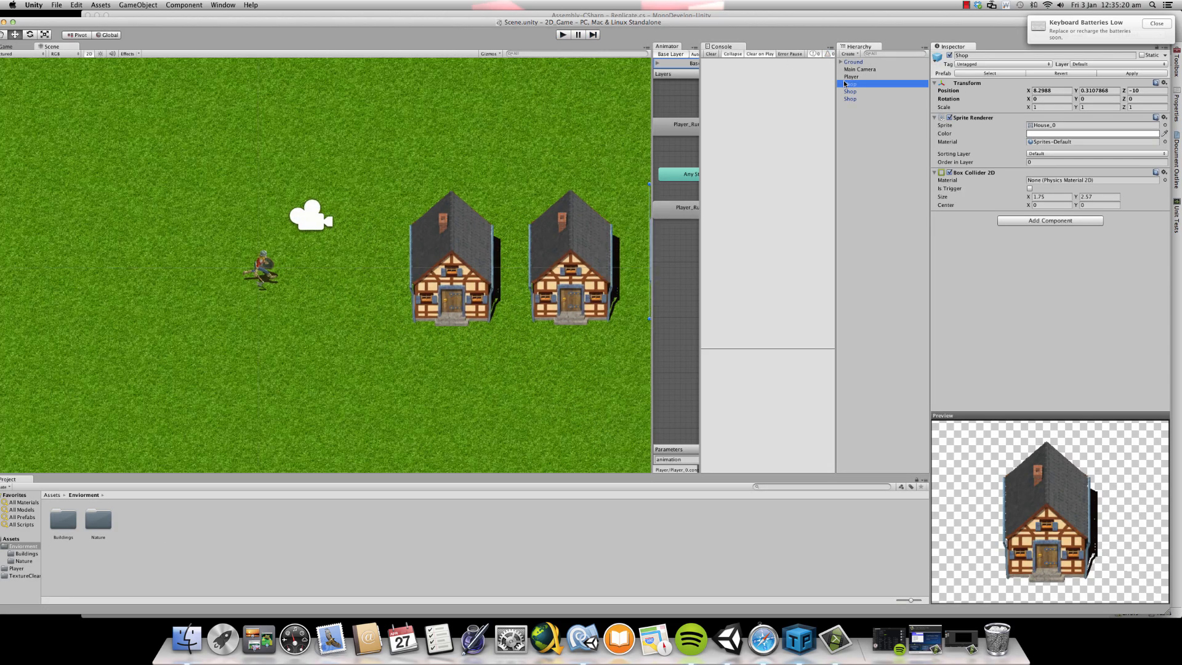
pyautogui.doubleClick(845, 83)
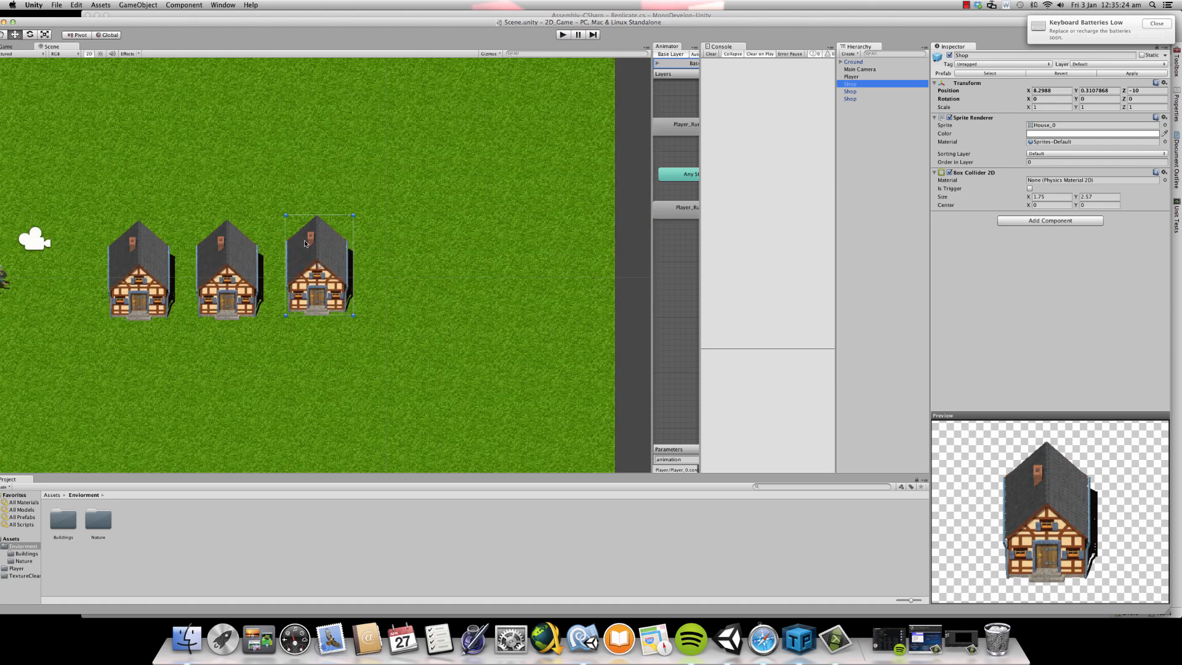
pyautogui.click(1034, 125)
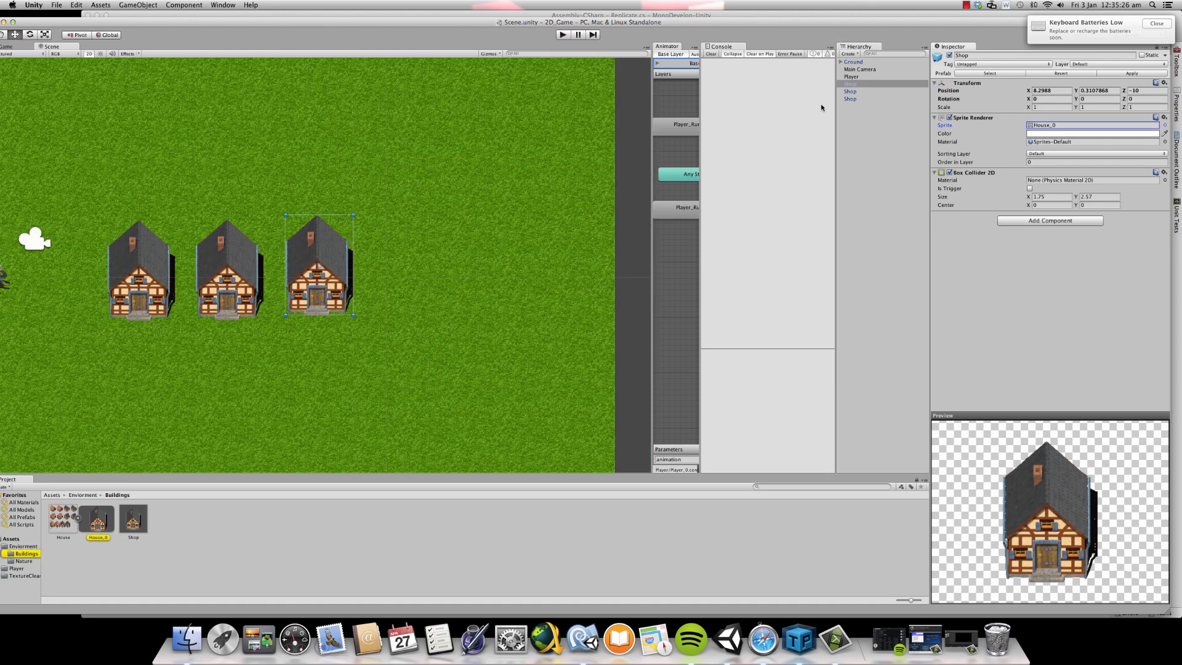
# - Run the game, compare the shops in the Scene and Game views, and widen the Animator view
pyautogui.click(569, 35)
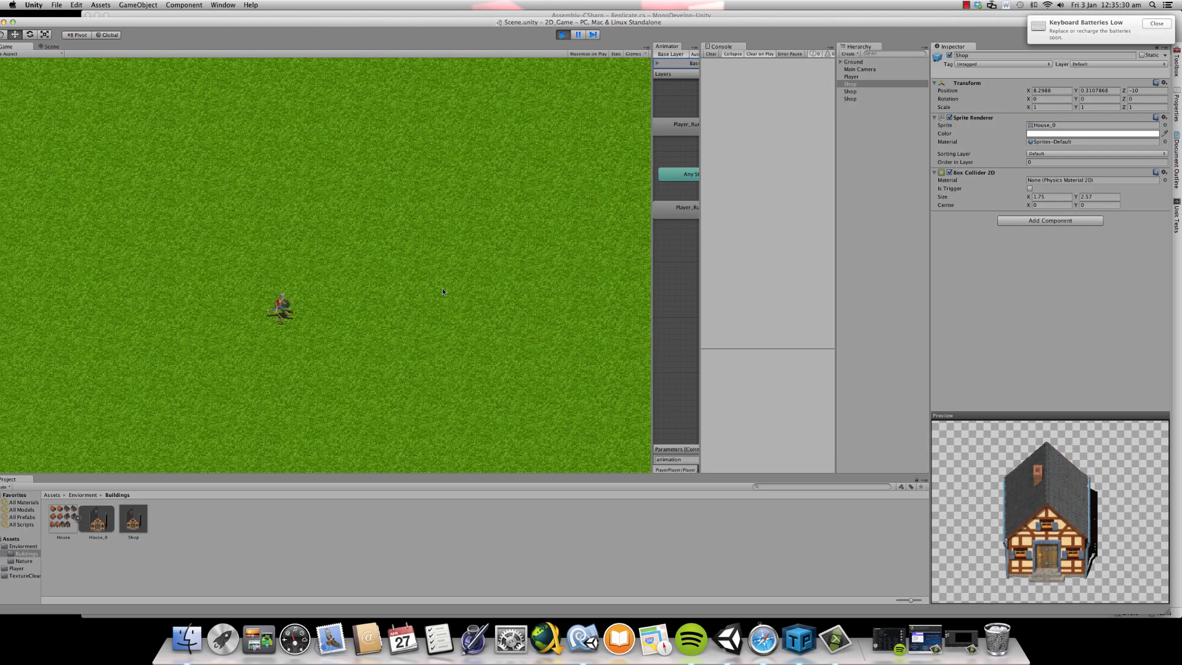
pyautogui.click(51, 47)
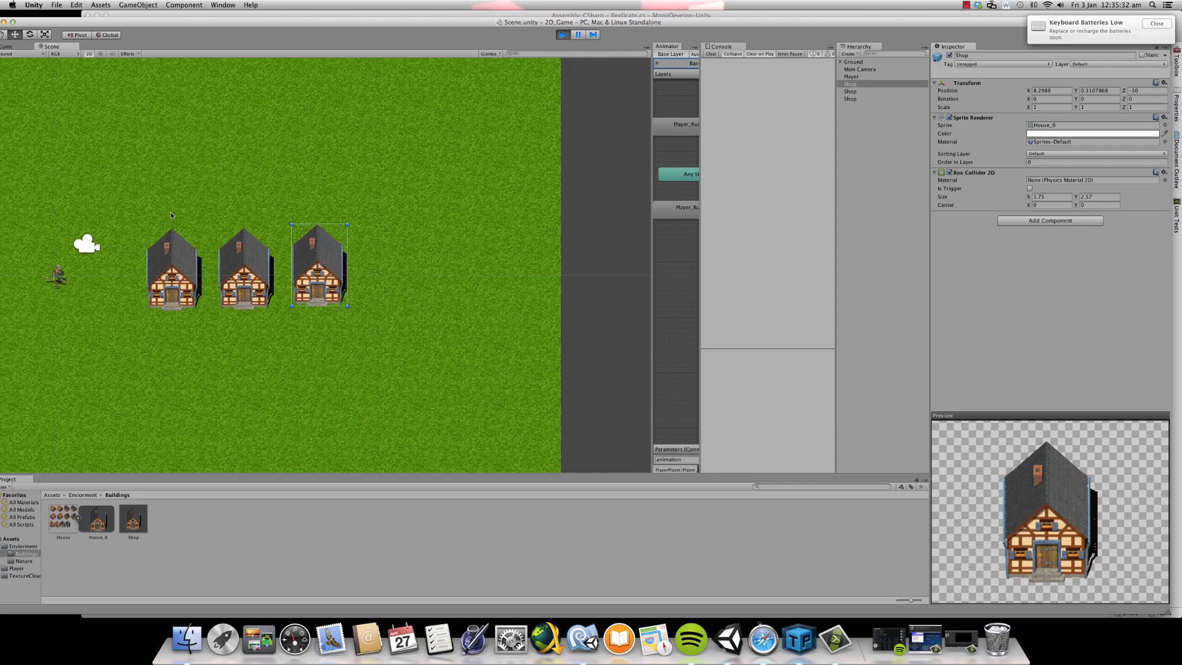
pyautogui.scroll(-4, 171, 216)
pyautogui.moveTo(241, 24); pyautogui.dragTo(389, 33)
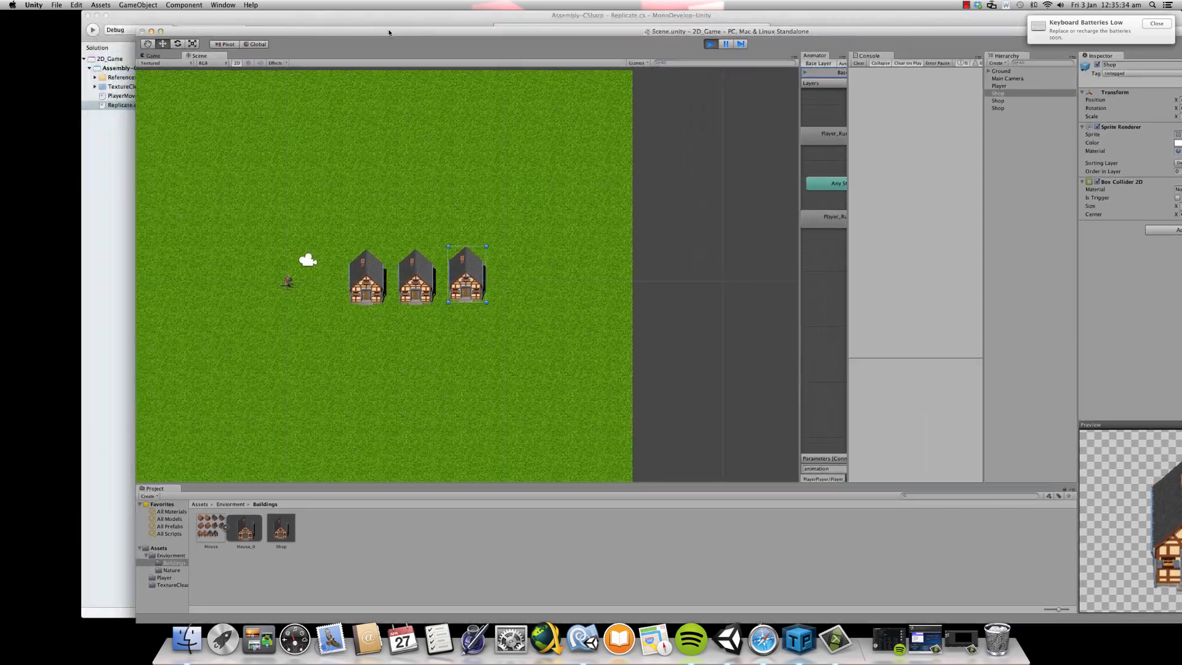
pyautogui.click(152, 55)
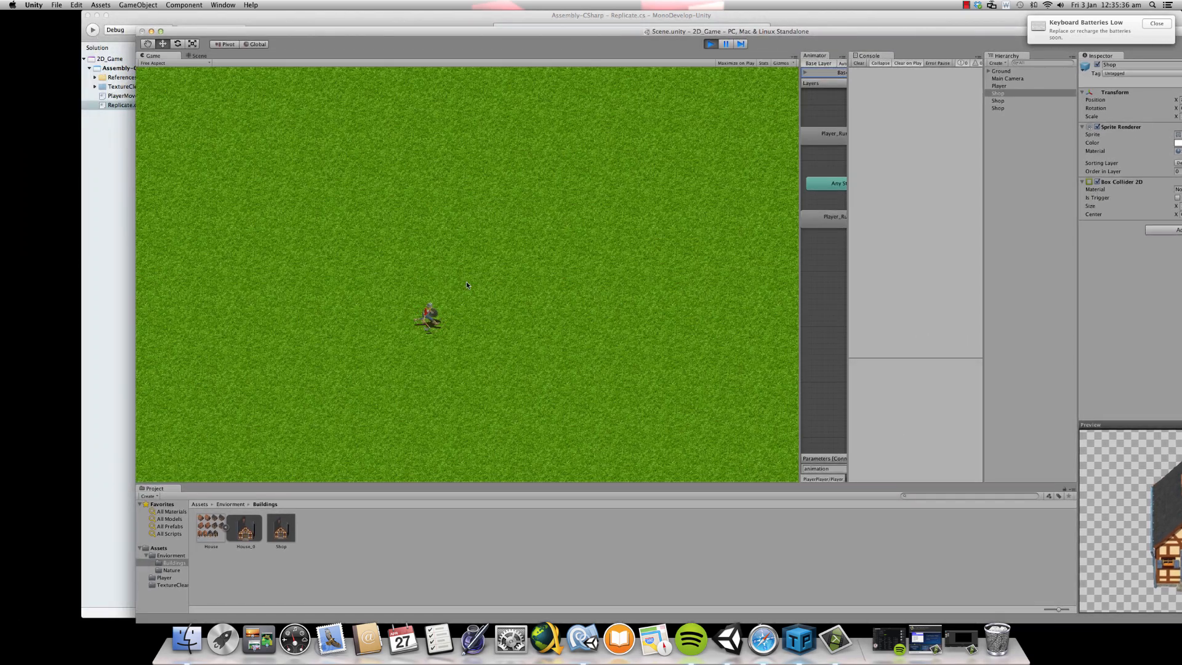
pyautogui.moveTo(799, 259); pyautogui.dragTo(677, 263)
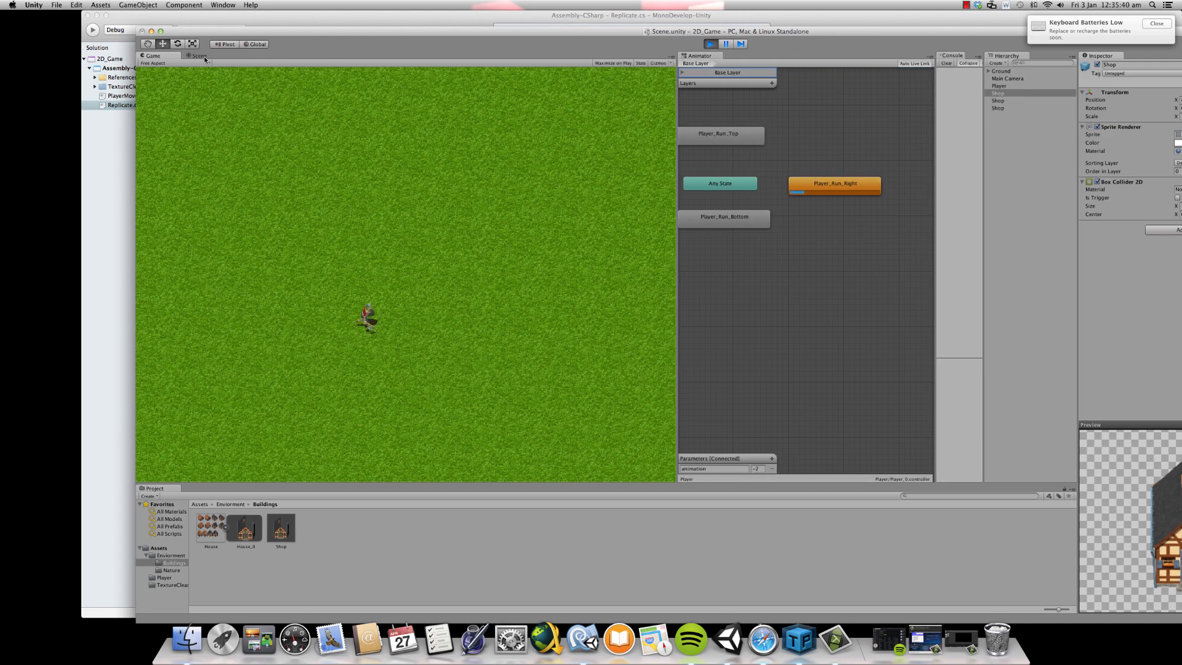
pyautogui.moveTo(611, 34); pyautogui.dragTo(450, 17)
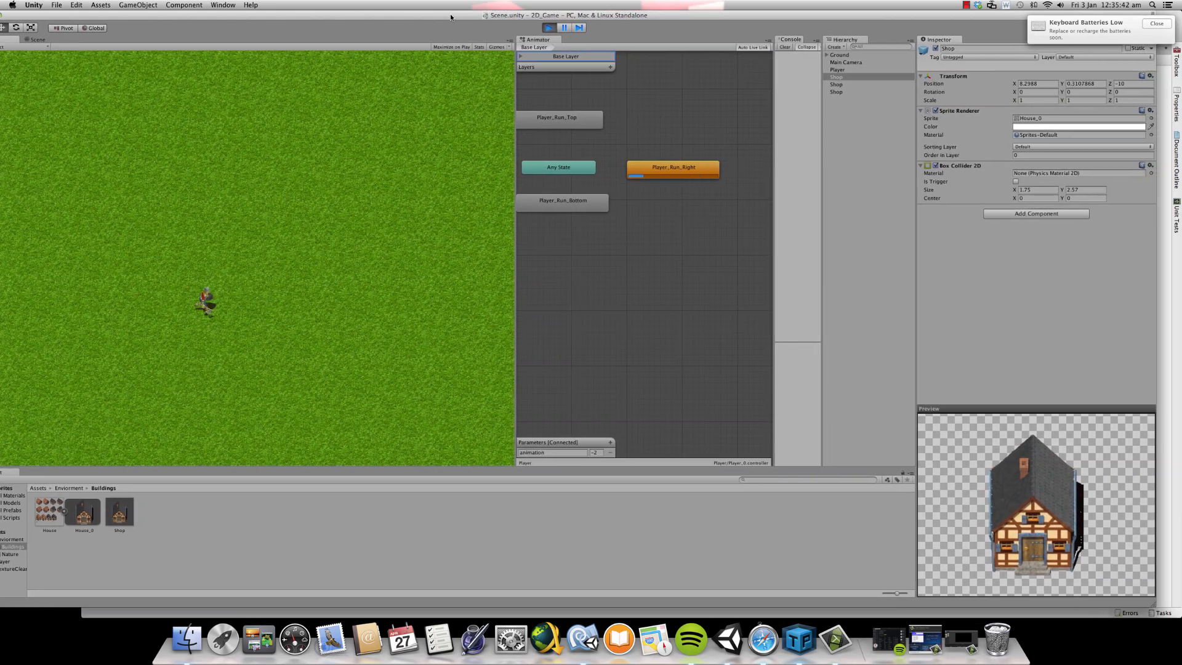
# - Set the selected Shop's Z position to -10 while the game runs and stop the game
pyautogui.click(1126, 92)
pyautogui.click(1125, 84)
pyautogui.write('10')
pyautogui.press('BackSpace')
pyautogui.press('BackSpace')
pyautogui.write('-10')
pyautogui.click(548, 28)
# - Run the game again and inspect the player, camera and shops in the Scene view
pyautogui.moveTo(635, 25); pyautogui.dragTo(749, 24)
pyautogui.click(663, 28)
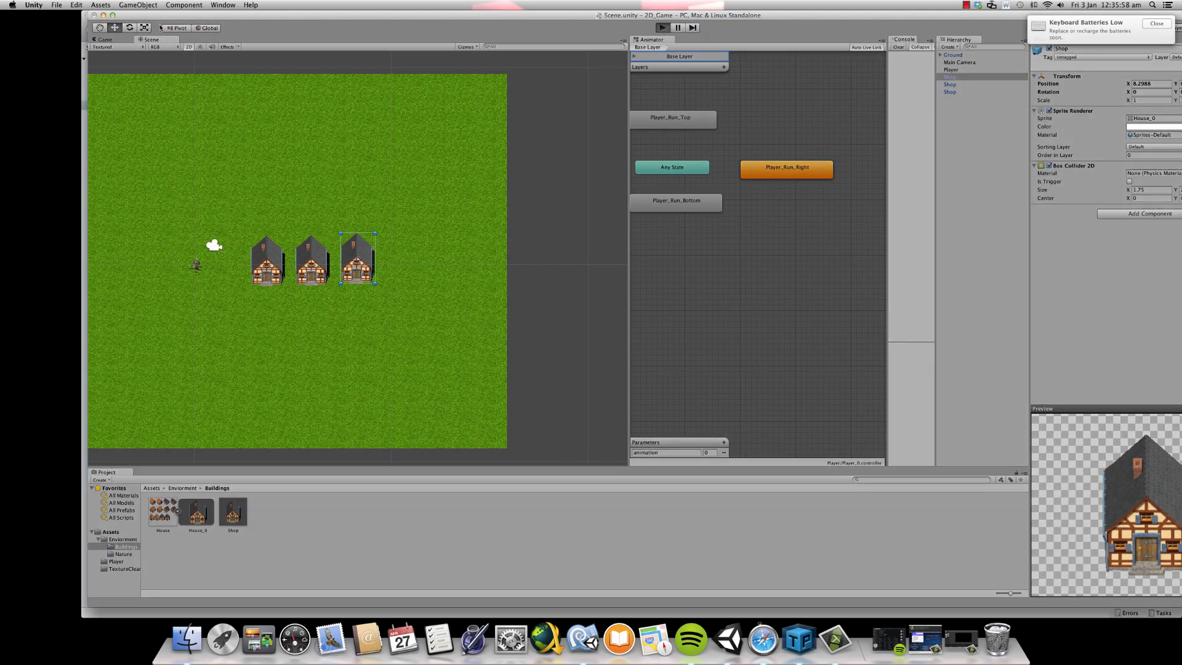
pyautogui.click(151, 40)
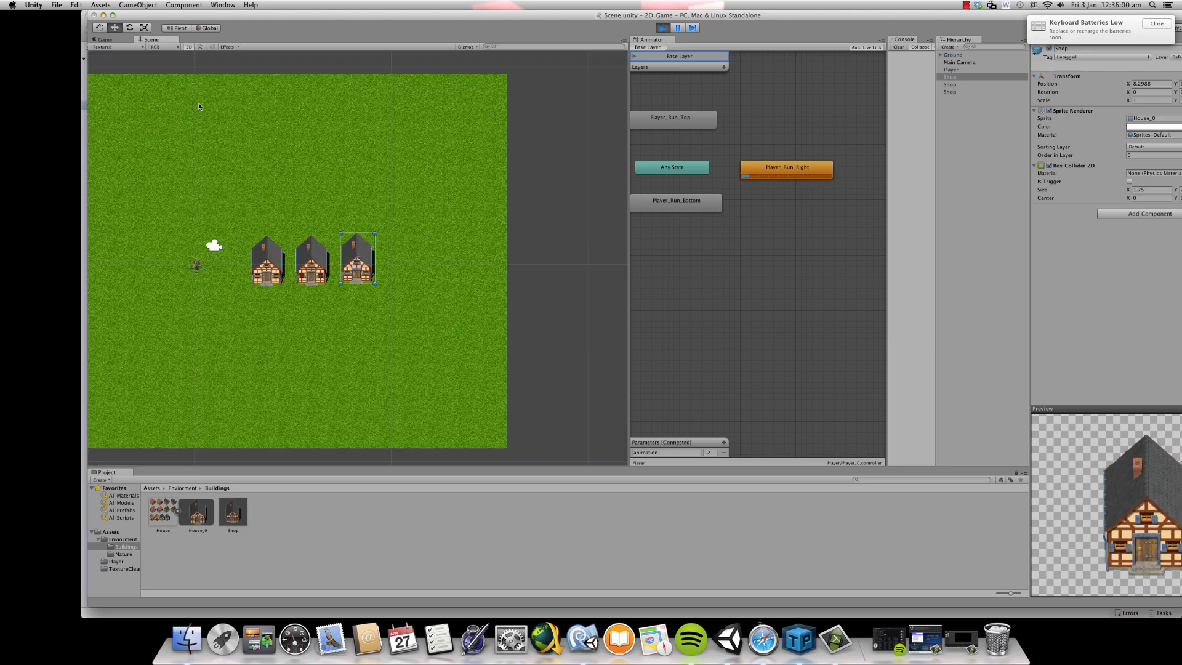
pyautogui.scroll(-2, 222, 158)
pyautogui.scroll(3, 231, 168)
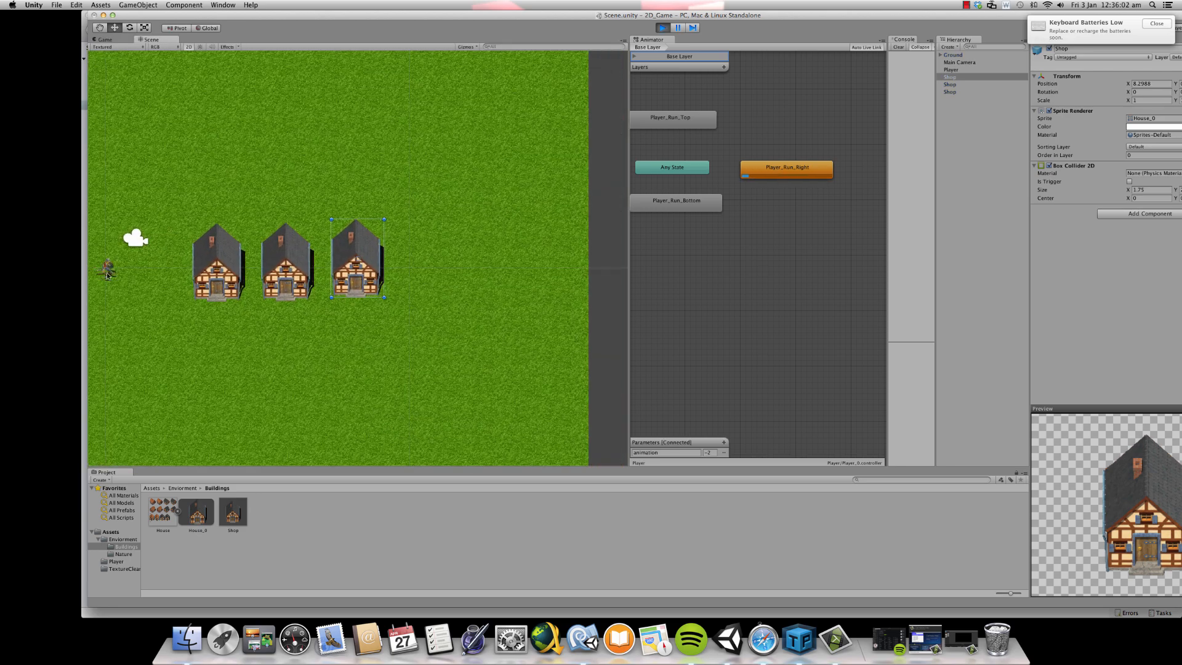
# - Shift the Main Camera to about X 0.77 during play, check the Game view and stop the game
pyautogui.click(984, 63)
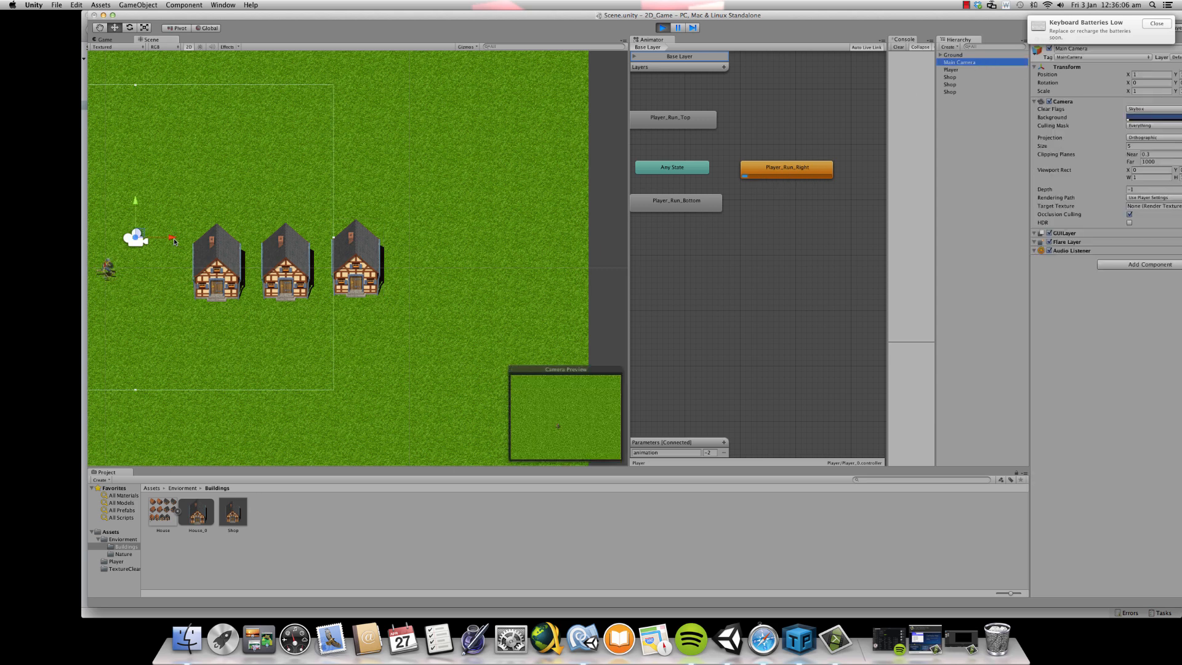
pyautogui.moveTo(163, 240)
pyautogui.mouseDown()
pyautogui.moveTo(455, 237)
pyautogui.moveTo(228, 241)
pyautogui.moveTo(157, 251)
pyautogui.moveTo(415, 252)
pyautogui.moveTo(150, 260)
pyautogui.moveTo(162, 260)
pyautogui.mouseUp()
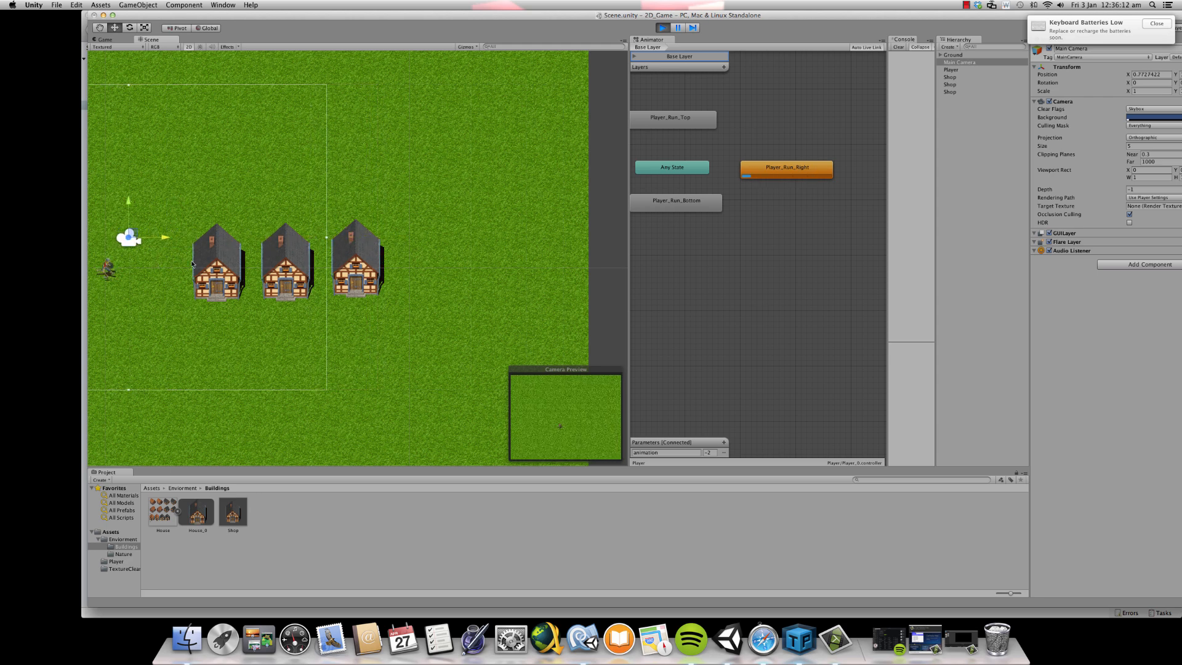
pyautogui.click(111, 40)
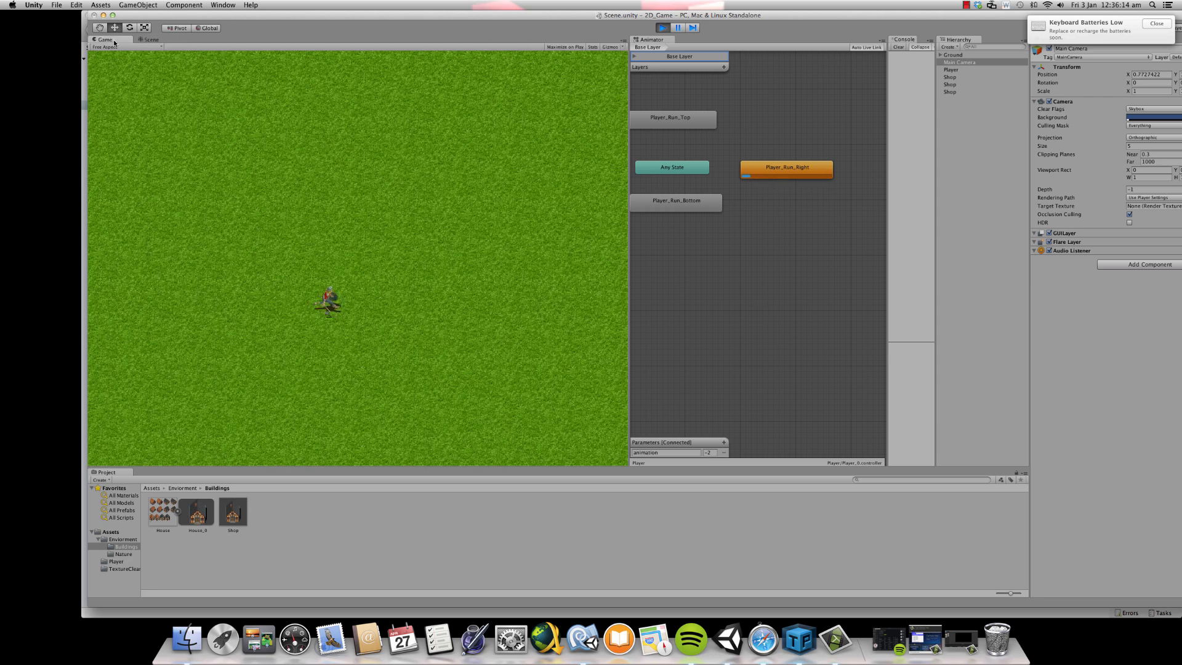
pyautogui.moveTo(633, 14); pyautogui.dragTo(507, 15)
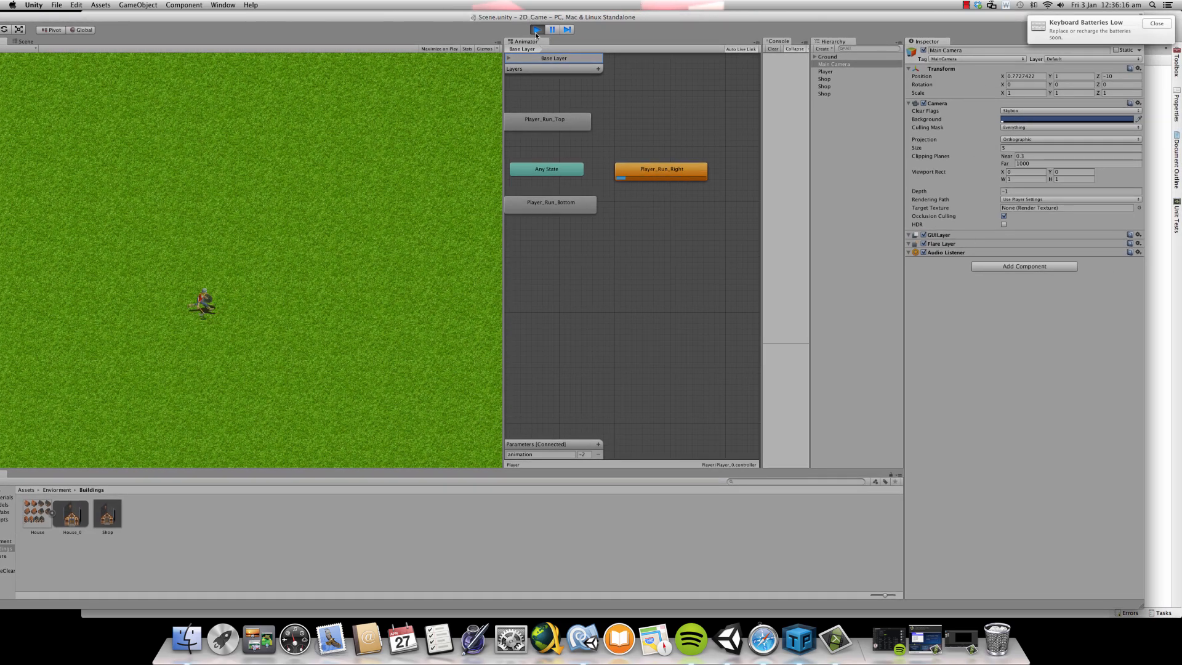
pyautogui.click(535, 30)
pyautogui.click(965, 5)
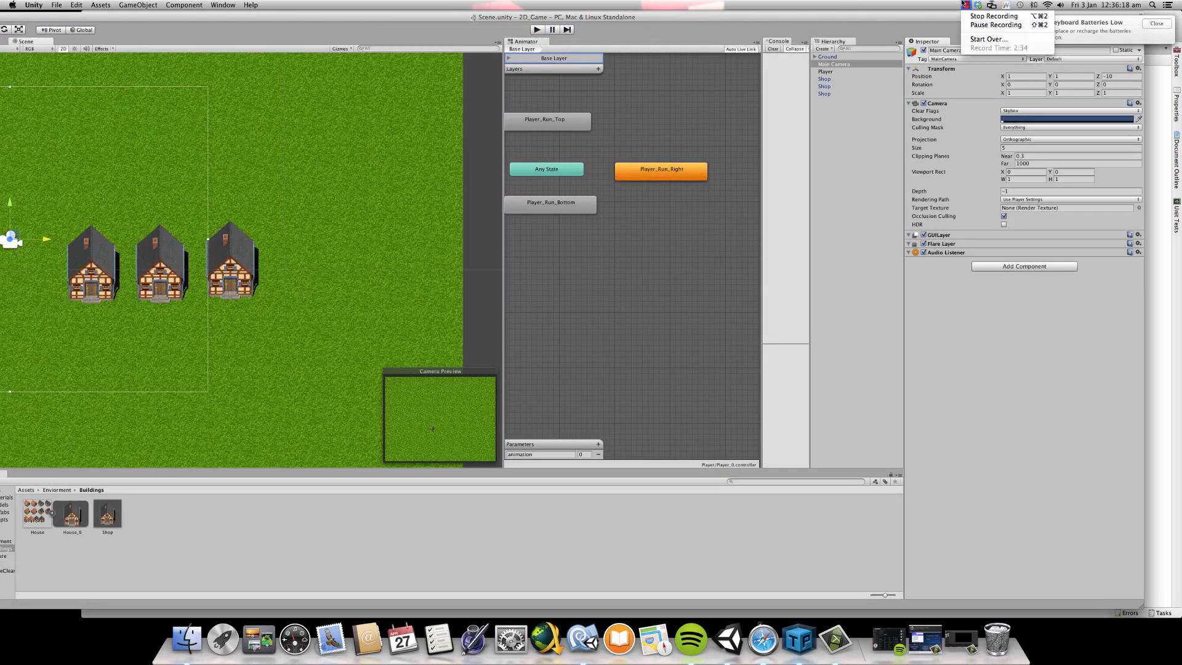
pyautogui.click(985, 17)
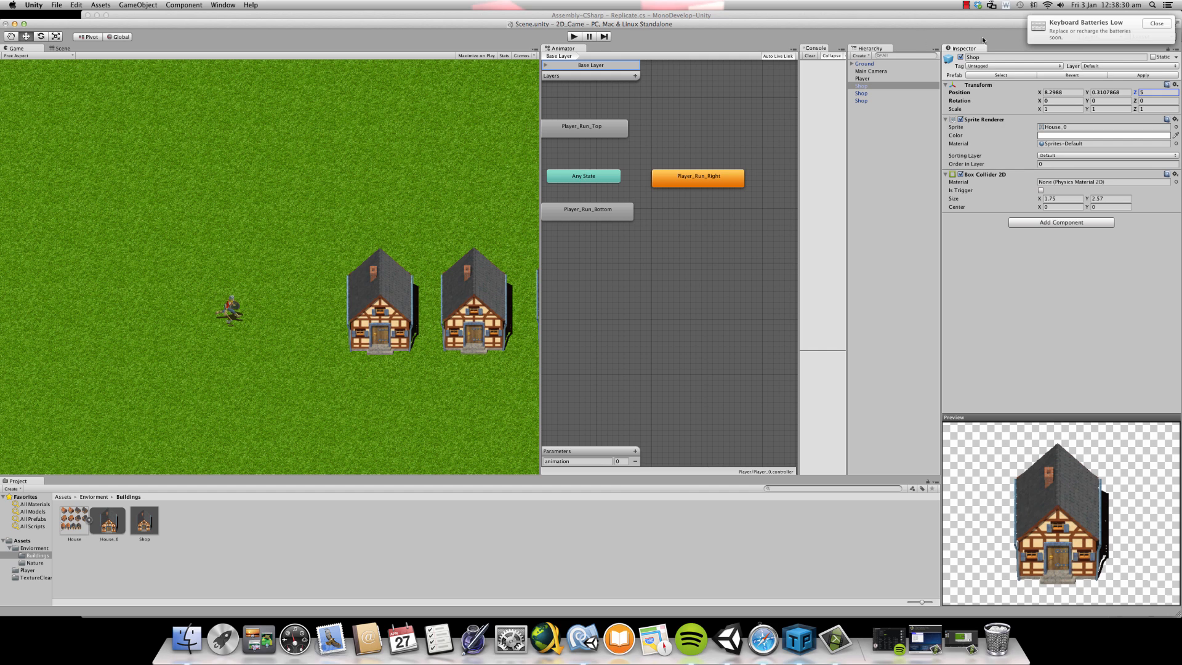
# - Compare the Z positions of the Main Camera and the first Shop
pyautogui.click(1153, 93)
pyautogui.click(913, 71)
pyautogui.click(1153, 83)
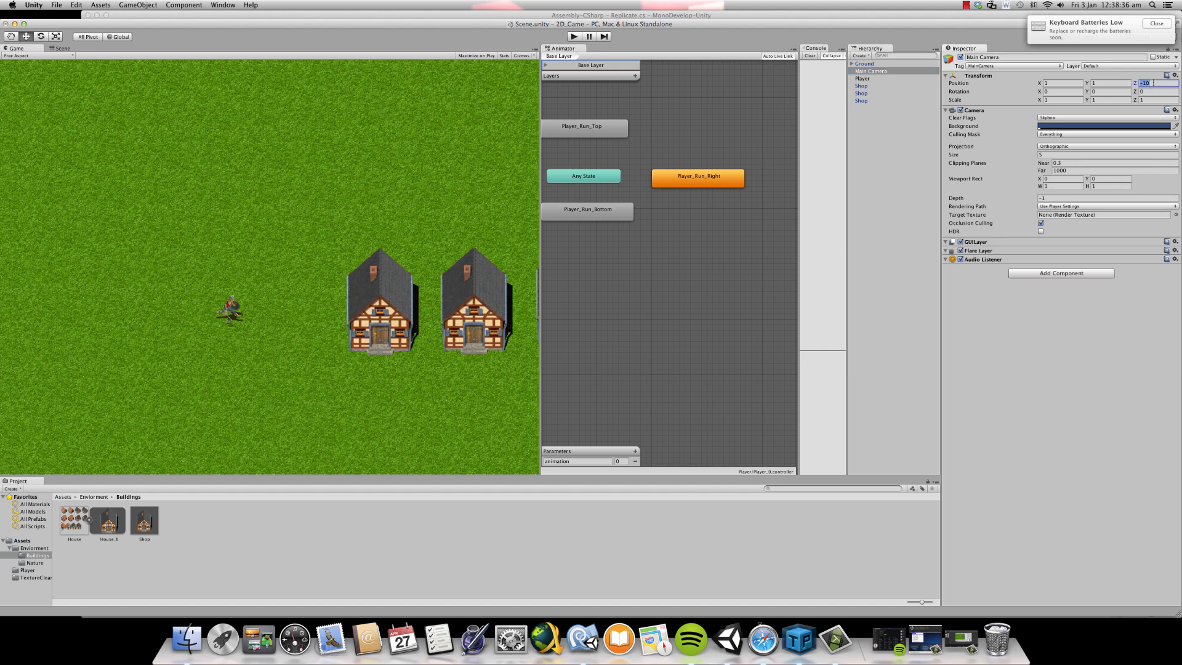
pyautogui.click(873, 86)
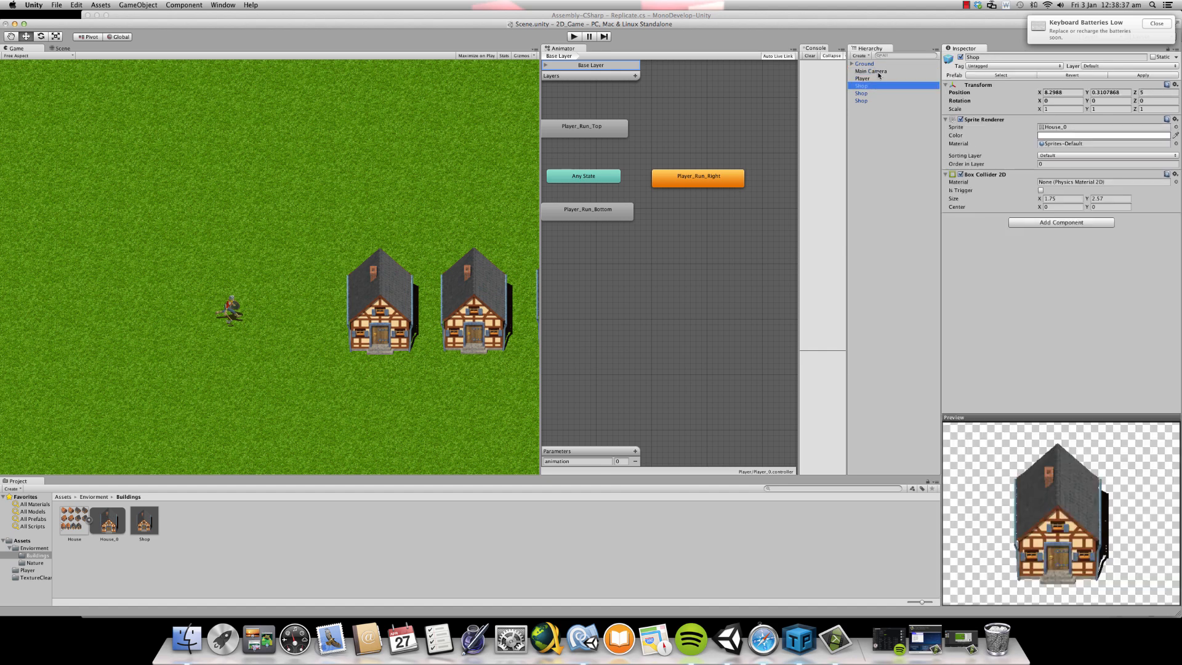
pyautogui.click(1155, 92)
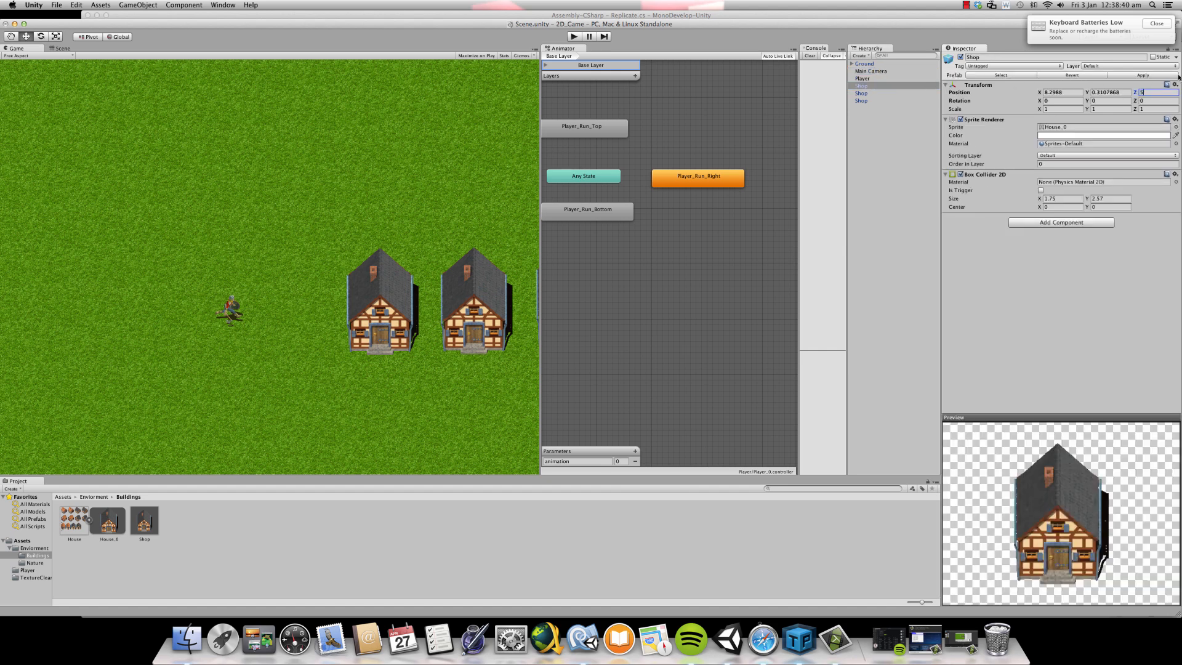
pyautogui.click(1169, 77)
# - Collapse the House sprite sheet and return to the Assets root folder
pyautogui.click(89, 520)
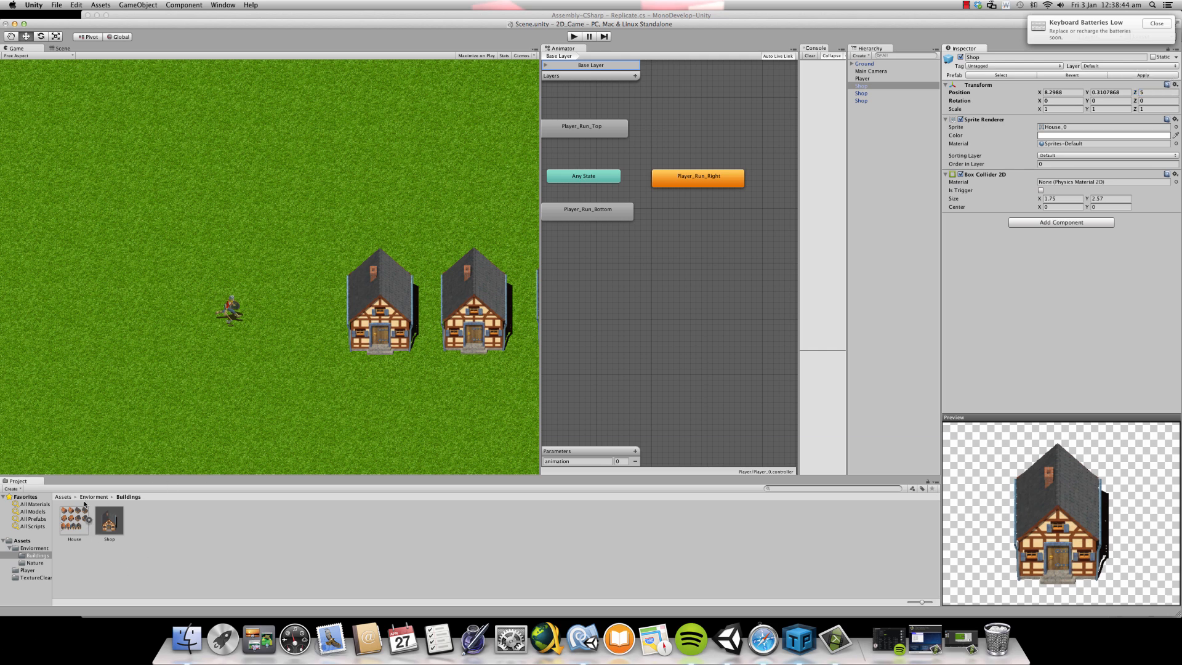
pyautogui.click(65, 497)
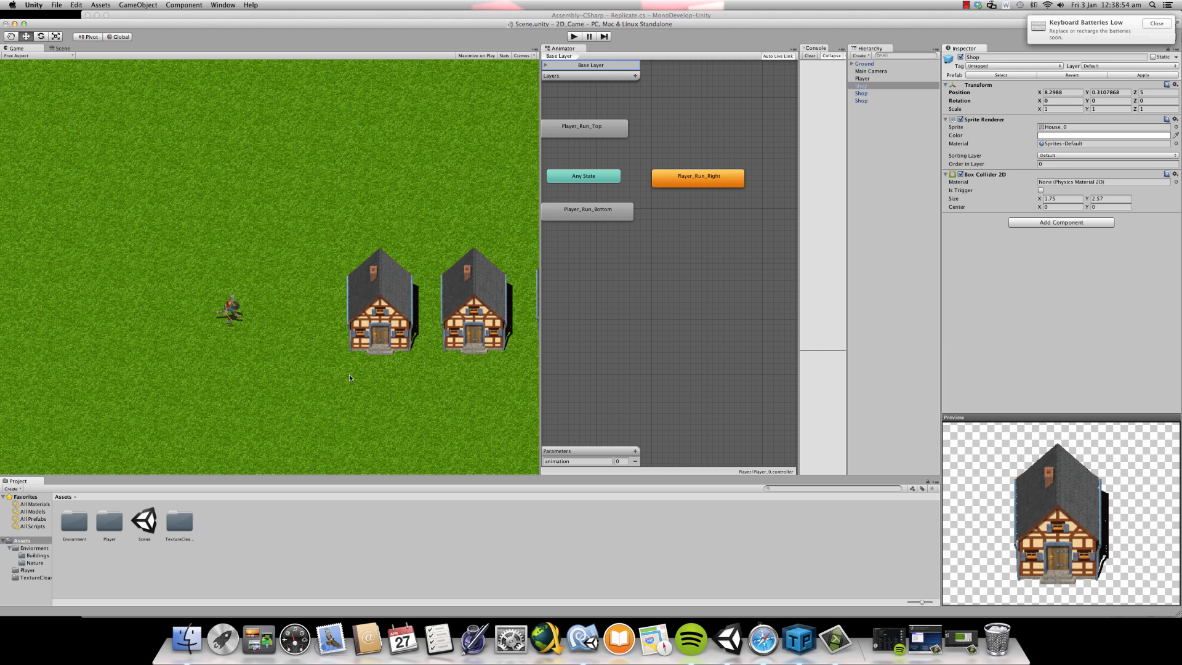
pyautogui.click(352, 334)
pyautogui.click(966, 4)
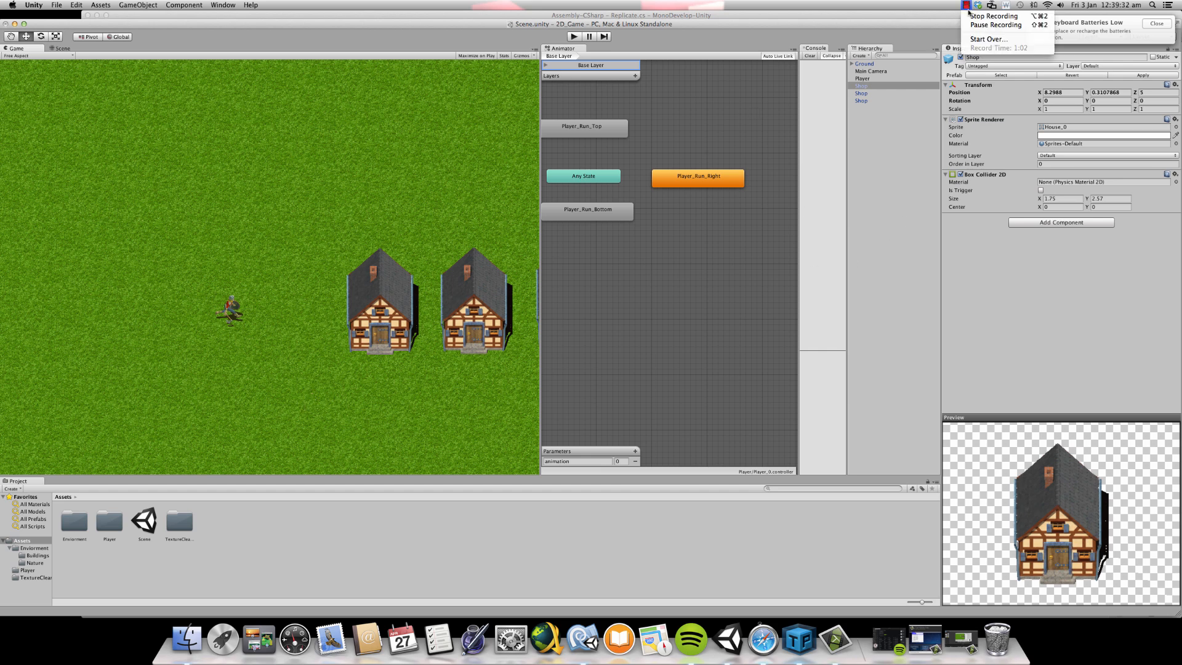